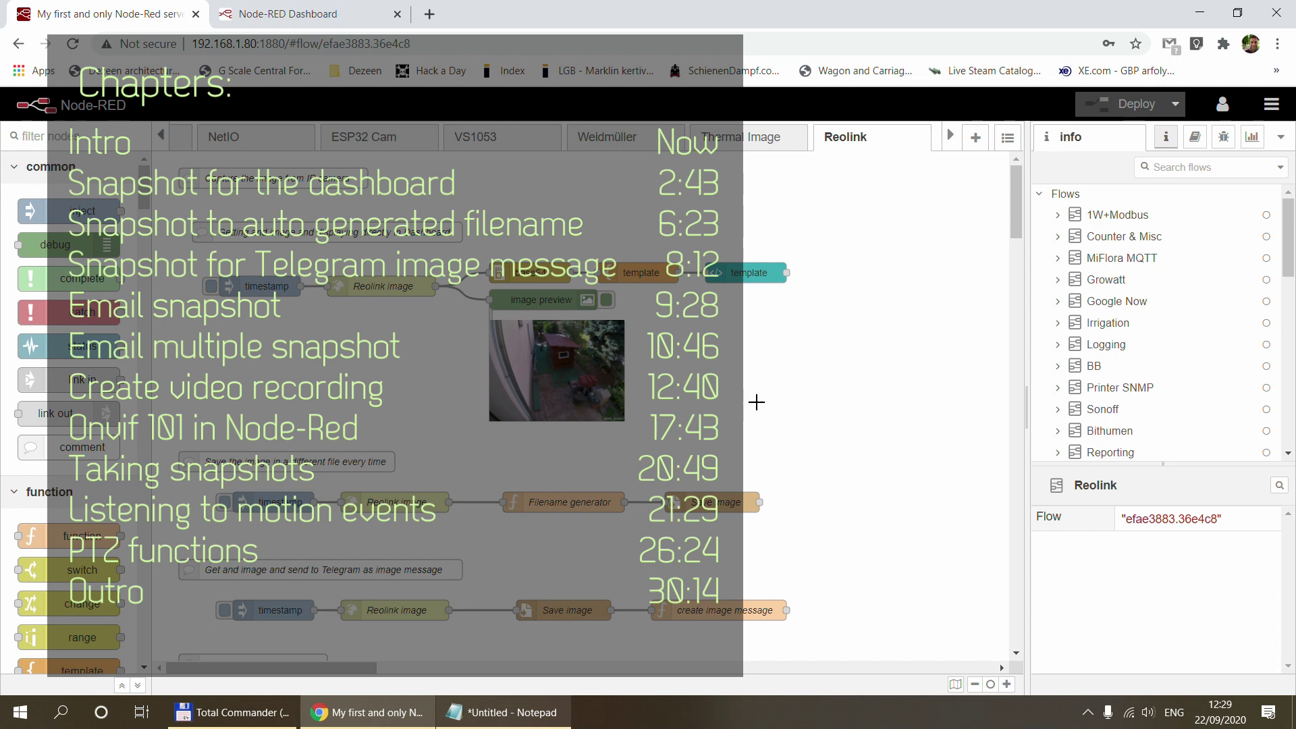
Look through the Reolink flow's snapshot, email, video, ONVIF event and PTZ sections, and view the matching camera dashboard
scroll(757, 379, down, 6)
scroll(757, 379, up, 6)
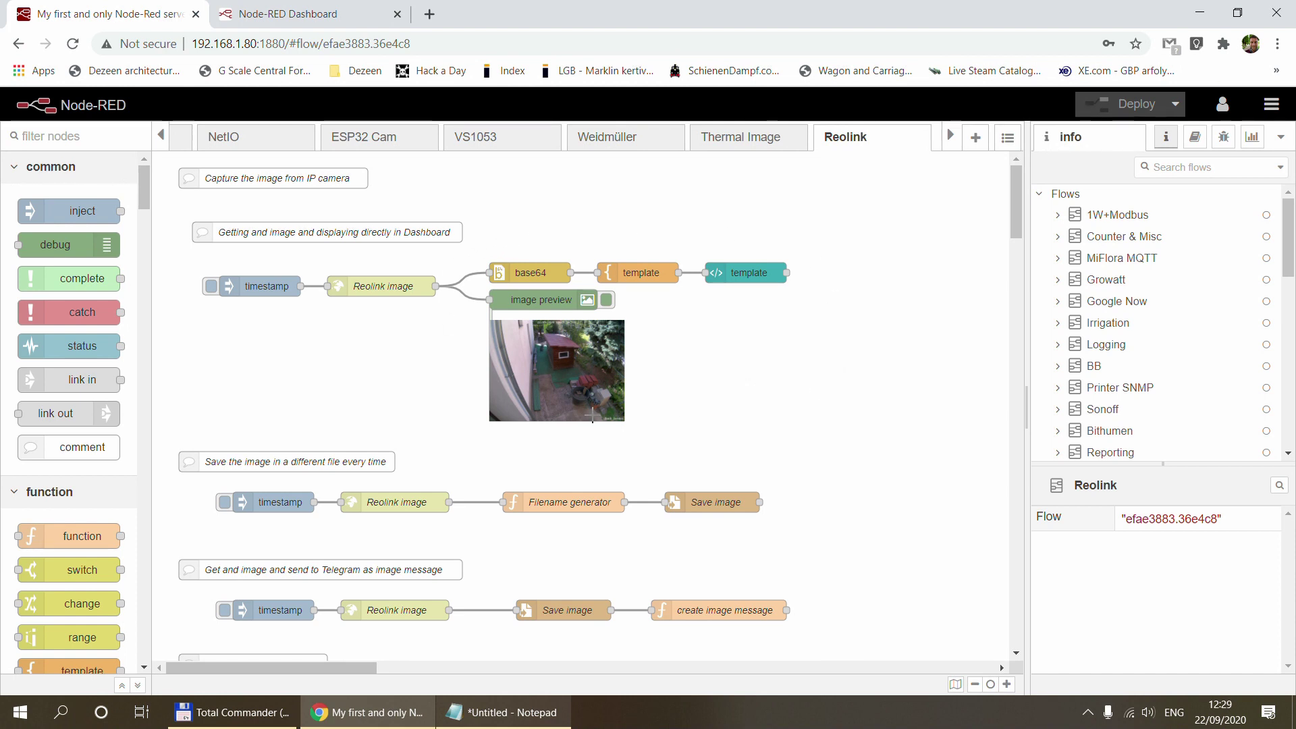
scroll(378, 305, down, 6)
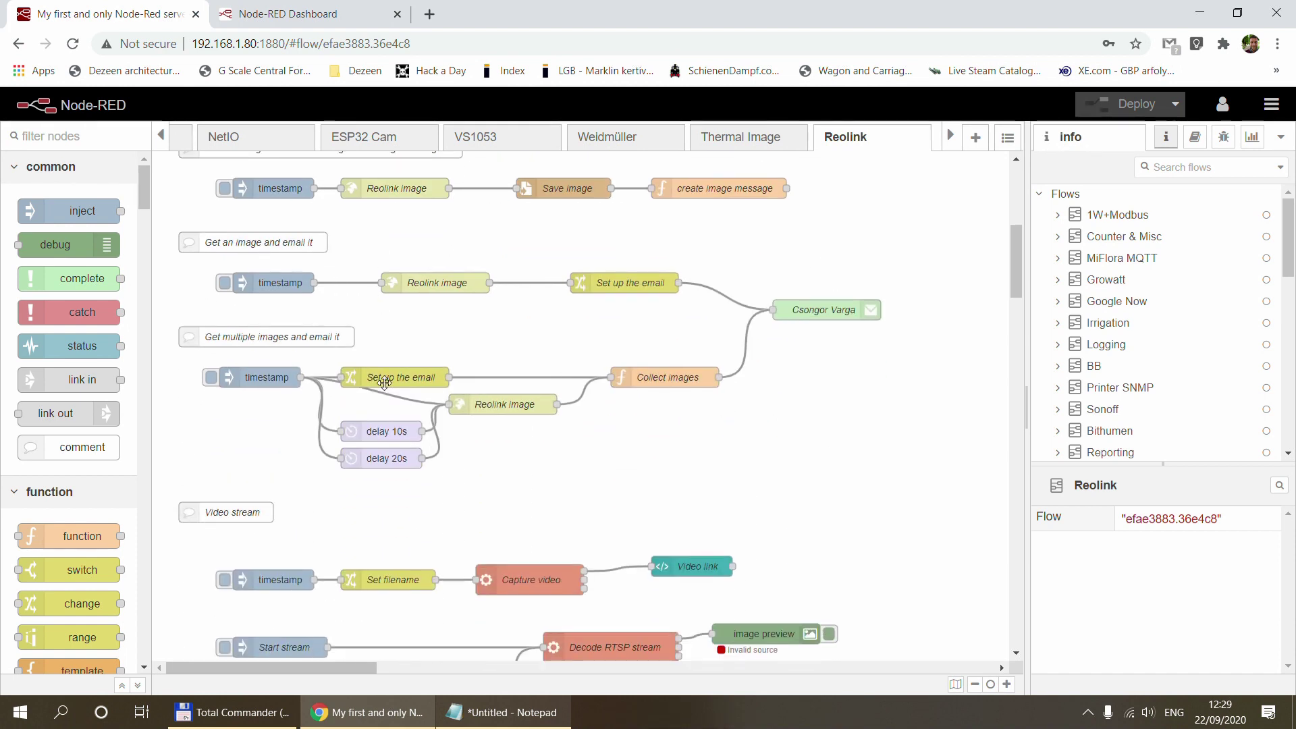
scroll(390, 432, down, 2)
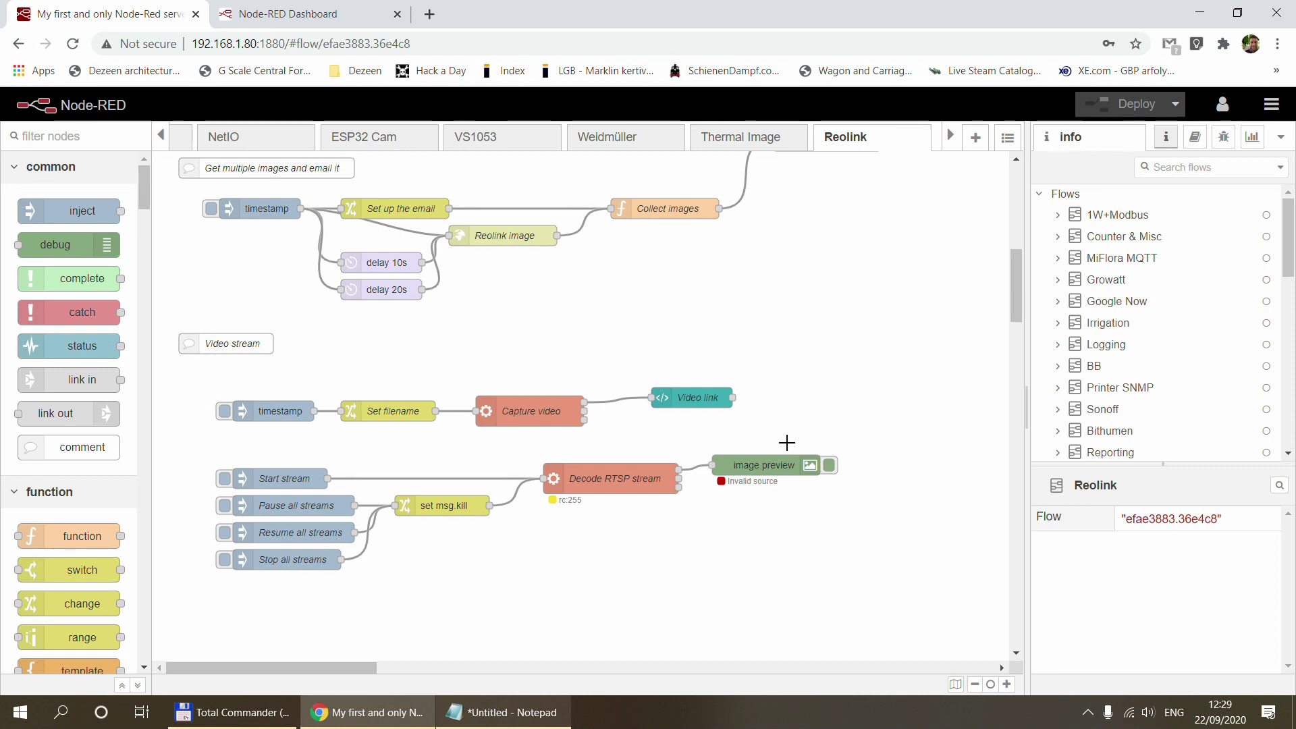
scroll(786, 442, down, 6)
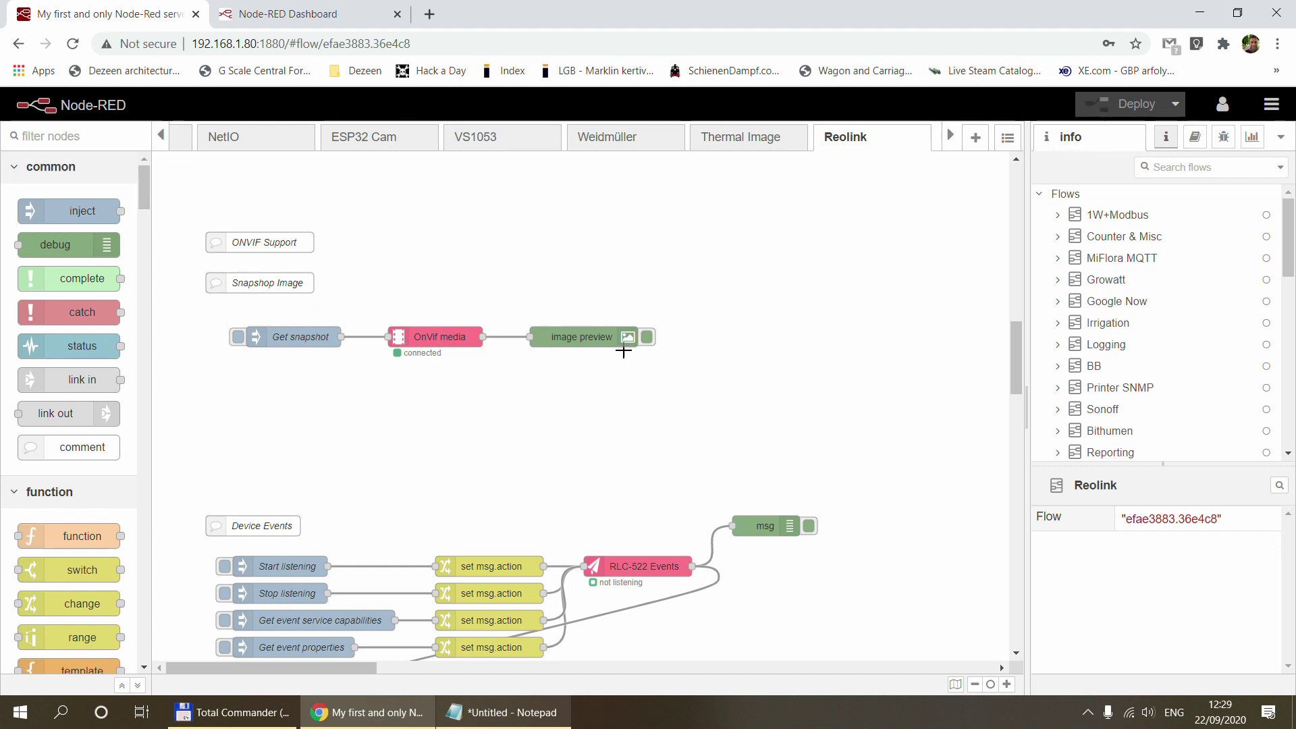
scroll(624, 345, down, 4)
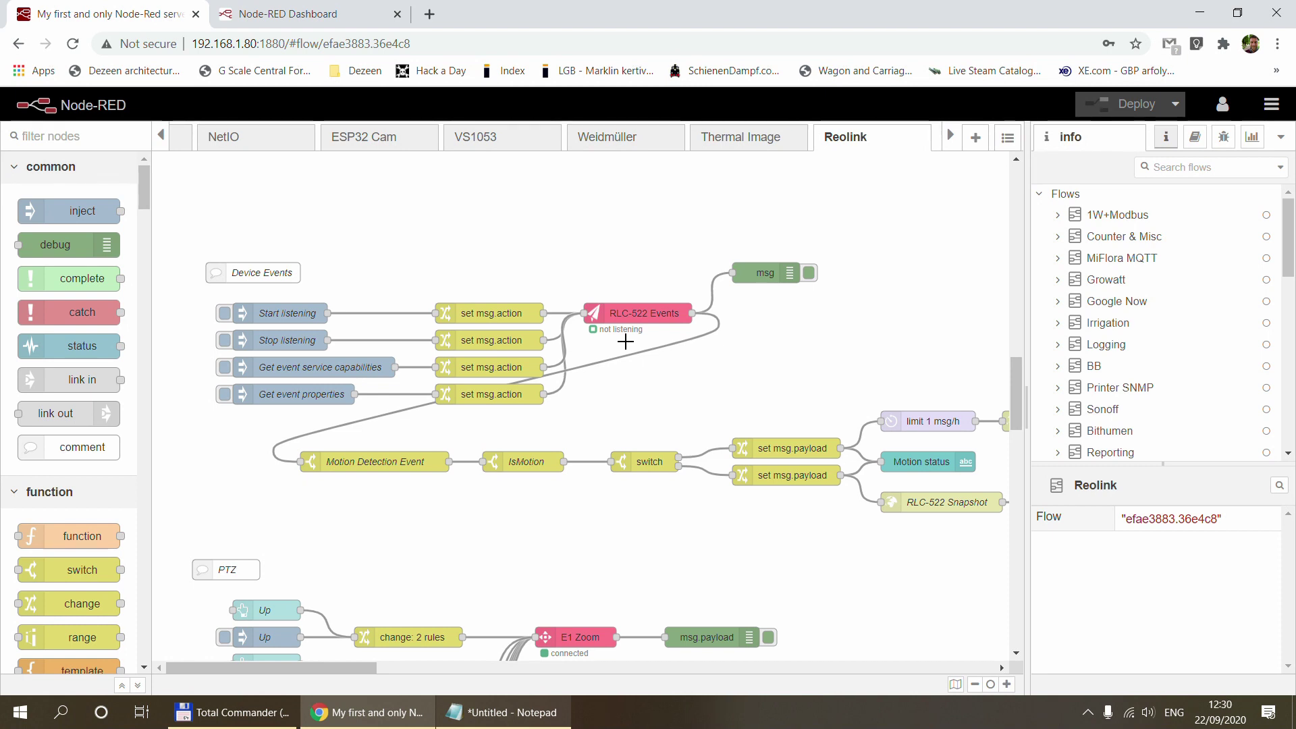
scroll(626, 341, down, 5)
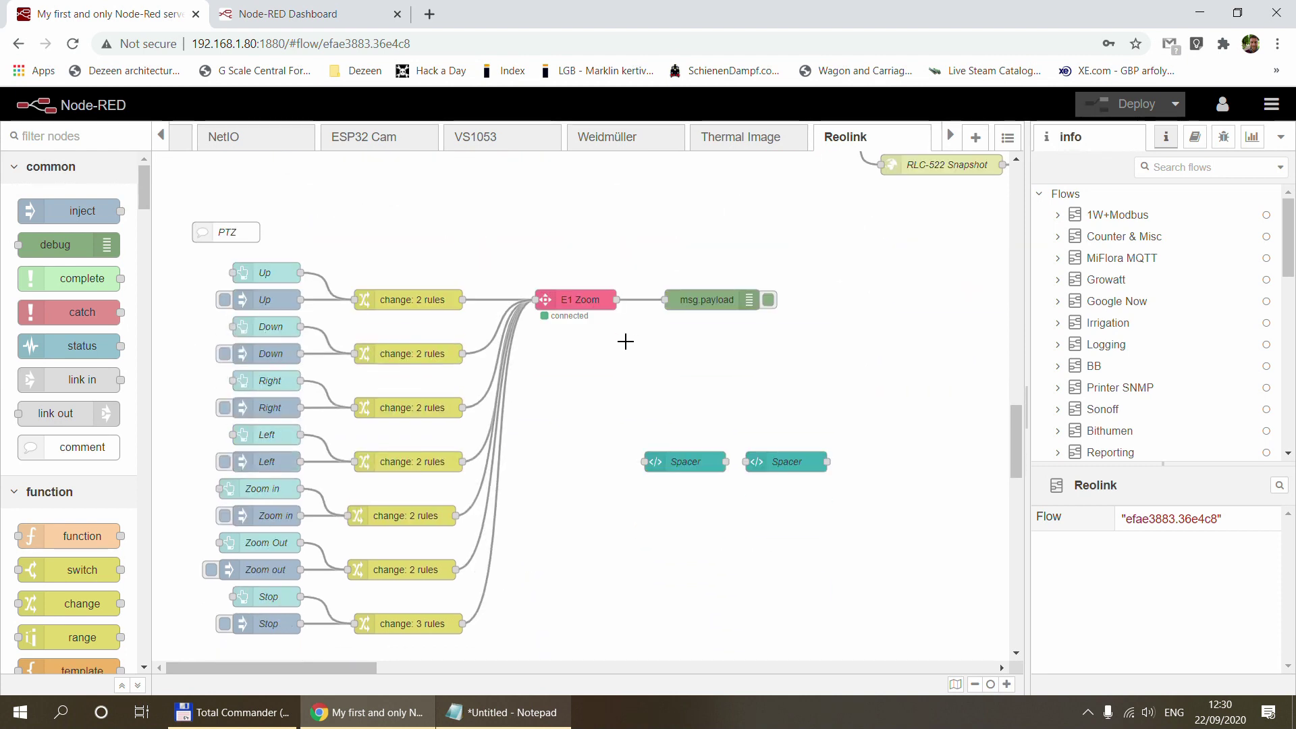
click(282, 10)
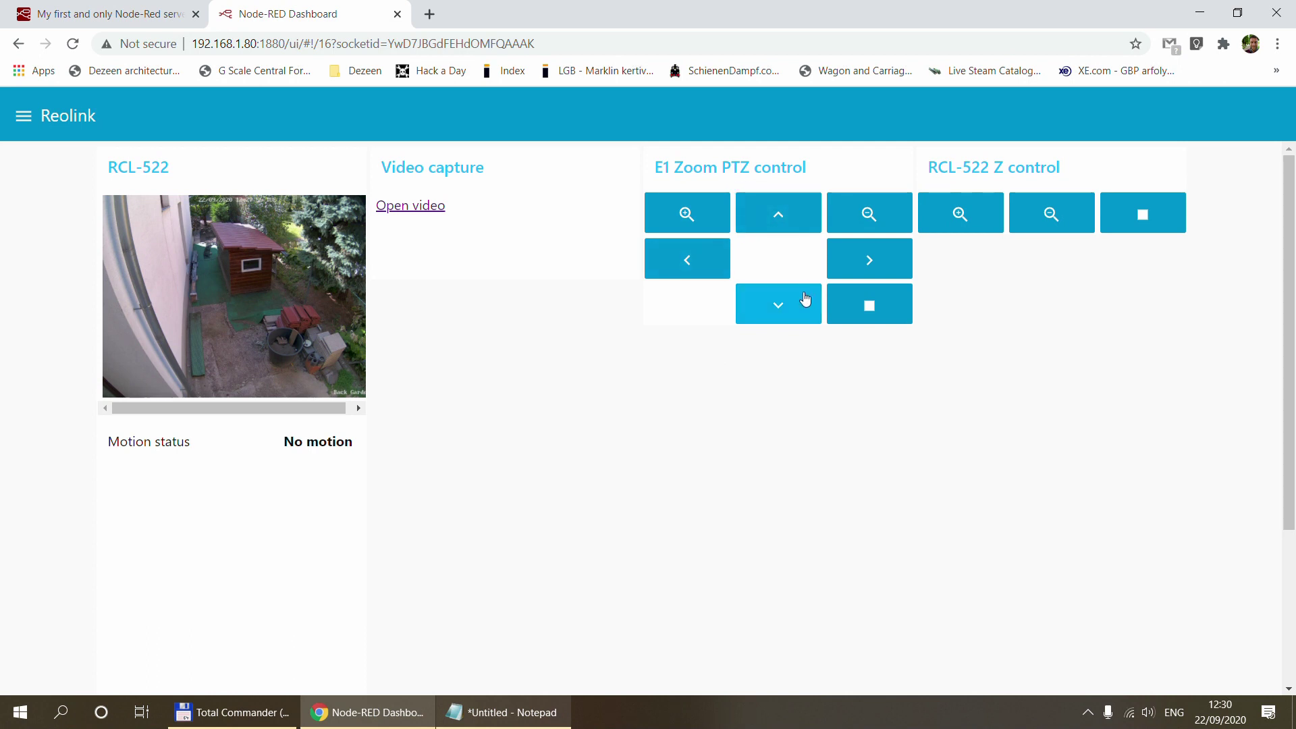
click(108, 13)
scroll(571, 384, up, 15)
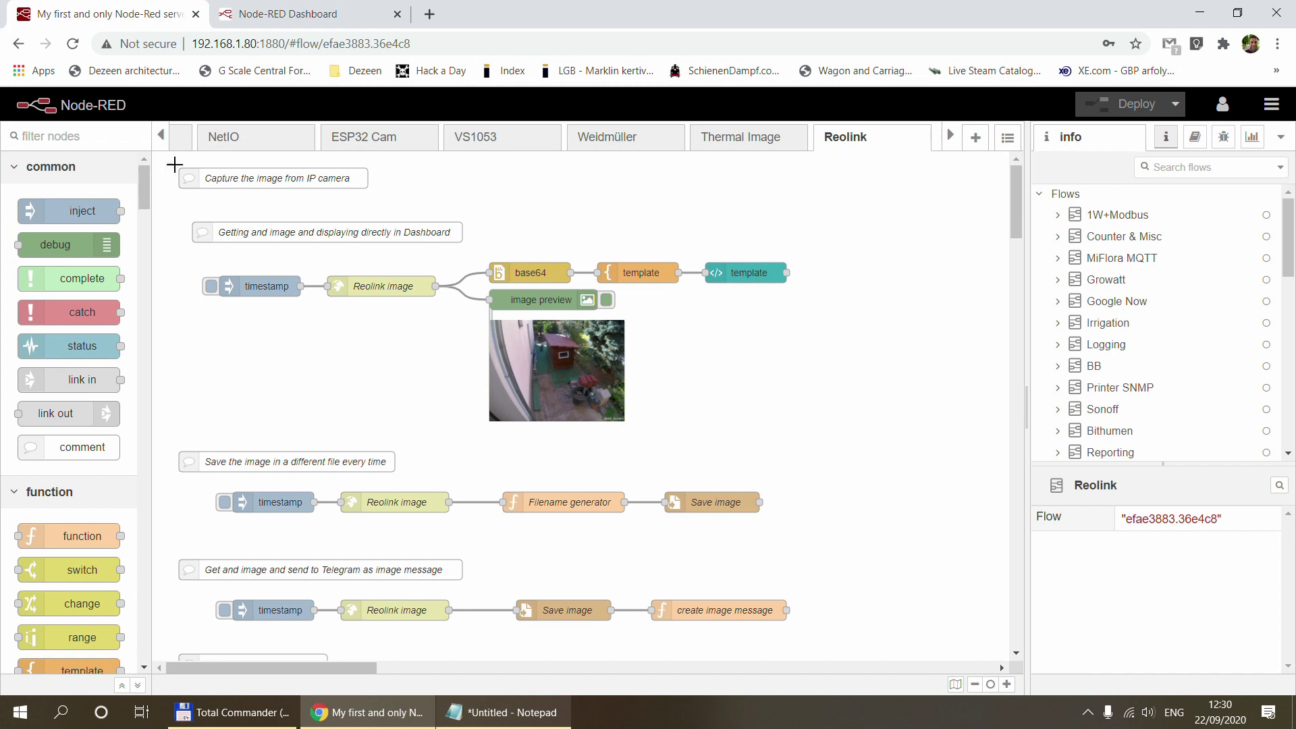
Read the notes in the "Capture the image from IP camera" comment node in a widened editor, and close it without changes
drag(166, 162, 538, 215)
click(280, 201)
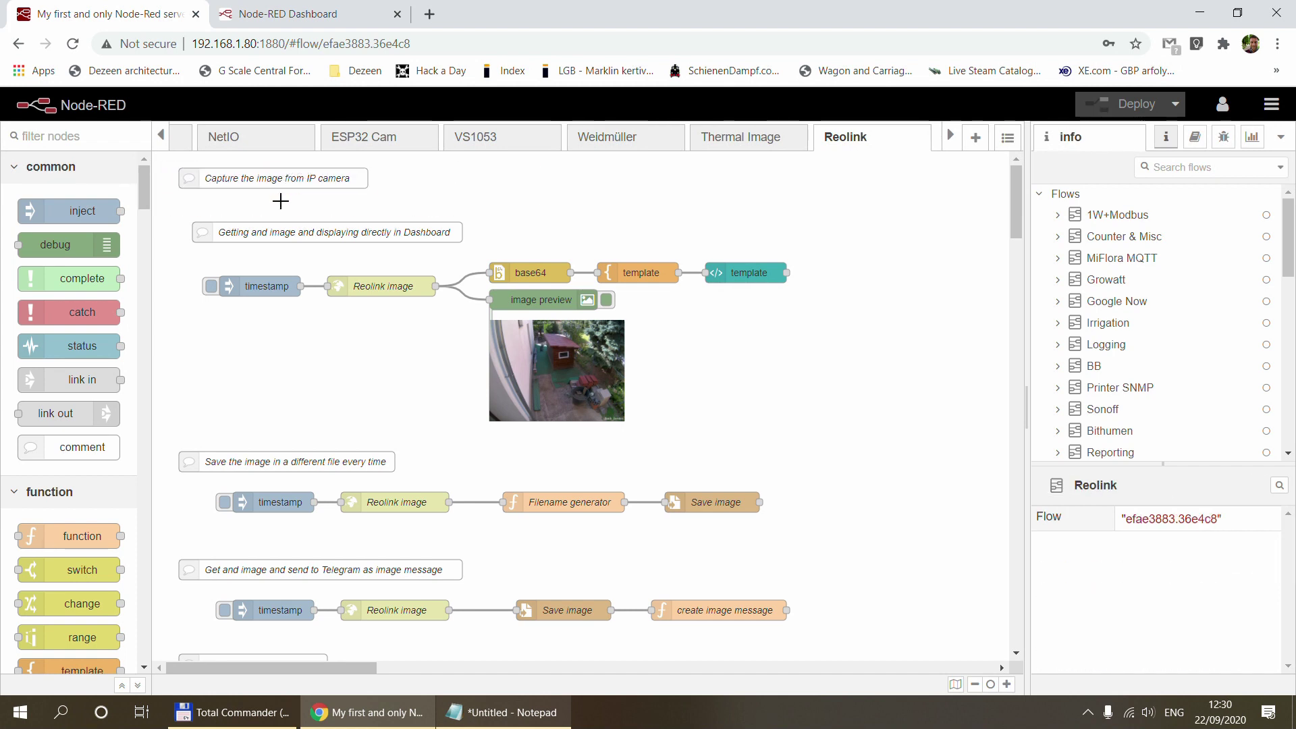
double_click(245, 183)
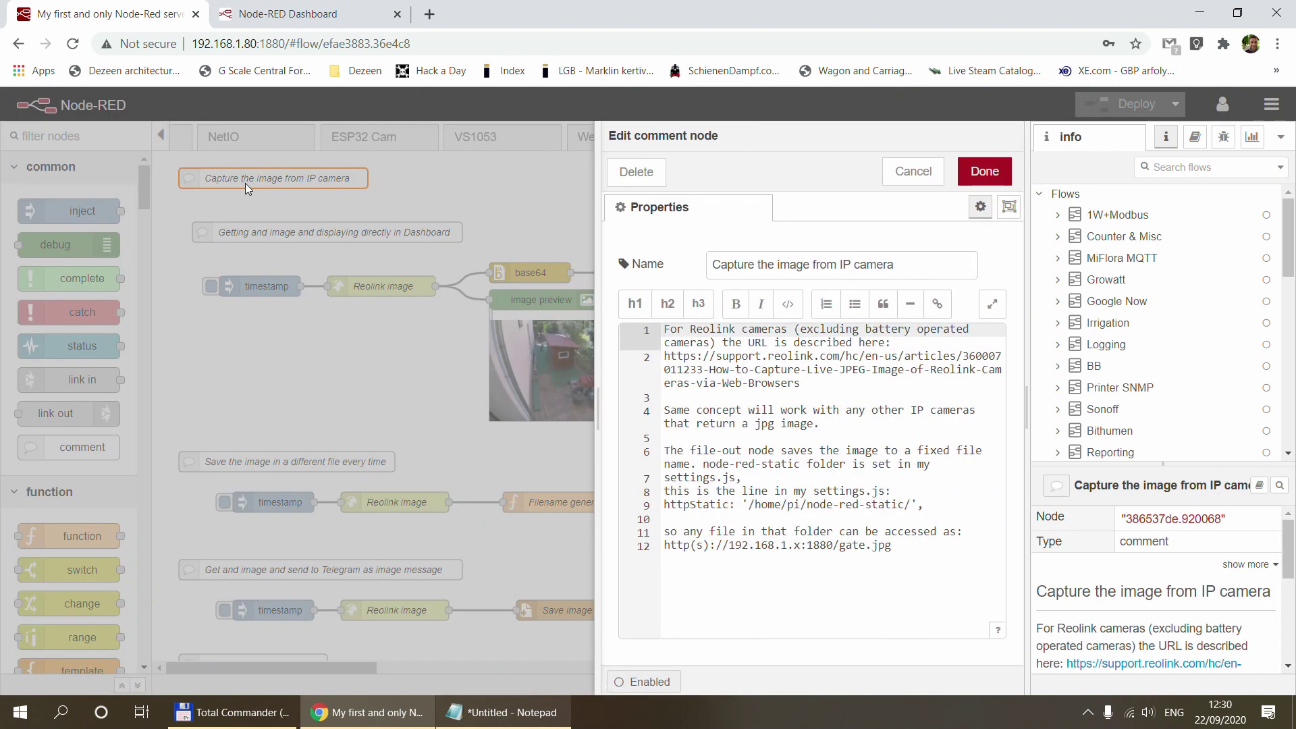
drag(588, 418, 269, 392)
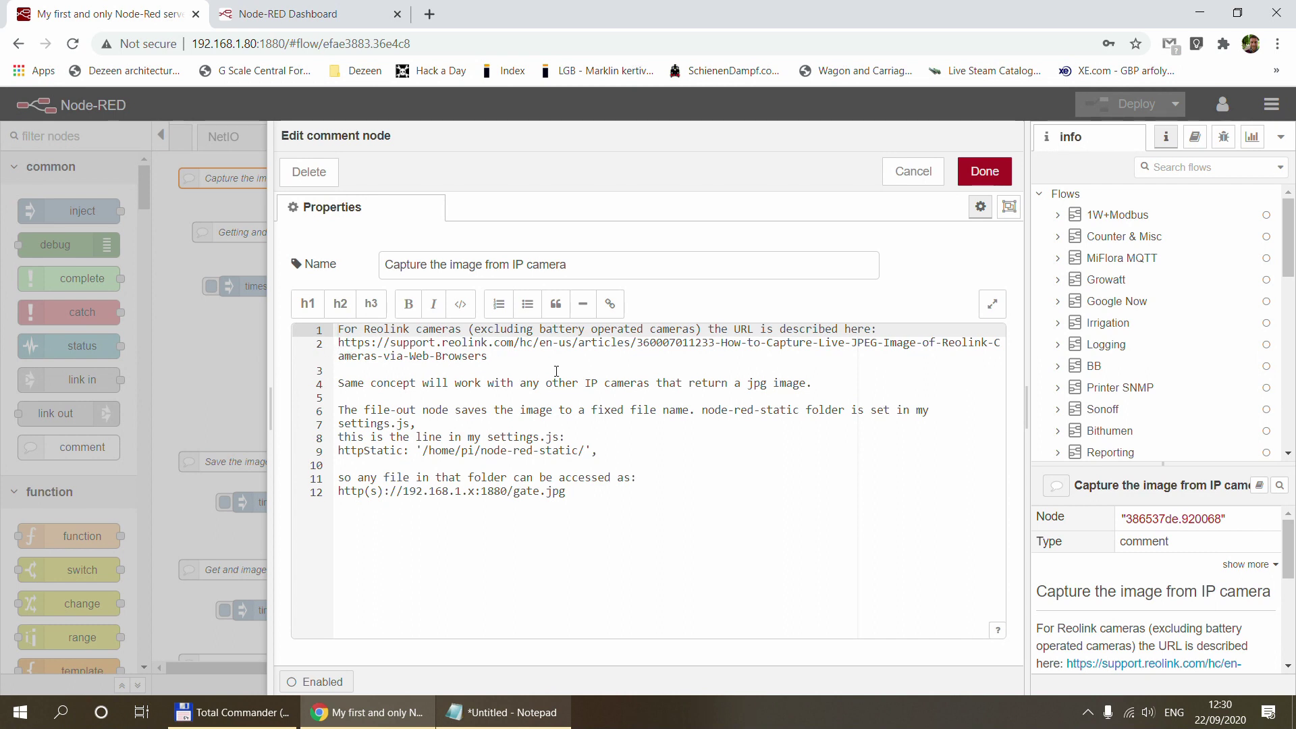
click(913, 172)
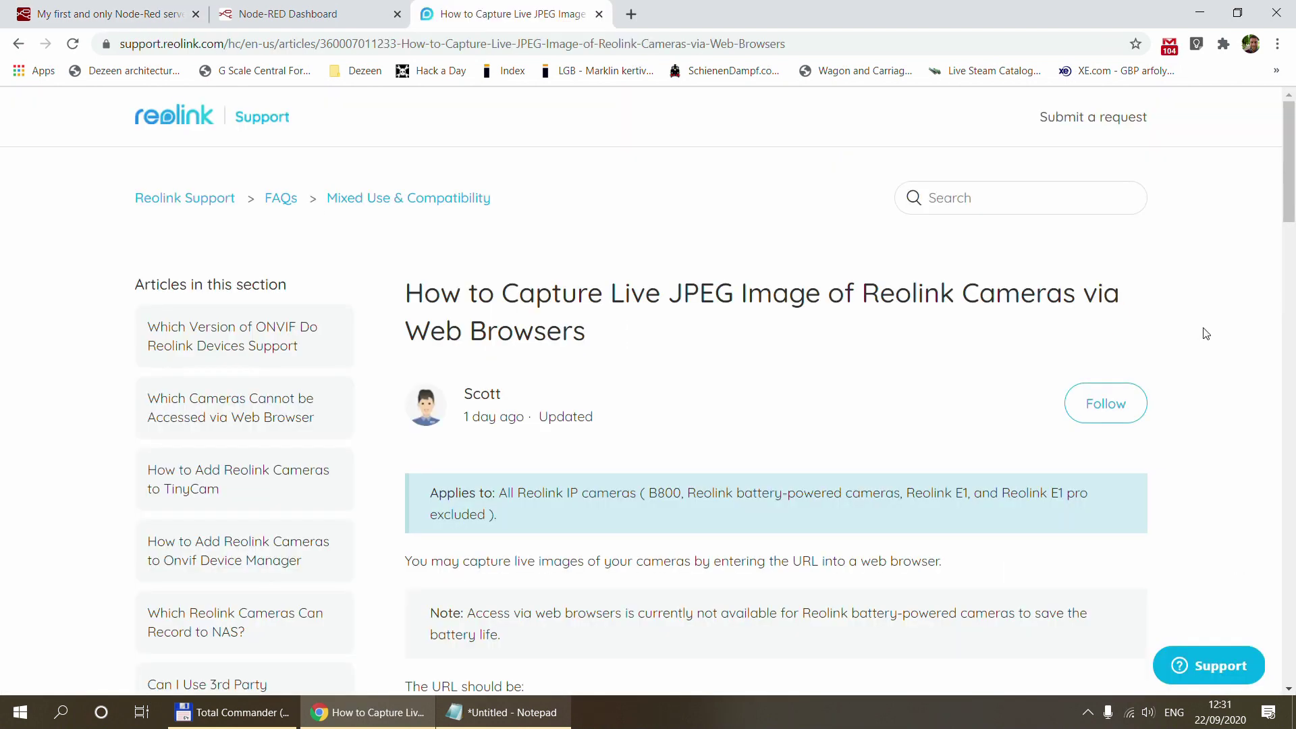
Read the Reolink support article on capturing live JPEG images, checking the excluded camera models and the snapshot URL format
scroll(1205, 333, down, 2)
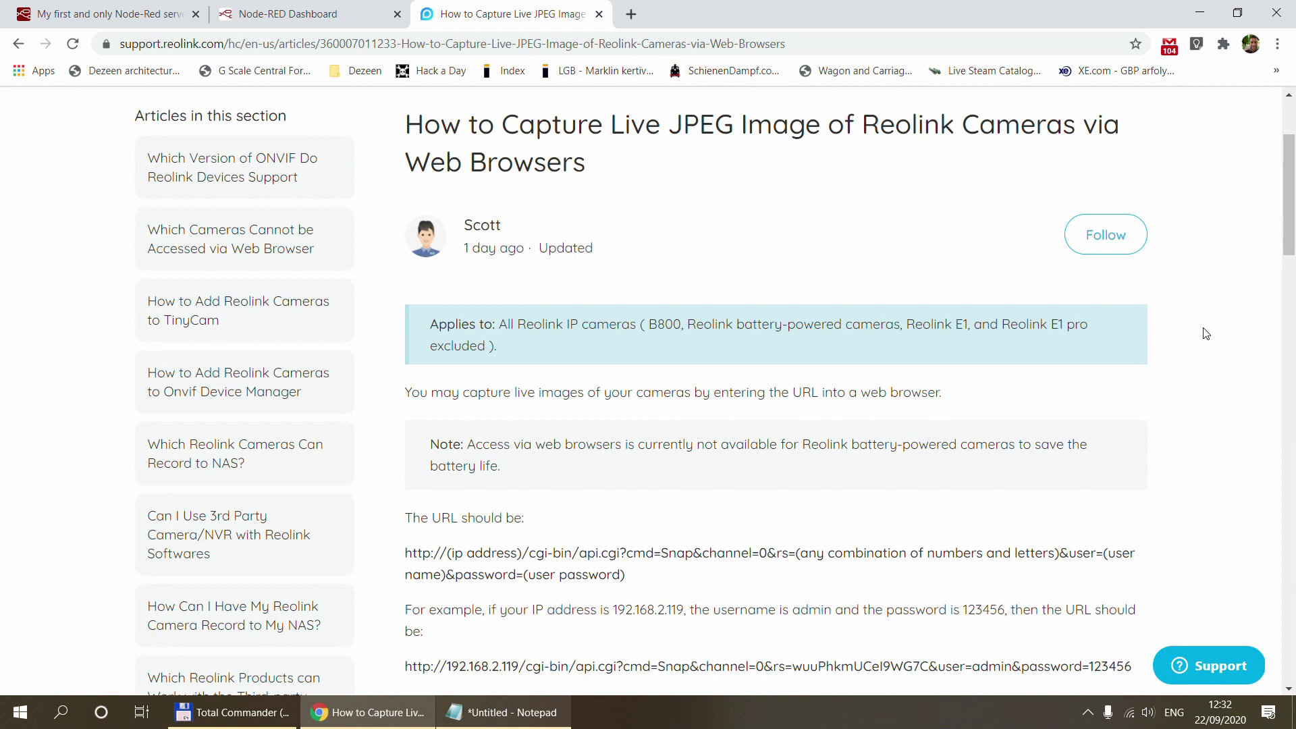
scroll(567, 264, down, 1)
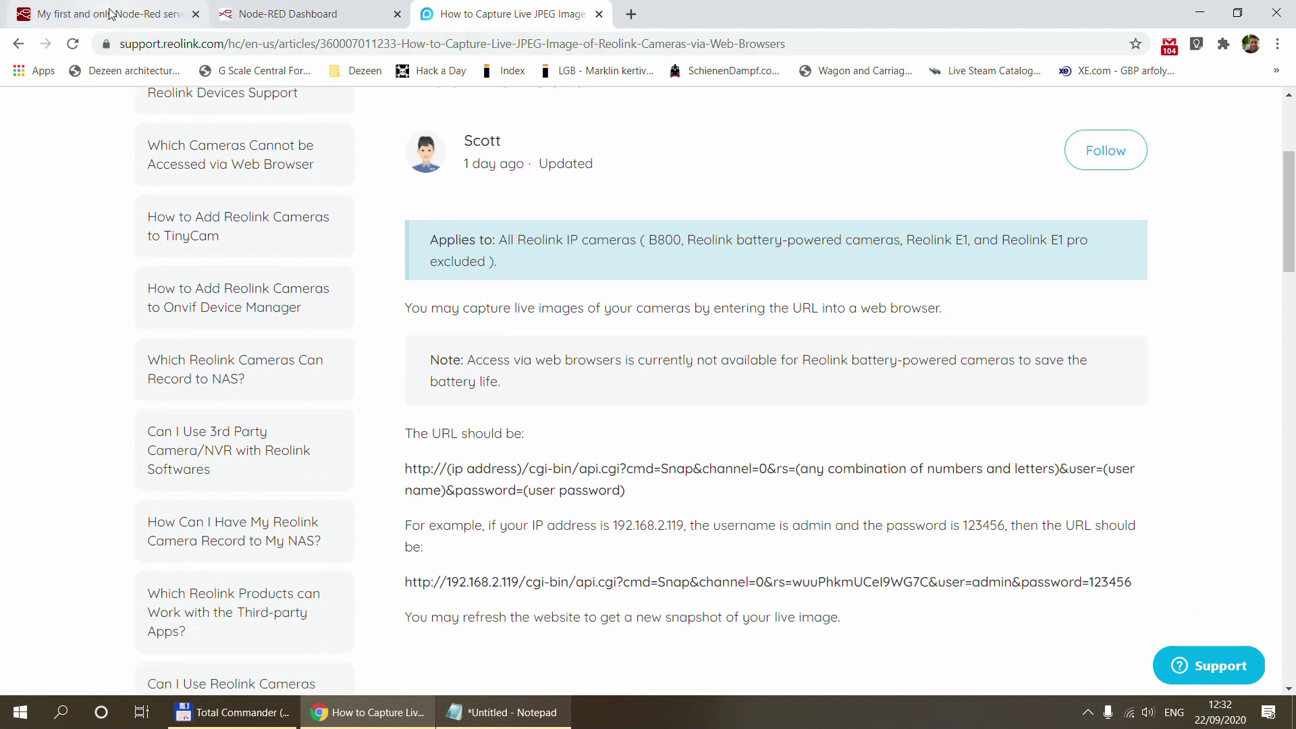
click(110, 14)
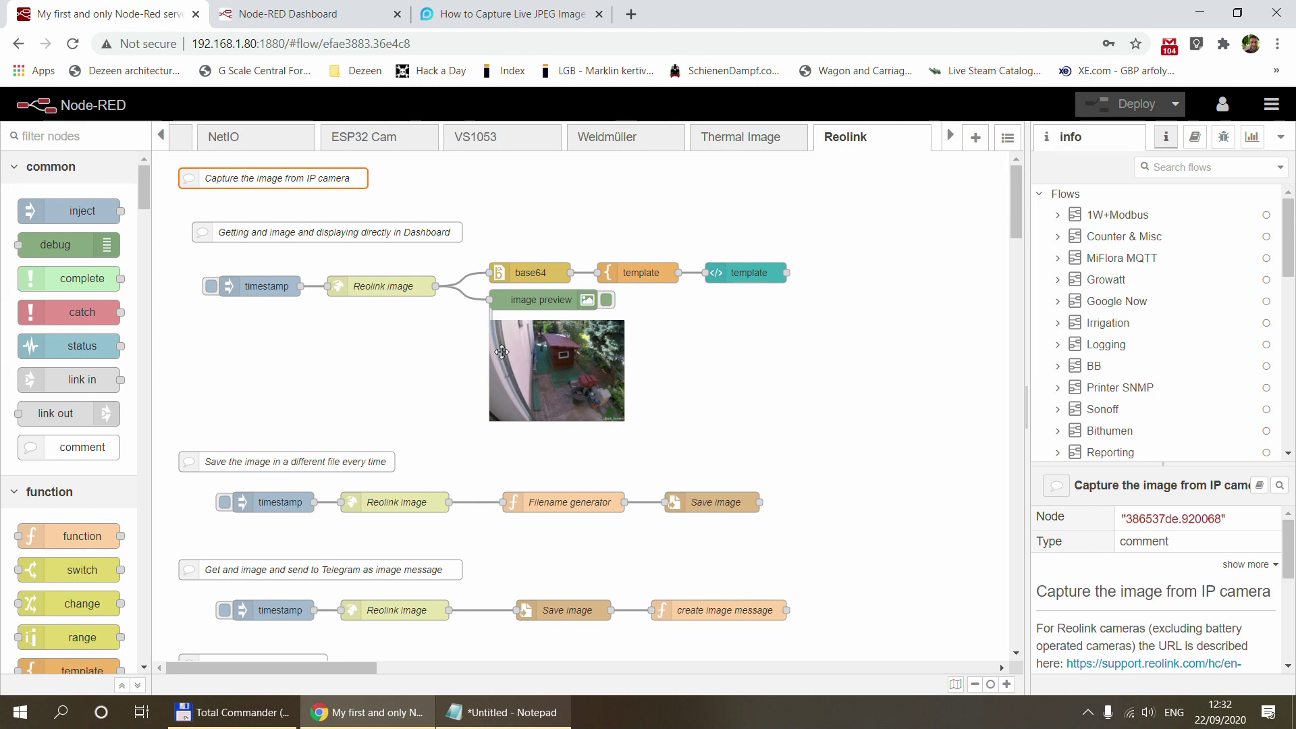
click(468, 8)
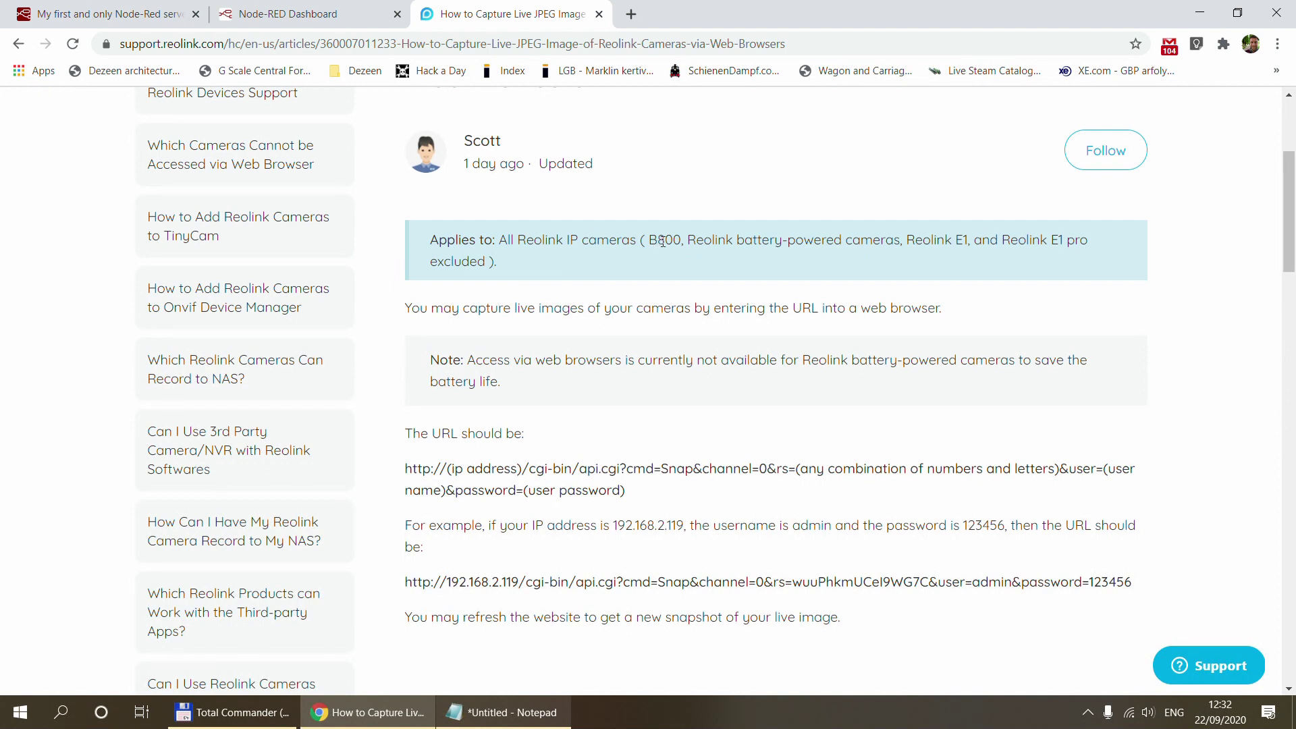
drag(957, 241, 972, 239)
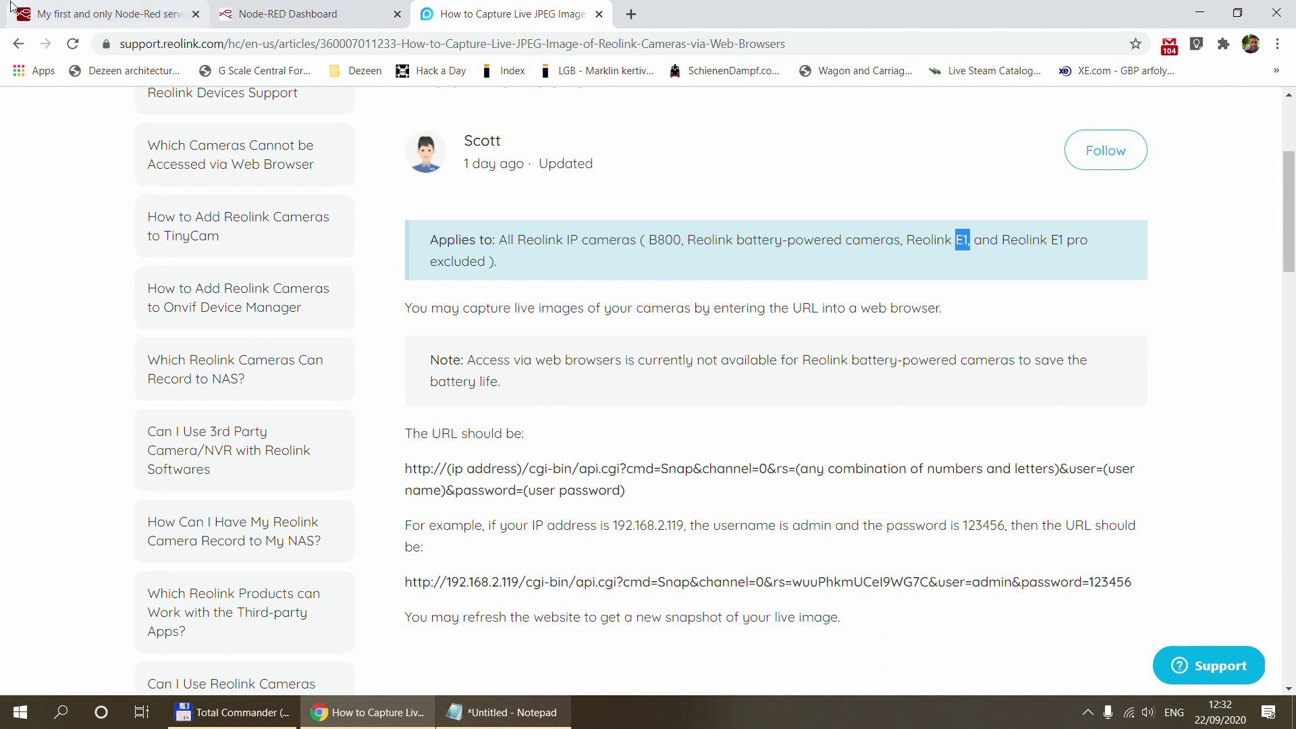
Review the httpStatic folder setting and the file access URL in the flow's "Capture the image from IP camera" comment, and close it unchanged
click(94, 13)
click(364, 198)
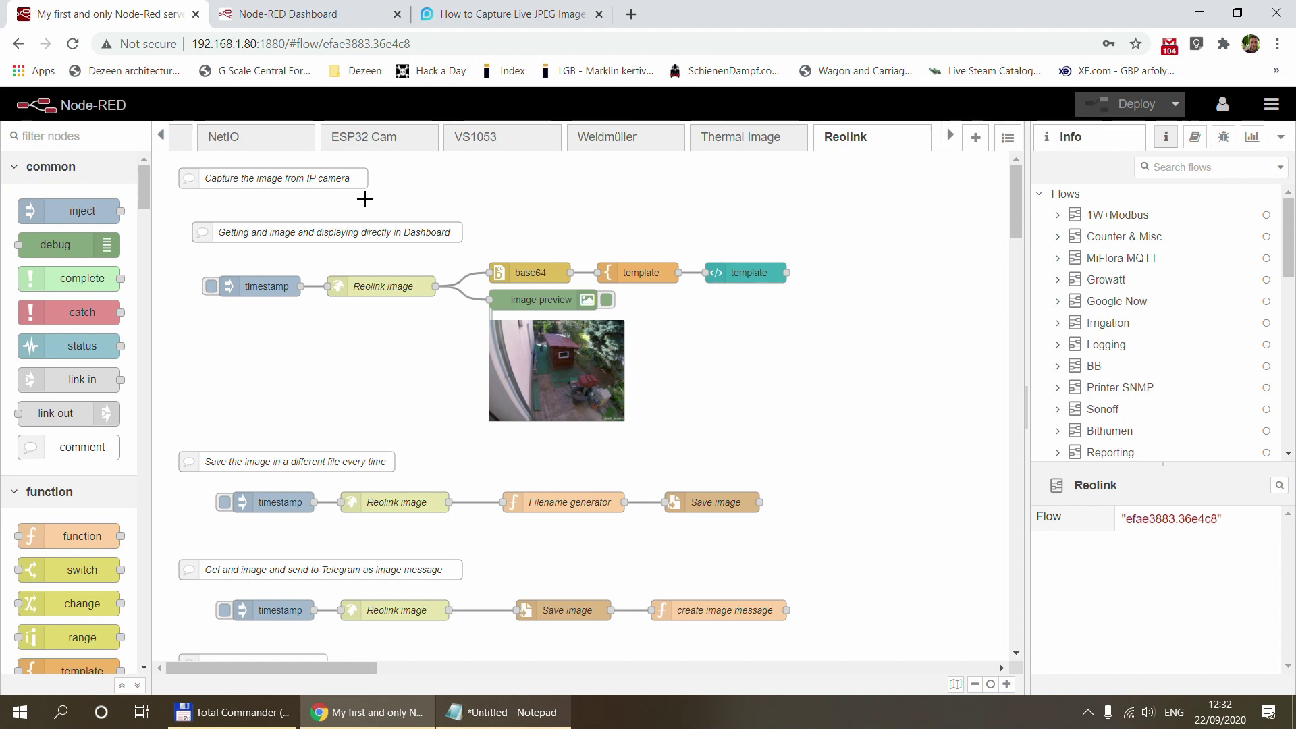
drag(168, 162, 439, 205)
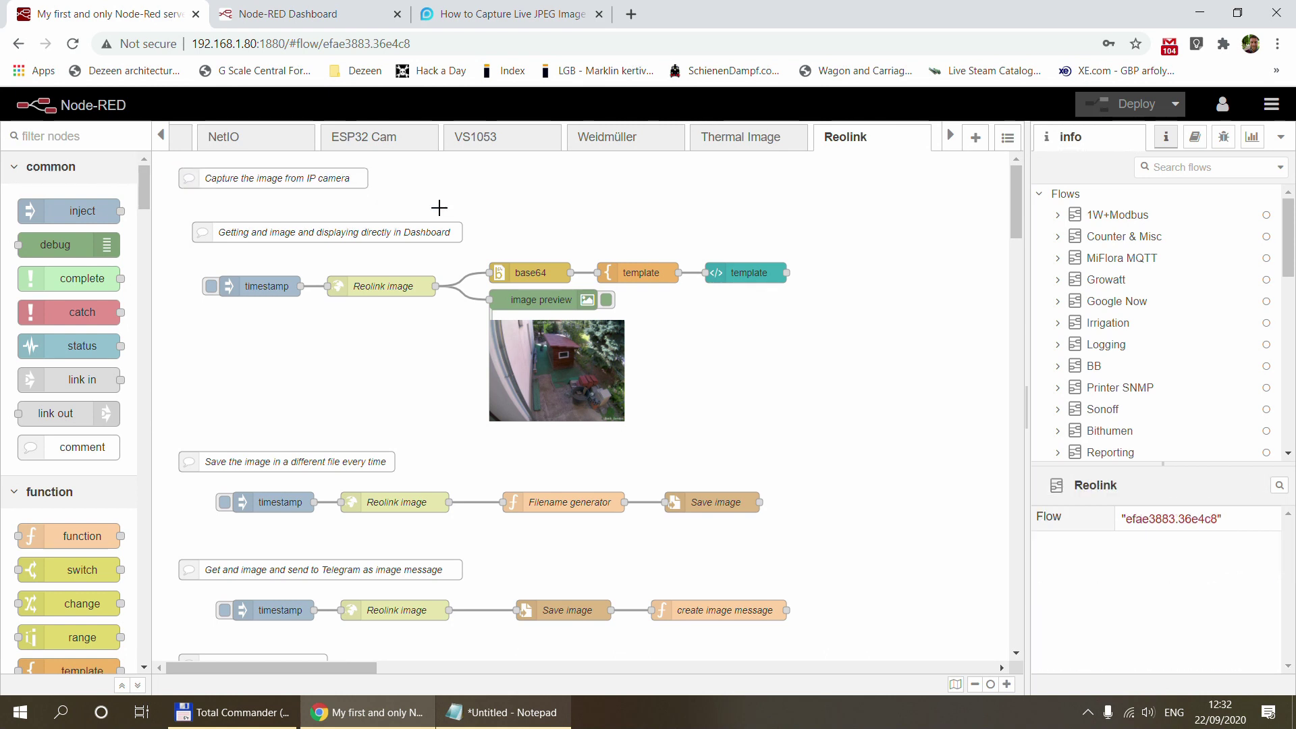
double_click(226, 177)
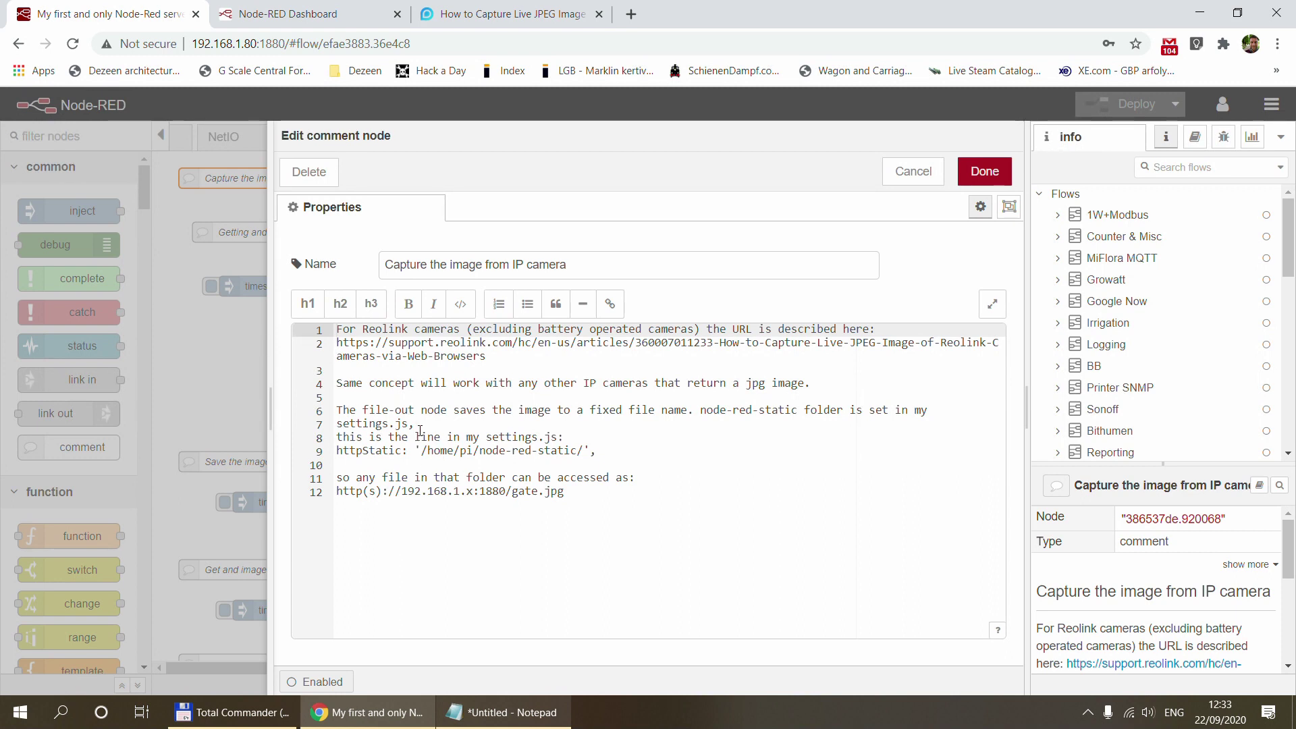
drag(424, 452, 585, 453)
click(586, 453)
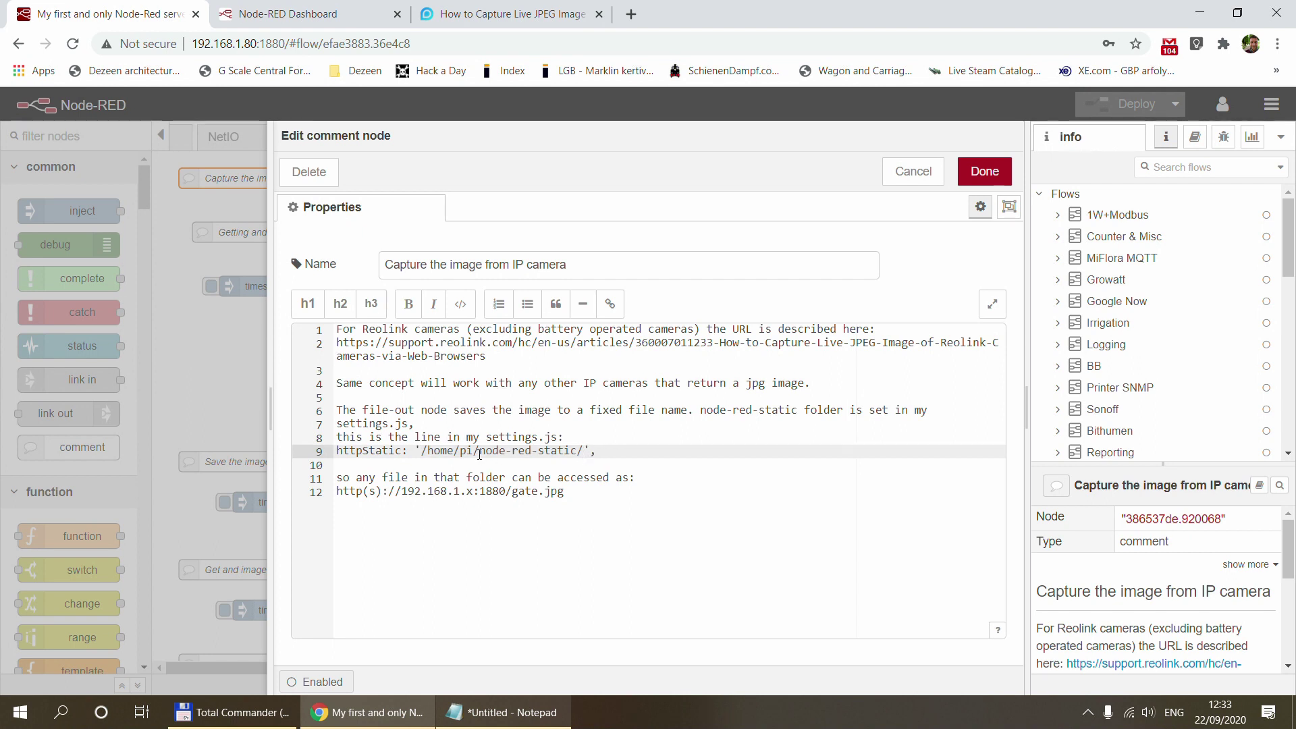
drag(478, 452, 579, 450)
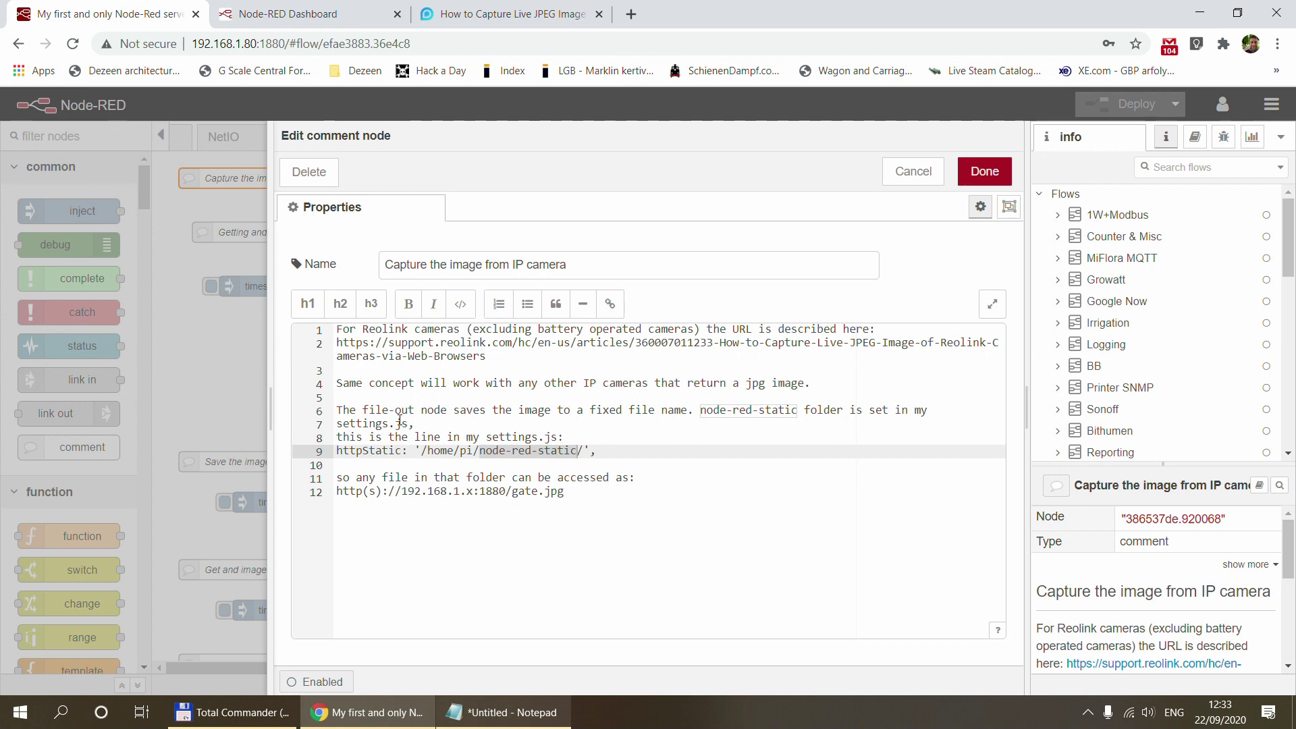
click(421, 424)
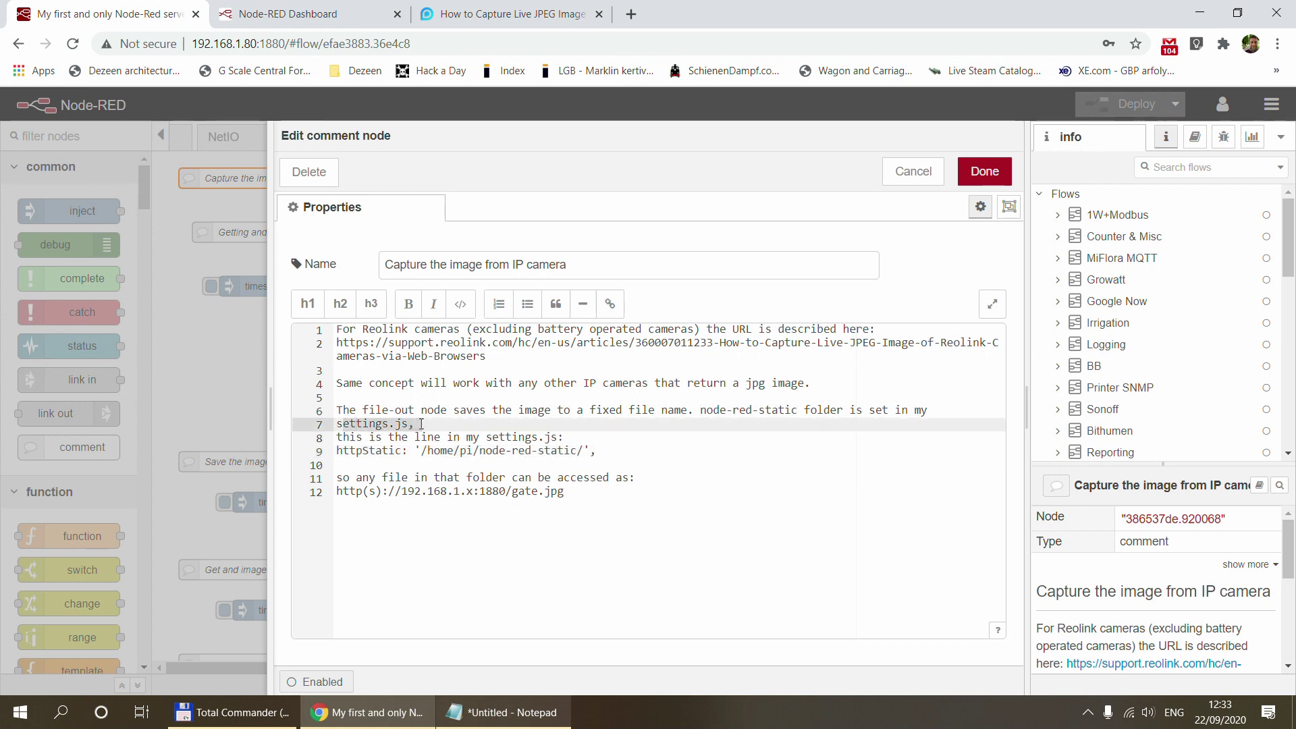
drag(339, 451, 595, 457)
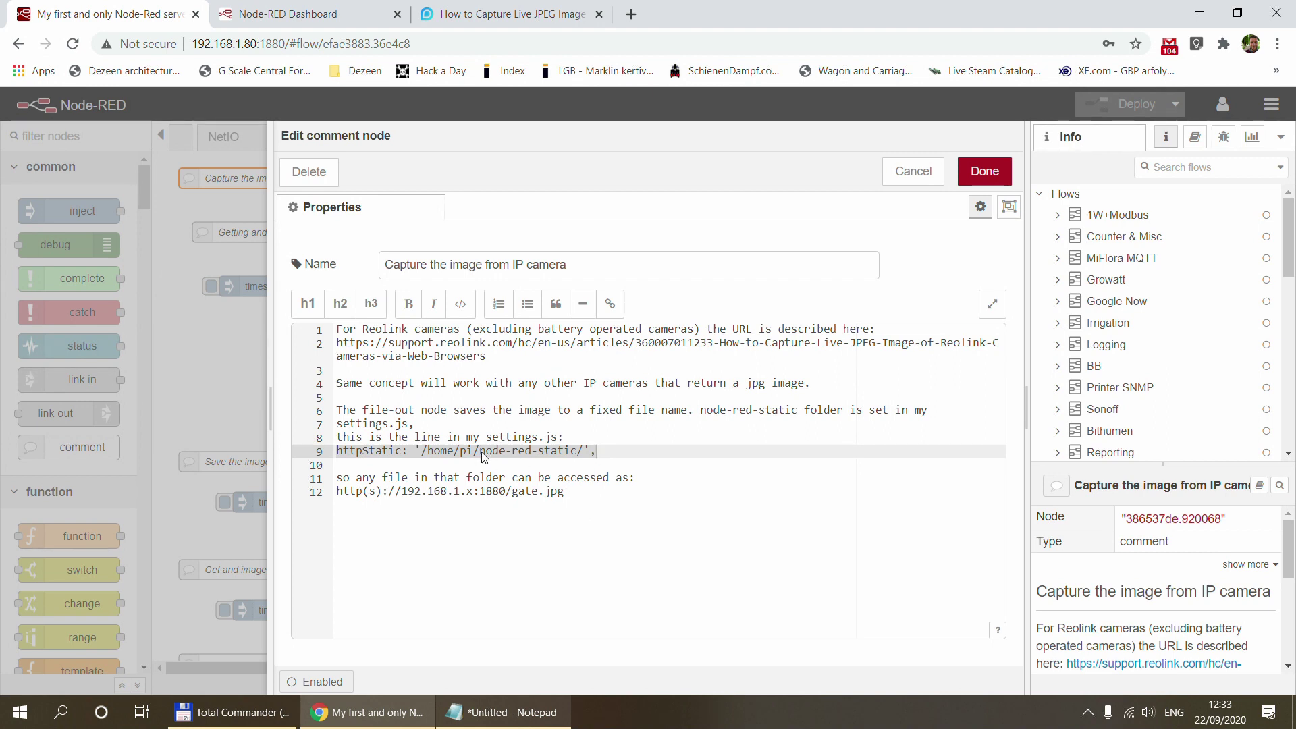
click(500, 451)
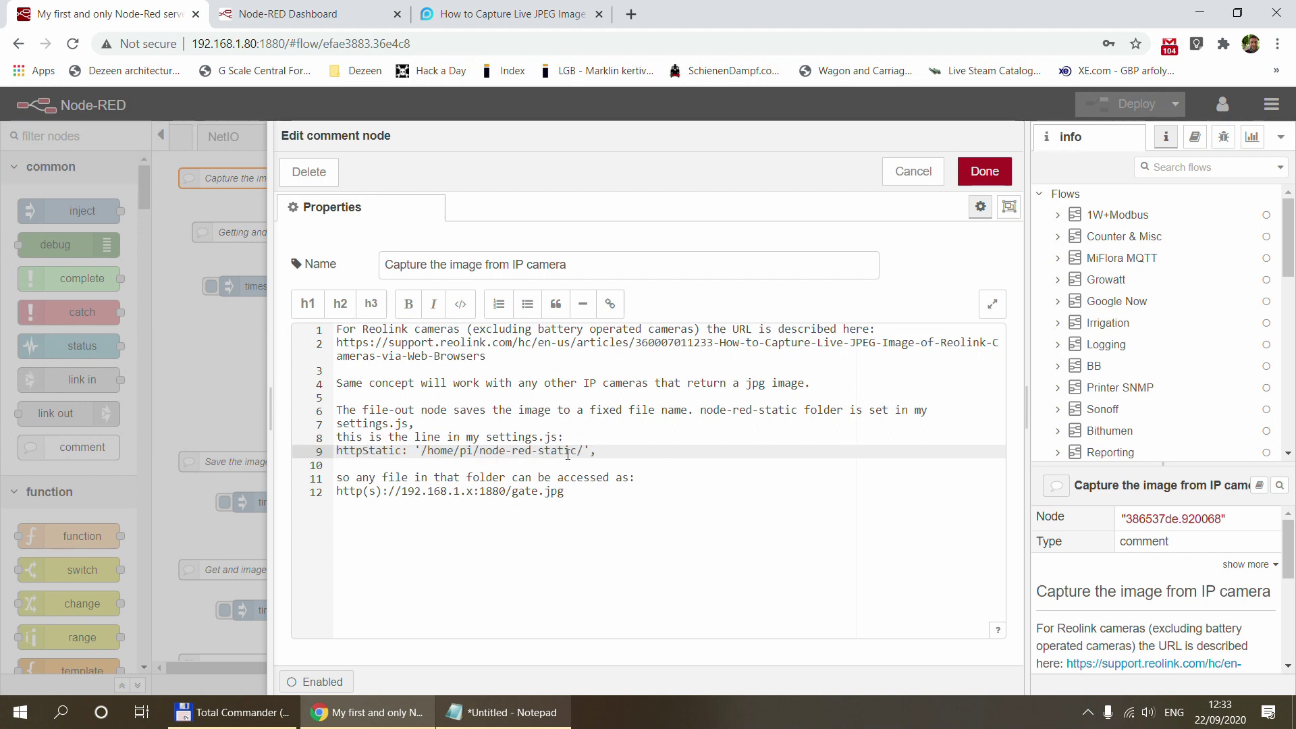
drag(577, 489, 313, 489)
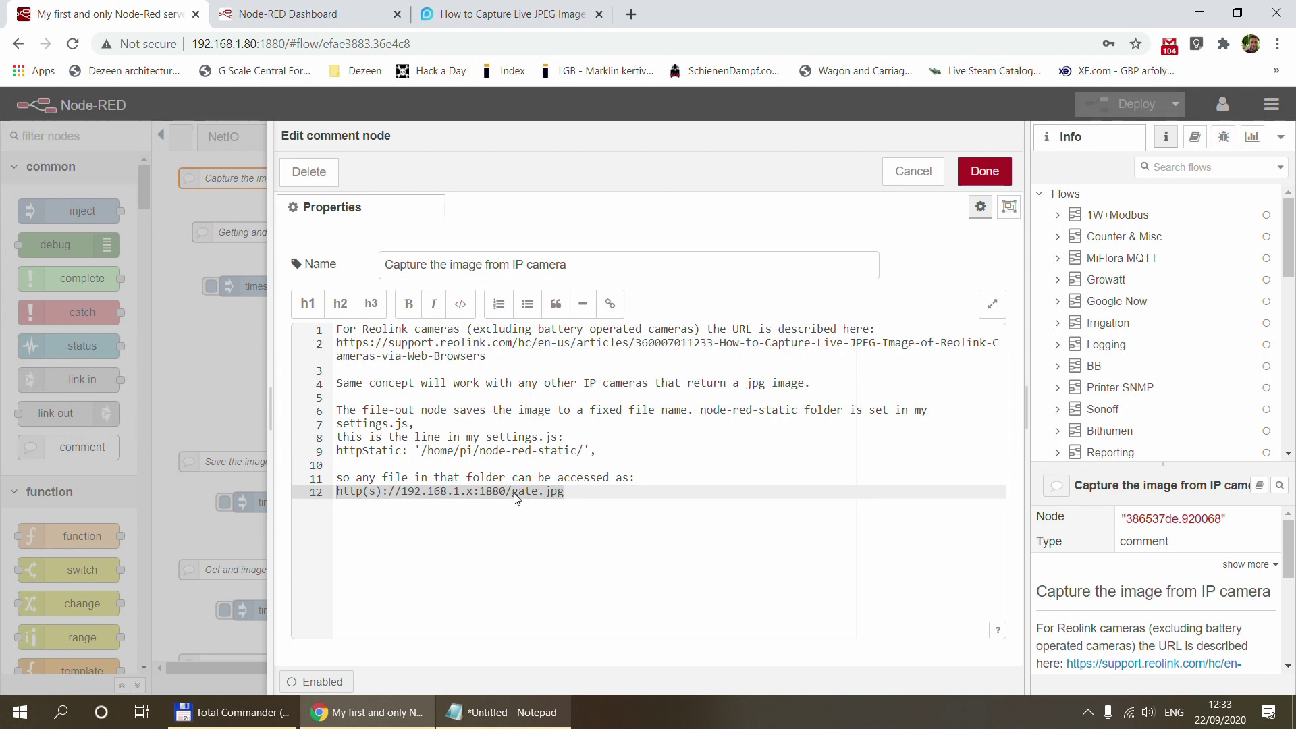
click(926, 171)
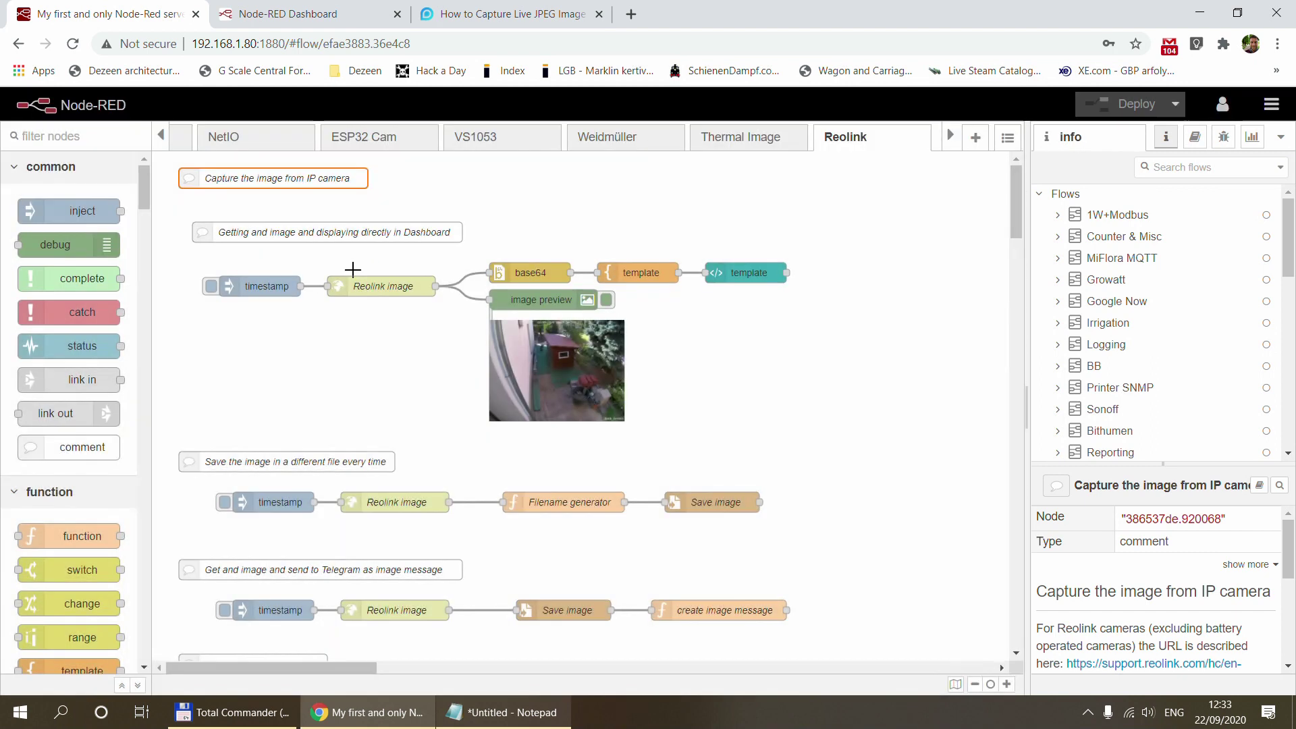
Trigger the dashboard snapshot flow from its inject node and select that timestamp node
drag(179, 212, 862, 428)
click(864, 429)
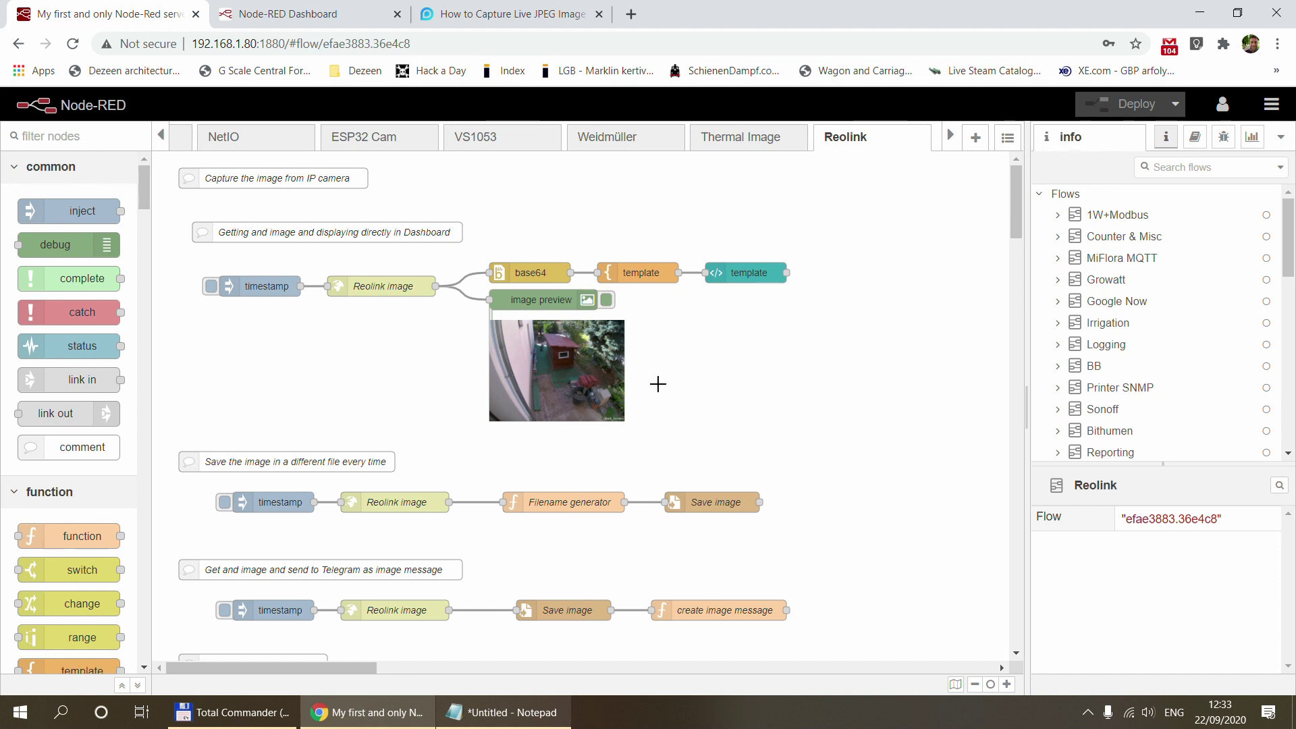
click(211, 286)
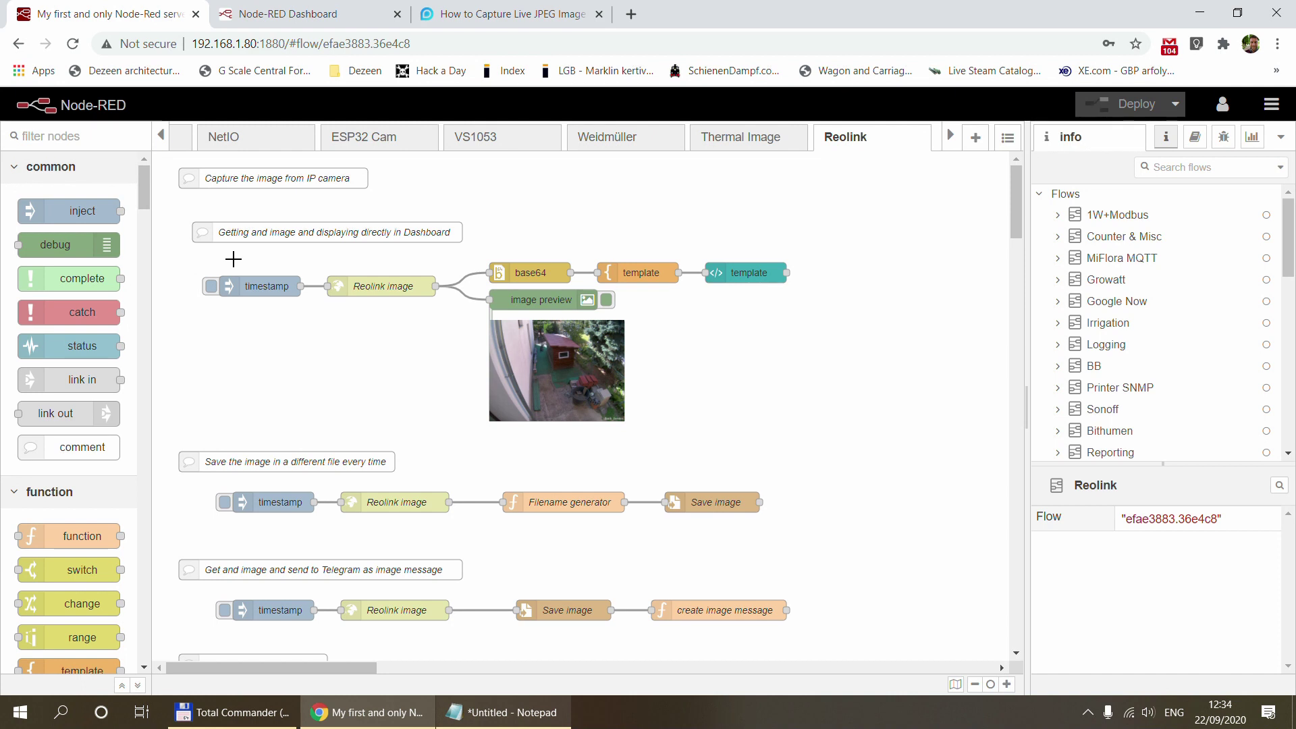
click(257, 284)
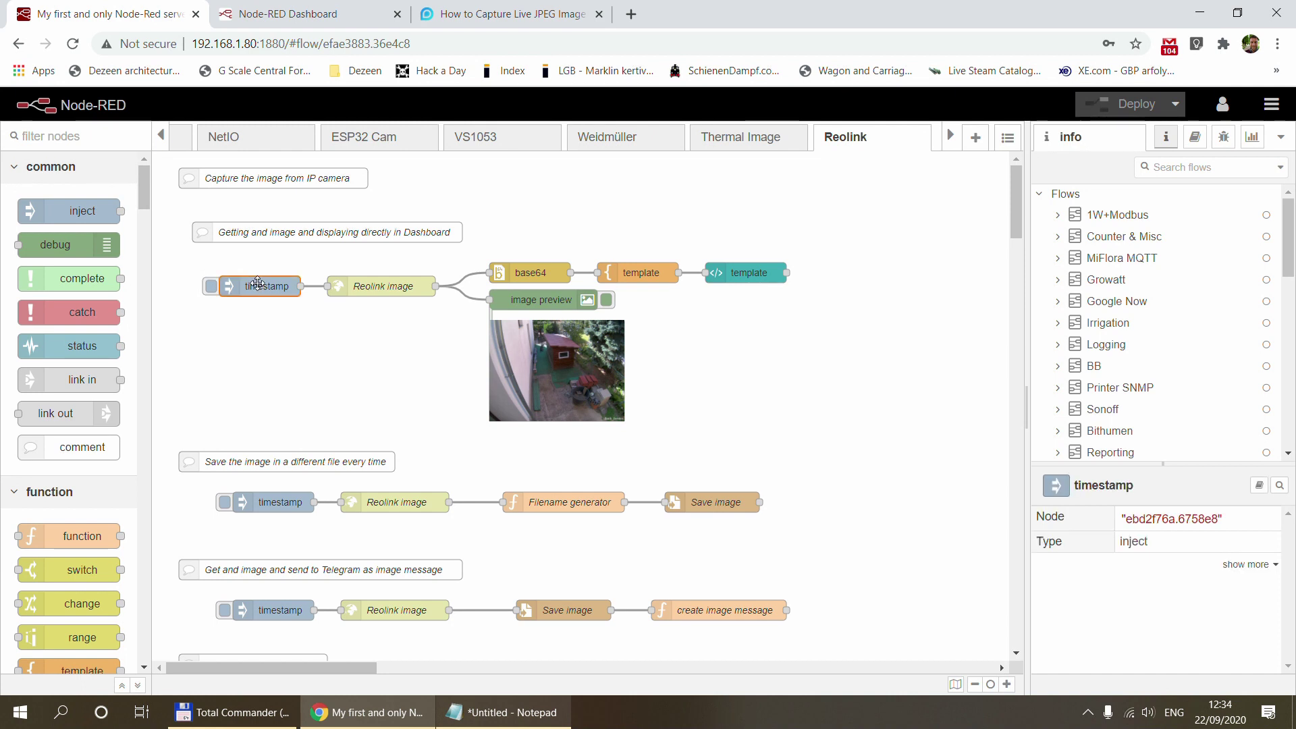
Compare the dashboard flow's Reolink image request settings with the snapshot URL format in the Reolink support article, and close the node unchanged
click(361, 289)
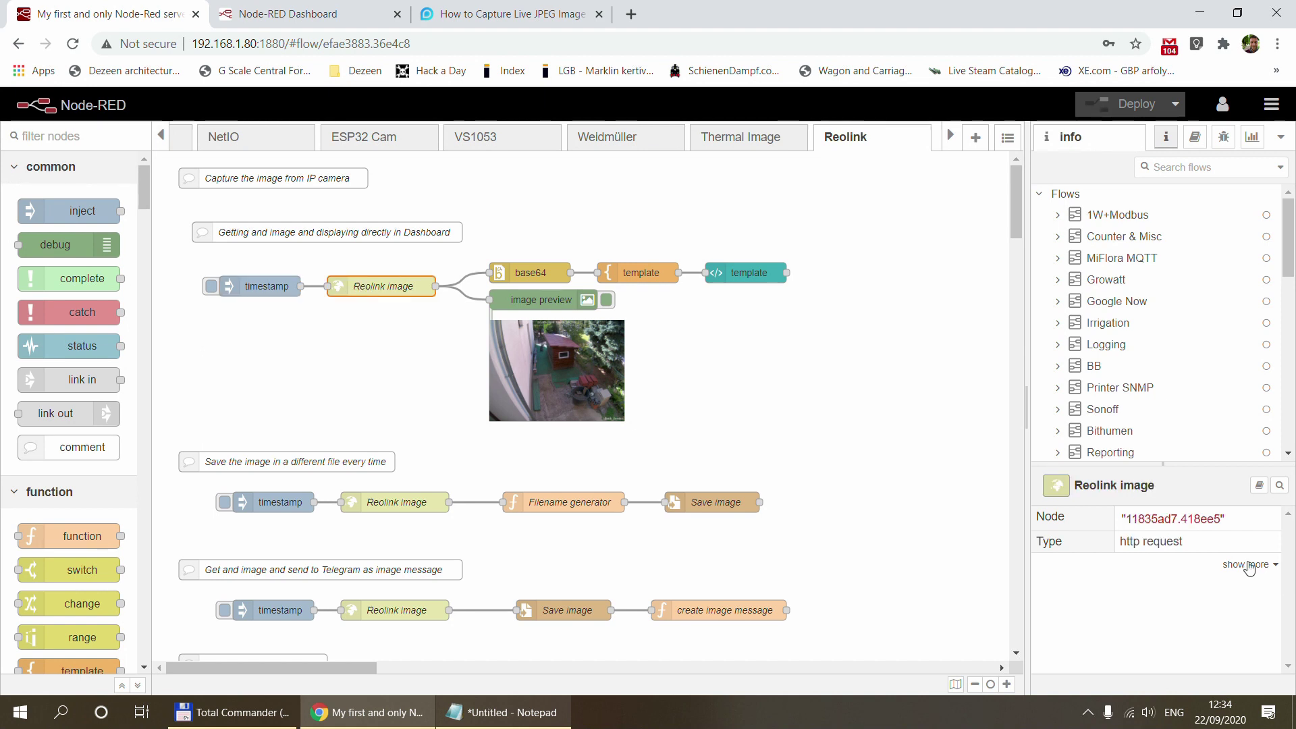
double_click(373, 289)
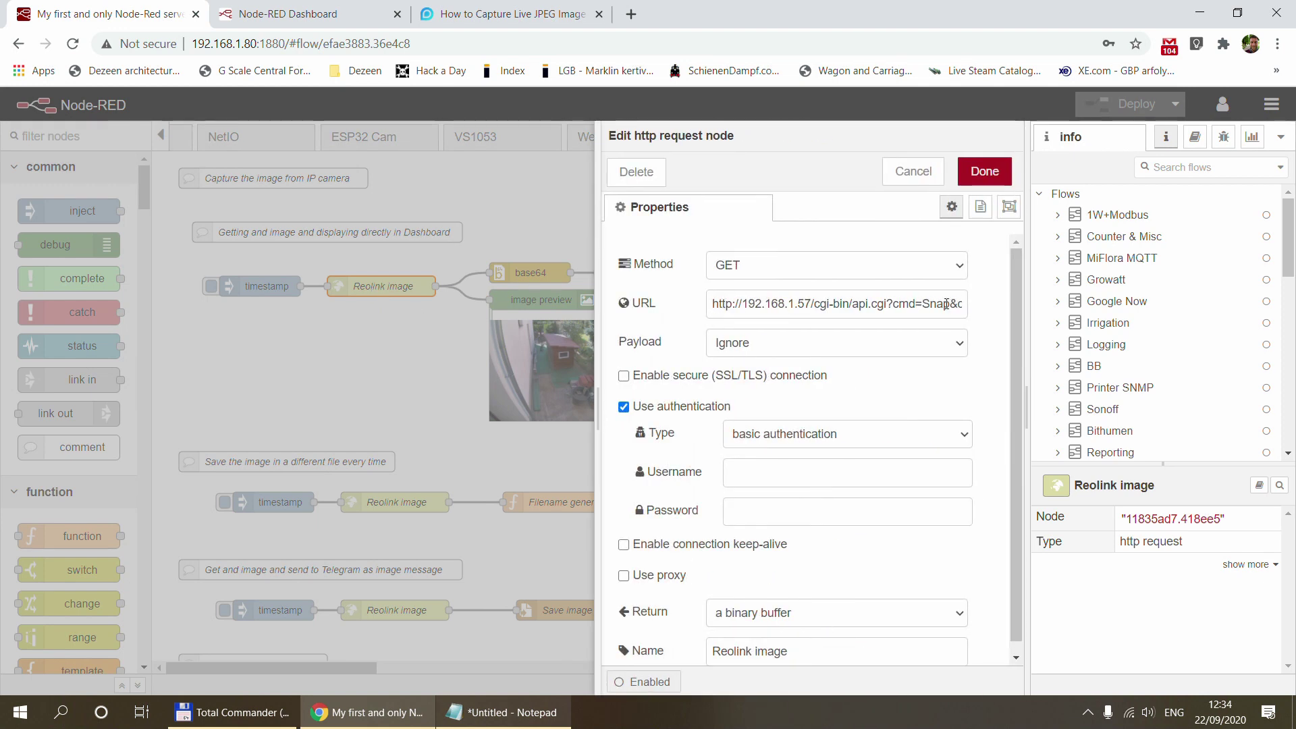
click(489, 12)
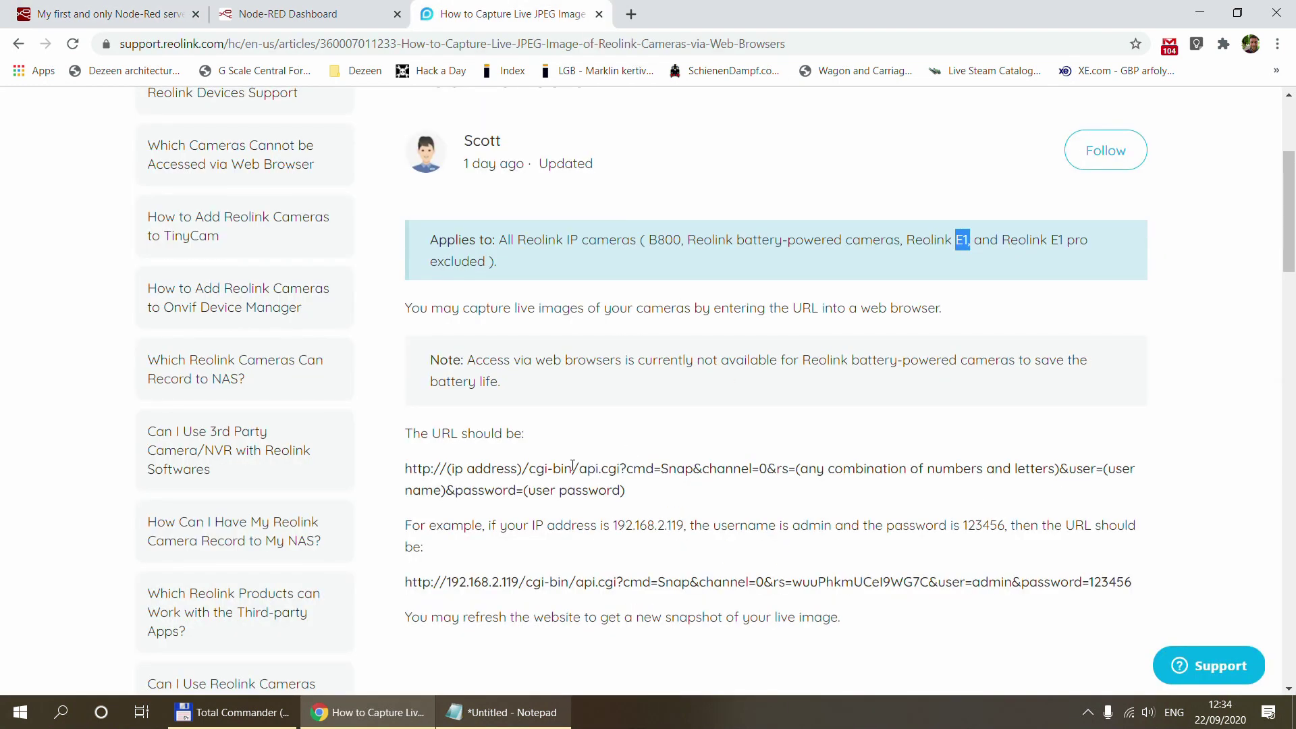
drag(407, 469, 677, 499)
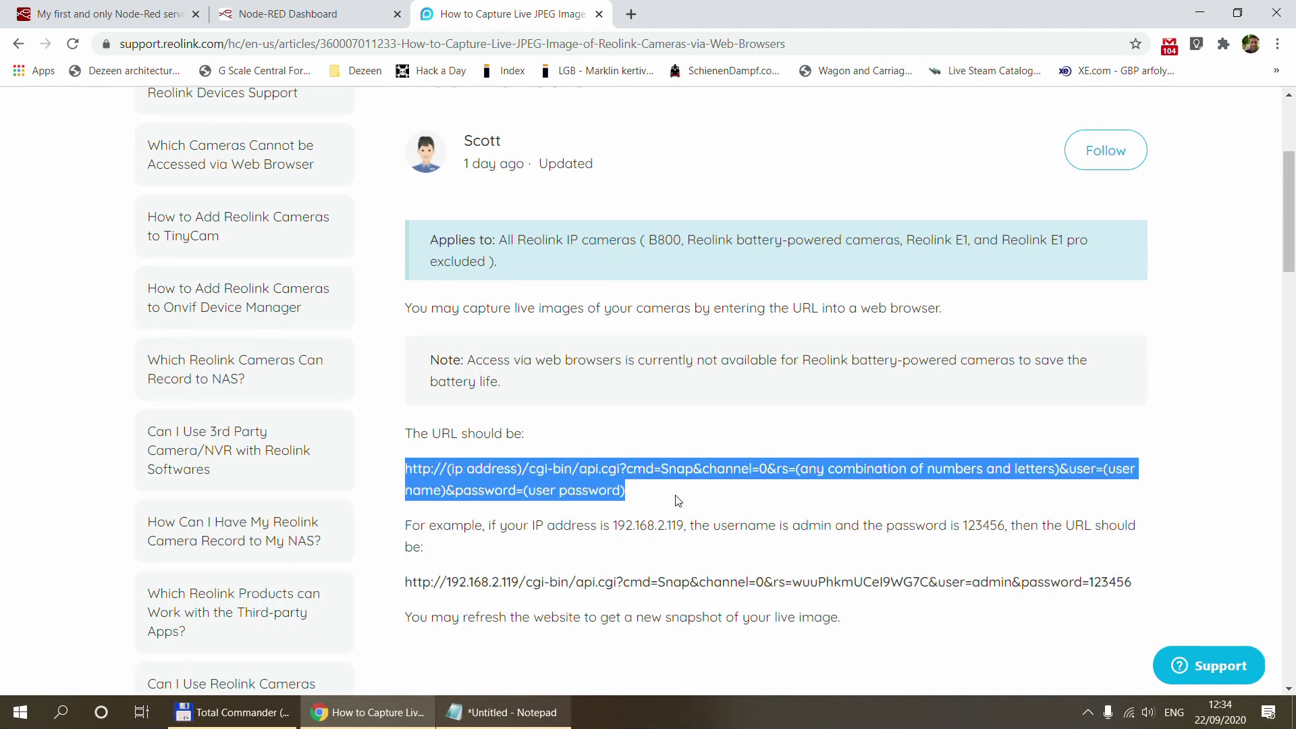
click(441, 469)
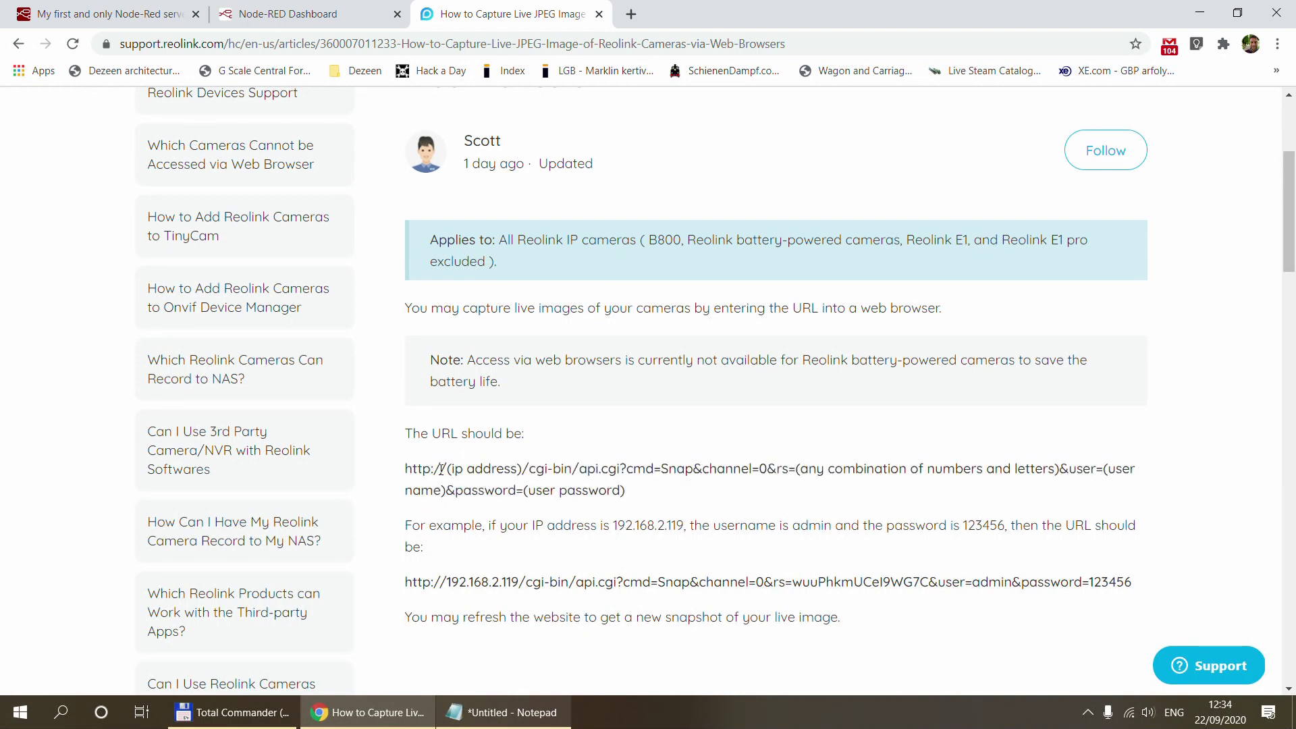
drag(446, 469, 525, 469)
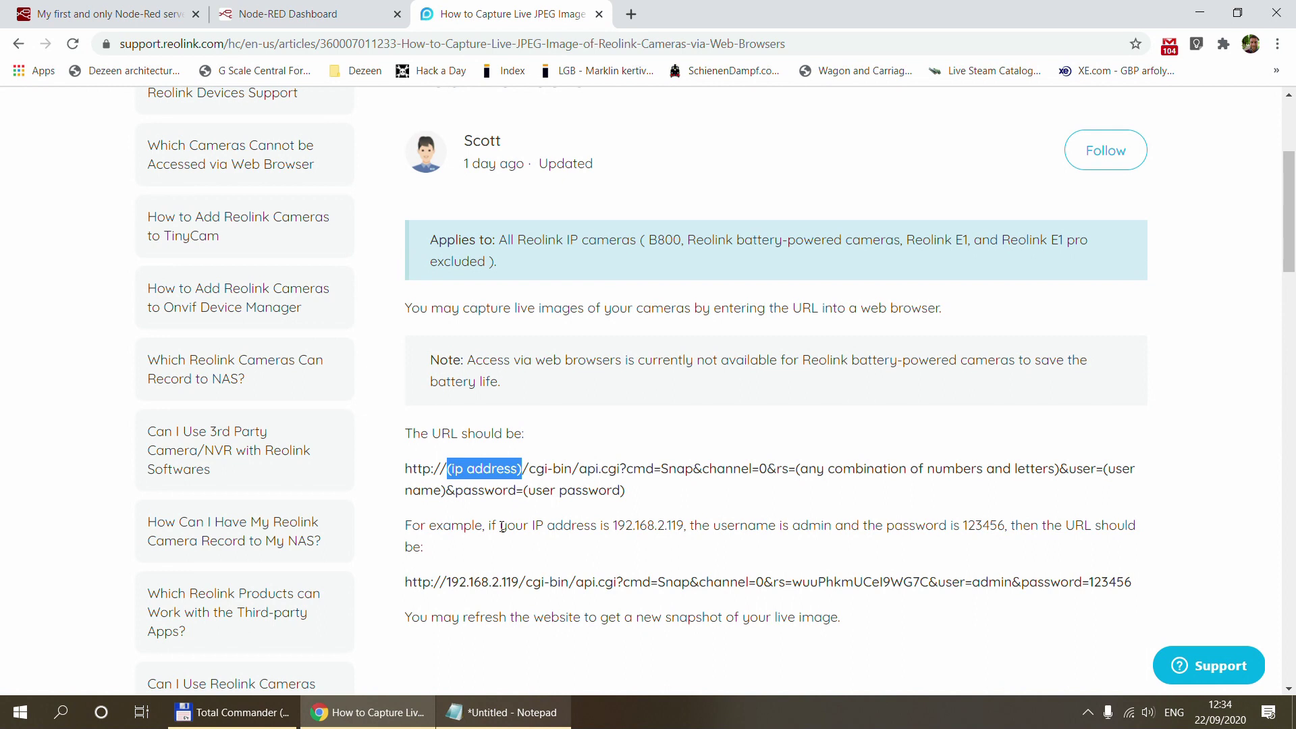
click(493, 495)
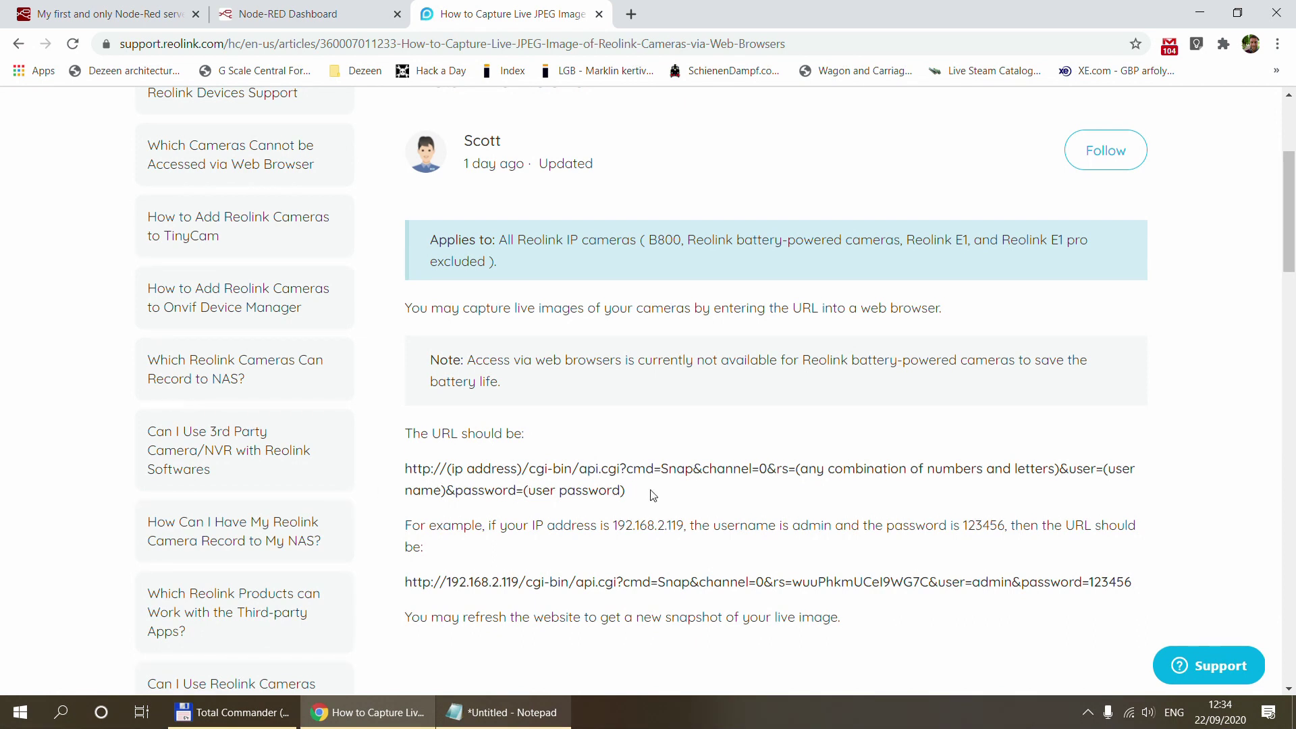
click(107, 13)
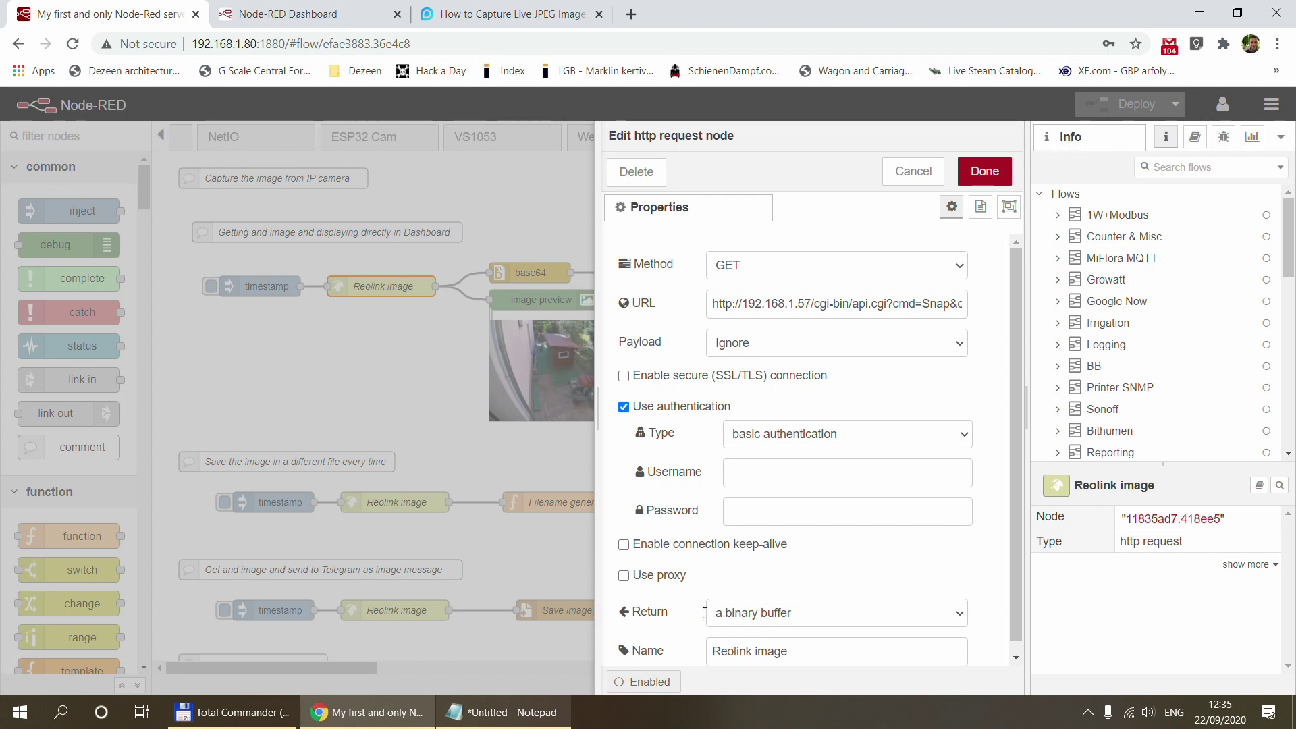
click(911, 171)
Review the image preview node's property and width settings, and close it without changes
click(500, 307)
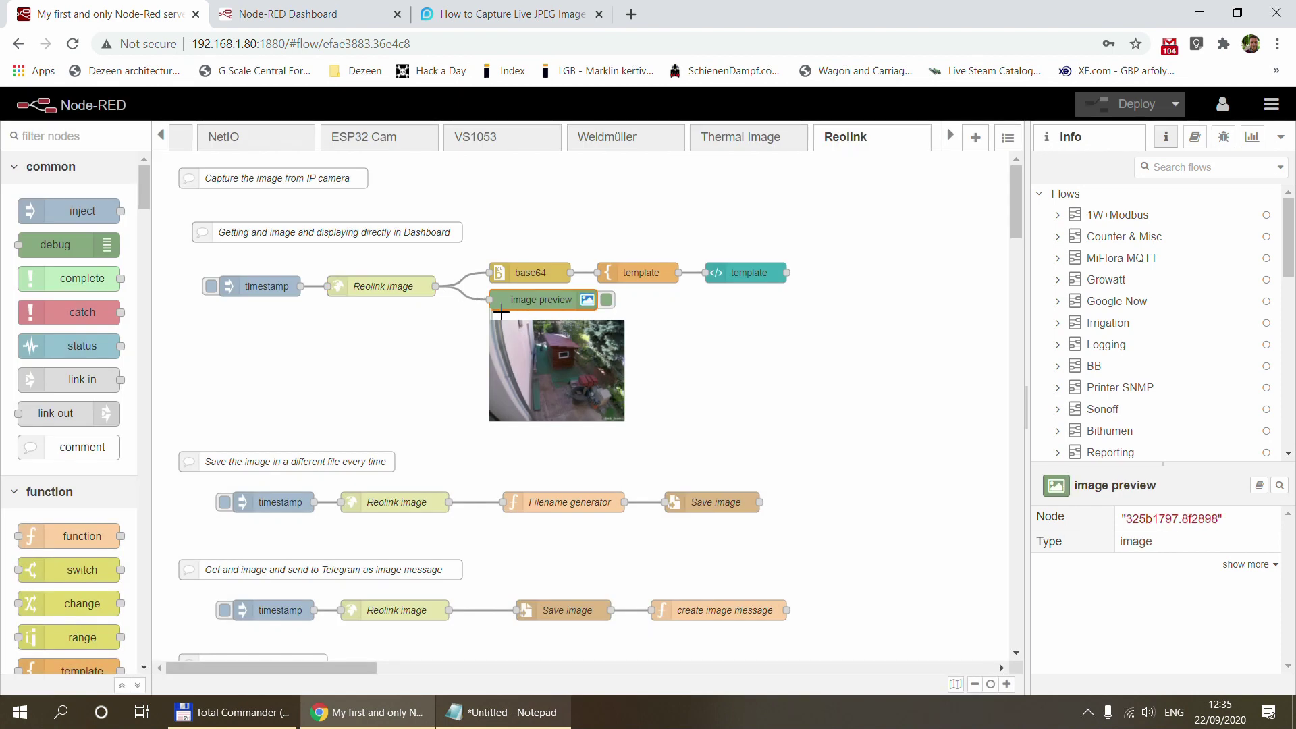
double_click(539, 301)
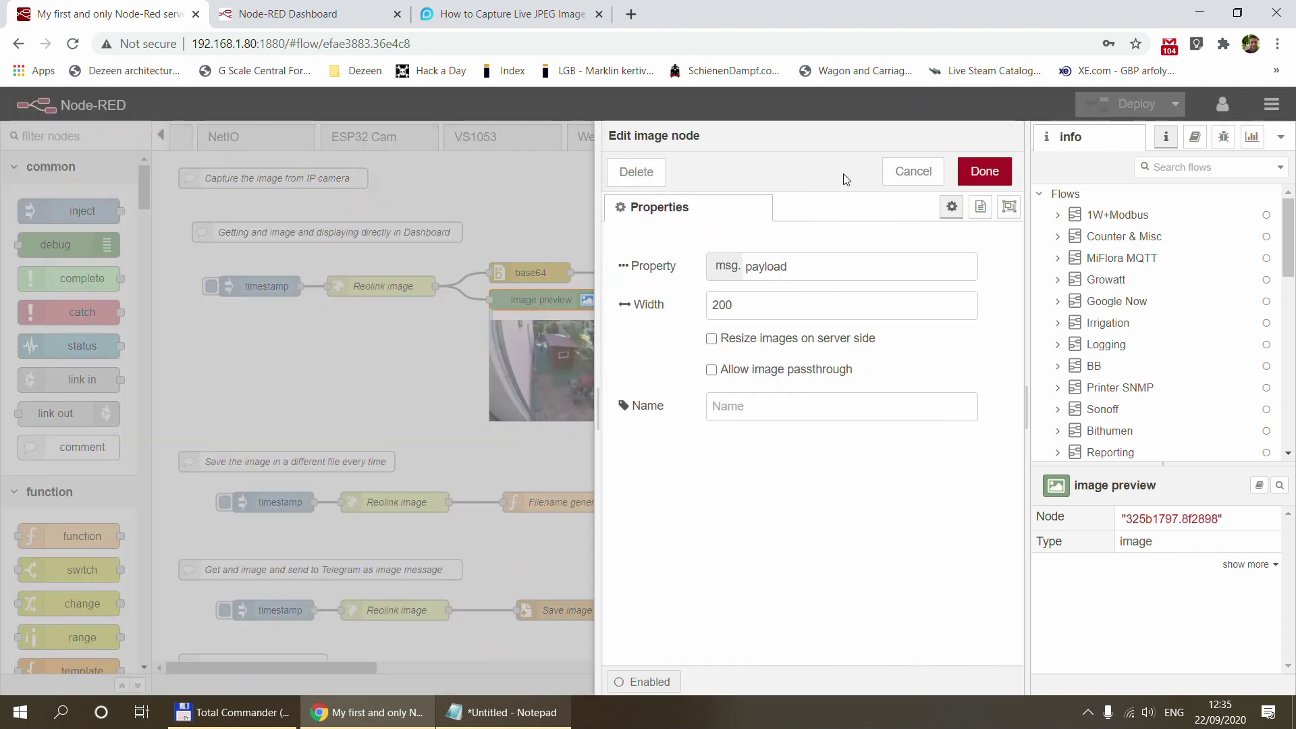
click(898, 174)
Read the image preview package name in the "Getting and image and displaying directly in Dashboard" comment, and close it unchanged
click(375, 224)
double_click(375, 224)
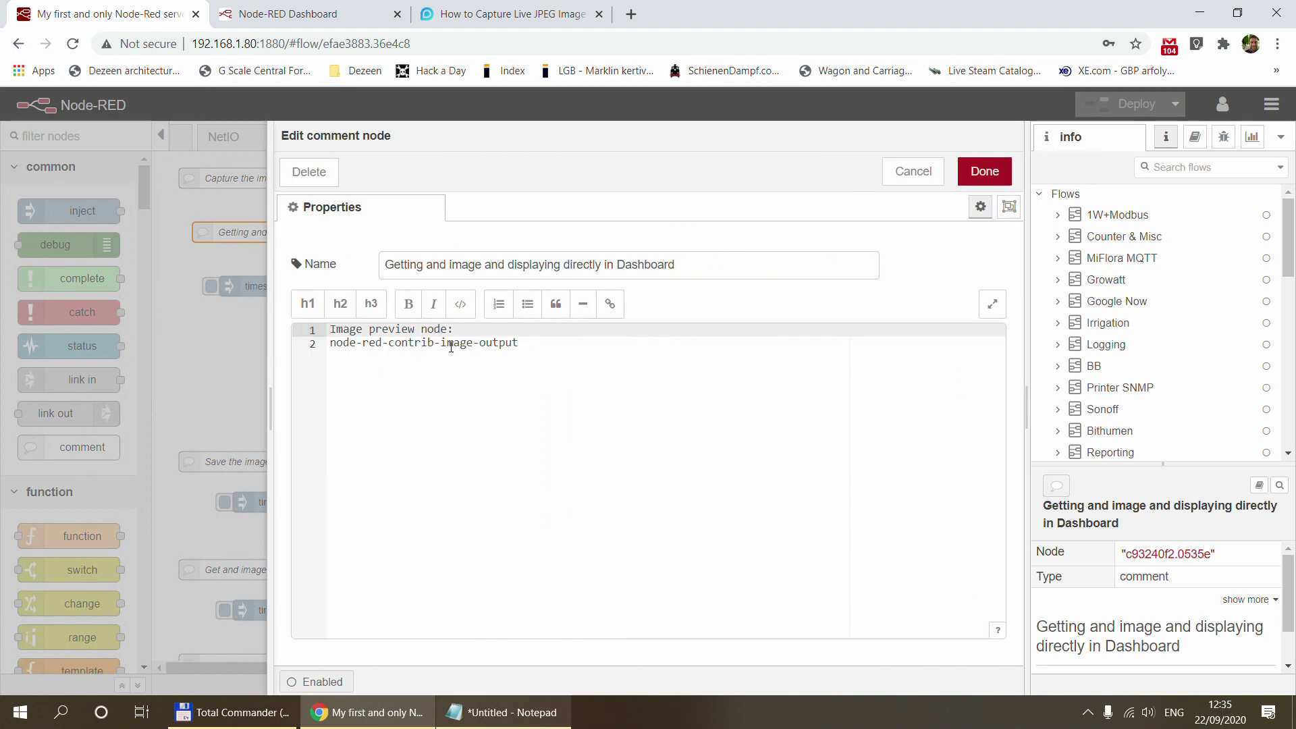
click(912, 178)
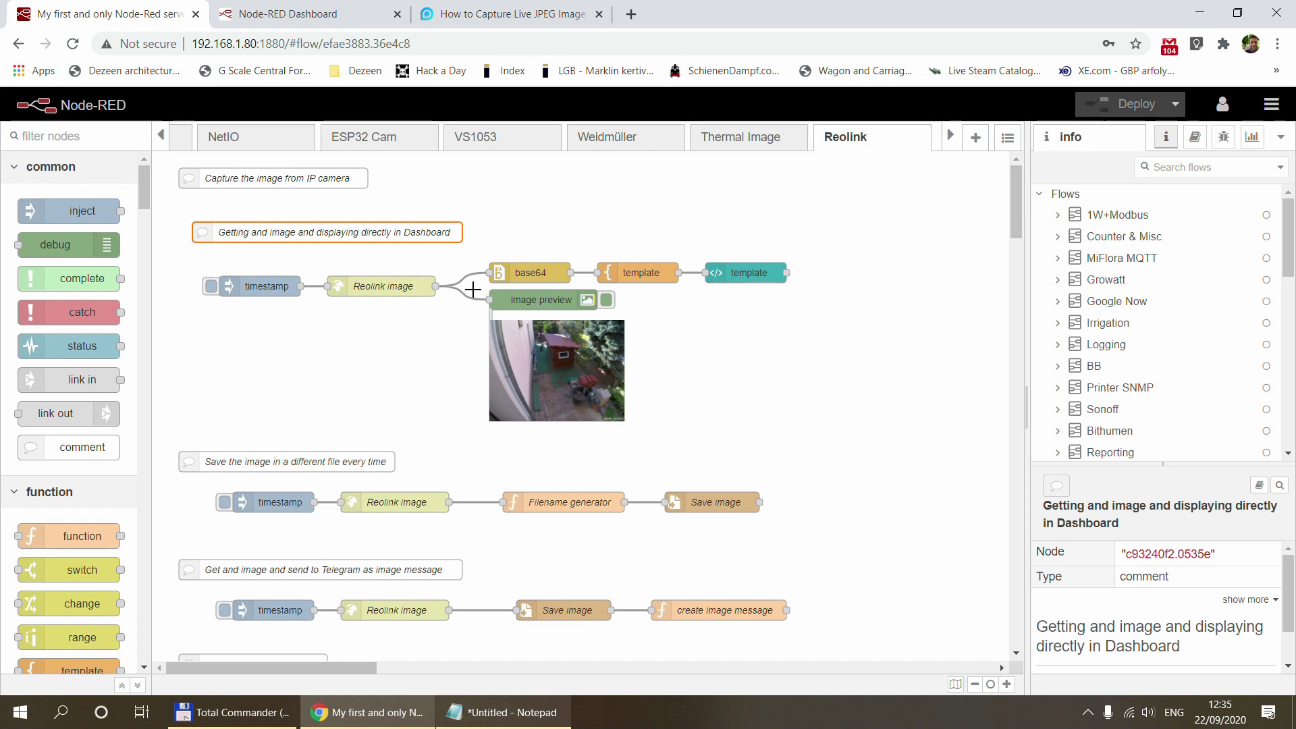
Highlight the image preview node and review the base64 node's action and property settings, leaving them unchanged
drag(472, 283, 726, 449)
click(725, 449)
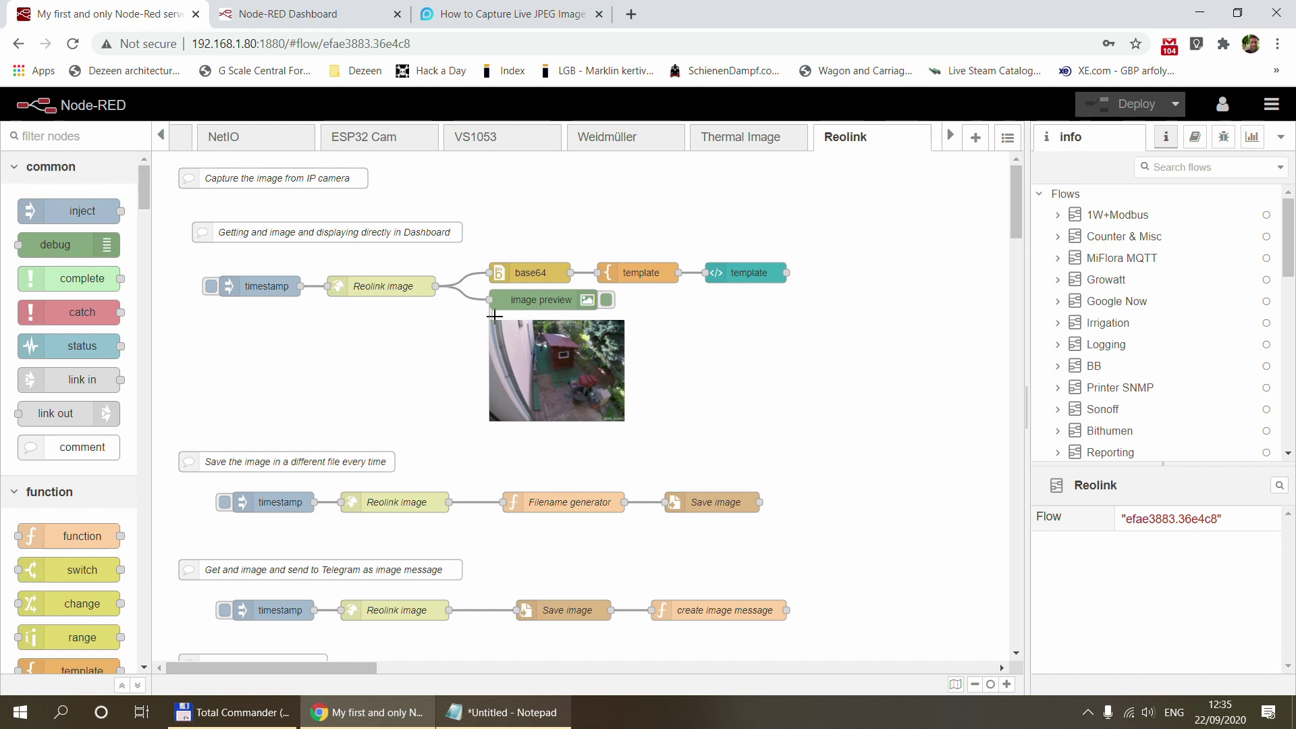
drag(477, 284, 741, 457)
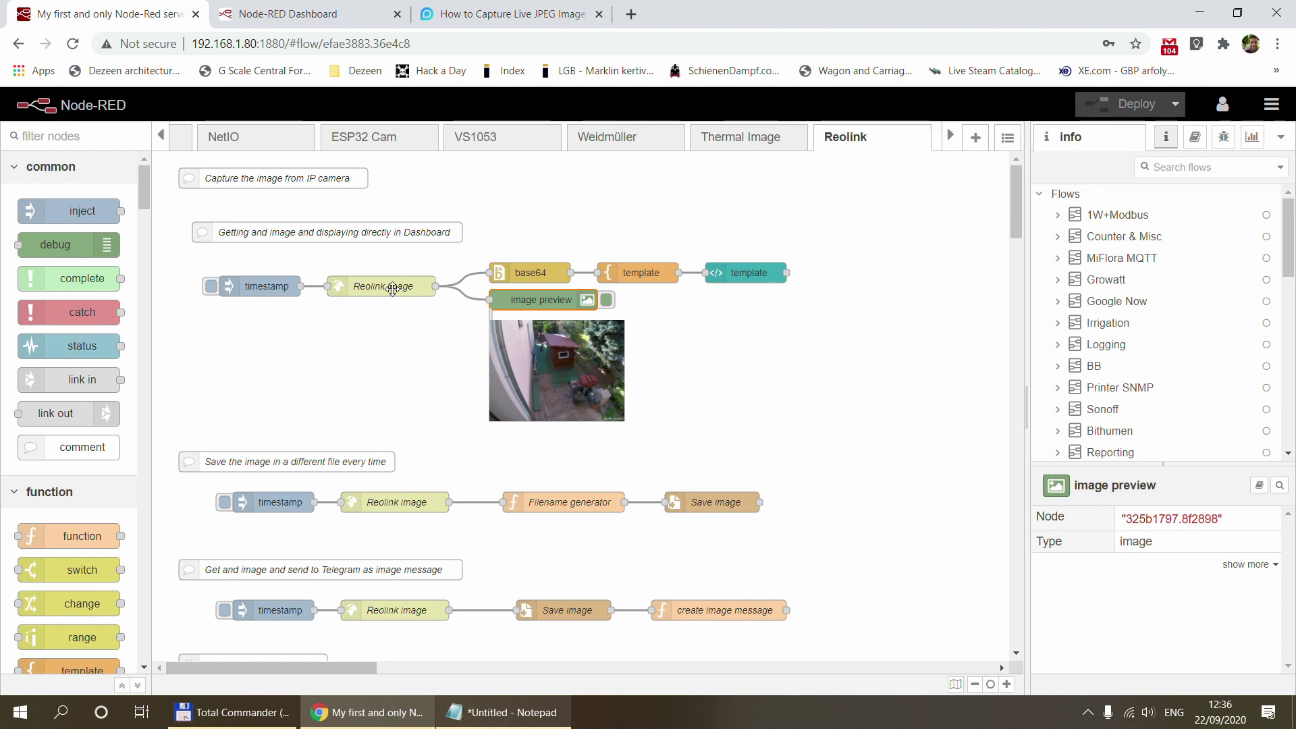
double_click(515, 272)
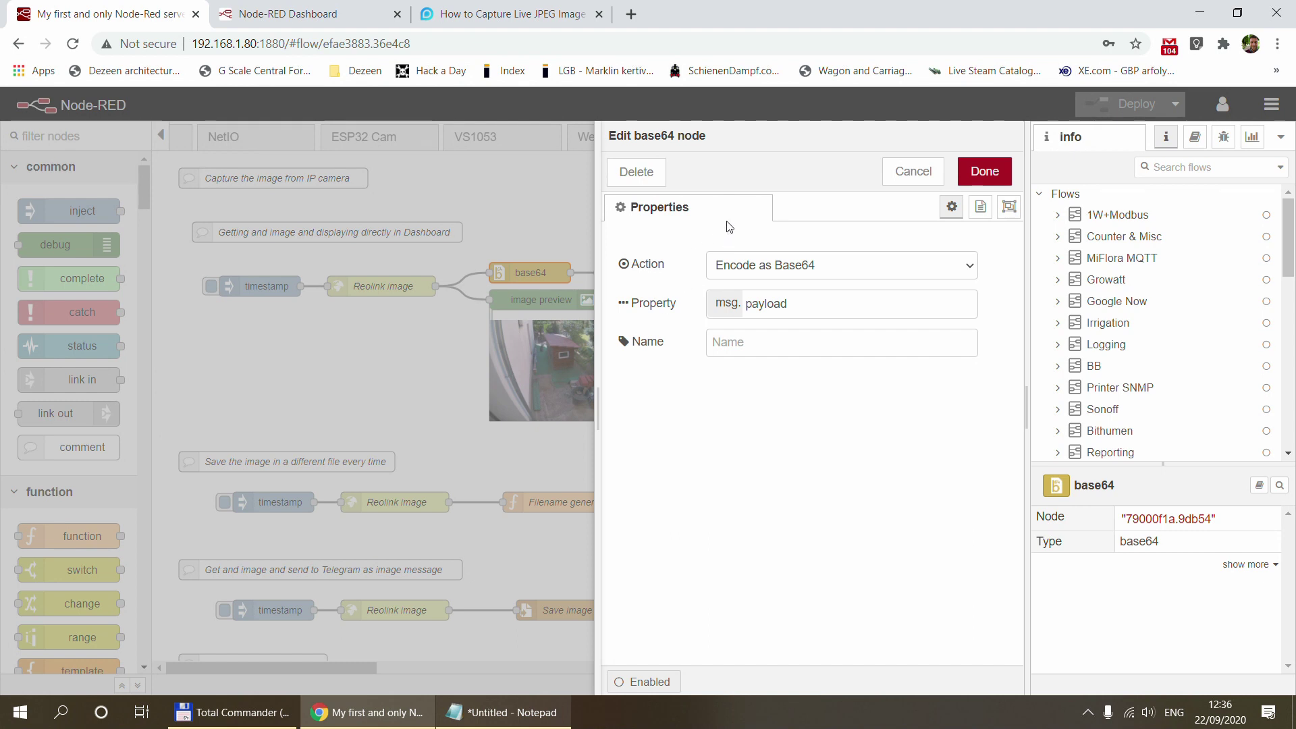
click(913, 171)
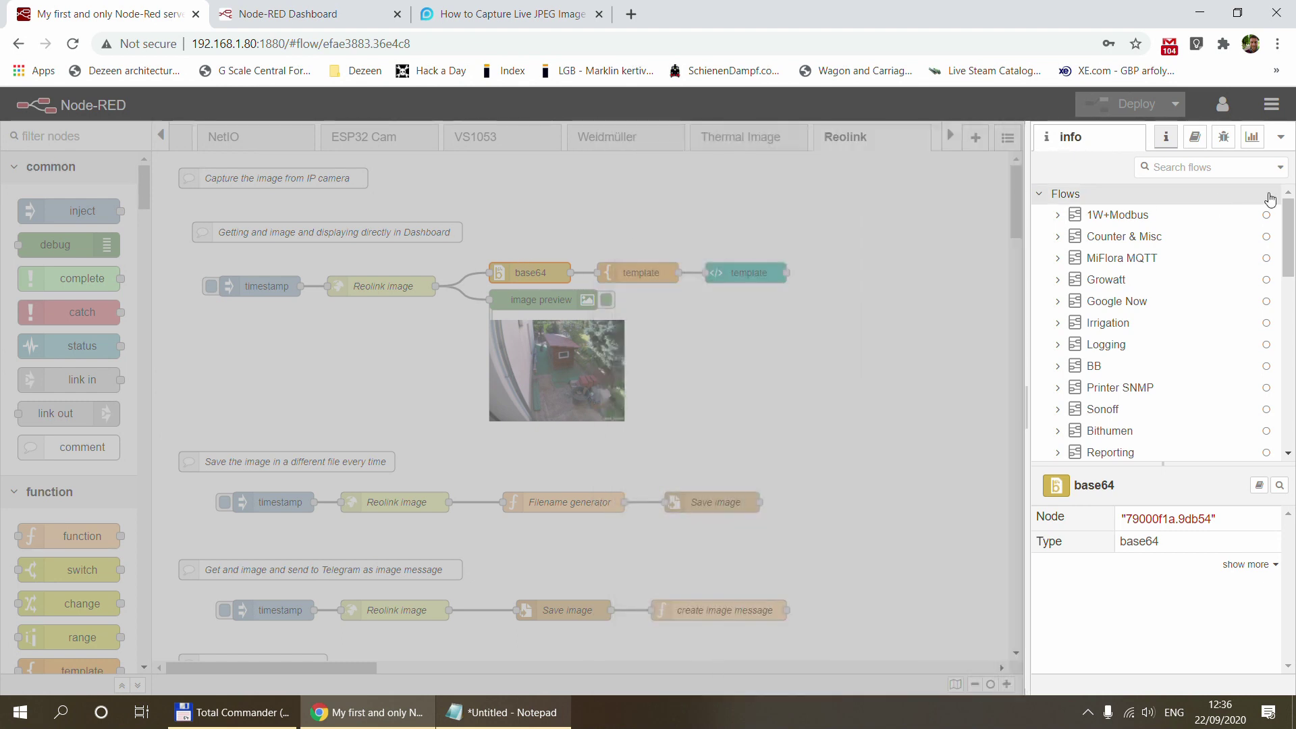
Search the installed palette nodes for "base64" and copy the package name node-red-node-base64
click(1271, 103)
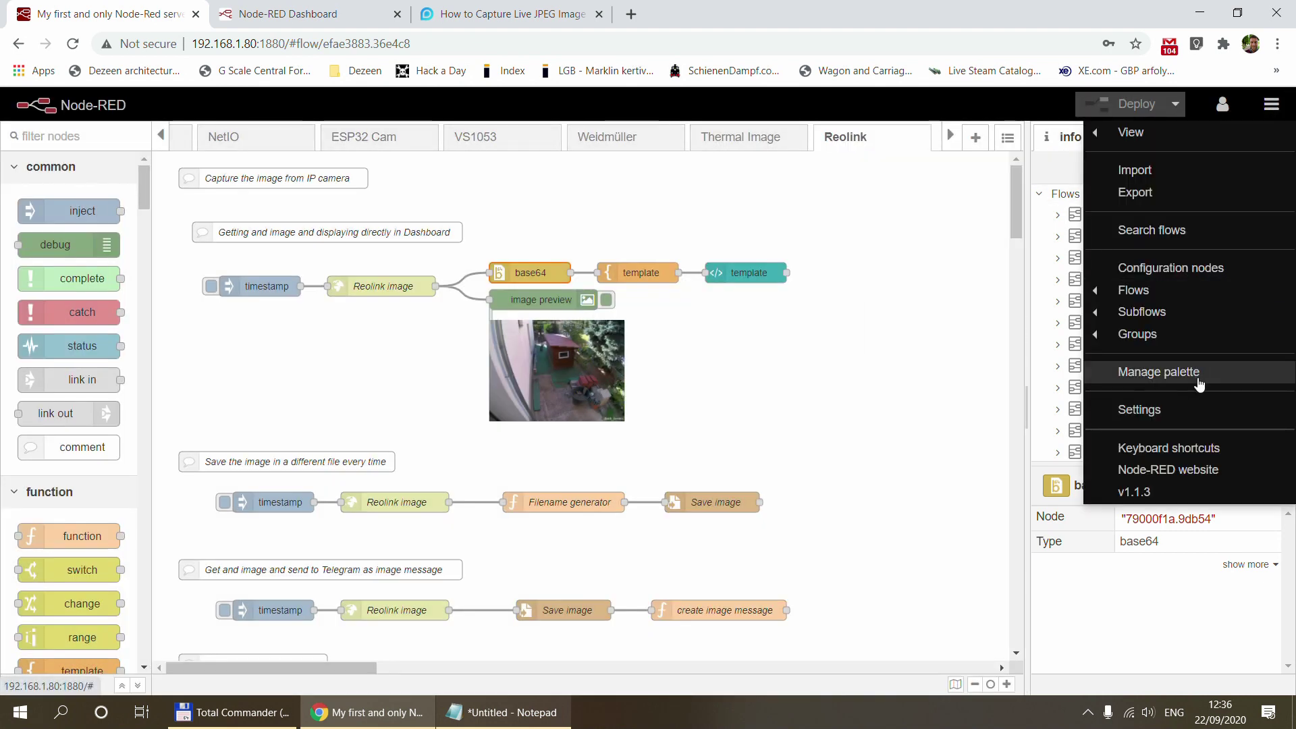
click(1195, 372)
text(bae)
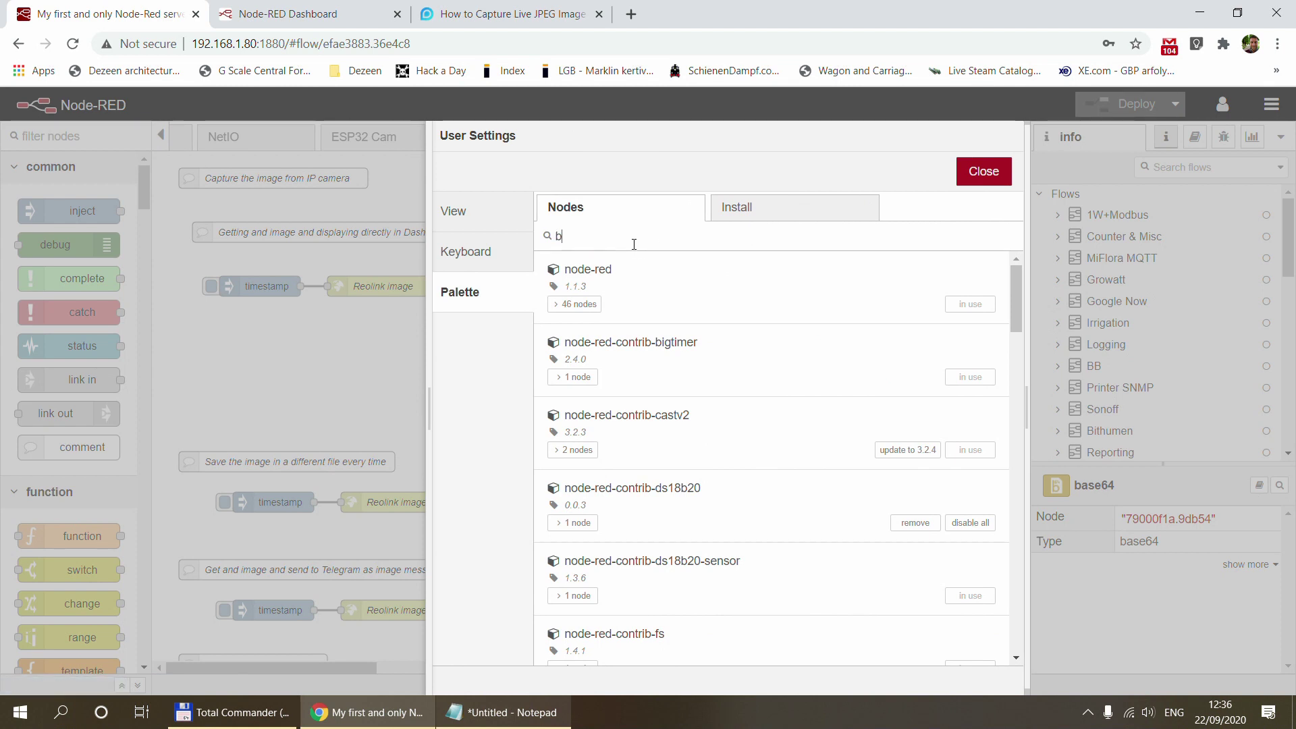
key(BackSpace)
text(se64)
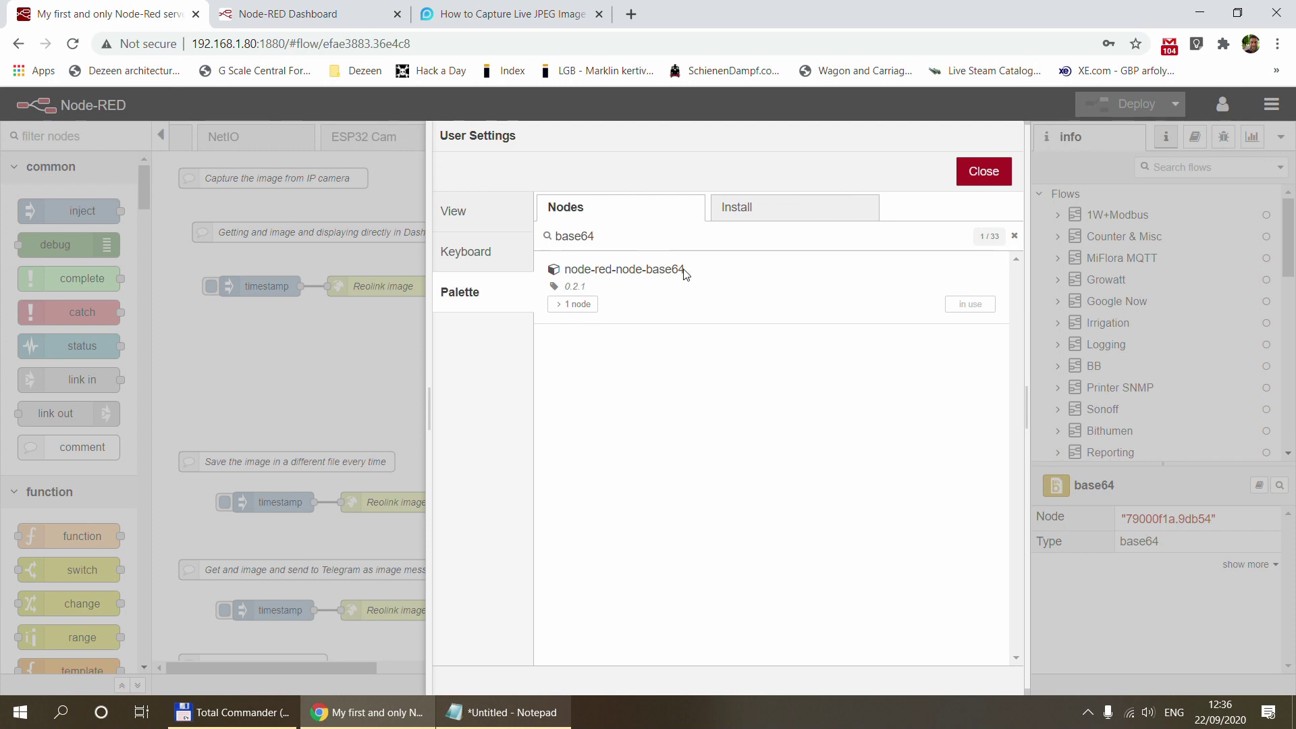
drag(701, 270, 565, 271)
key(ctrl+c)
click(982, 173)
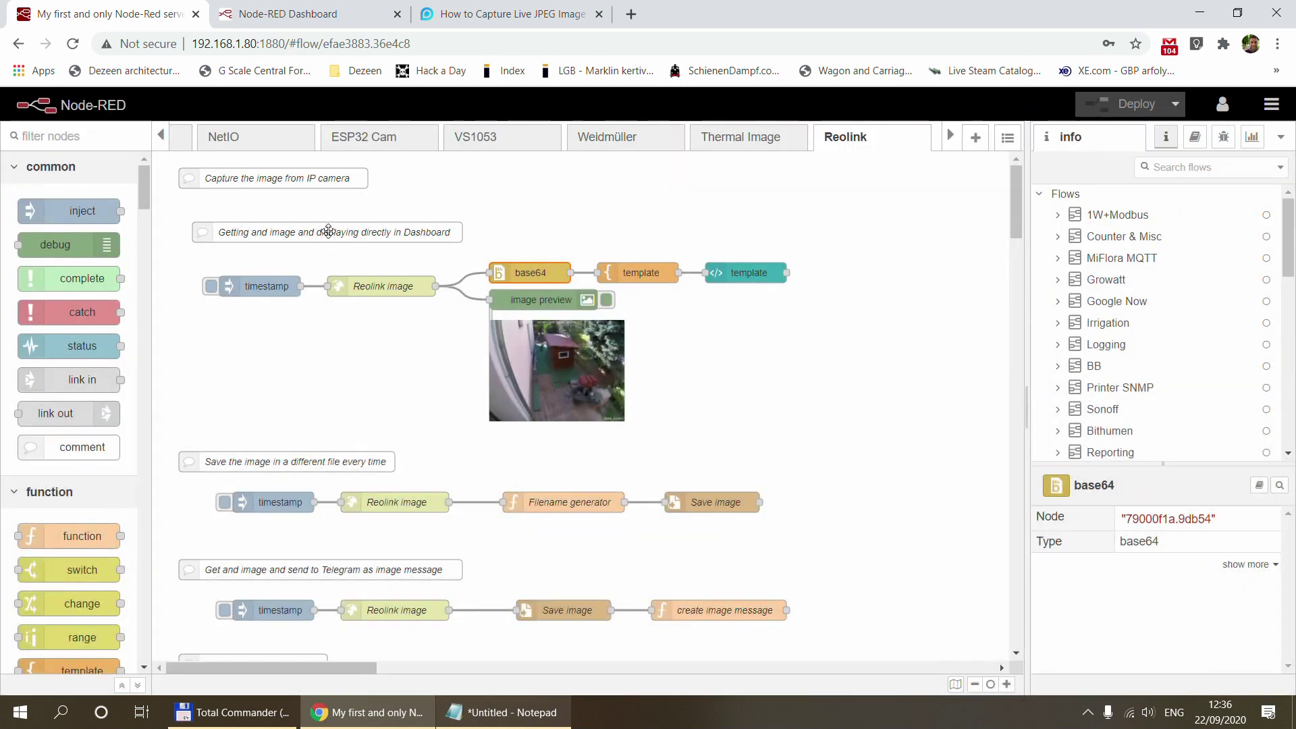
Append "Base 64 converter:" and "node-red-node-base64" on separate lines, after a blank line, to the dashboard display flow's comment
double_click(328, 231)
click(562, 344)
key(Return)
key(Return)
text(Base 64 converter:)
key(Return)
key(ctrl+v)
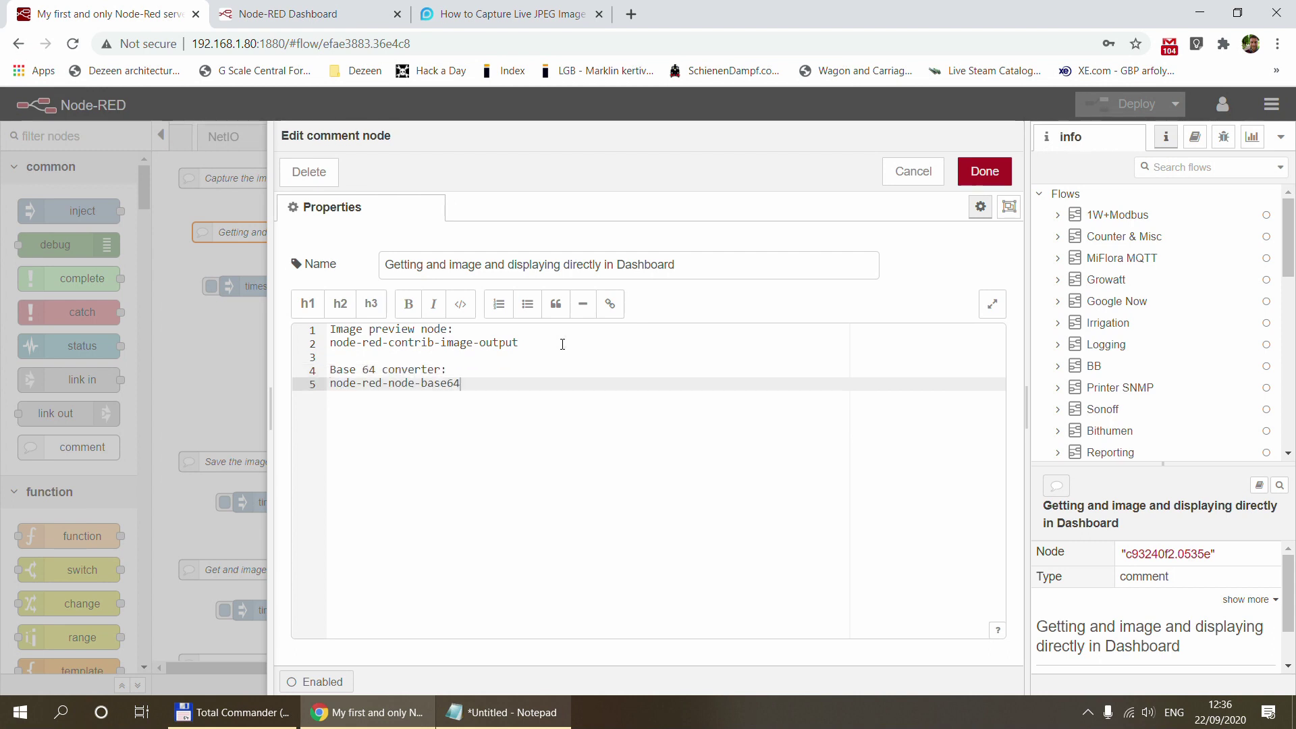
click(984, 177)
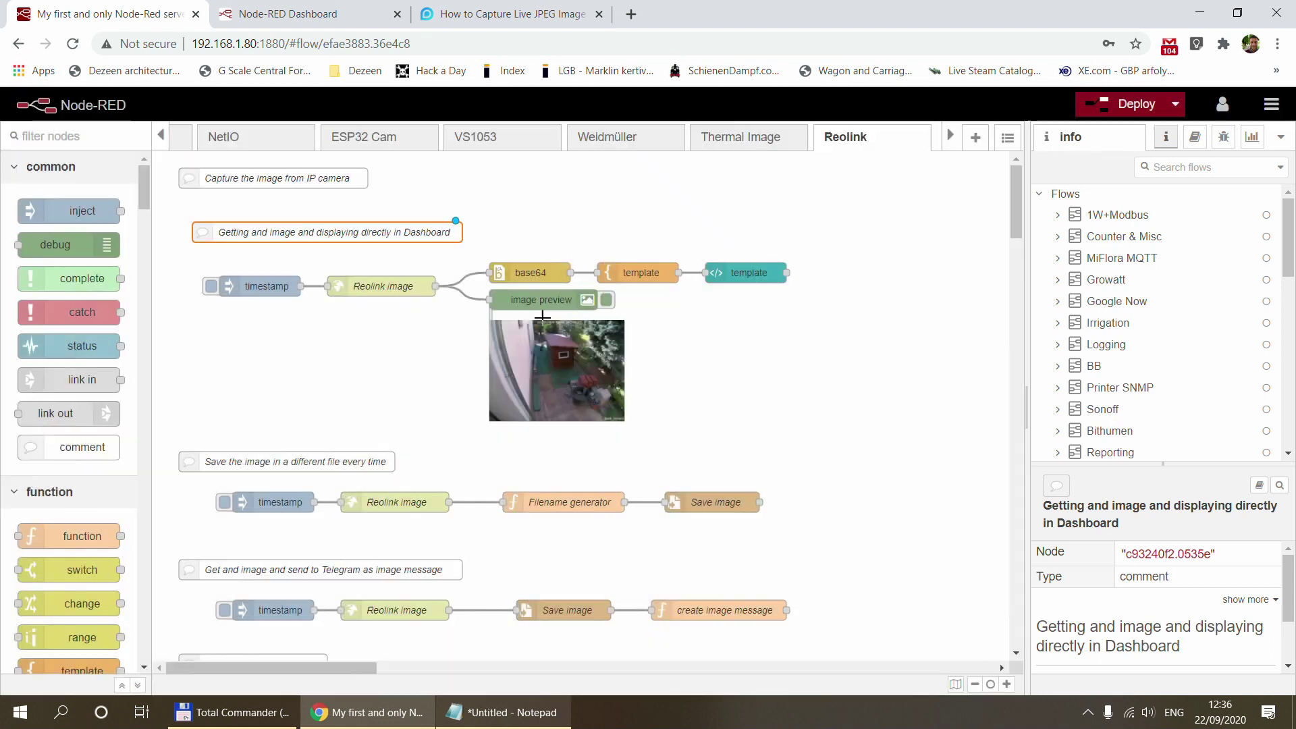
Review the template node's image HTML in a widened editor and the dashboard template widget's settings, closing both unchanged
double_click(626, 267)
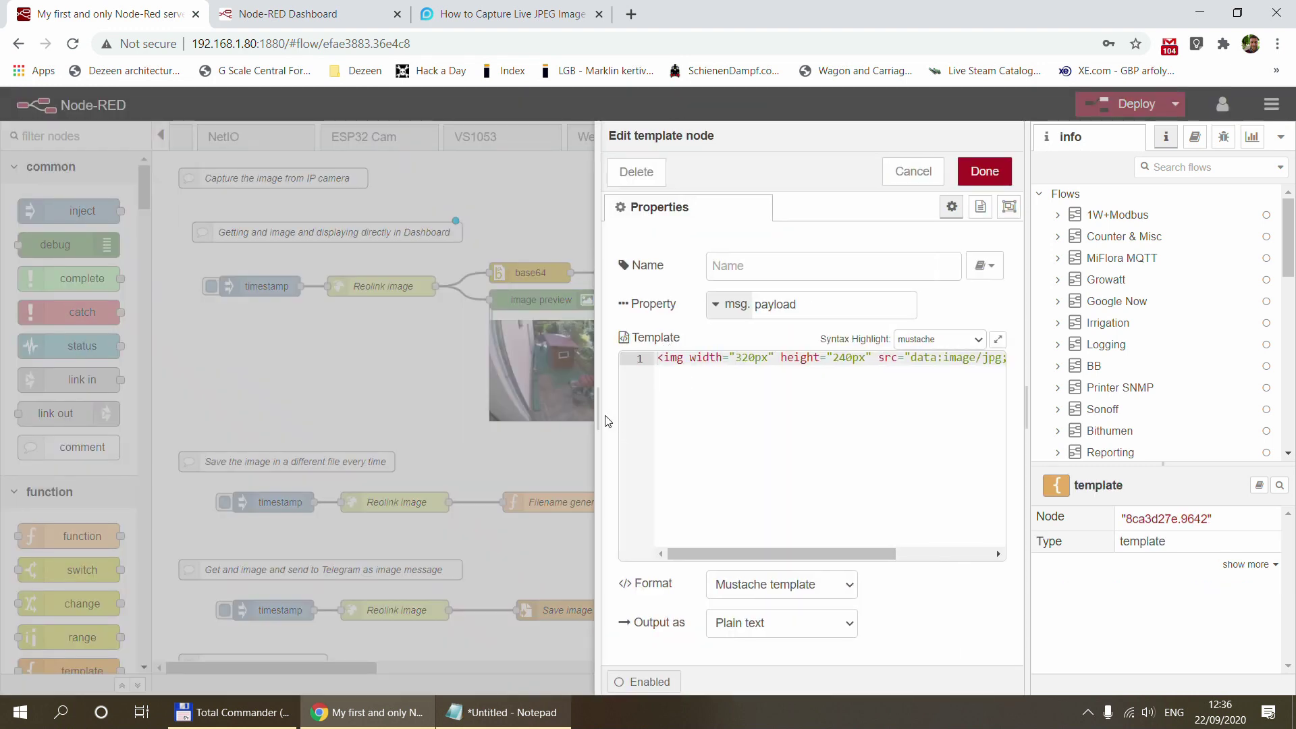
drag(598, 413, 214, 412)
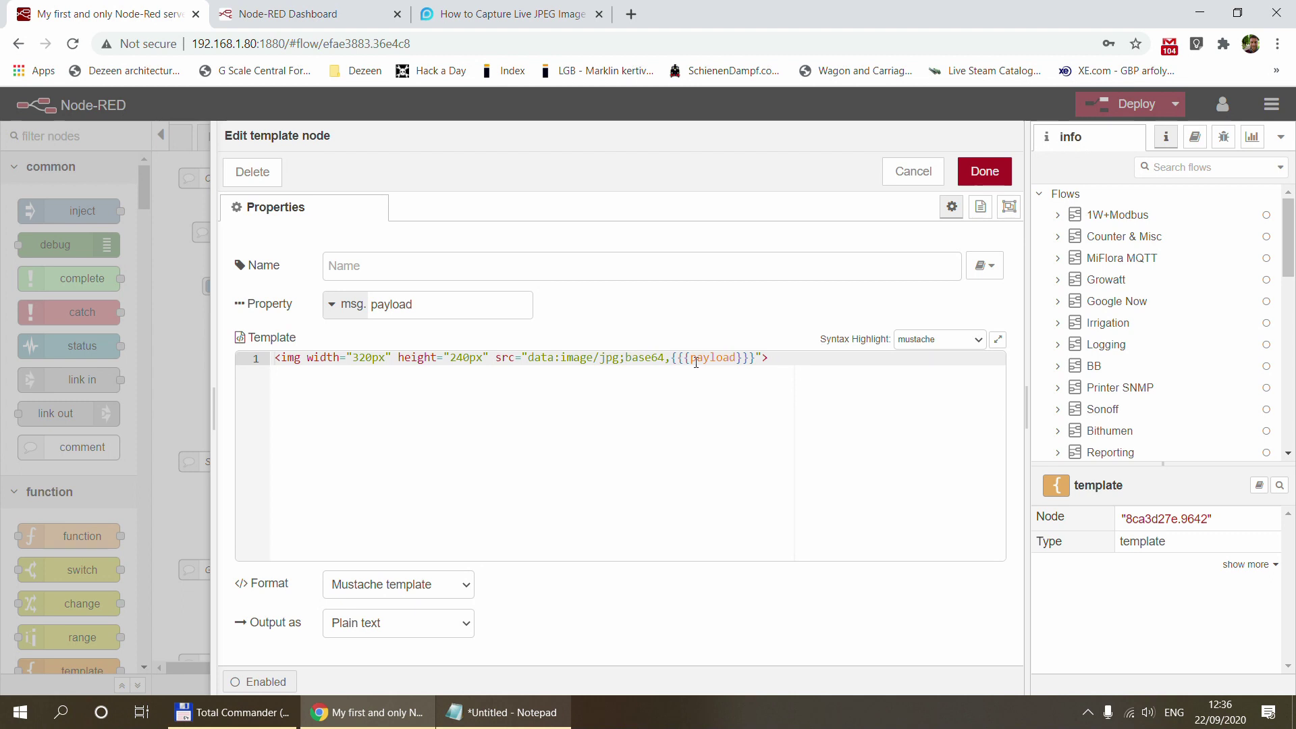
click(913, 183)
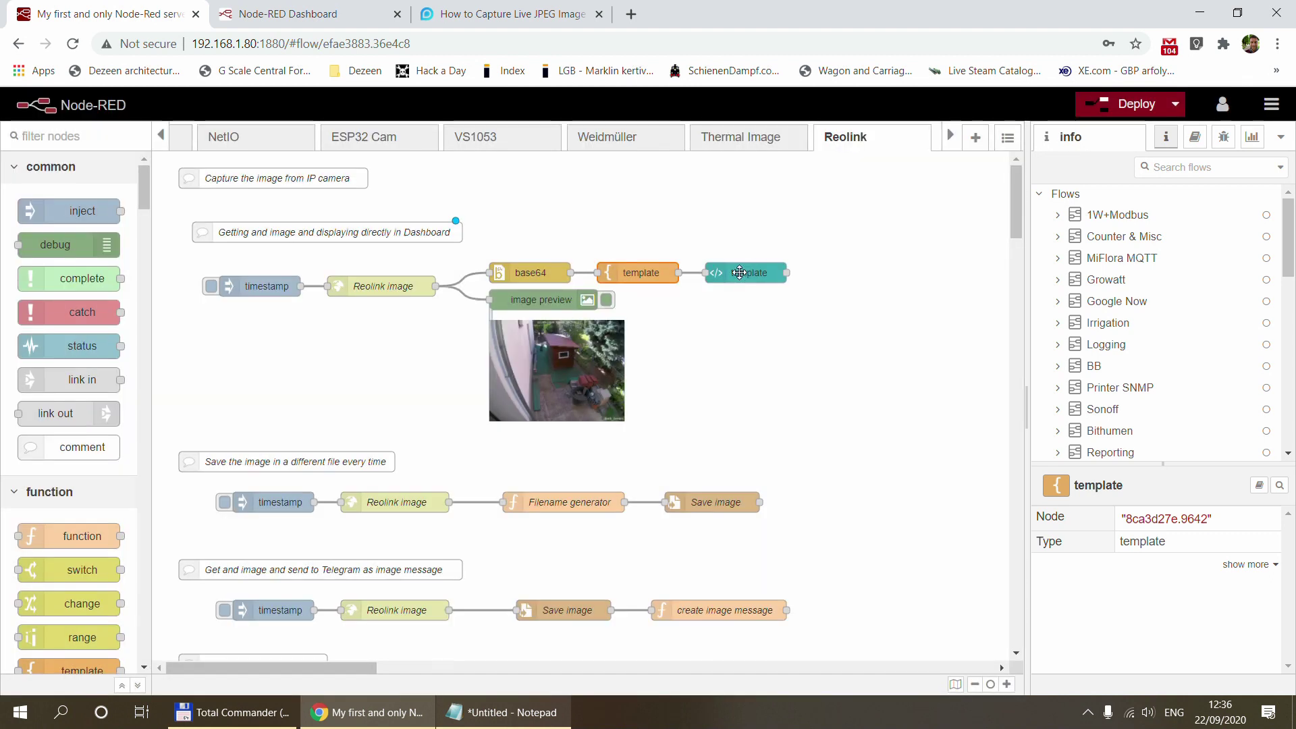
double_click(744, 277)
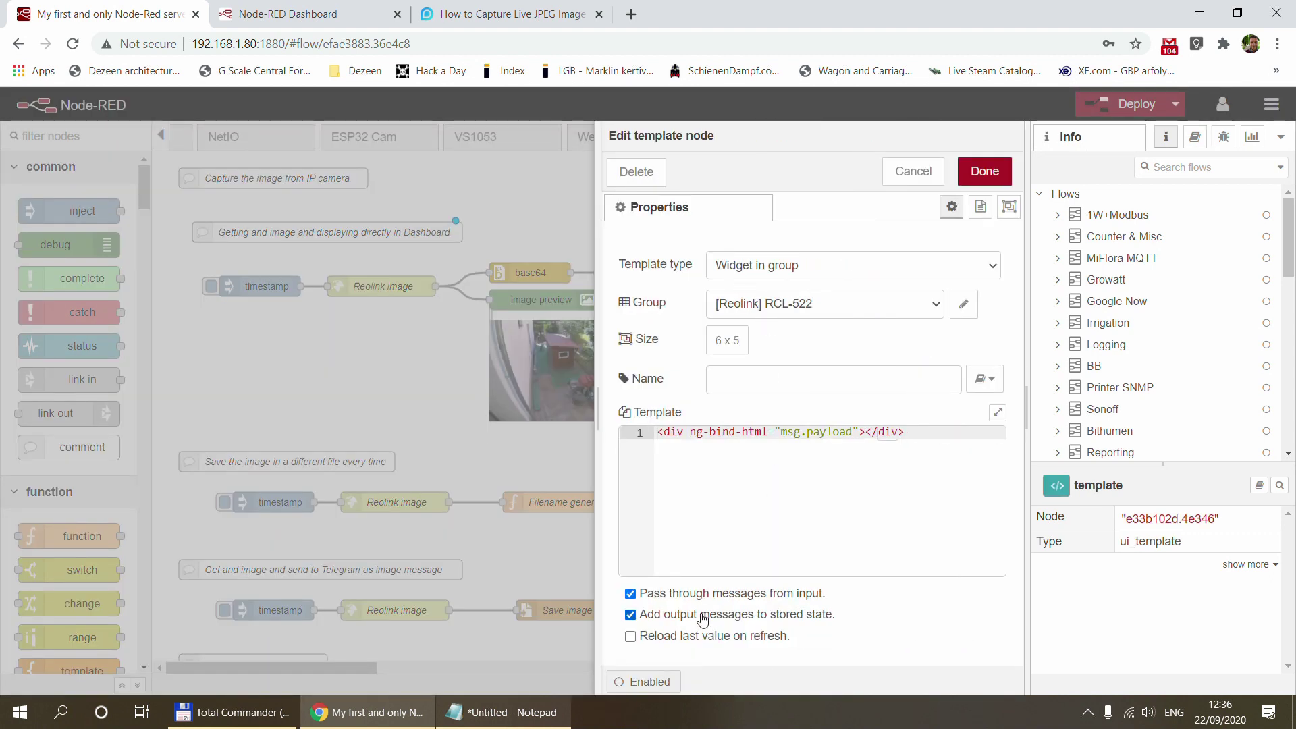
click(906, 171)
View the RCL-522 camera snapshot across its full width on the Node-RED Dashboard, and return to the flow editor
click(314, 12)
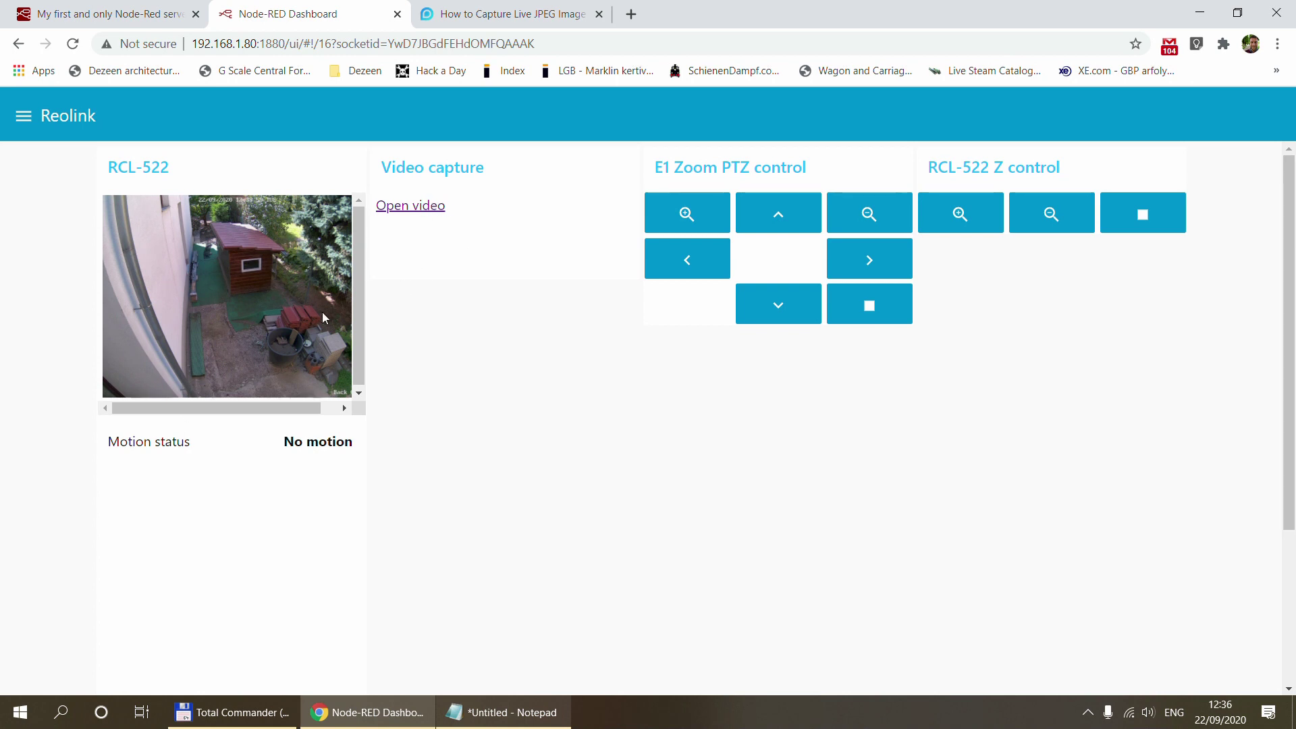
drag(283, 409, 313, 418)
key(ctrl+1)
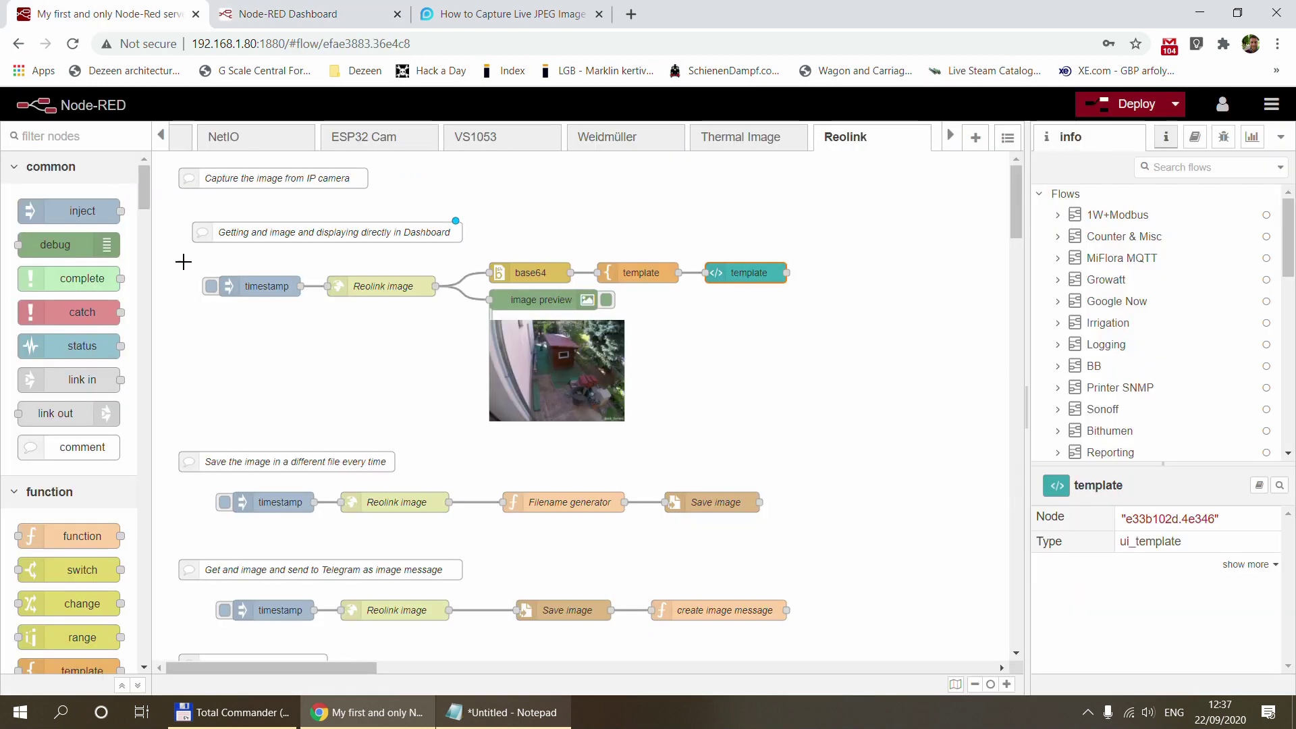
Highlight the dashboard display flow and the "Save the image in a different file every time" flow, clearing each selection
mouse_move(179, 217)
mouse_down()
mouse_move(862, 388)
mouse_move(917, 437)
mouse_up()
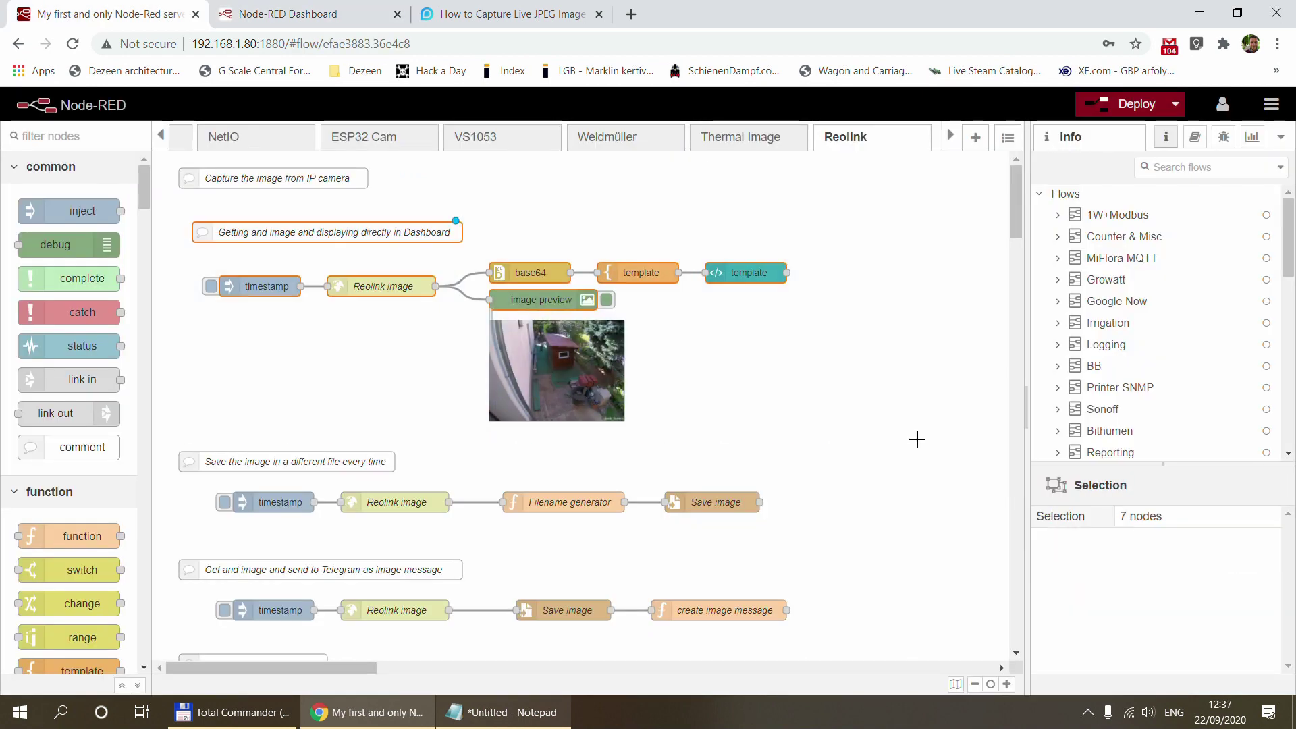
click(835, 417)
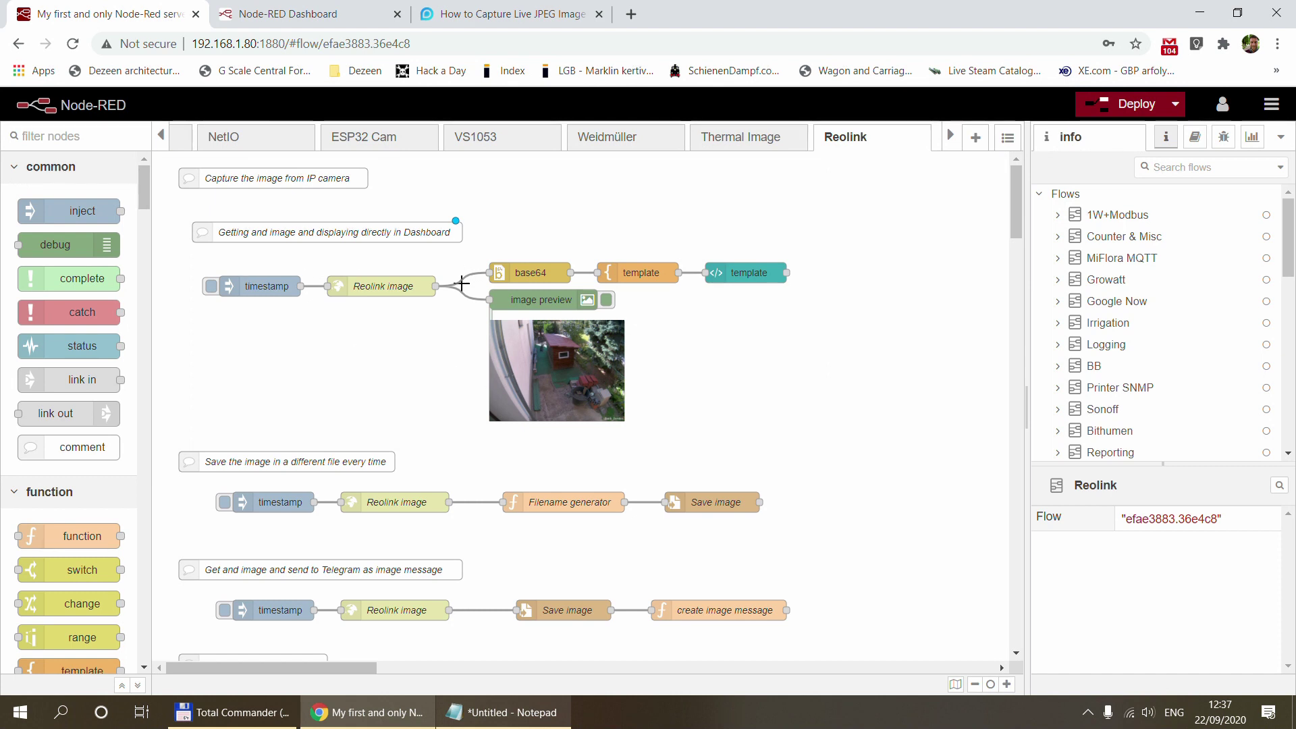
scroll(678, 299, down, 5)
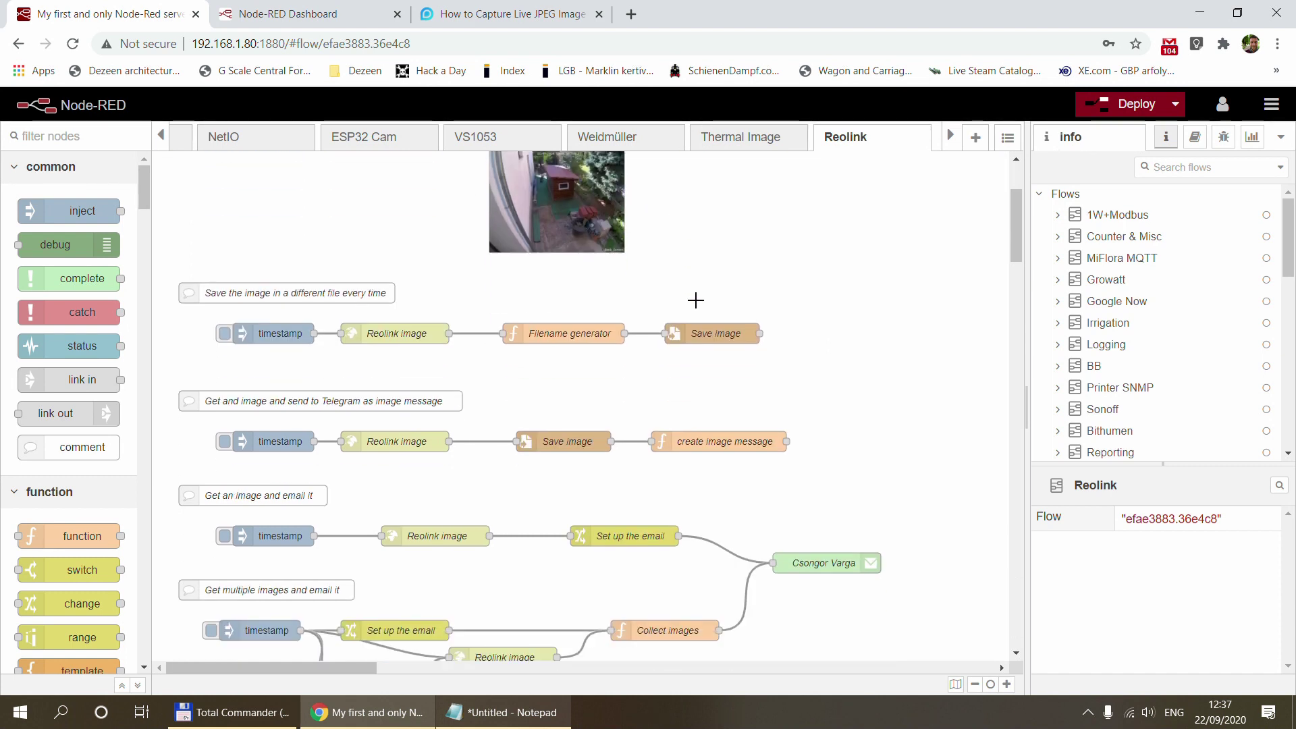
drag(170, 268, 828, 380)
click(828, 379)
Inspect the timestamp and Reolink image nodes of the file-saving flow, closing both without changes
double_click(268, 337)
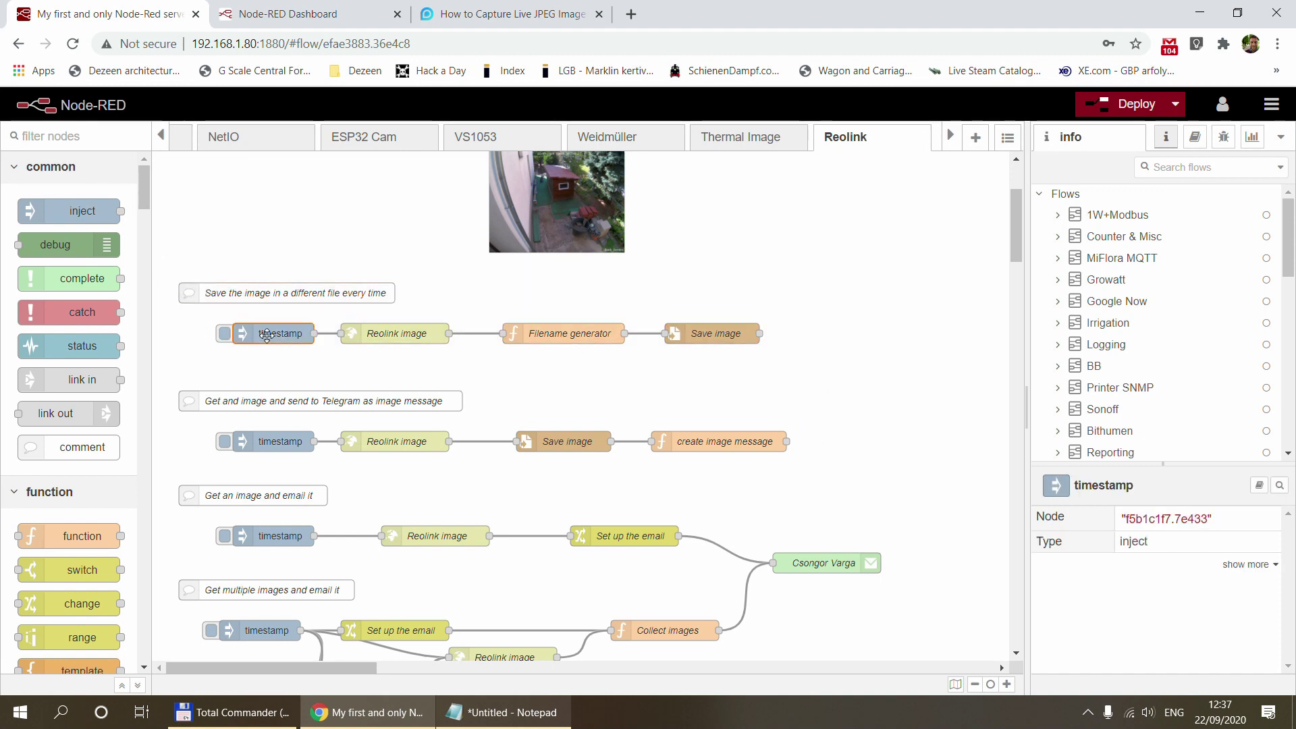
click(900, 179)
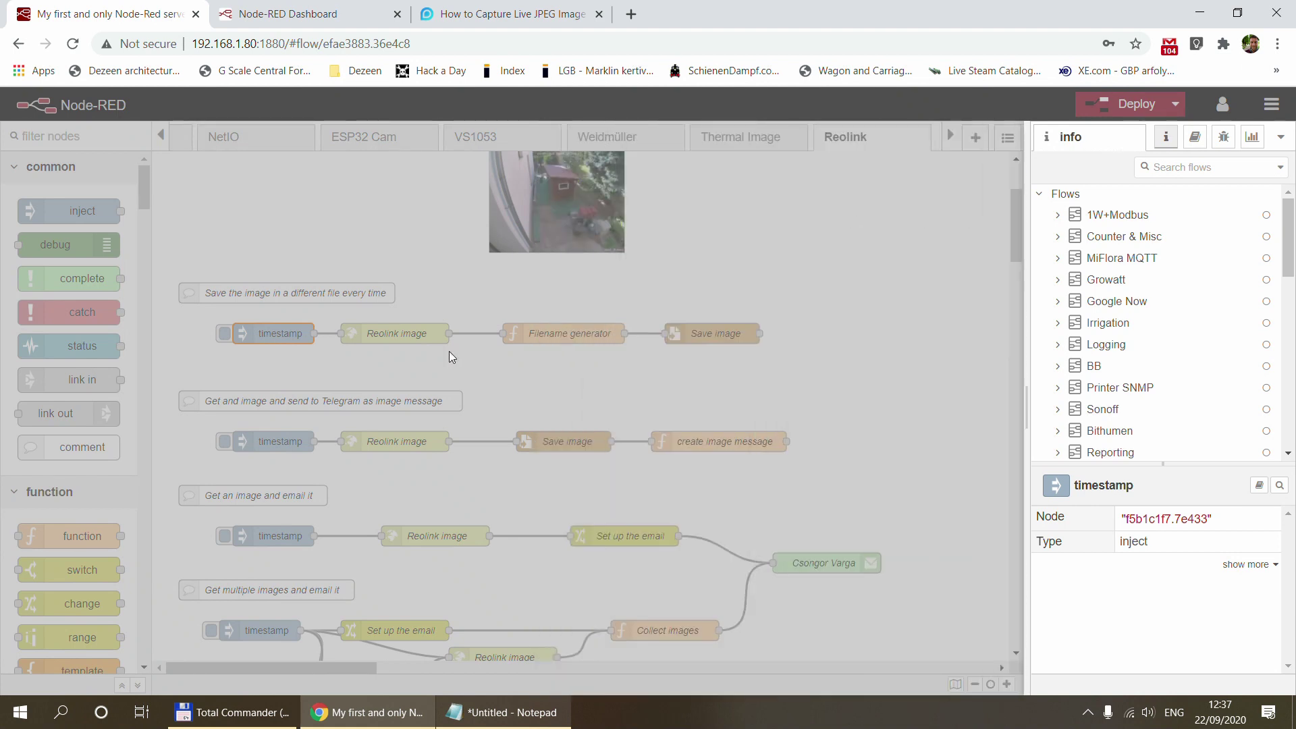
click(382, 333)
double_click(382, 334)
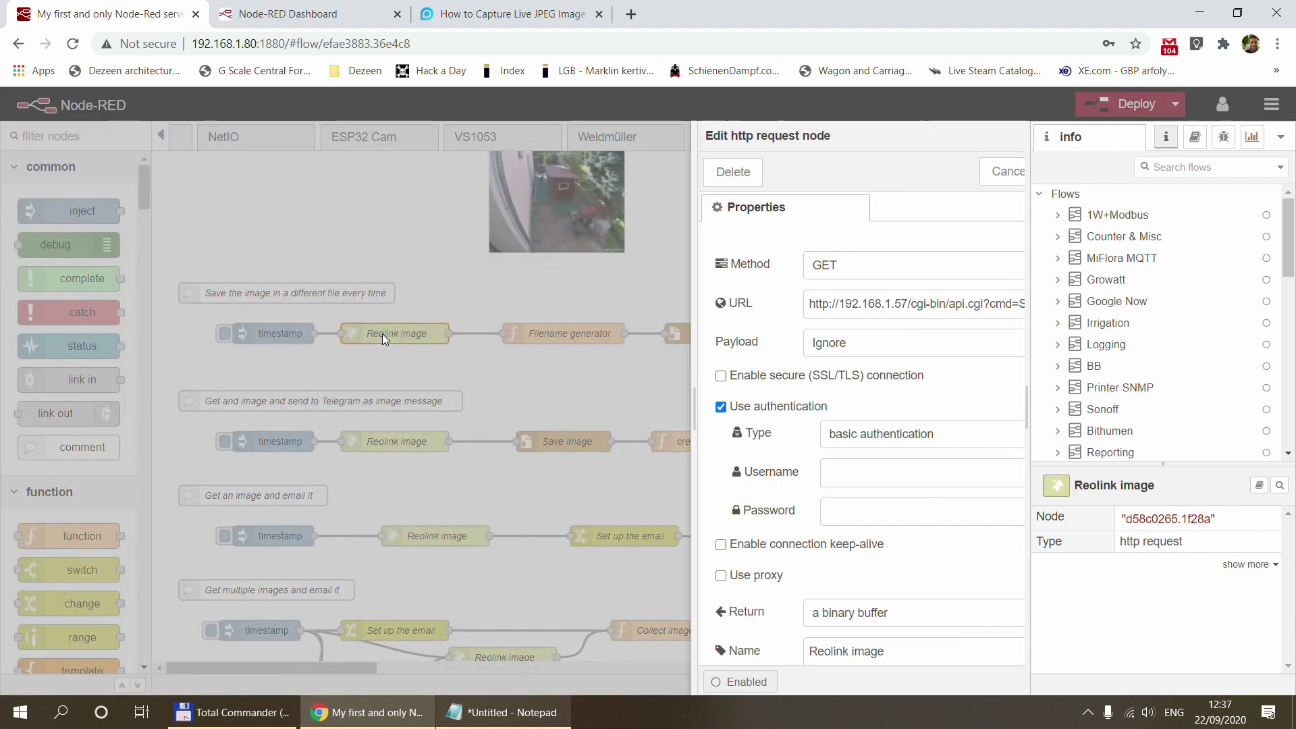
click(913, 171)
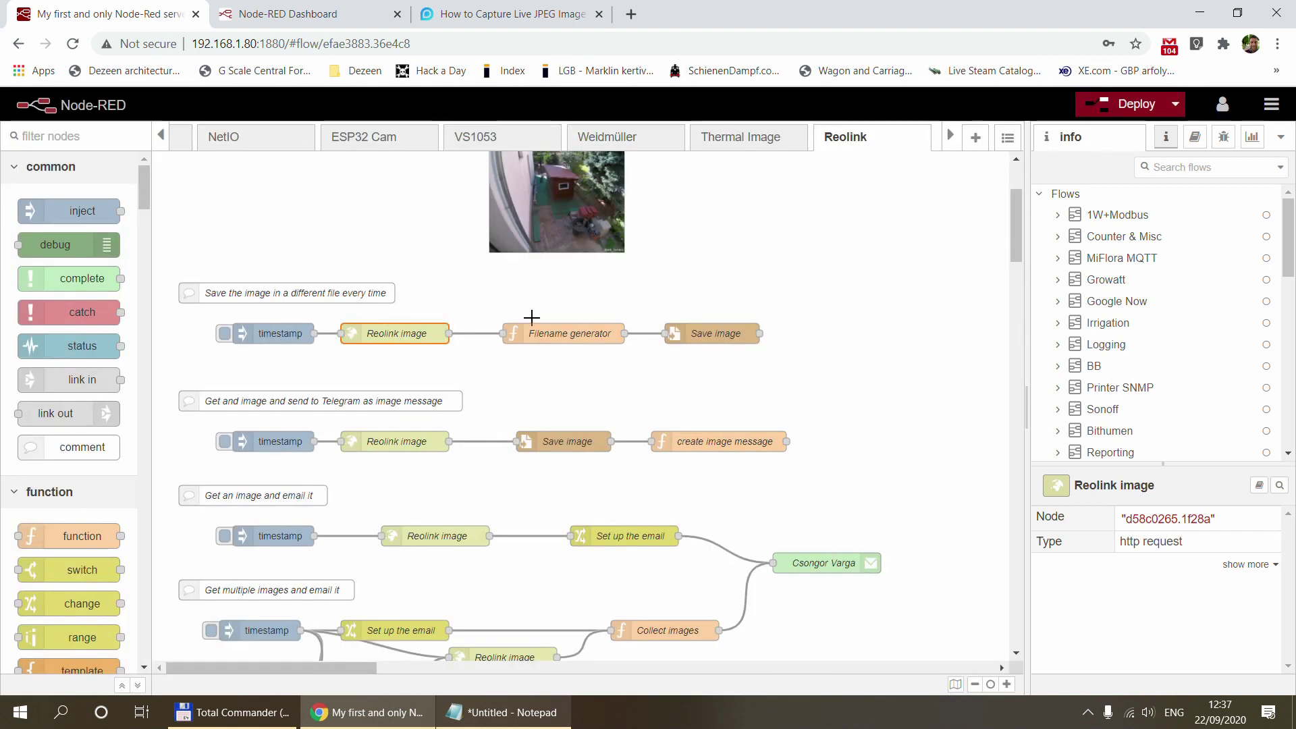
Inspect the file-saving flow's Reolink image node and the Filename generator code, highlighting the "snapshot_" prefix, and close both without changes
double_click(402, 333)
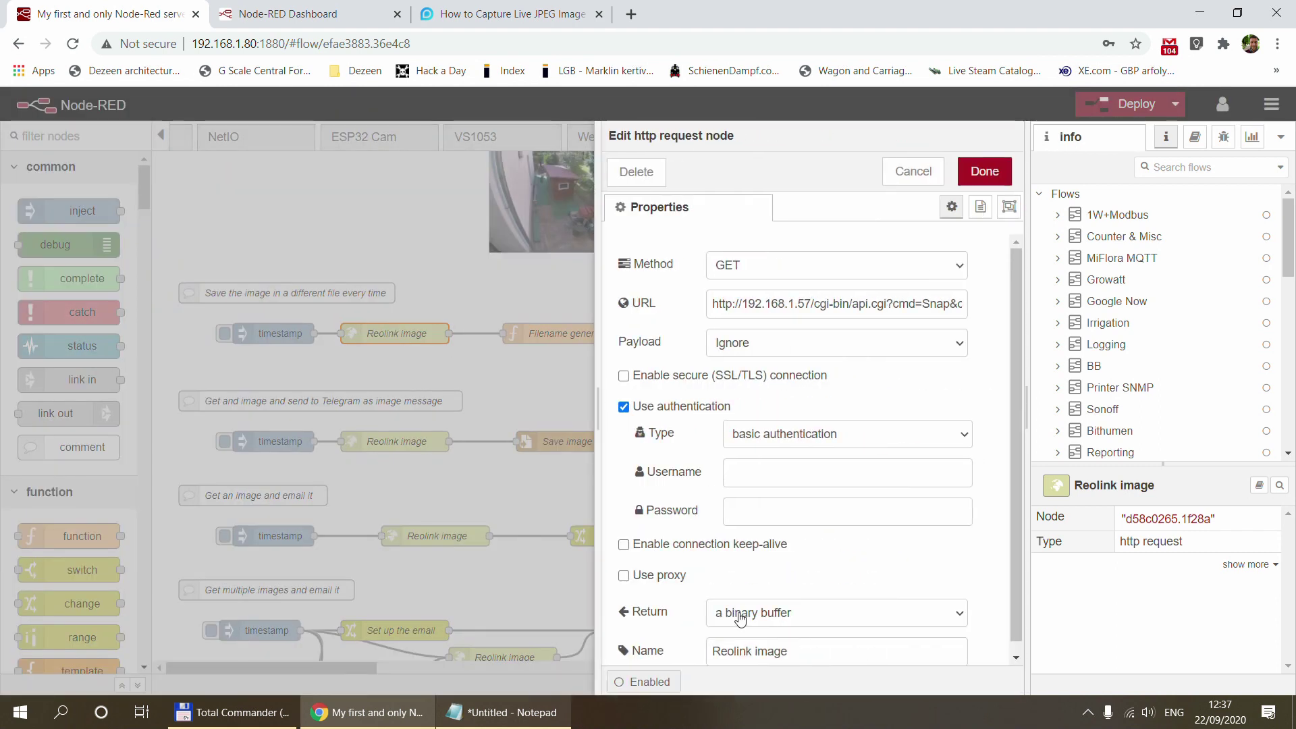
click(913, 171)
click(554, 330)
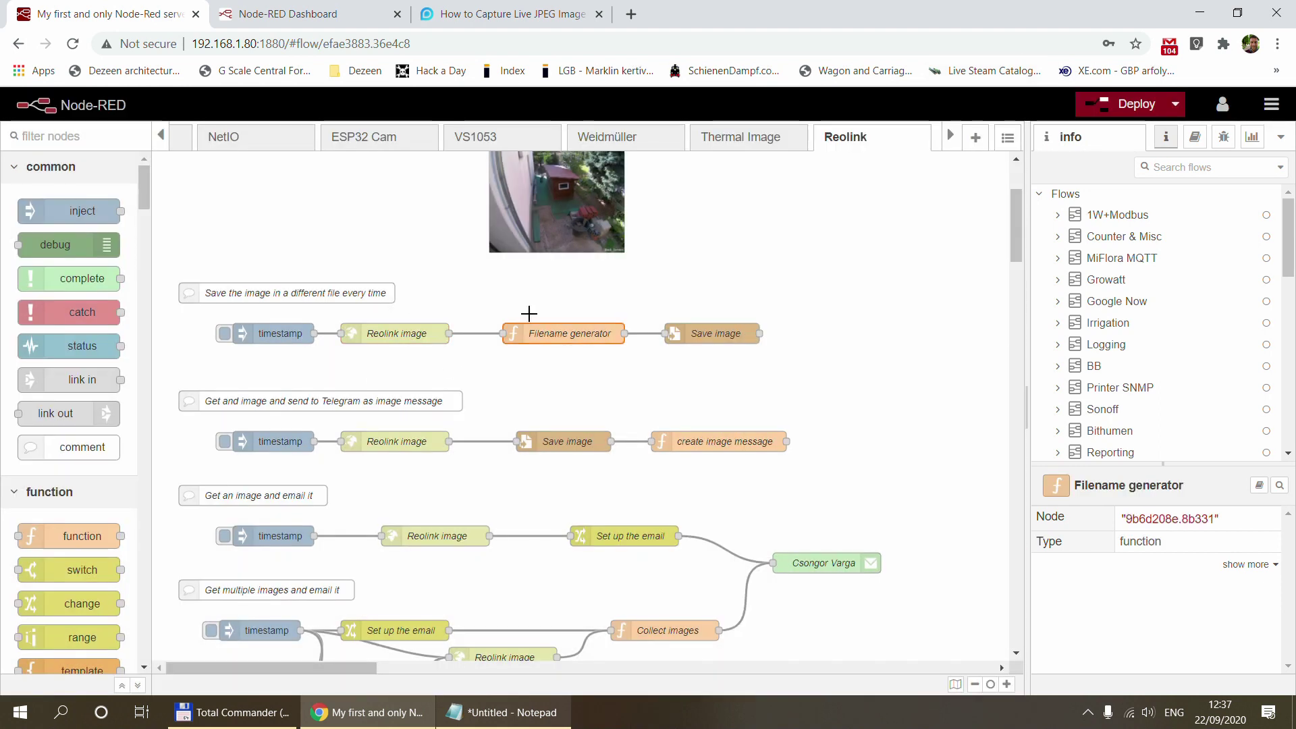
double_click(539, 334)
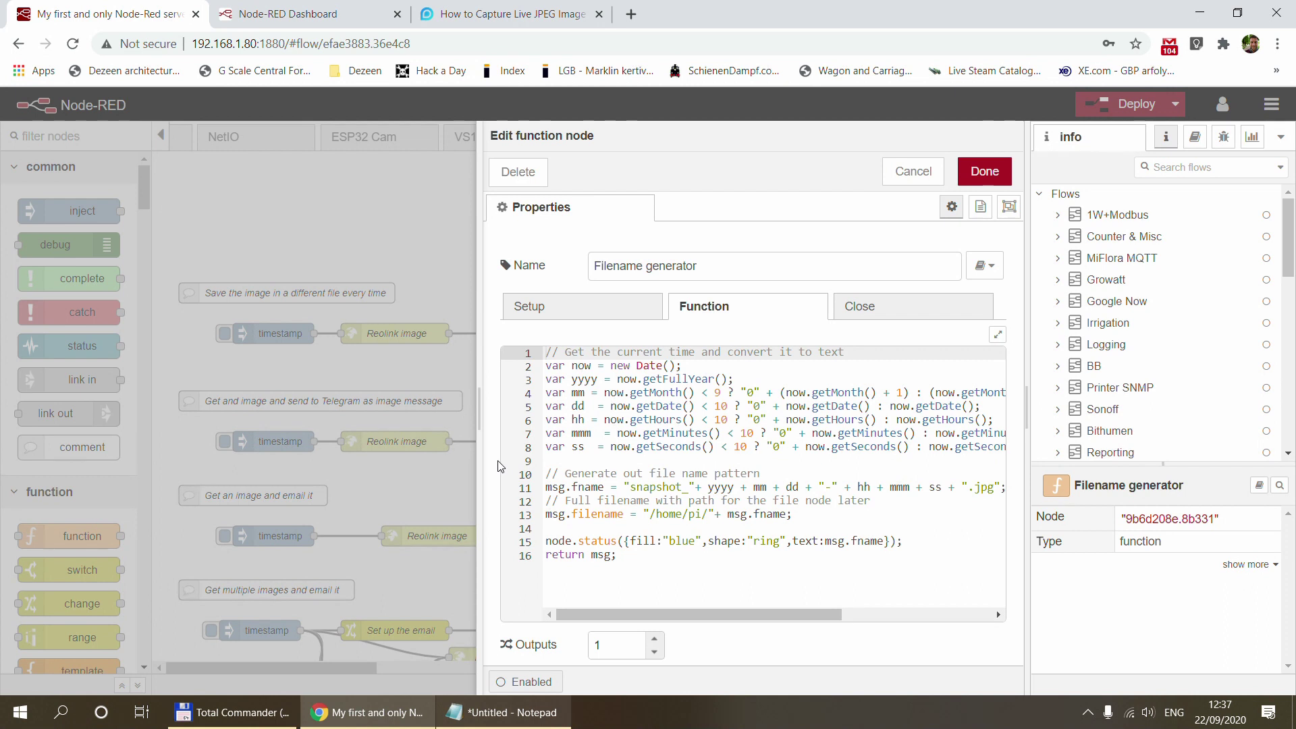
drag(481, 422, 276, 416)
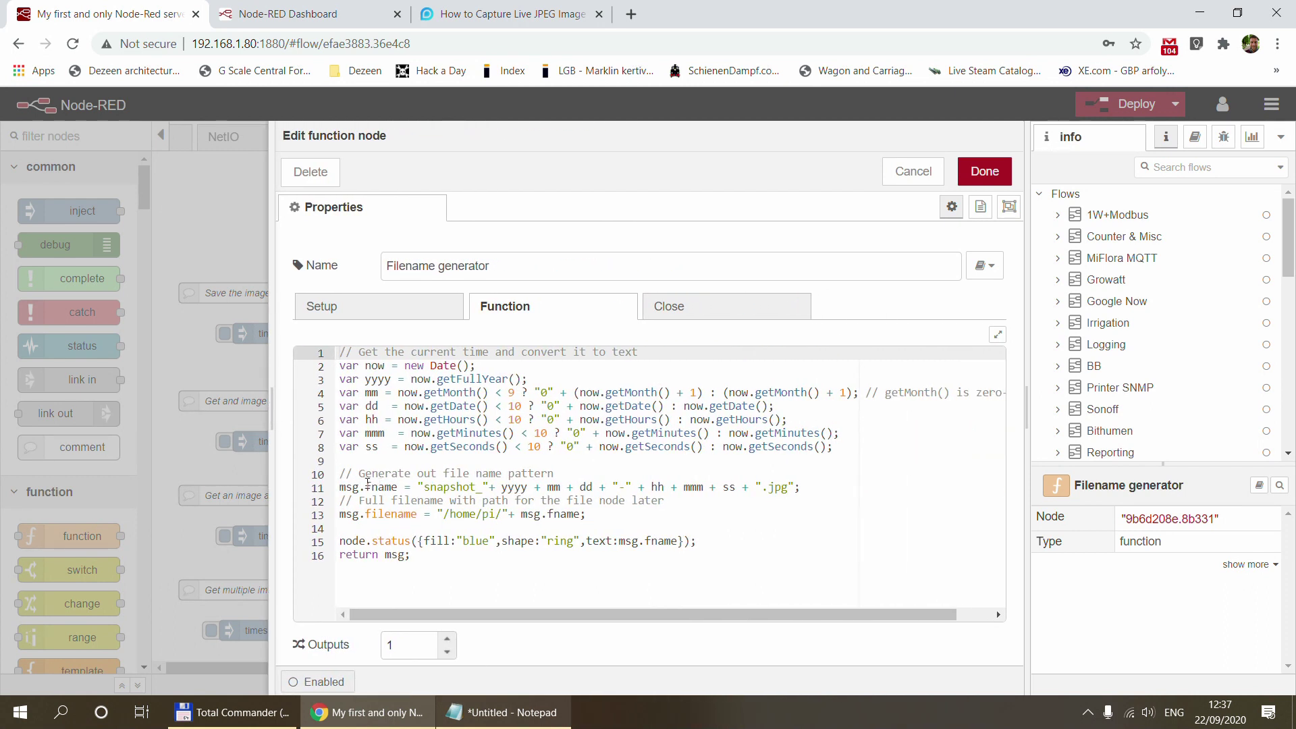
drag(425, 487, 488, 487)
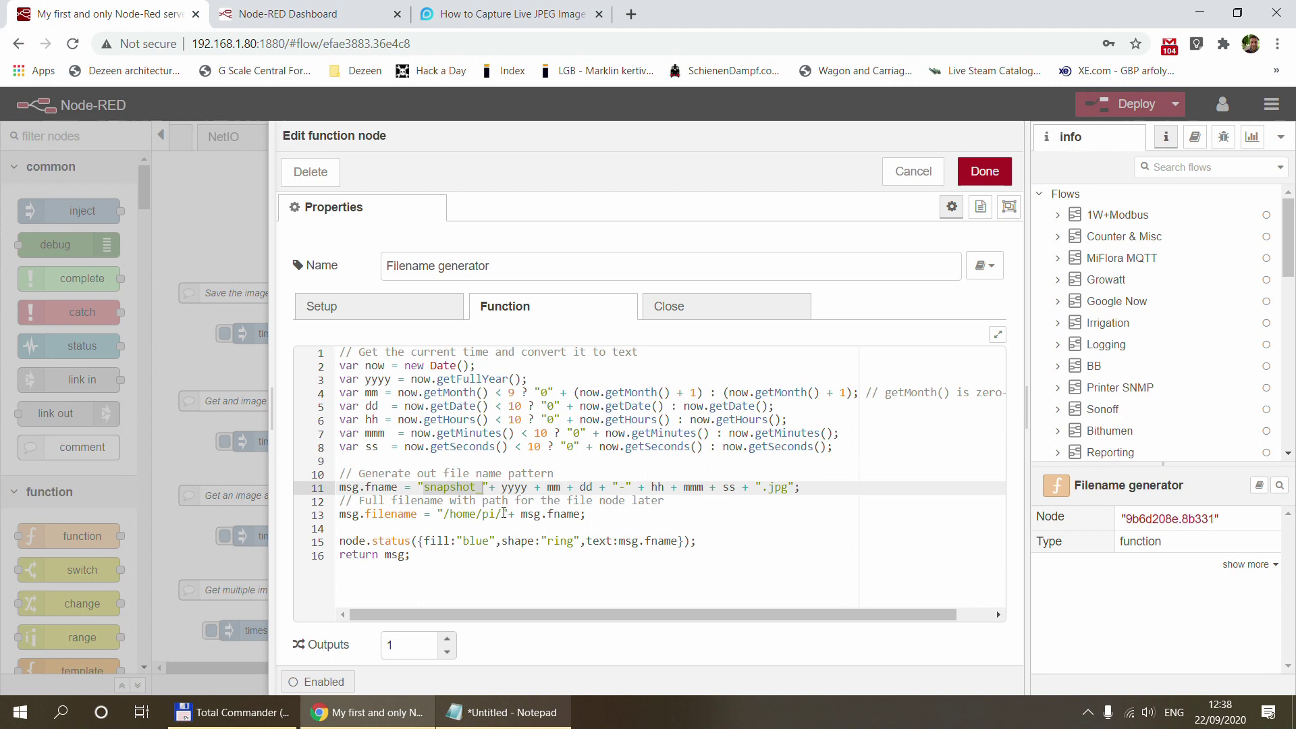
click(898, 177)
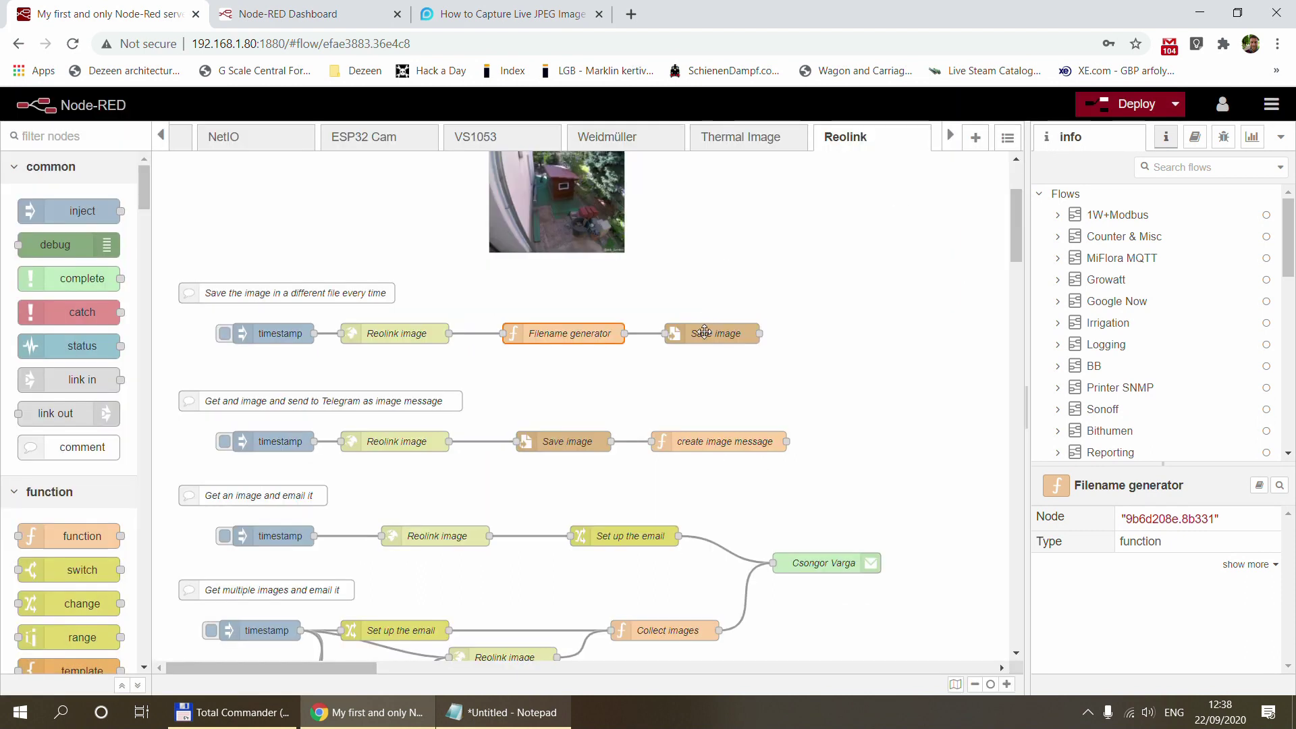
Check the Save image node of the file-saving flow without changing it, and trigger the flow from its timestamp node
double_click(700, 332)
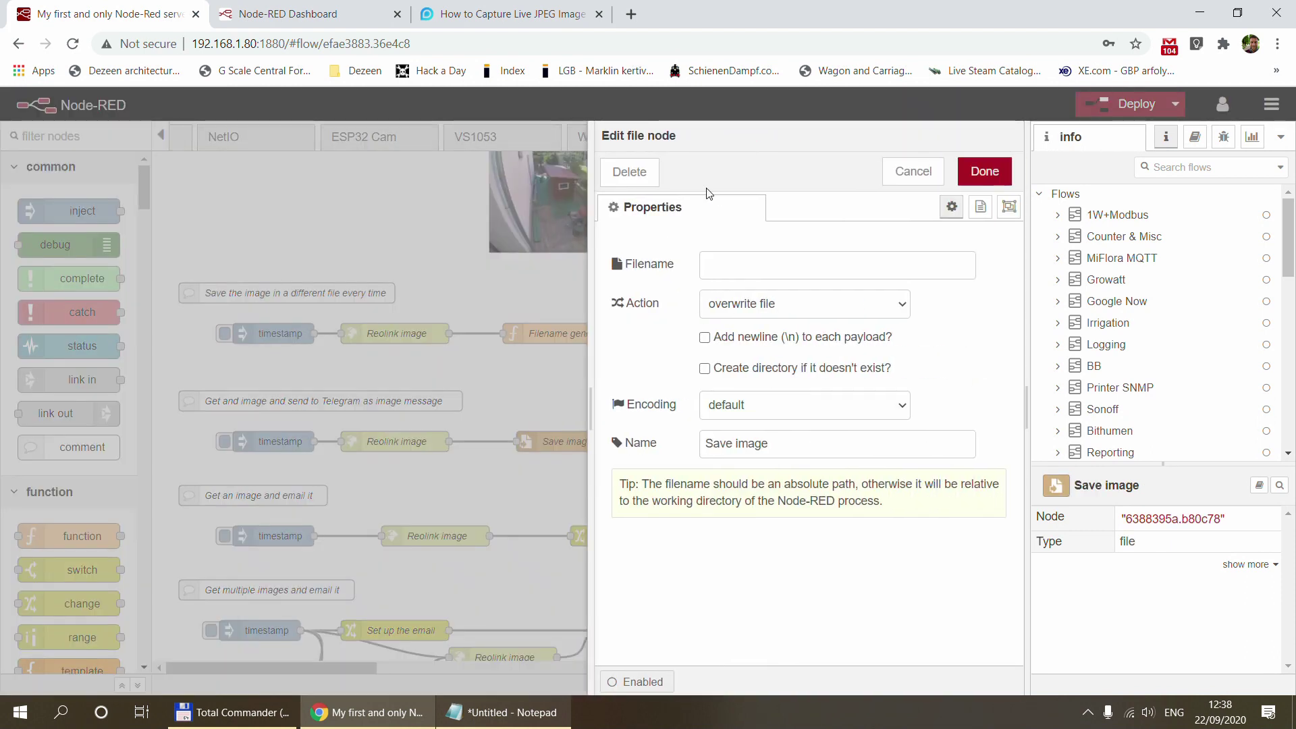
click(909, 169)
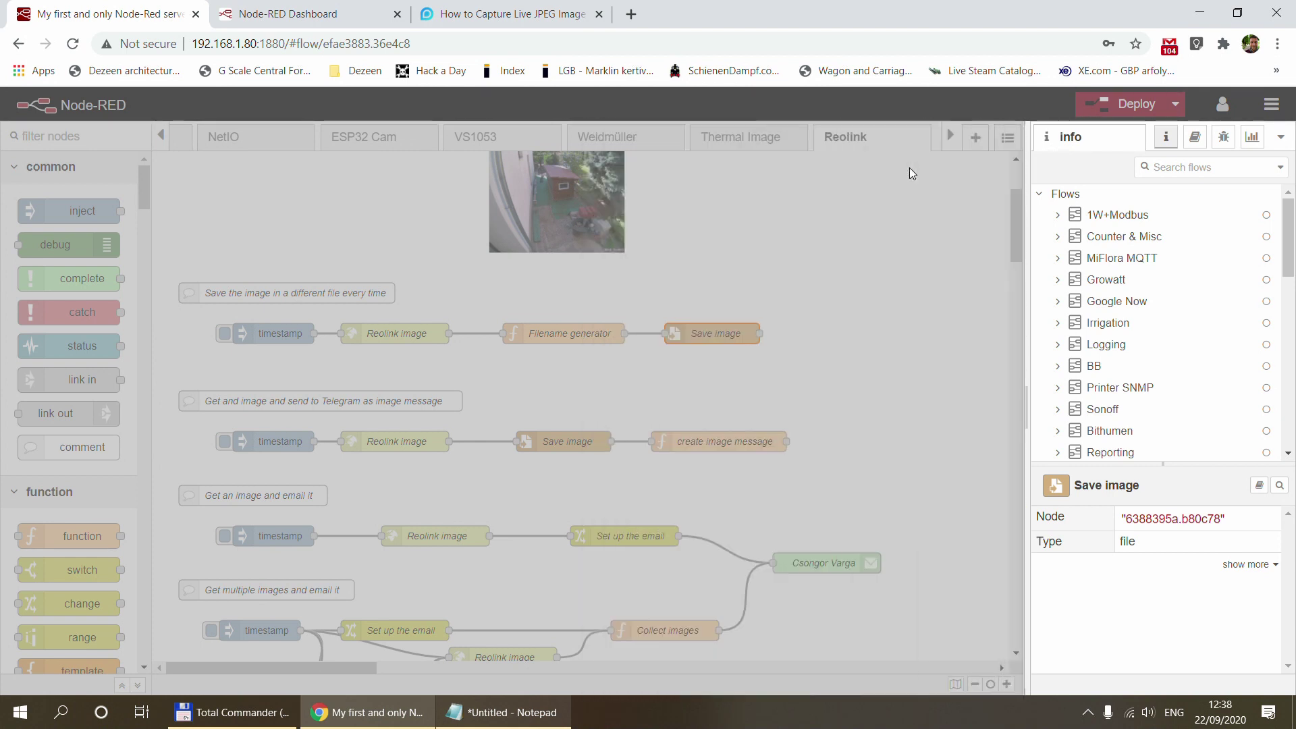
click(224, 333)
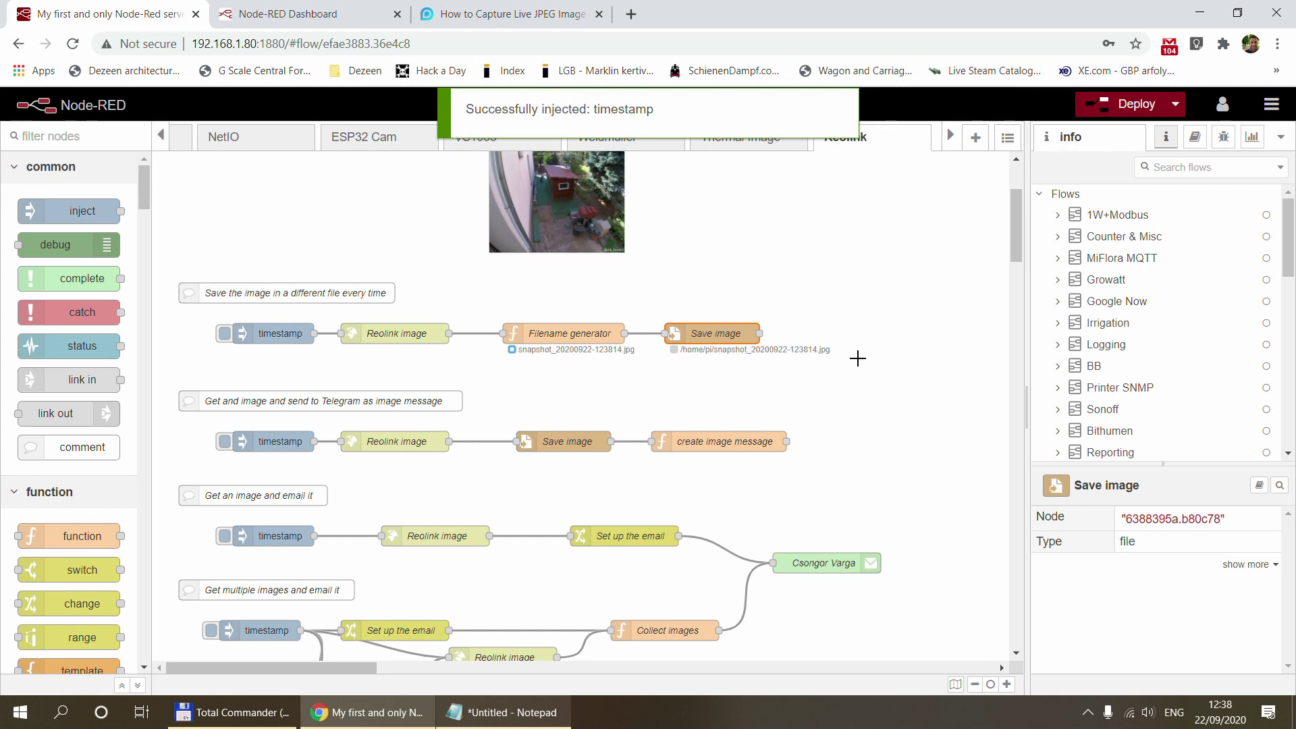
Open the Files page of the Node-RED Dashboard, refresh the /home/pi listing and locate the newly saved snapshot
click(310, 14)
click(22, 119)
scroll(89, 490, down, 5)
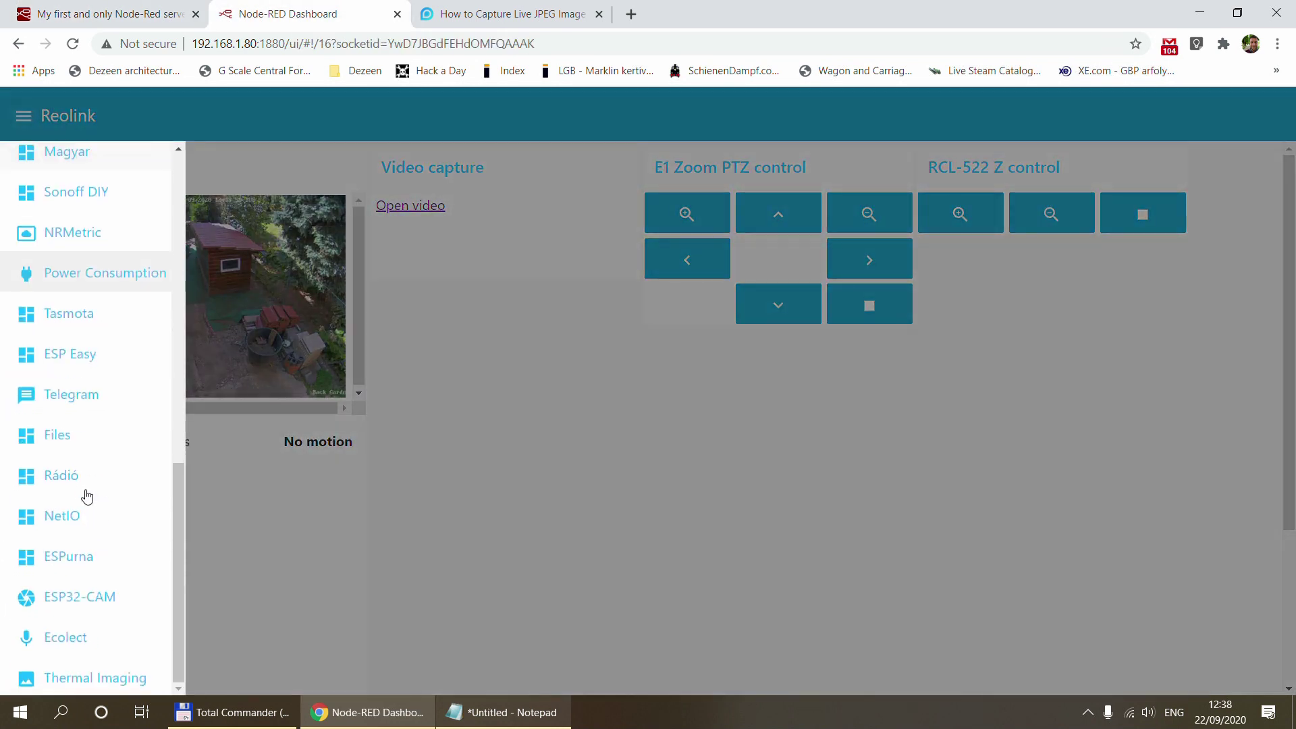
click(115, 446)
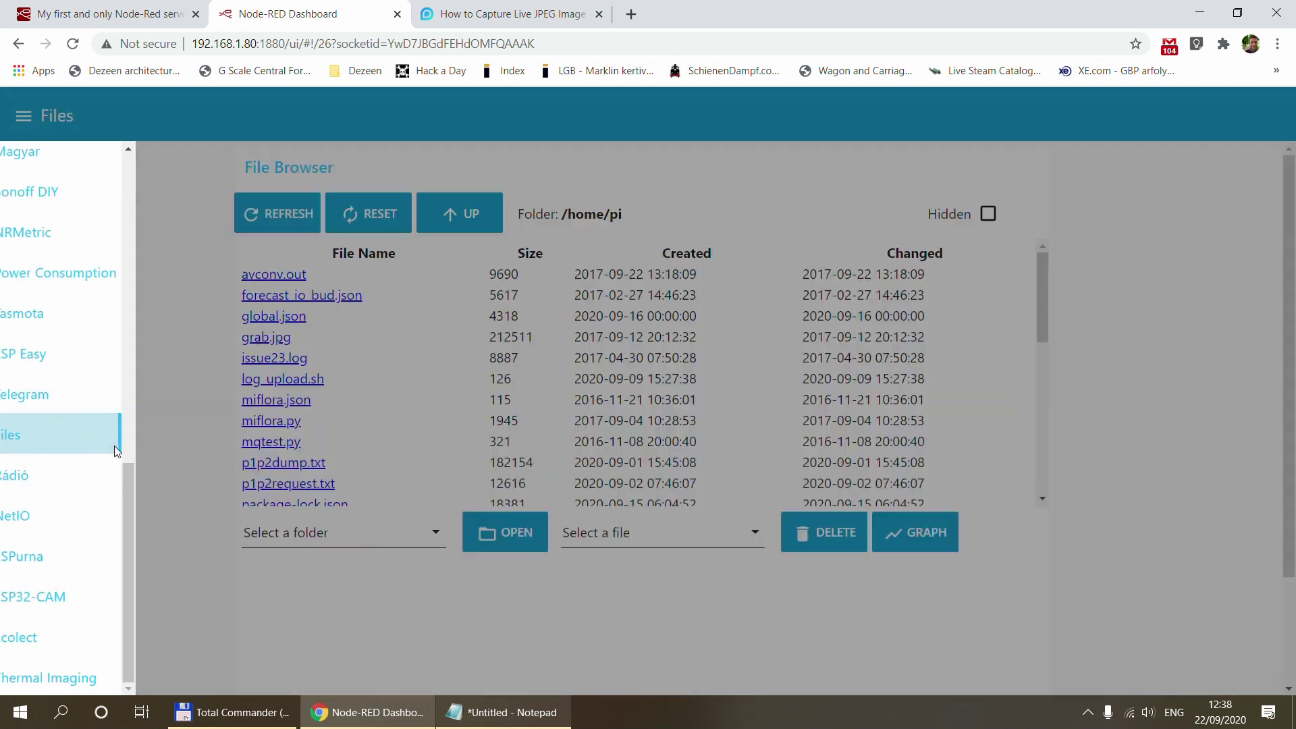
click(317, 213)
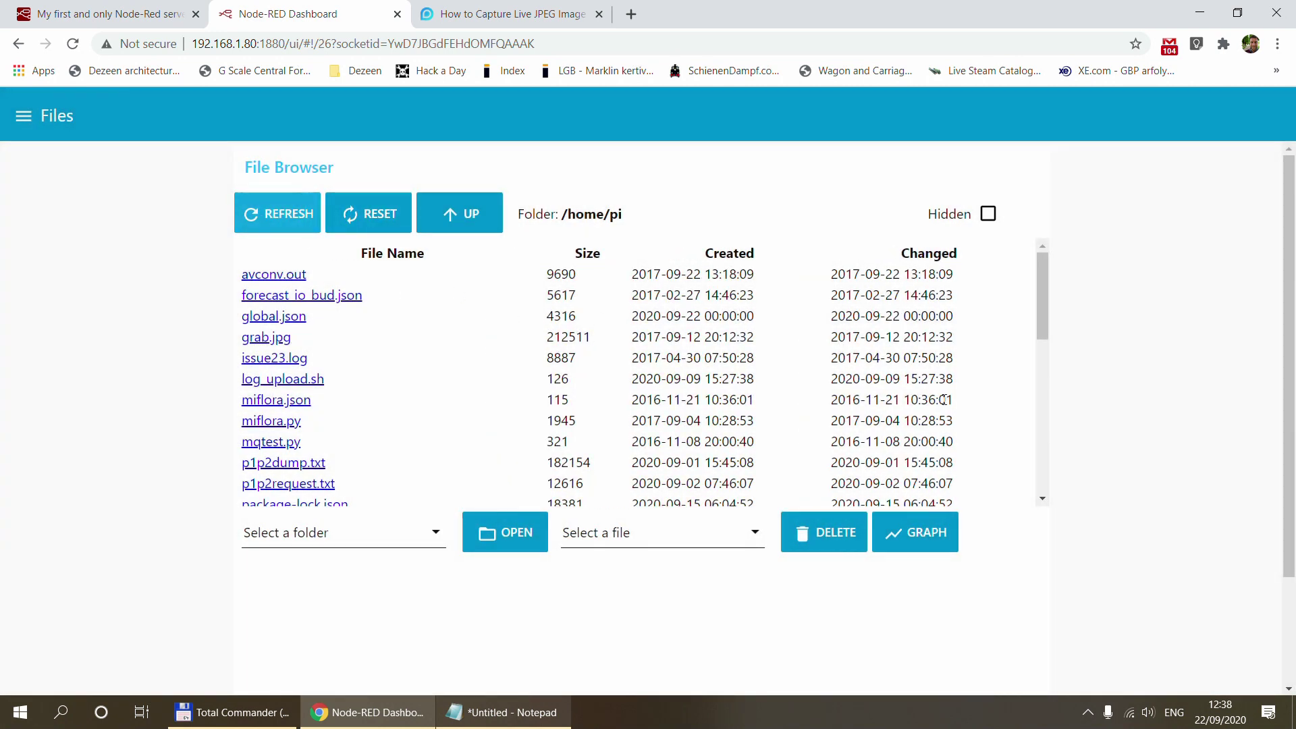
drag(1039, 312, 1050, 432)
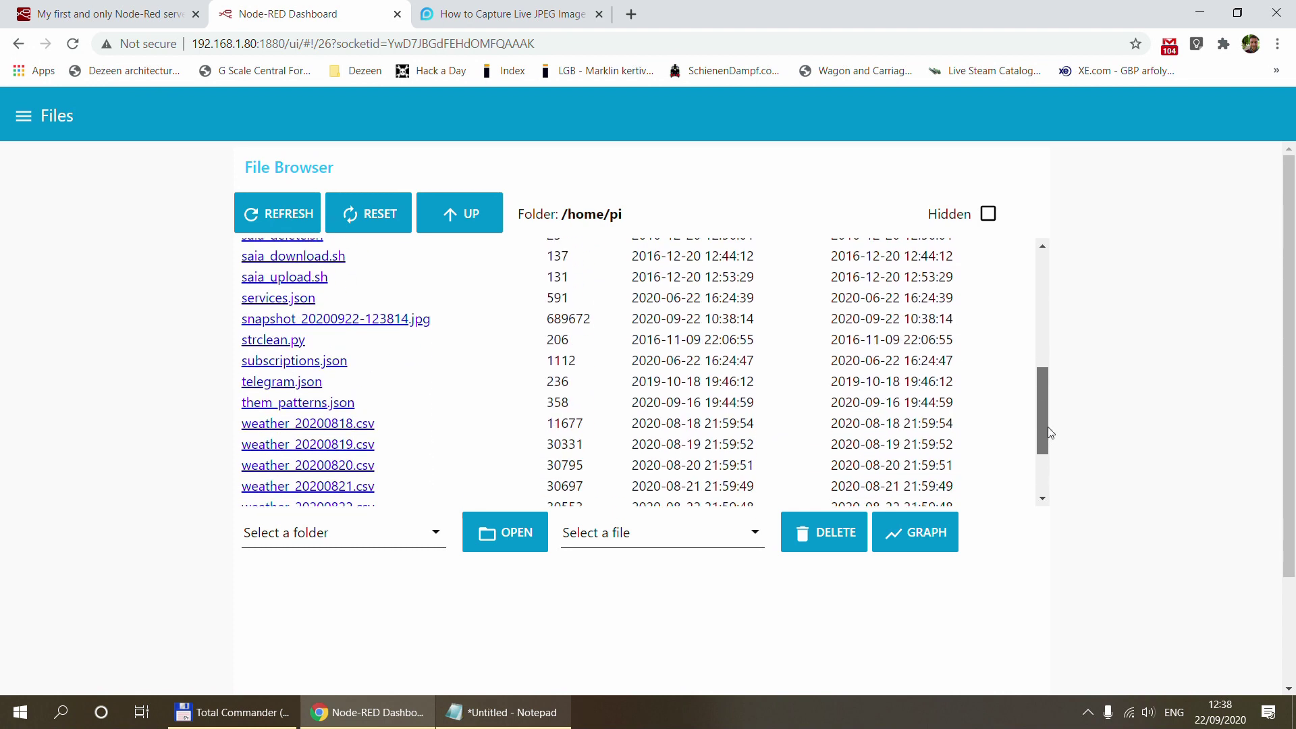
View snapshot_20200922-123814.jpg from the file browser in the photo viewer, and close the viewer
click(371, 318)
click(90, 678)
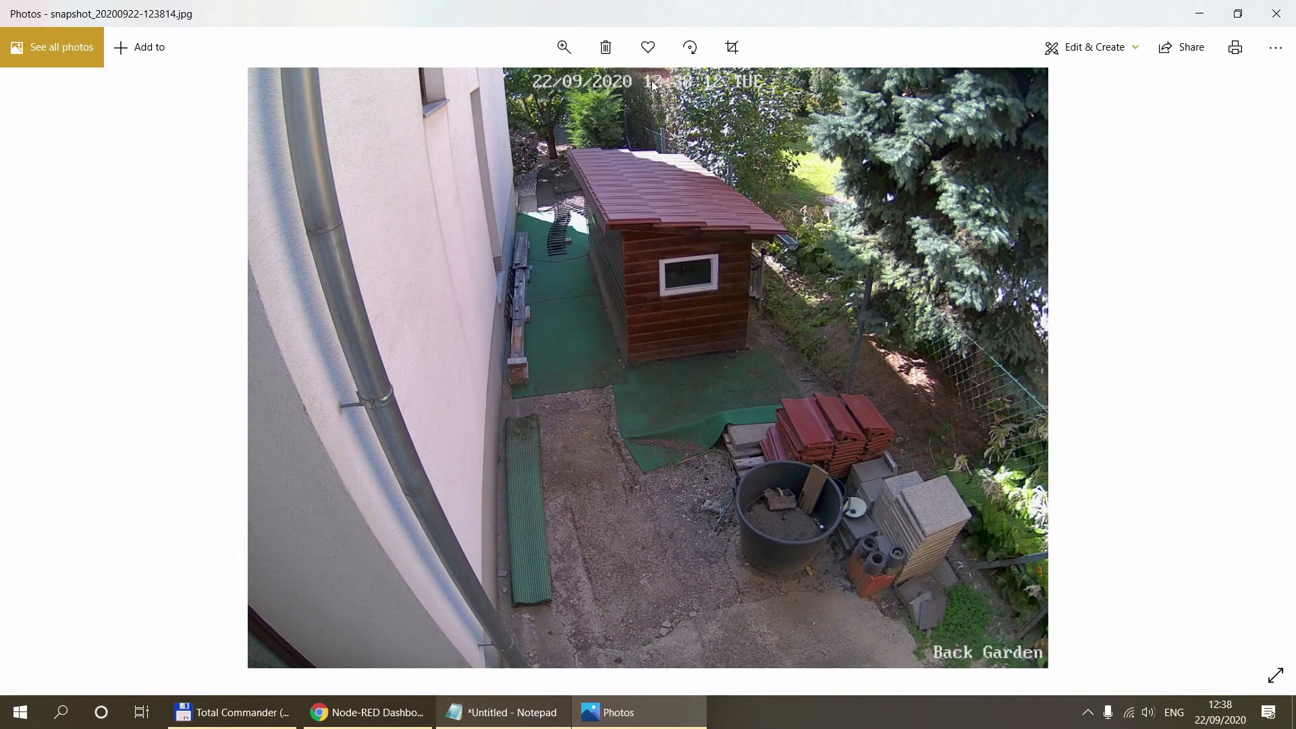
click(1275, 13)
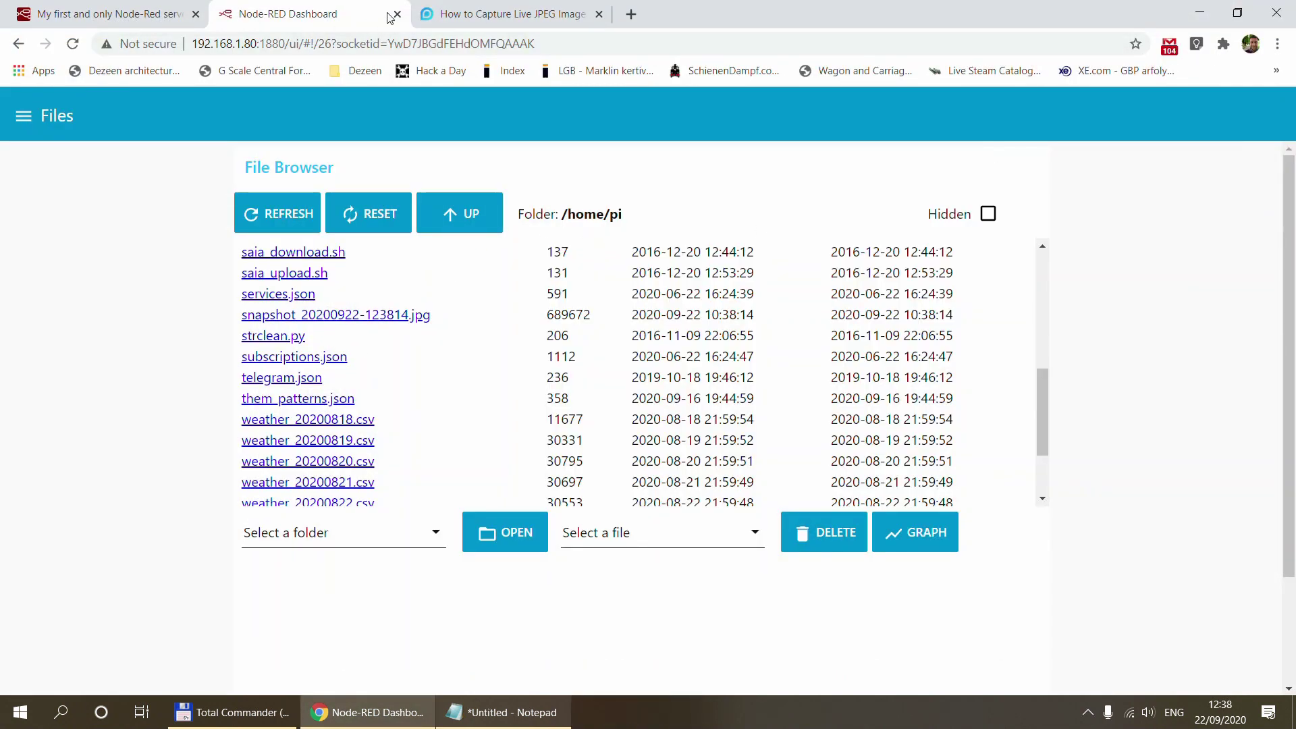
Browse the dashboard's page list and return to the Node-RED flow editor
click(23, 121)
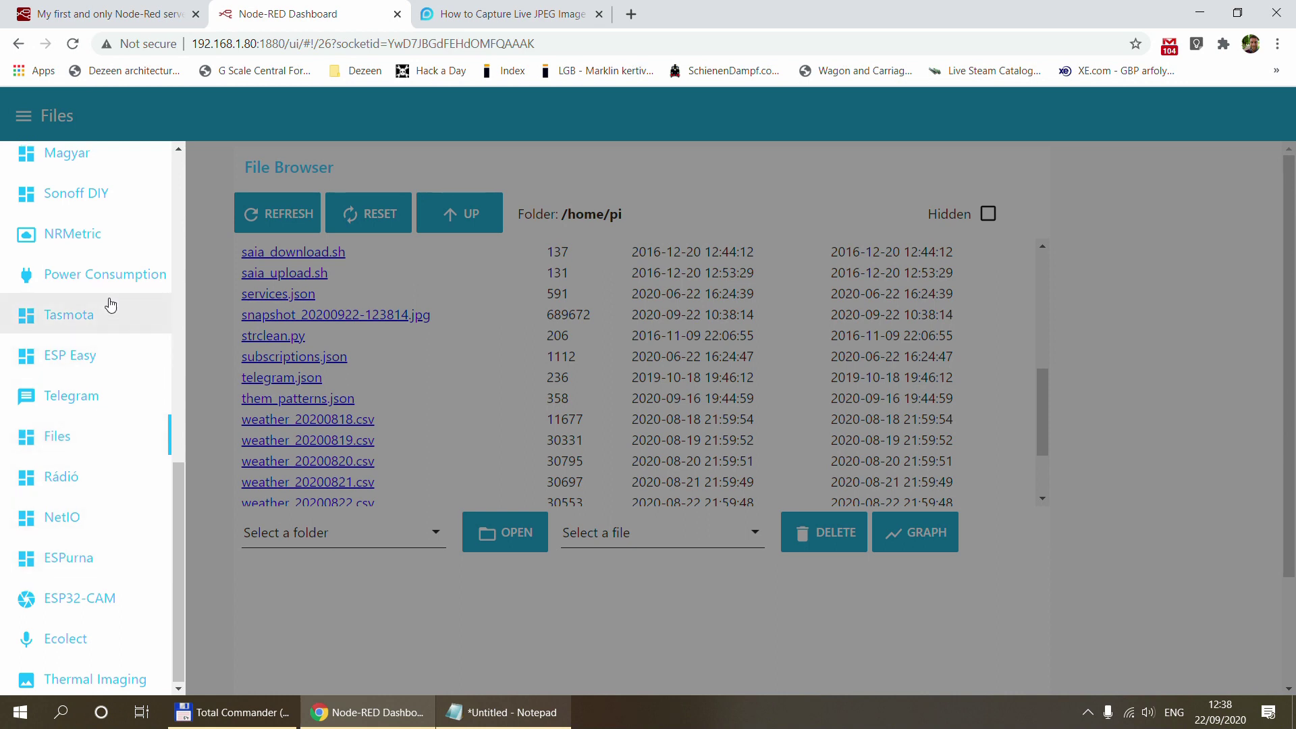
scroll(110, 310, up, 6)
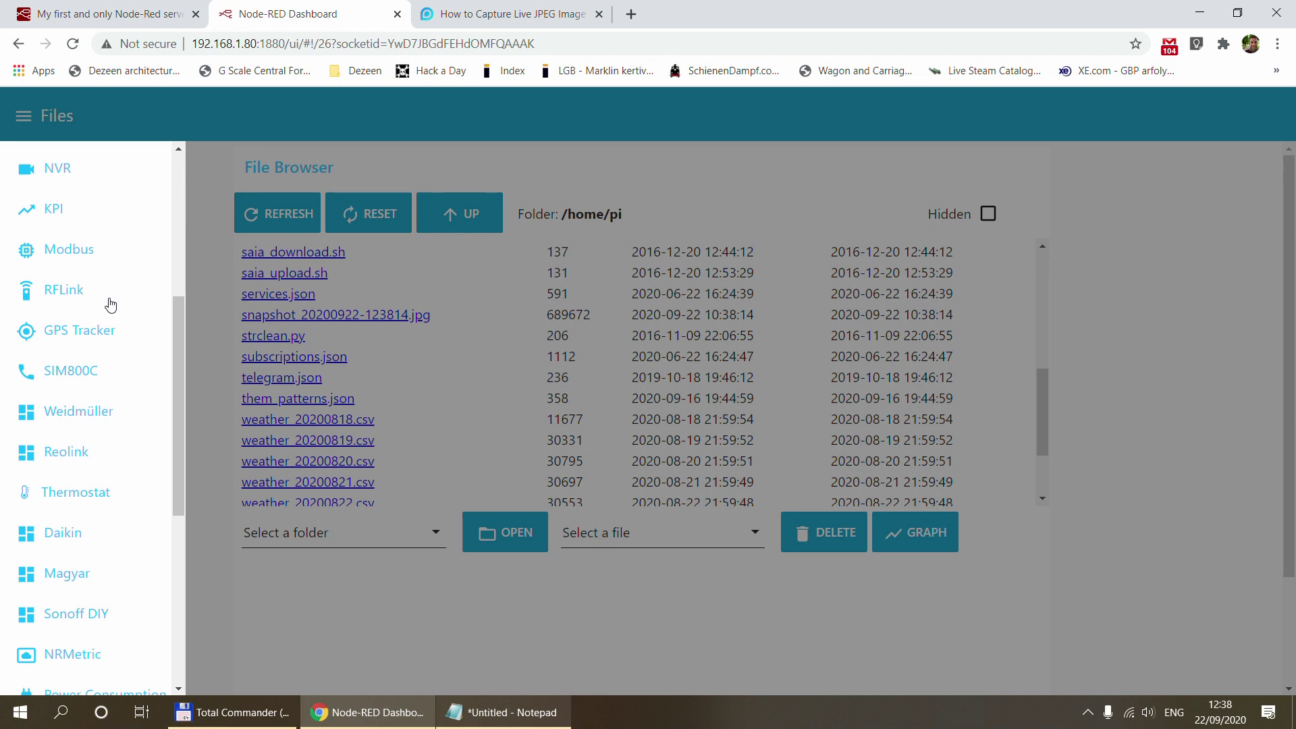
key(ctrl+shift+Tab)
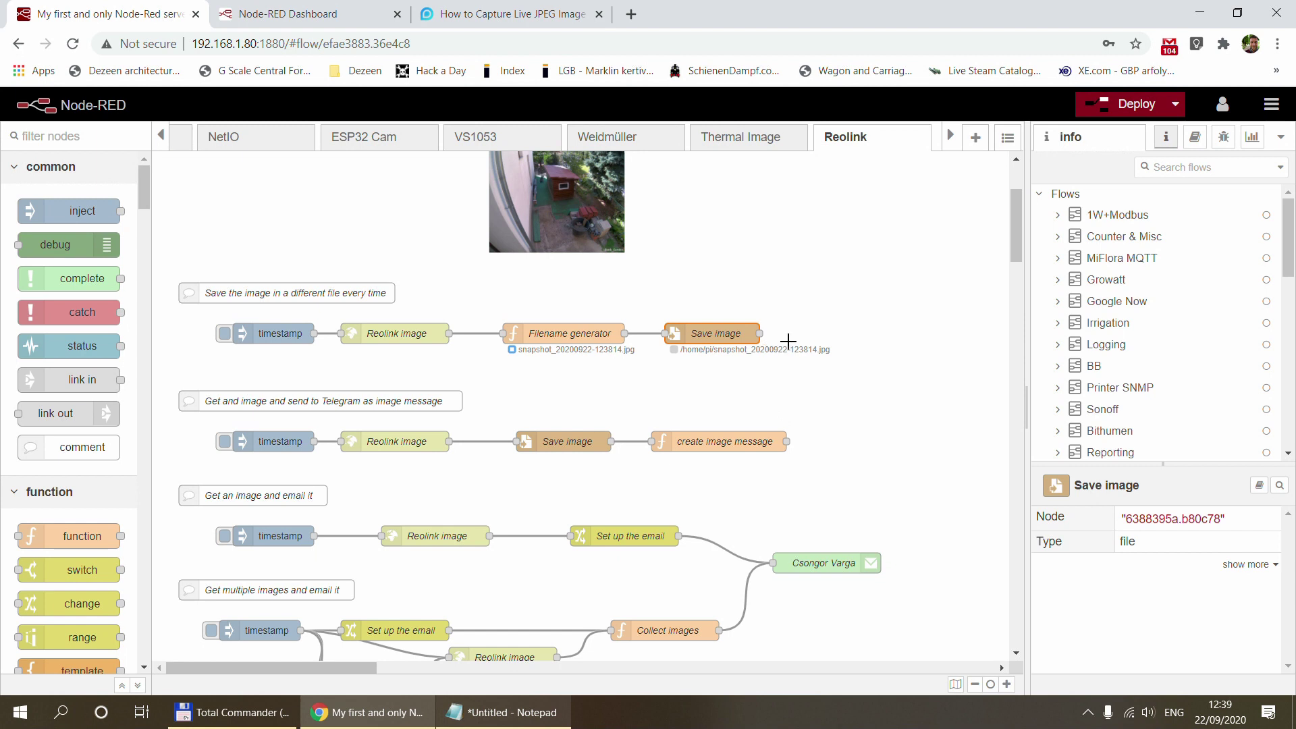
Highlight the Telegram image message flow and the file-saving flow's timestamp and Reolink image nodes, clearing each selection
scroll(805, 337, down, 2)
scroll(804, 336, up, 1)
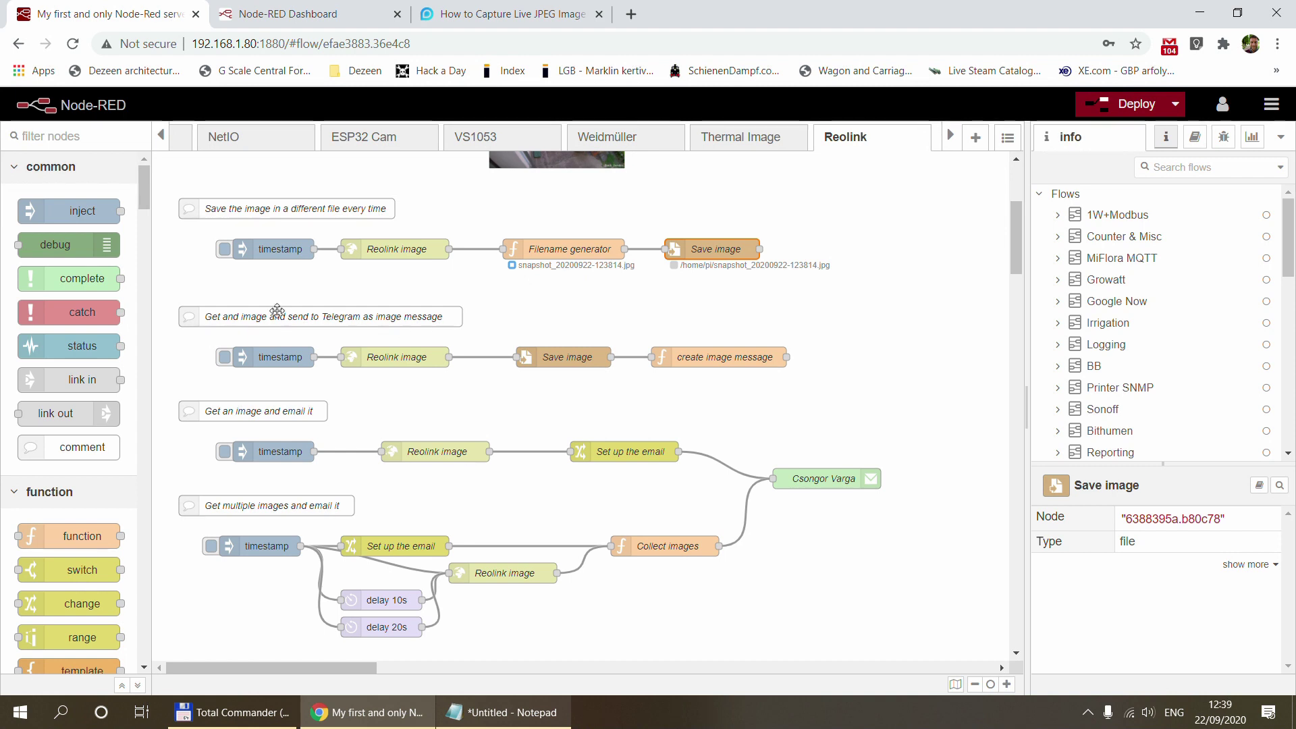
drag(164, 295, 862, 388)
click(862, 388)
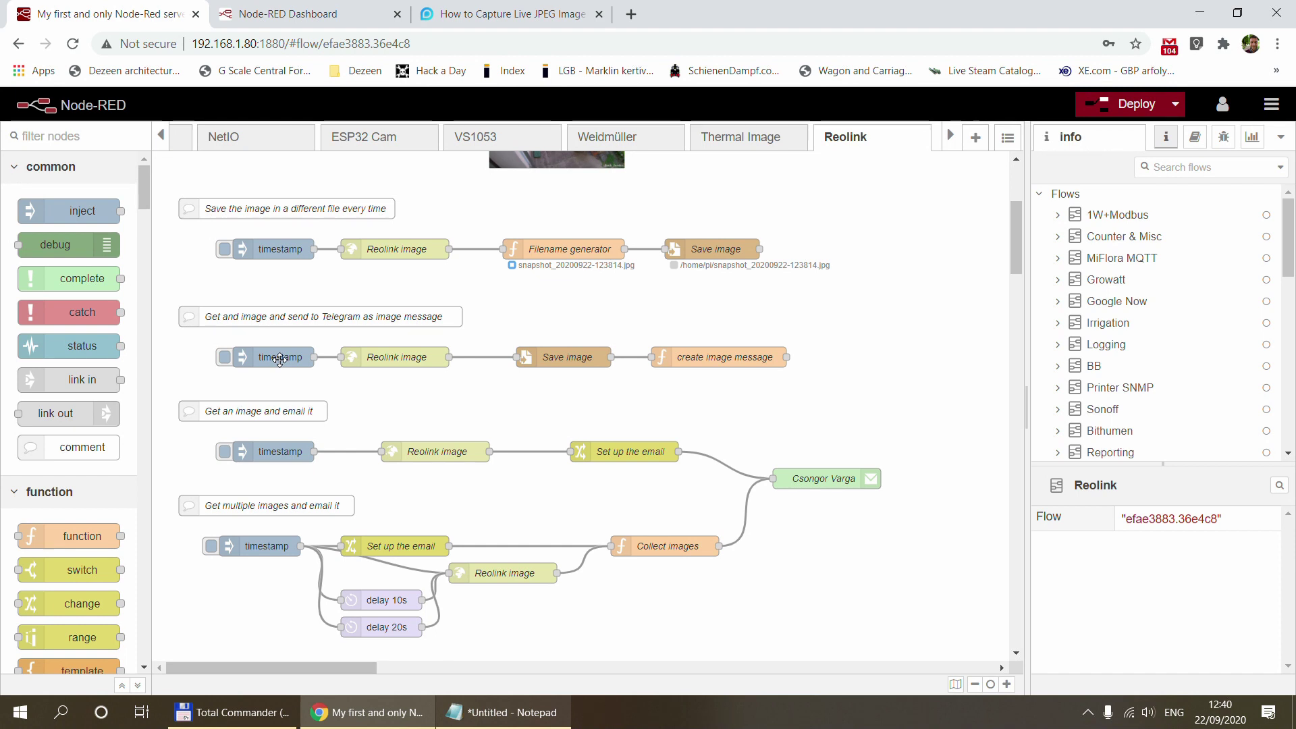
drag(192, 226, 484, 282)
click(483, 282)
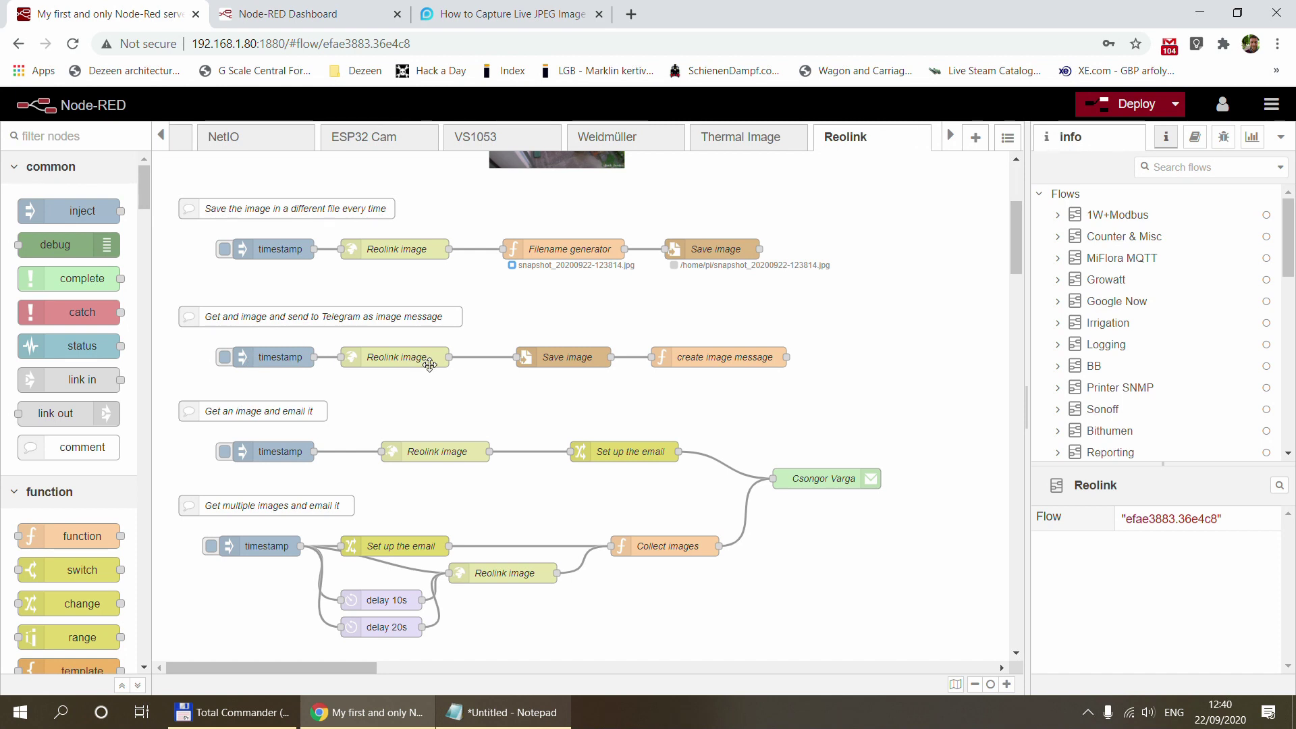
Review the Telegram flow's Save image node in a widened editor, highlighting part of its file path, and close it unchanged
double_click(566, 358)
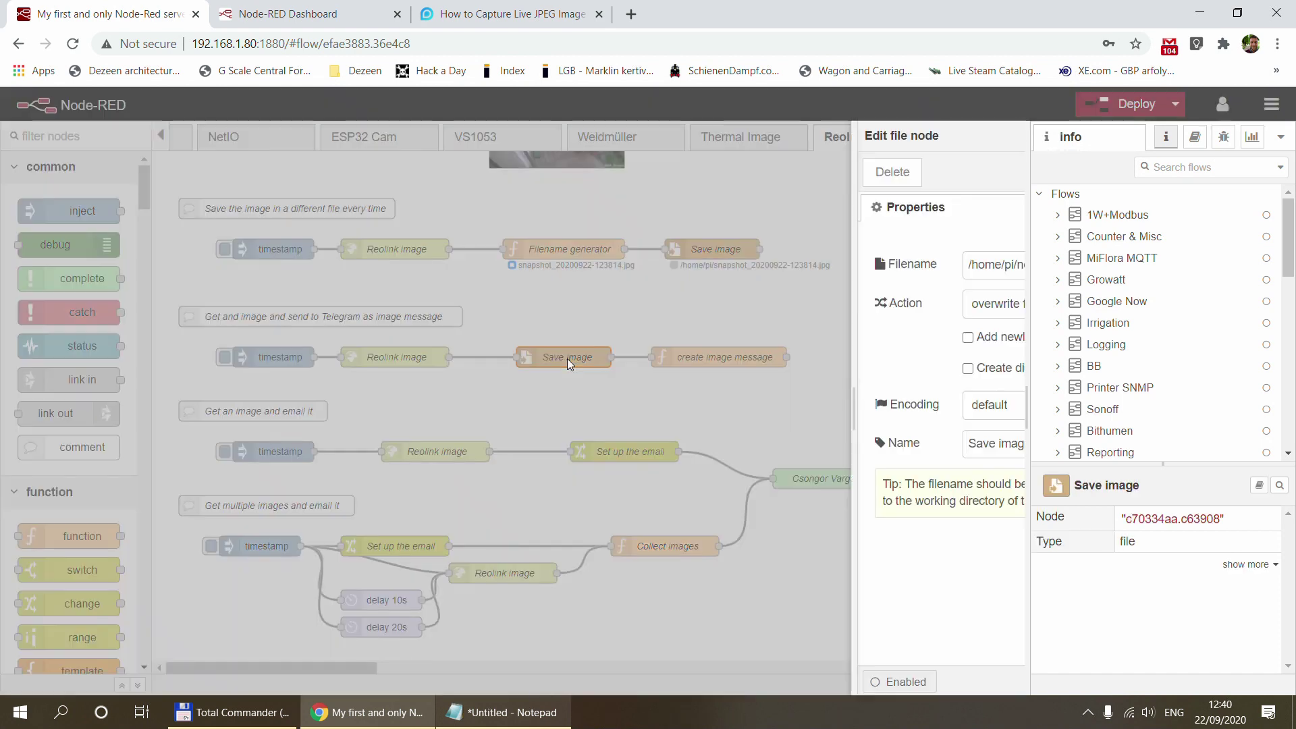
drag(589, 401, 356, 393)
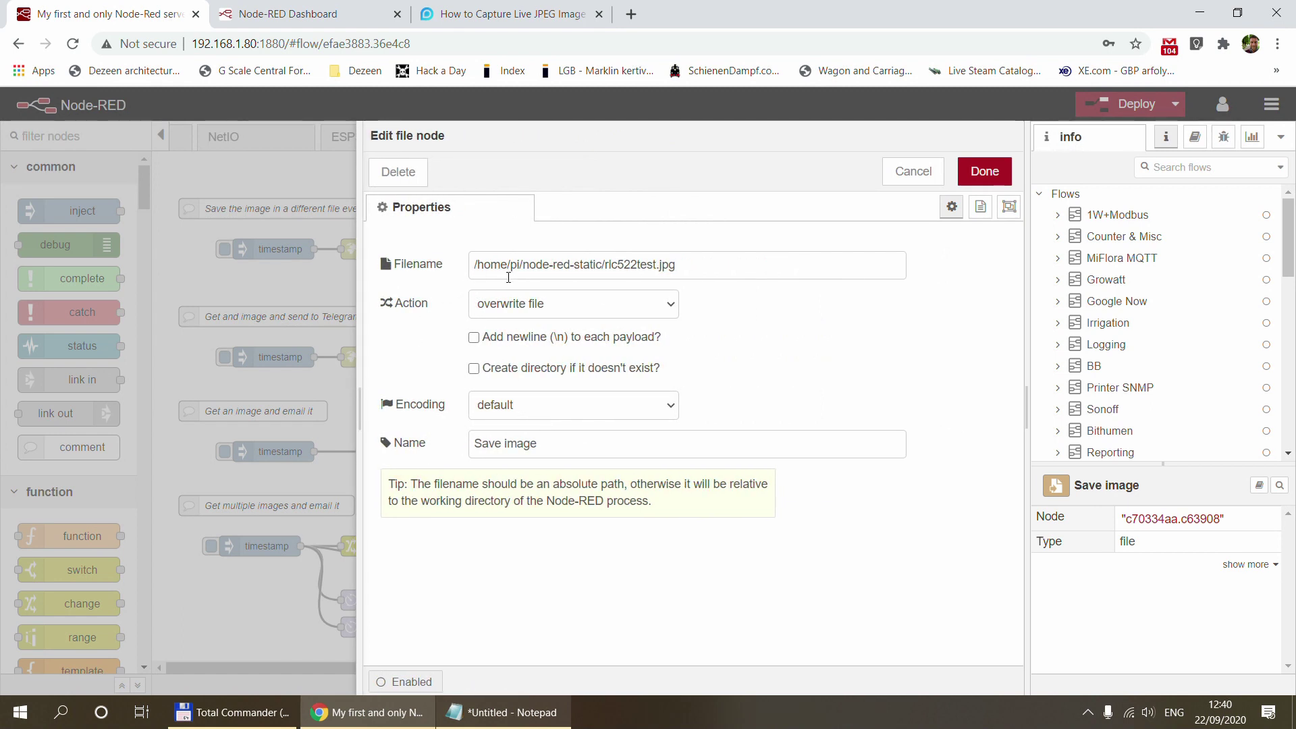
drag(564, 266, 682, 269)
click(682, 269)
click(912, 172)
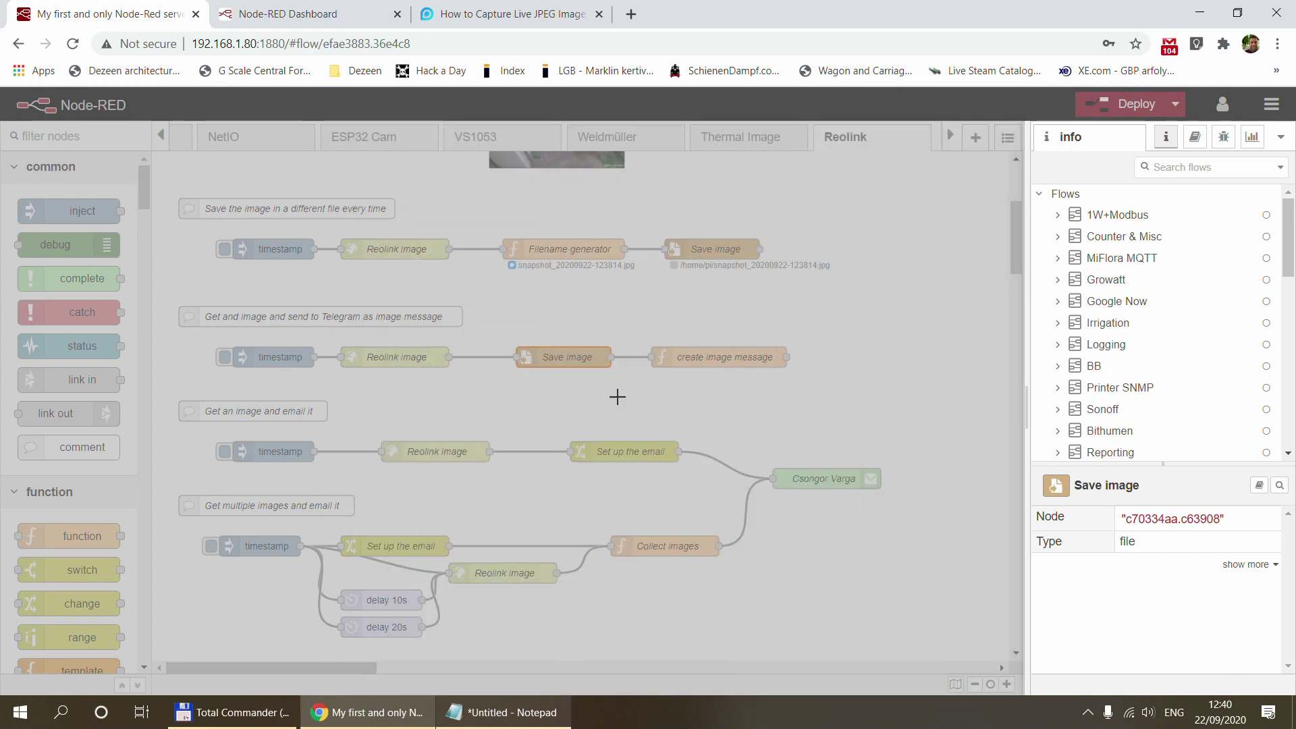
Review the "create image message" code in a widened editor, highlighting the chat ID and content path and examining the caption, and cancel
click(693, 358)
double_click(693, 358)
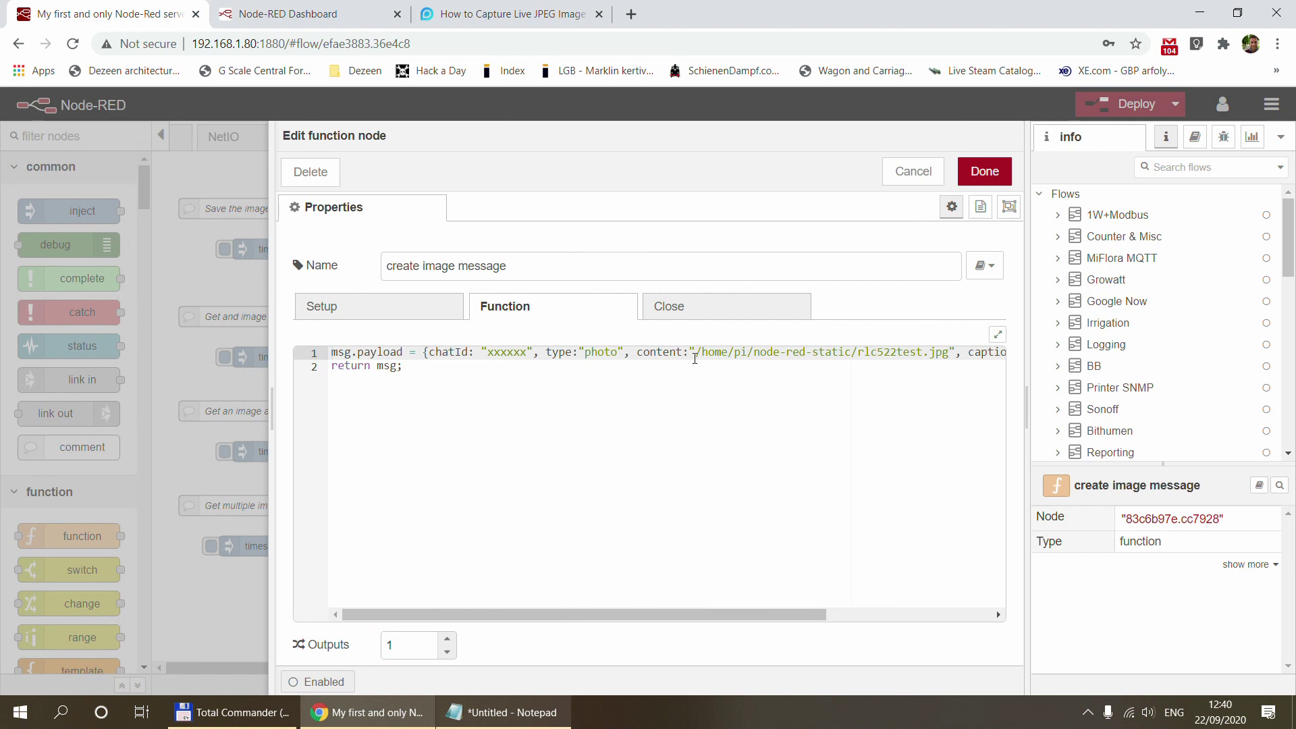
drag(272, 421, 43, 405)
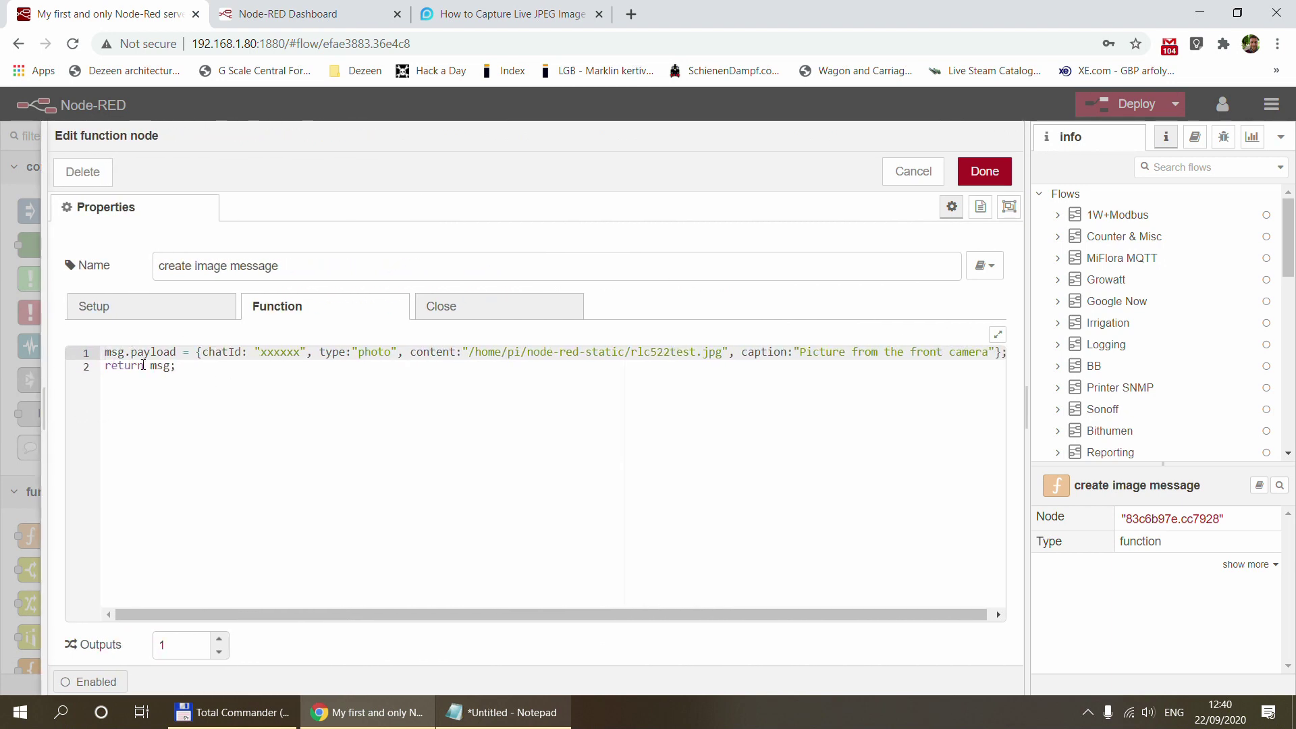
drag(262, 355, 308, 352)
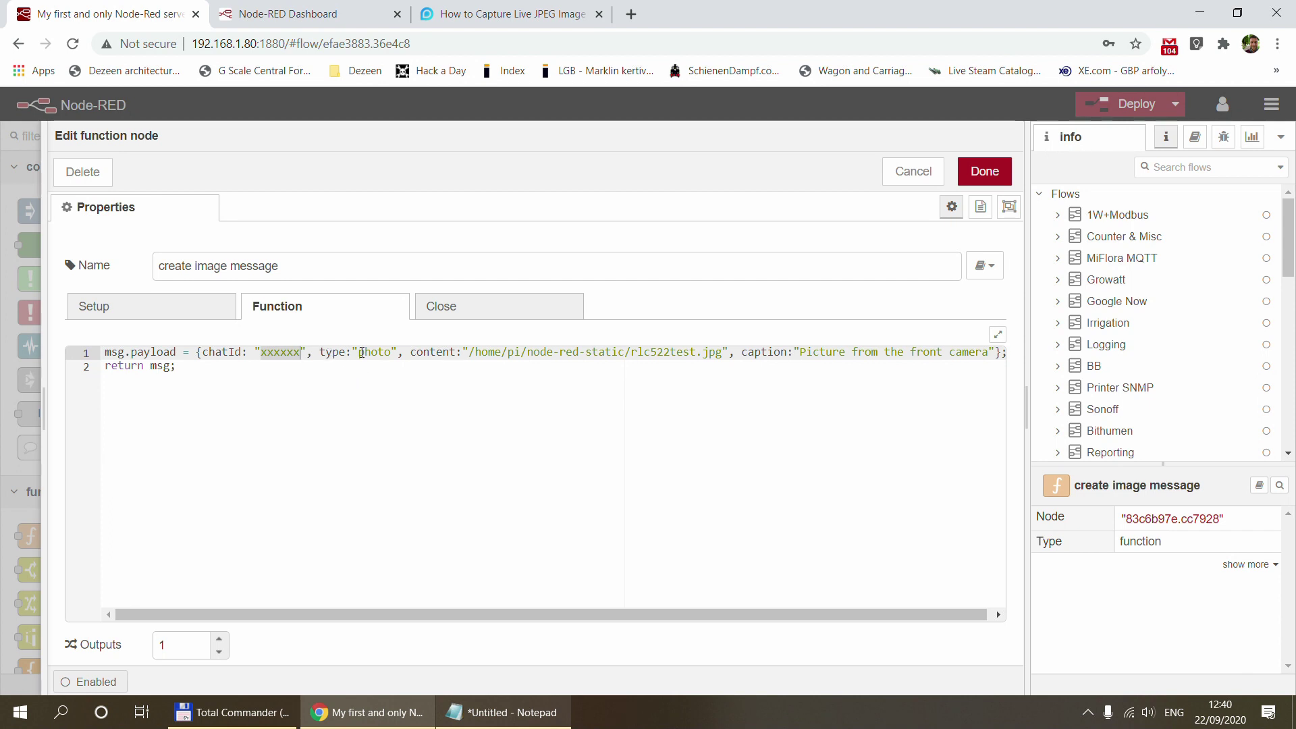
drag(471, 355, 722, 353)
click(796, 354)
drag(819, 611, 884, 612)
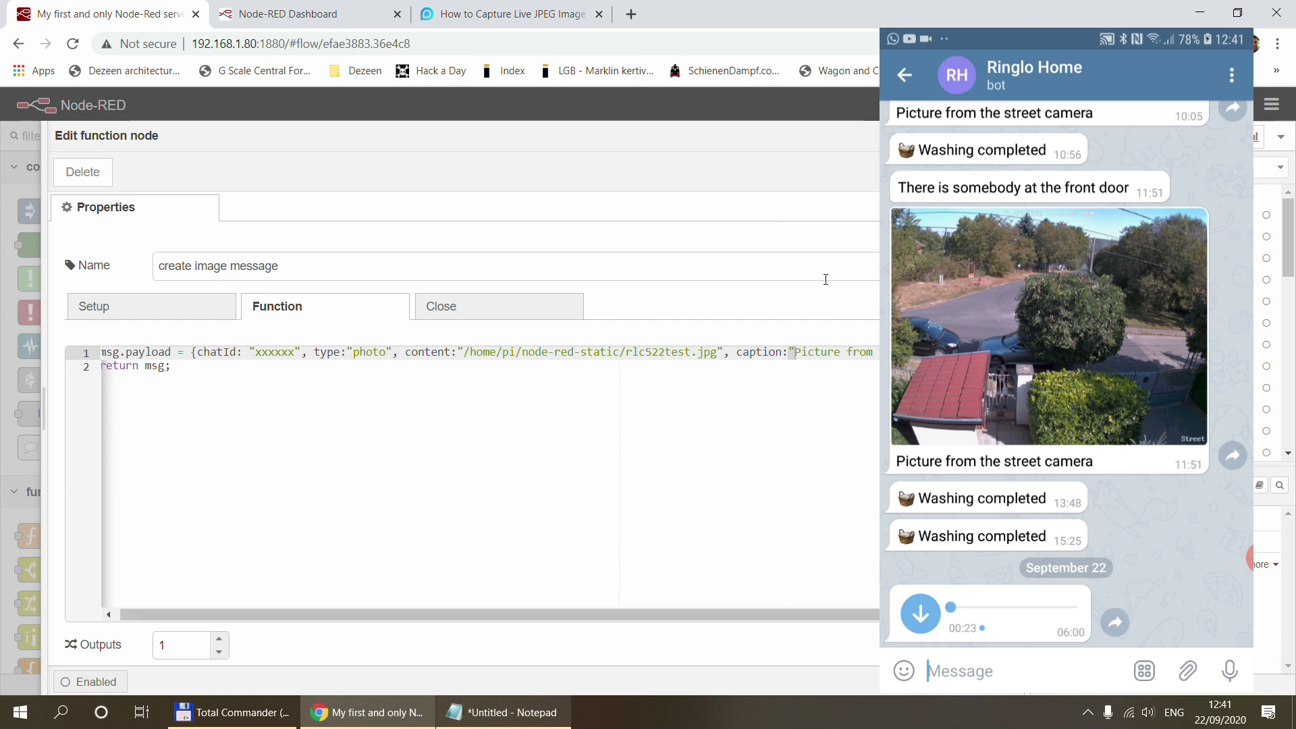
click(928, 172)
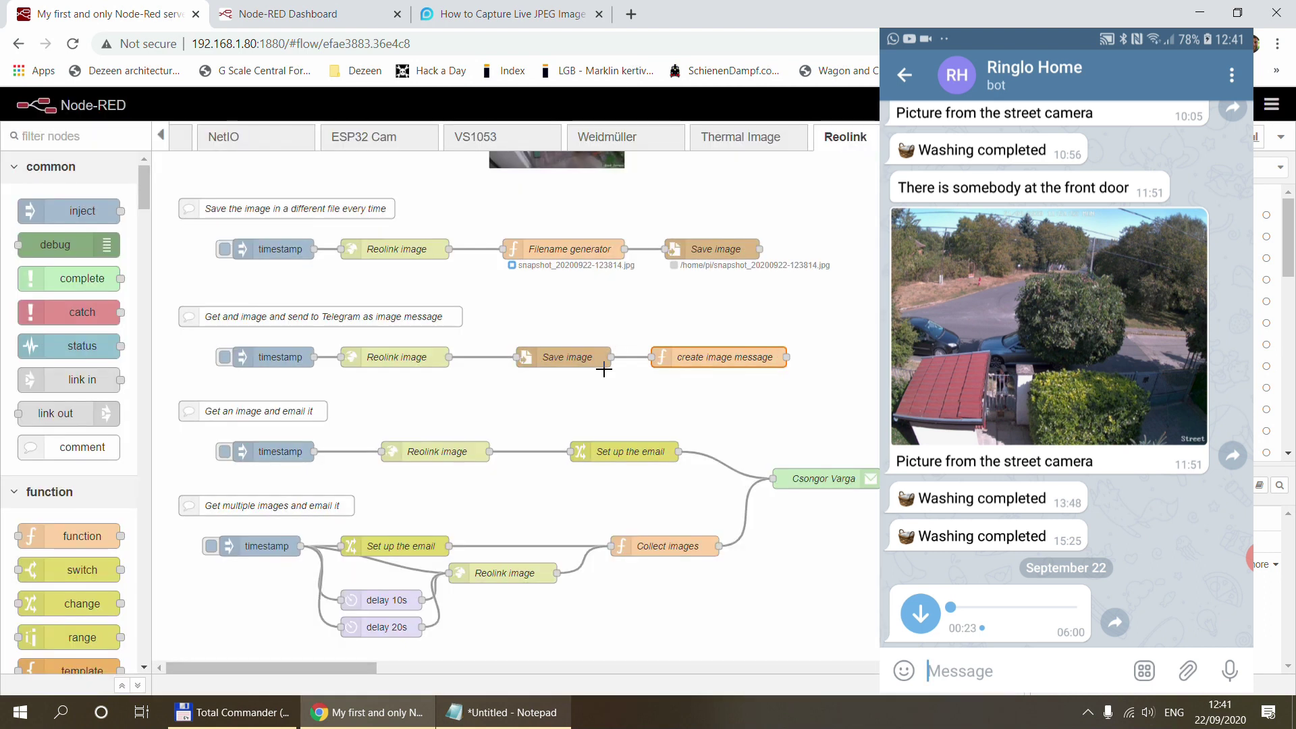
Review the "Set up the email" rules in the single-image email flow without changes, and highlight the connected e-mail node, clearing the selection
scroll(604, 369, down, 1)
scroll(604, 369, down, 1)
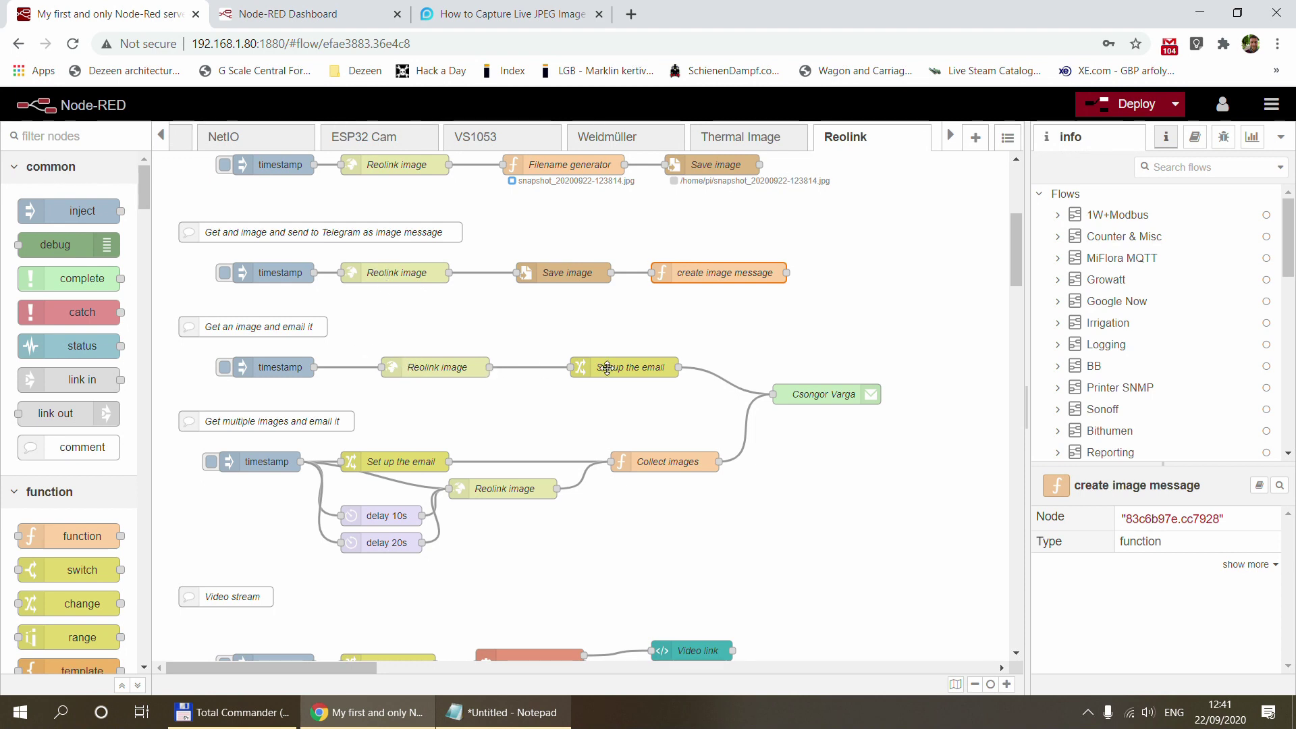
click(630, 367)
double_click(640, 367)
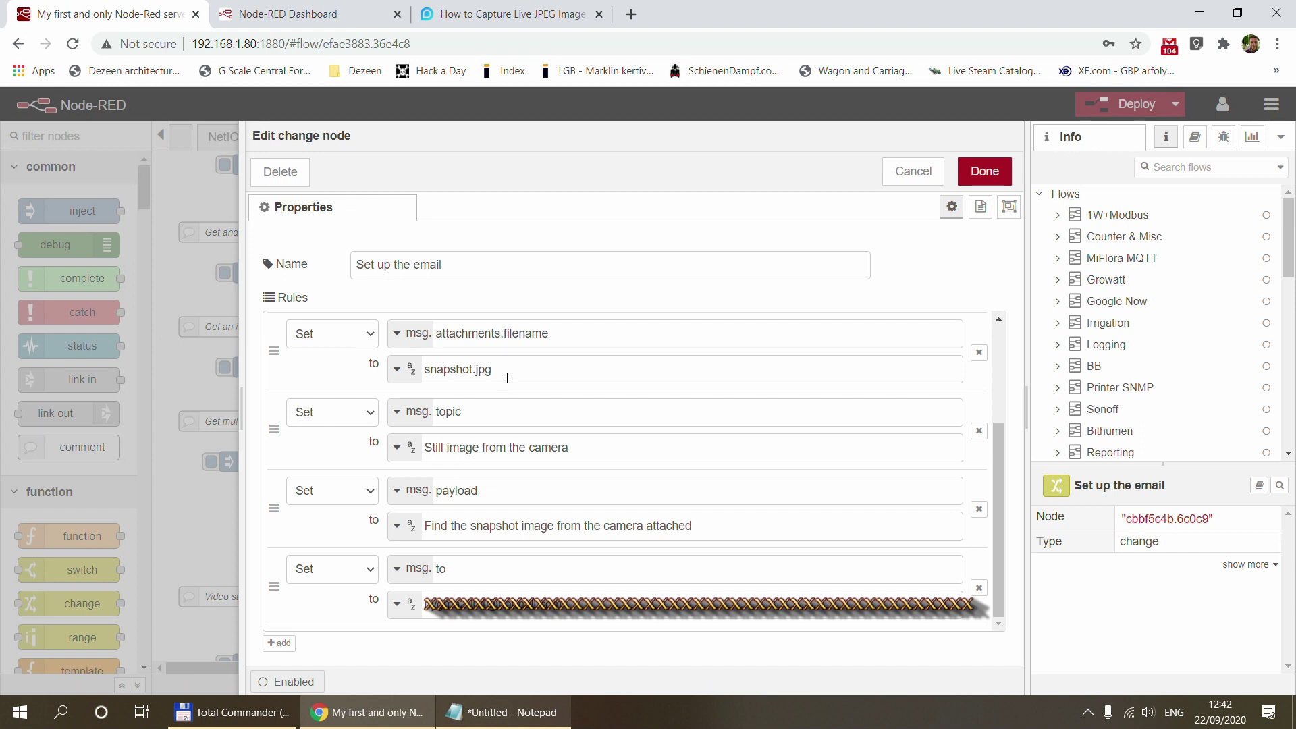
scroll(914, 323, up, 3)
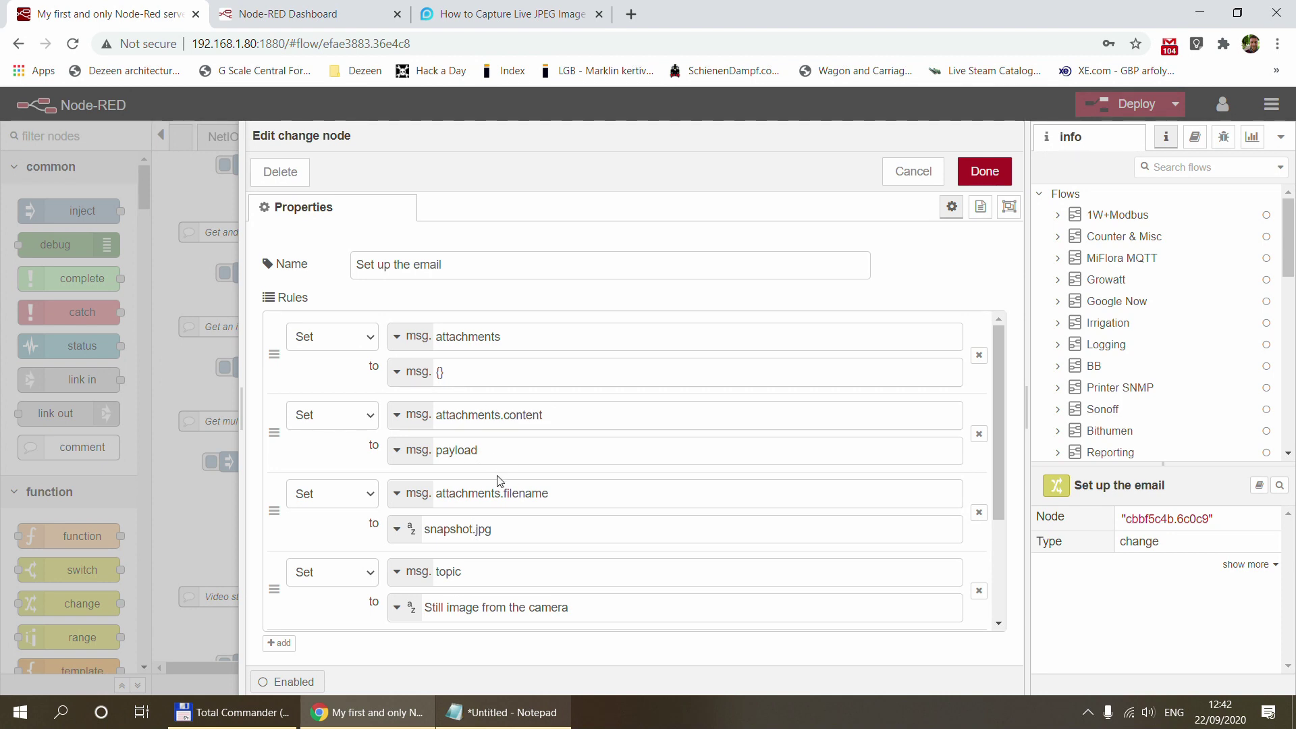
click(901, 172)
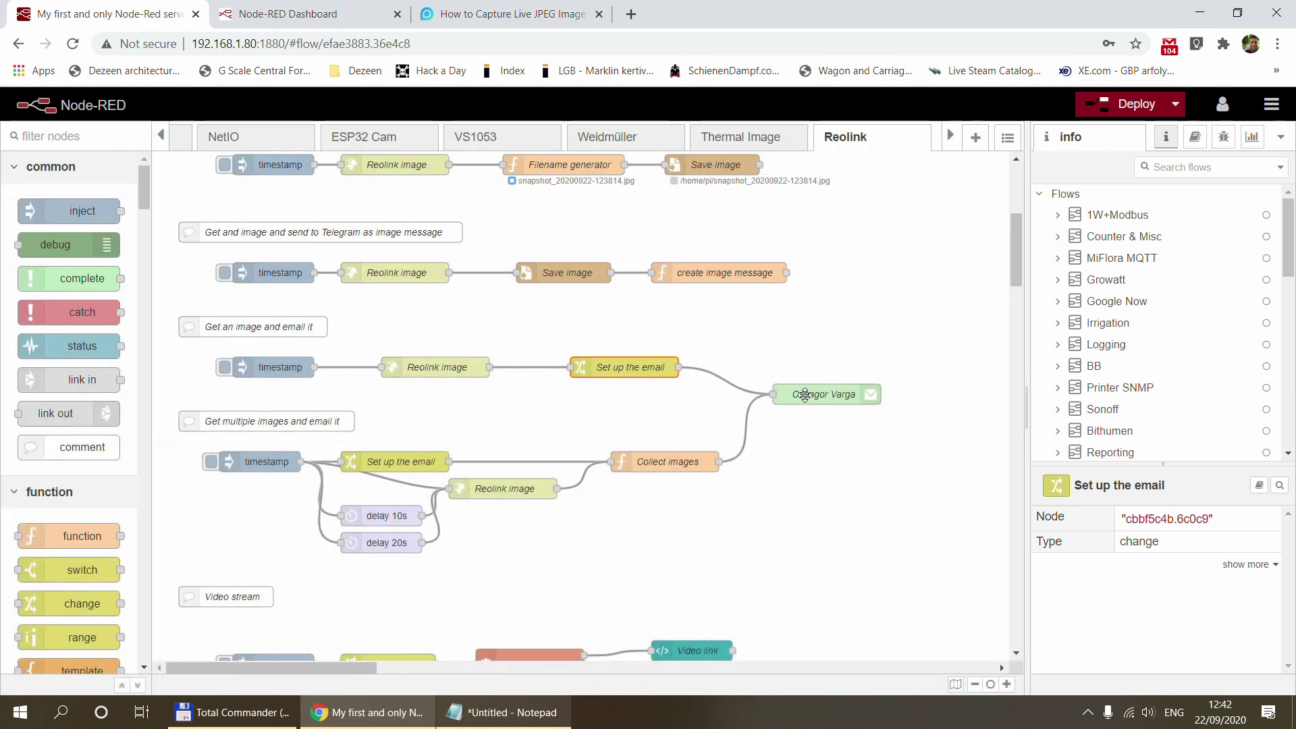
drag(750, 362, 909, 427)
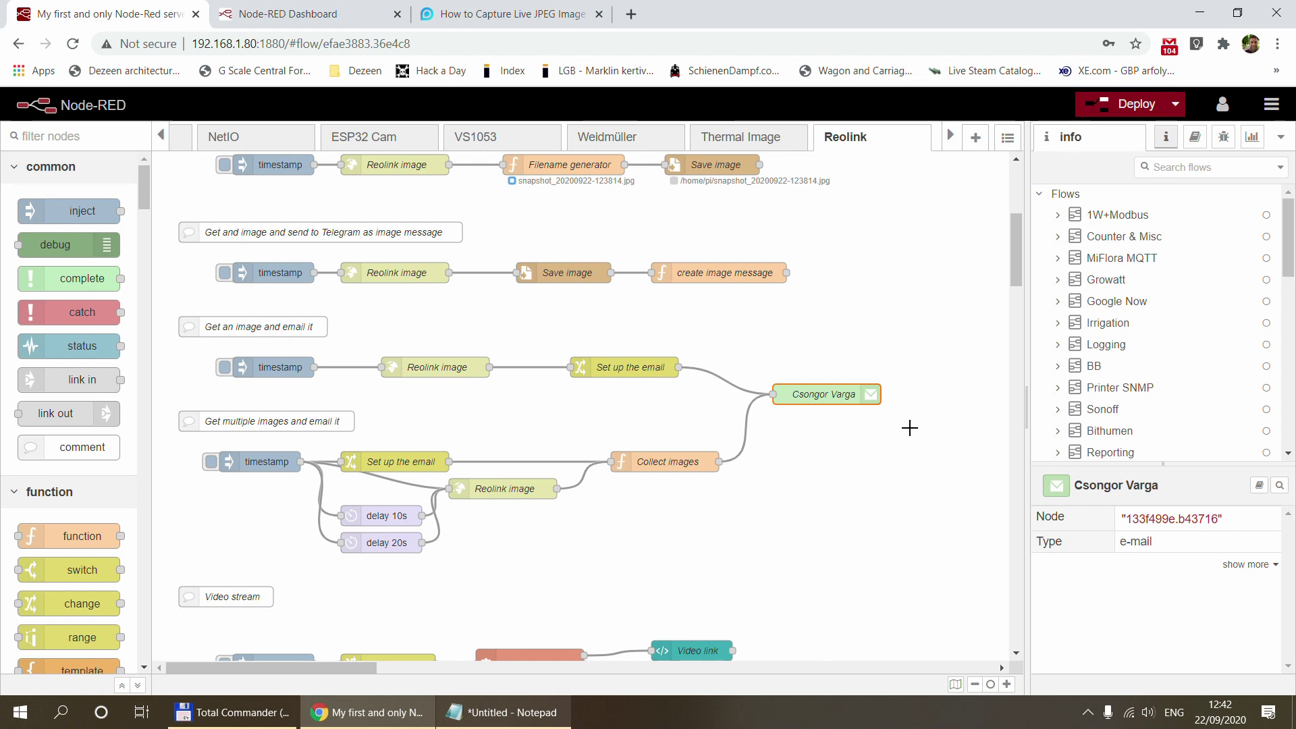
click(901, 428)
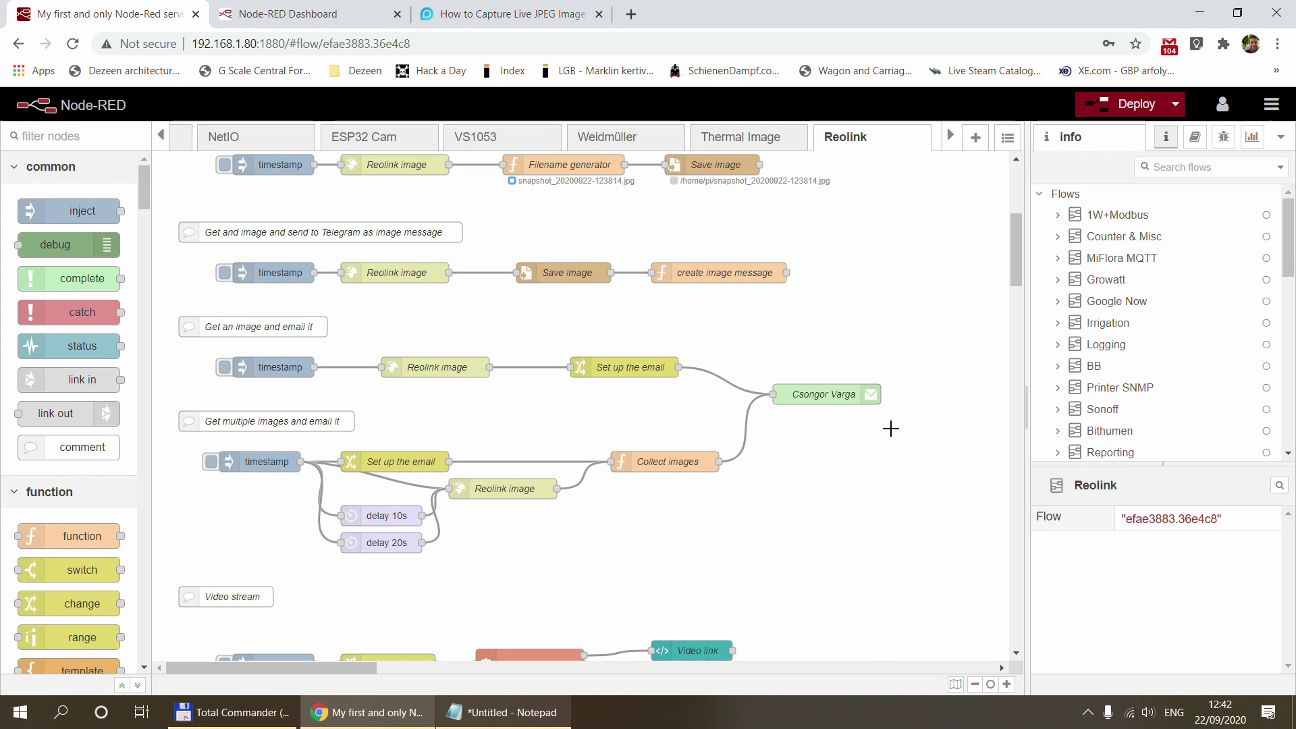
Trigger the single-image email flow and examine the received Gmail message's subject, body text and snapshot attachment
click(225, 367)
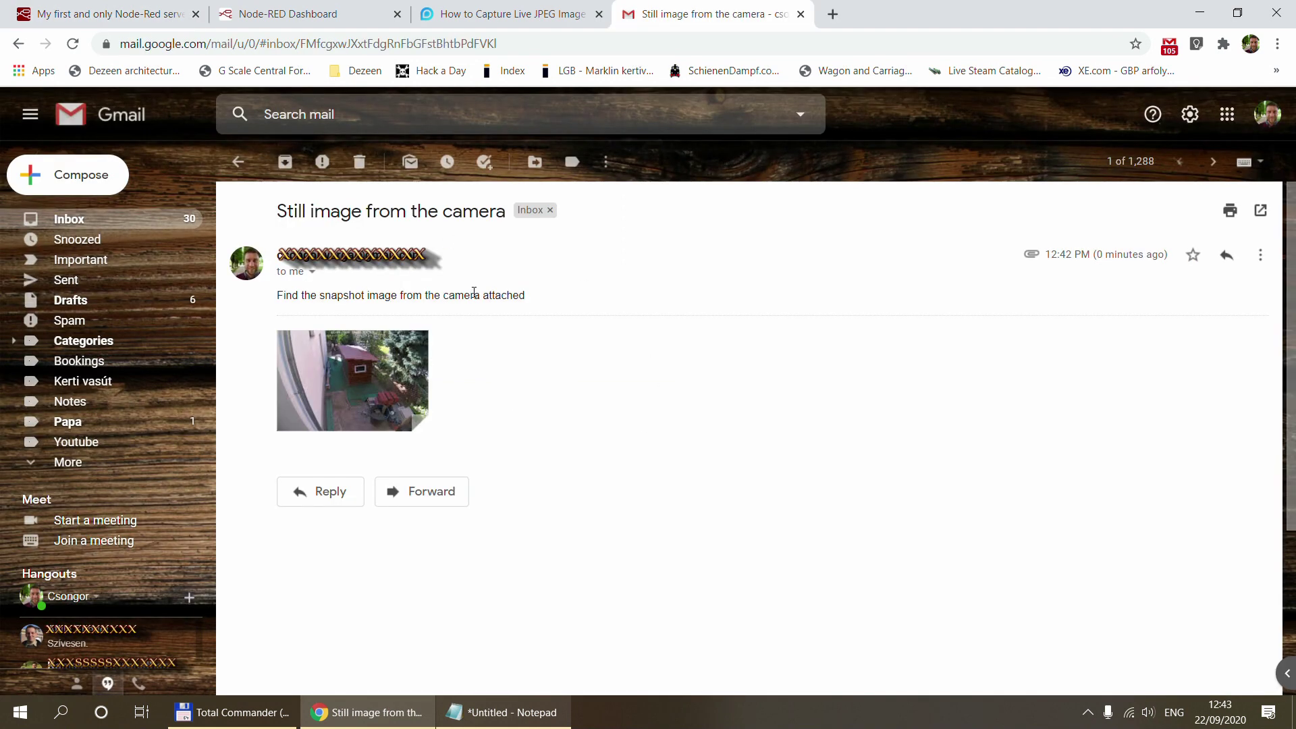
drag(266, 217, 410, 211)
drag(299, 295, 513, 297)
mouse_move(381, 369)
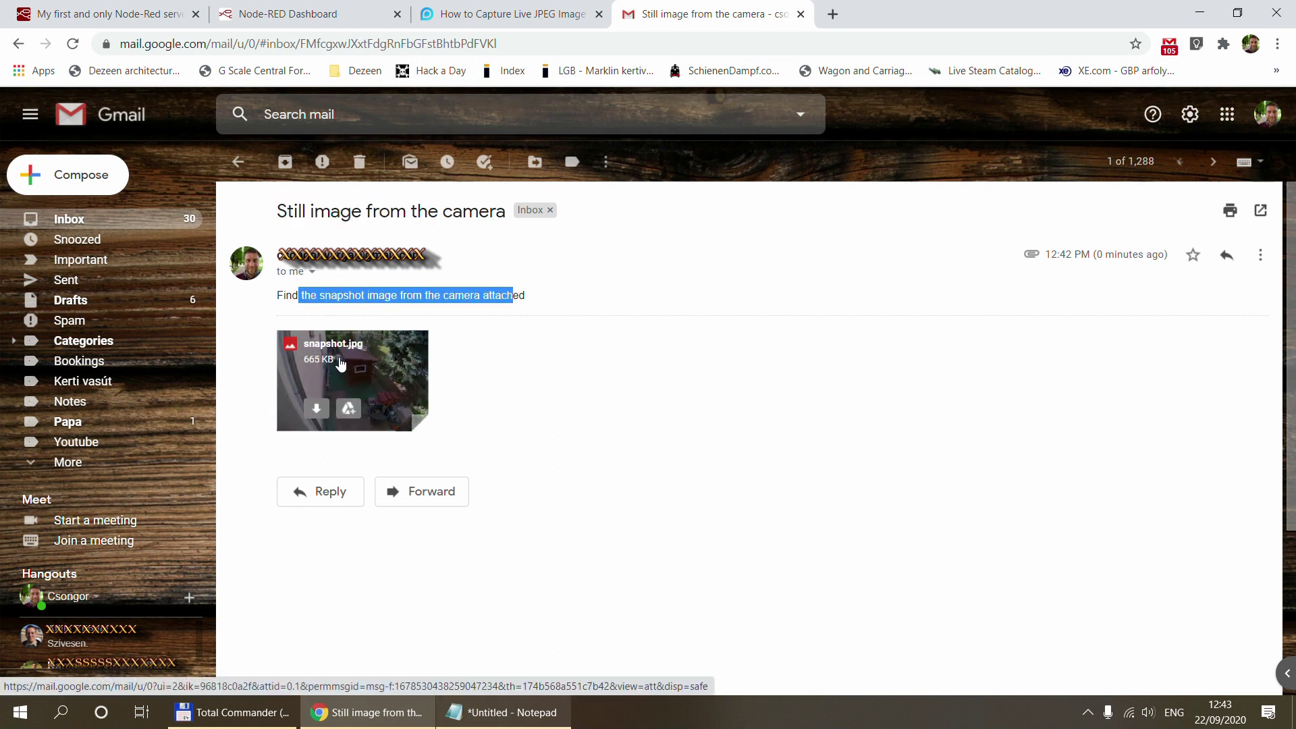
click(533, 355)
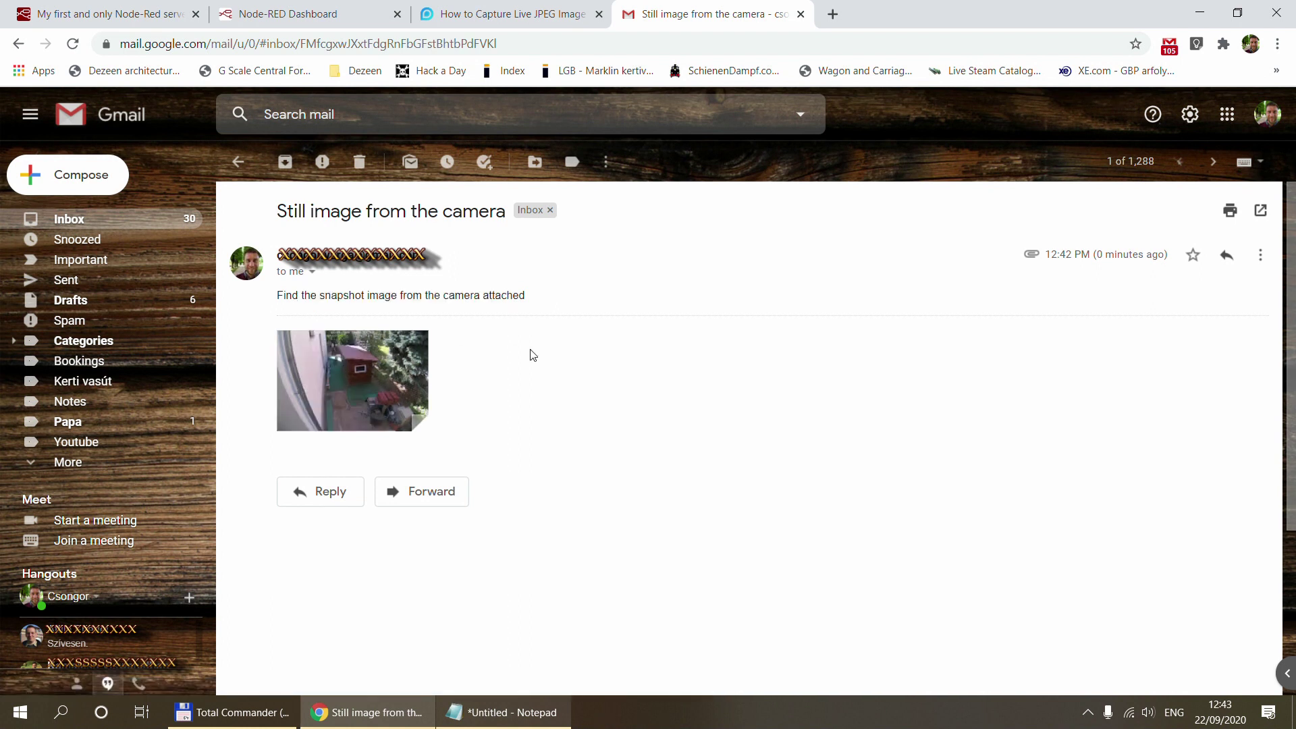
Trigger the multiple-image email flow in Node-RED and review its "Set up the email" topic and payload values, cancelling the edit
key(ctrl+1)
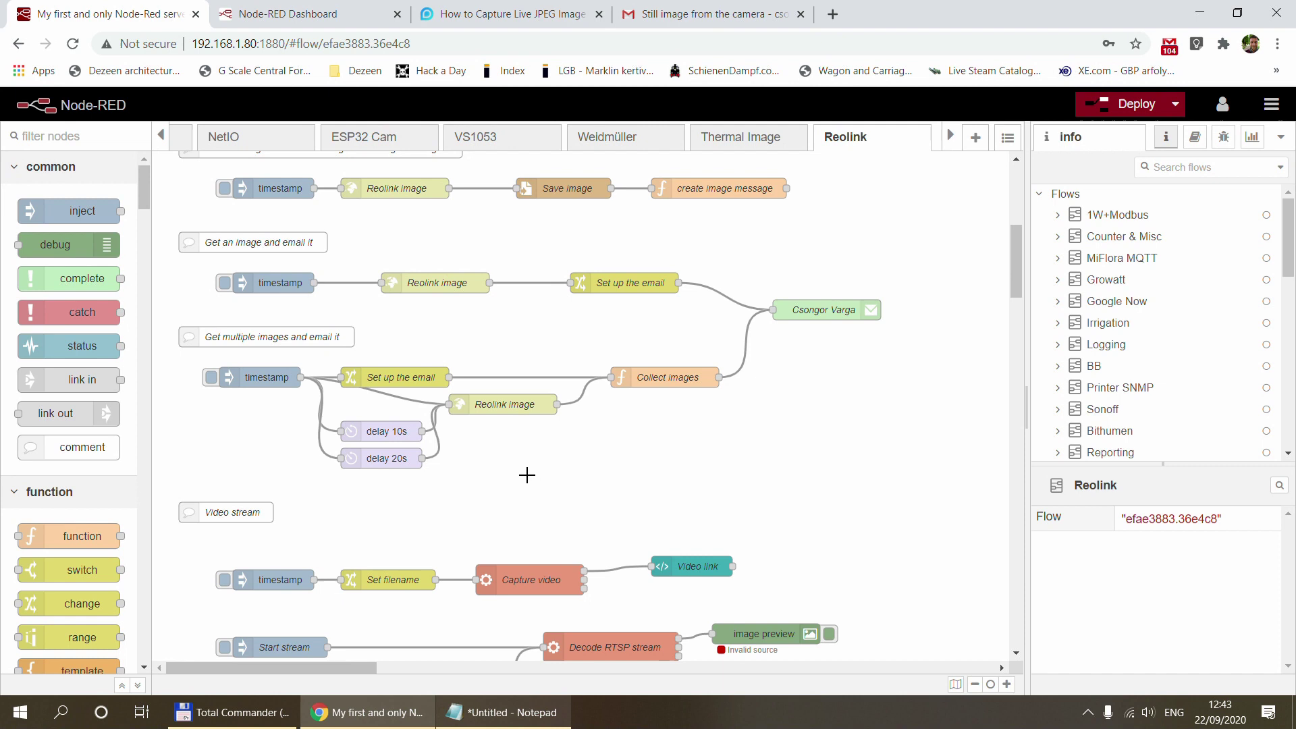
click(211, 379)
double_click(390, 377)
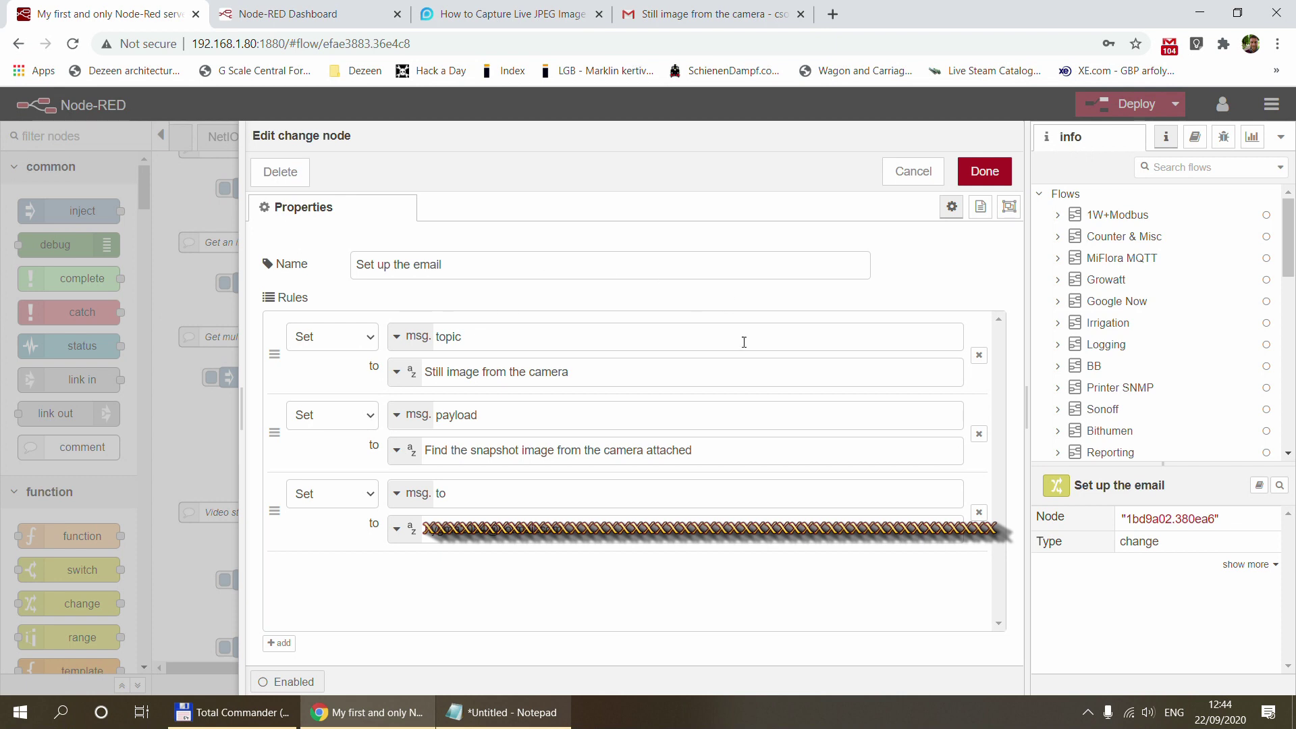
drag(585, 371, 373, 368)
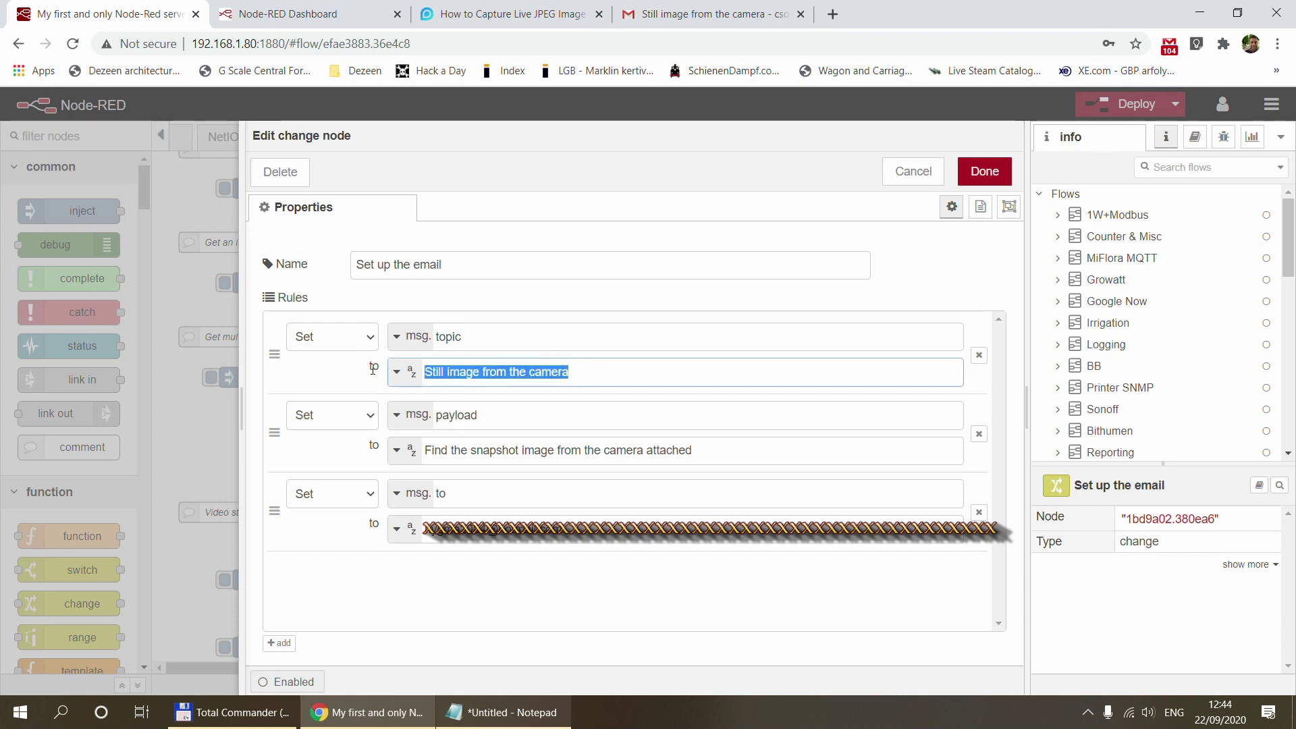
drag(694, 447, 351, 451)
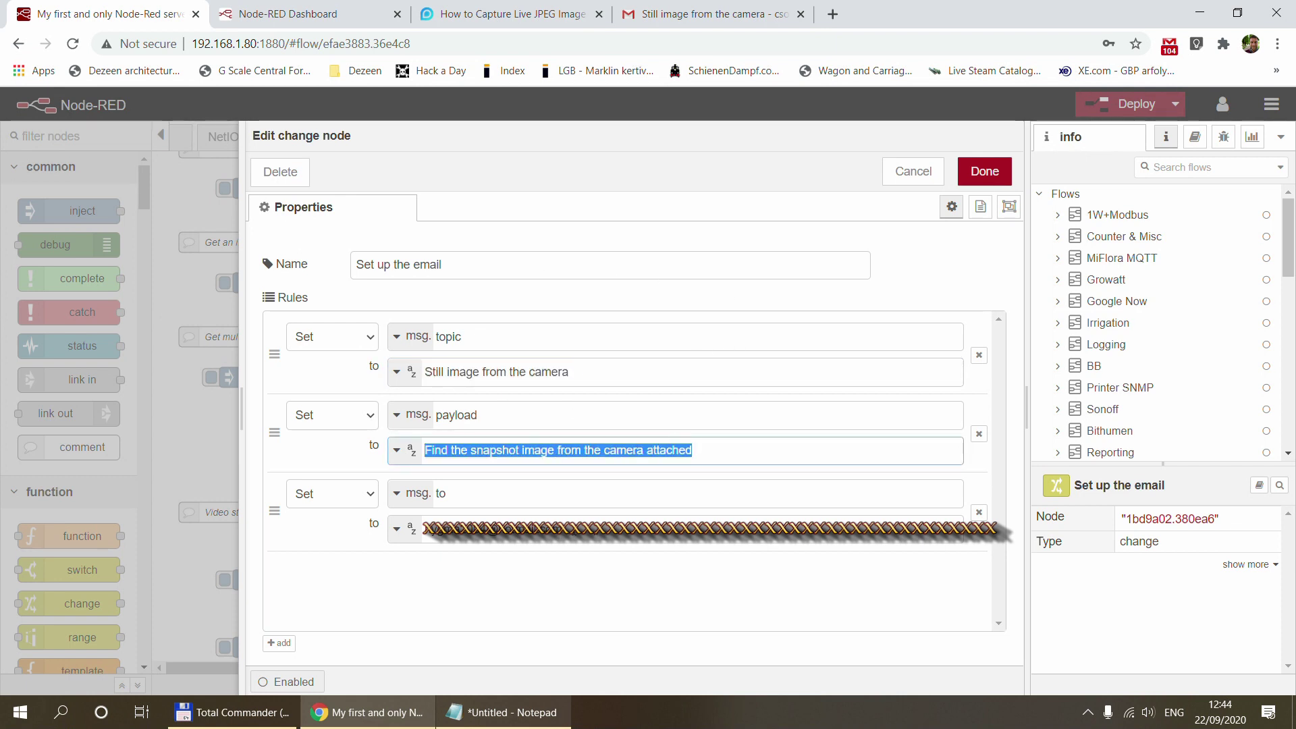
click(909, 173)
Review the "Collect images" function code, highlighting the imagenumber variable and its value, and cancel without changes
click(652, 381)
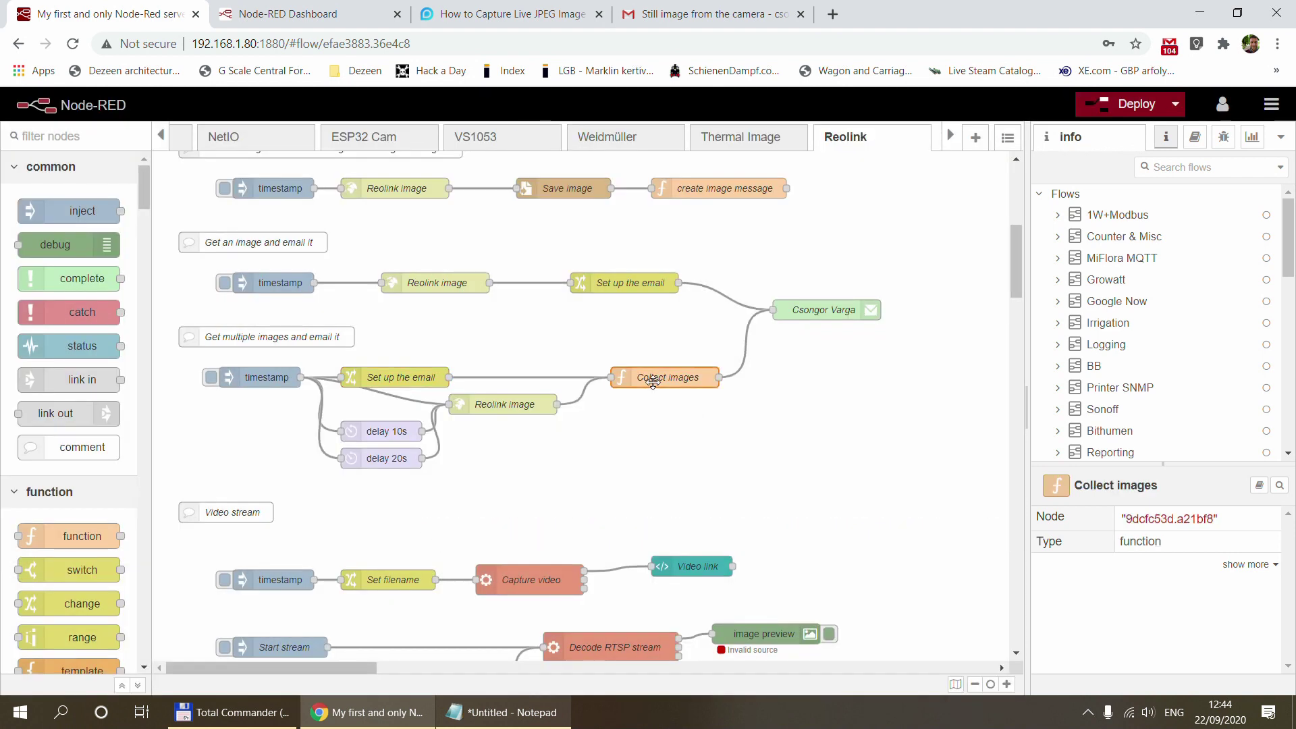
double_click(653, 382)
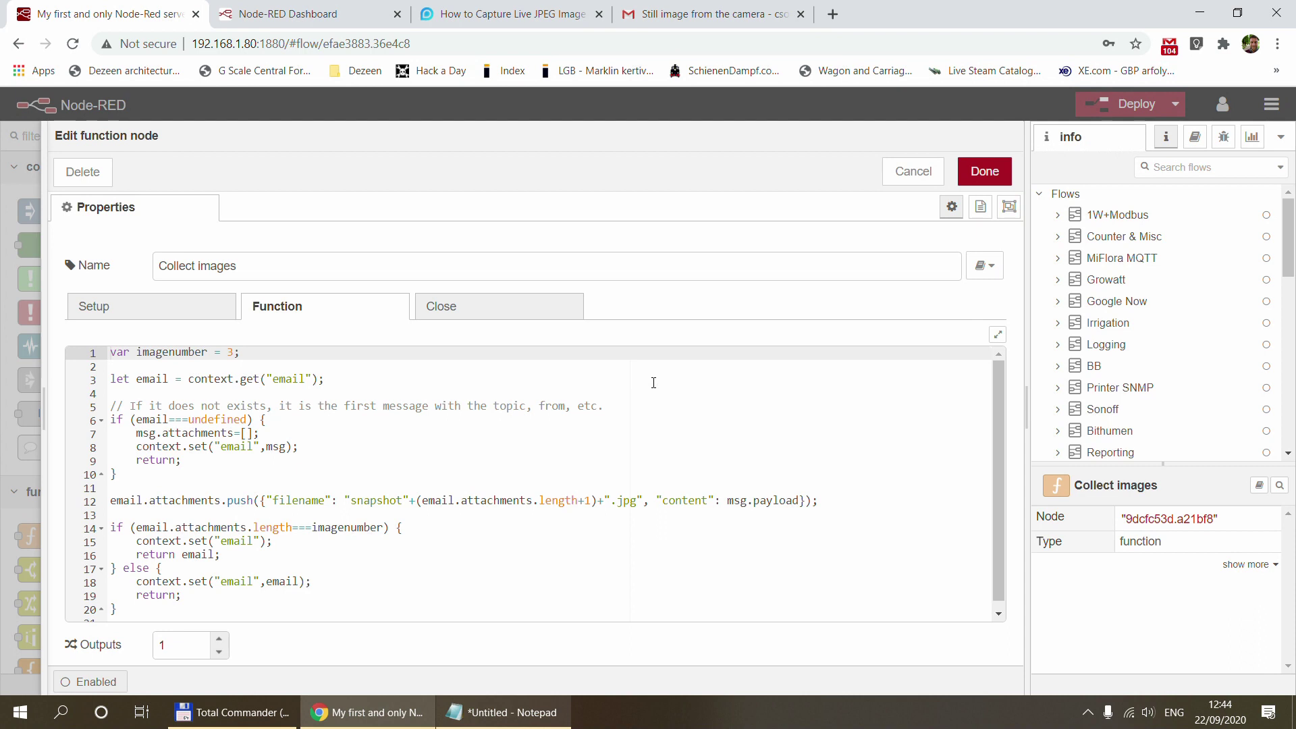
scroll(653, 383, down, 1)
scroll(518, 492, up, 1)
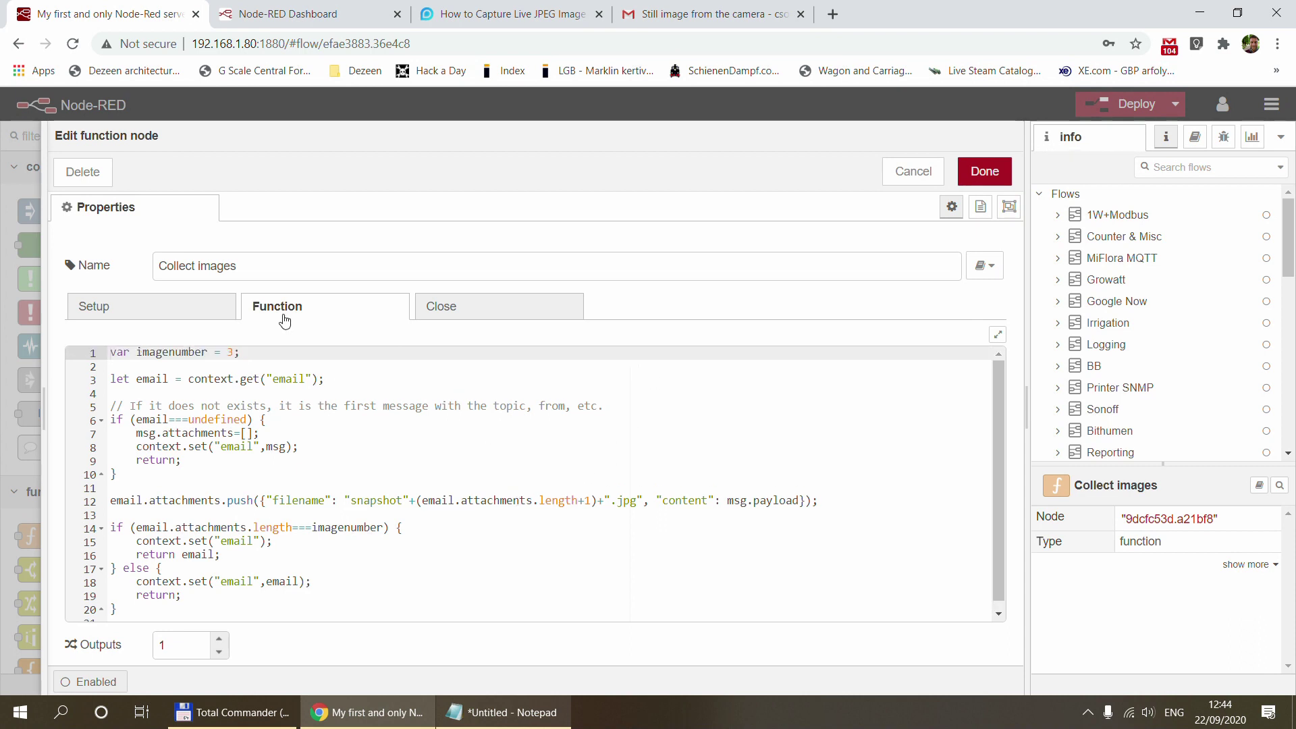
drag(110, 351, 257, 352)
click(258, 351)
double_click(229, 351)
click(913, 172)
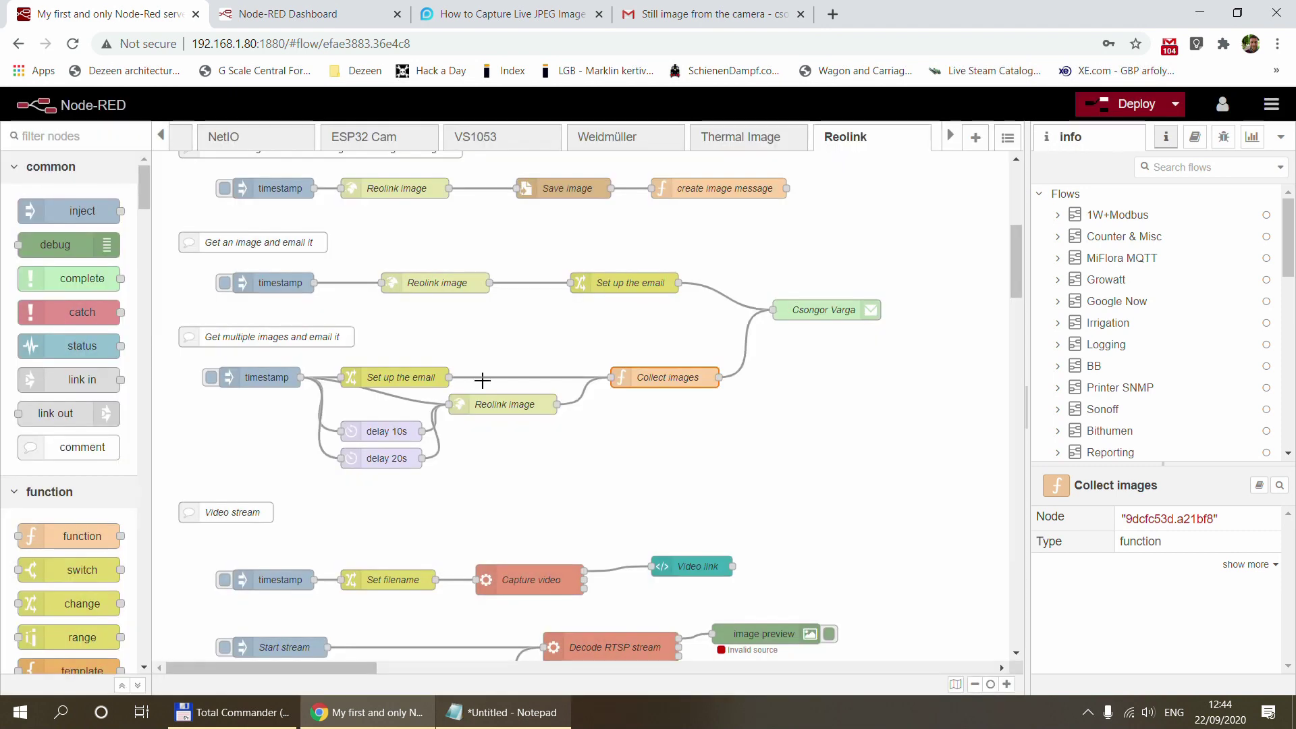
double_click(674, 375)
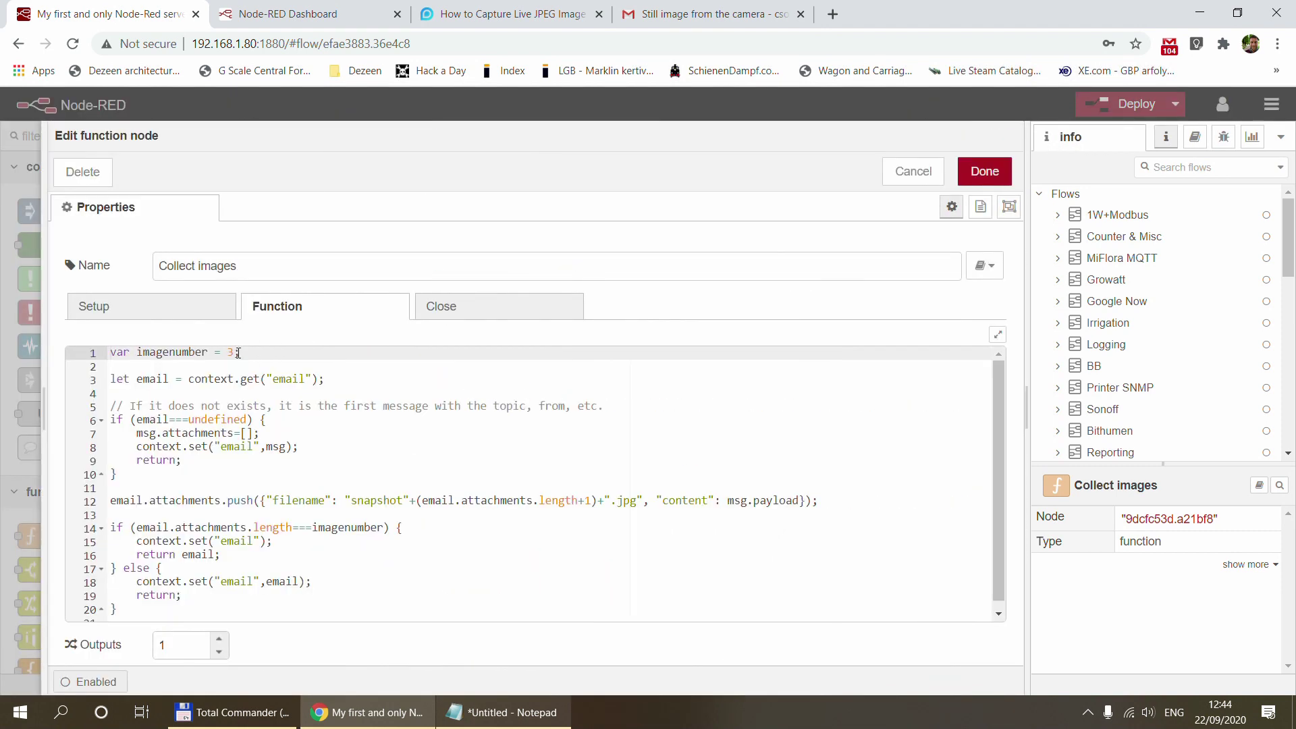
click(913, 171)
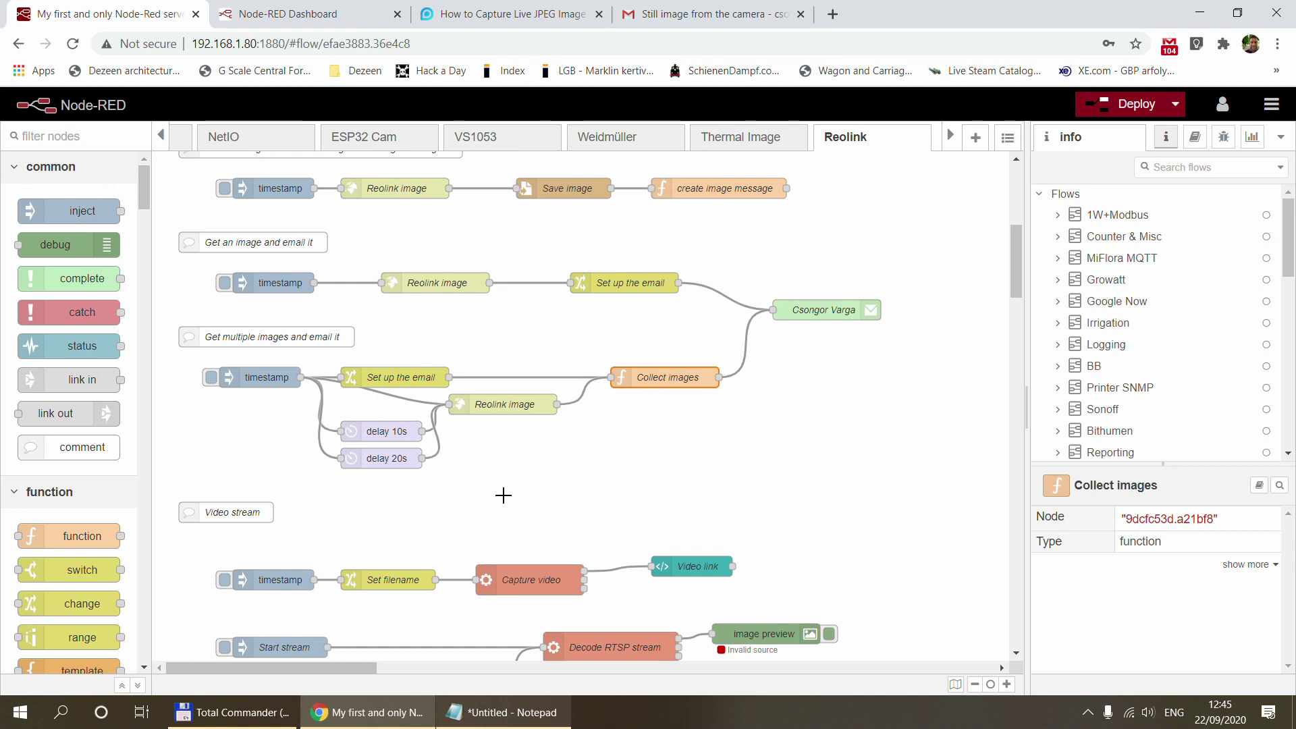
Examine the multiple-image email's attachments in Gmail, and return to the Reolink flow to highlight the Video stream section
key(ctrl+4)
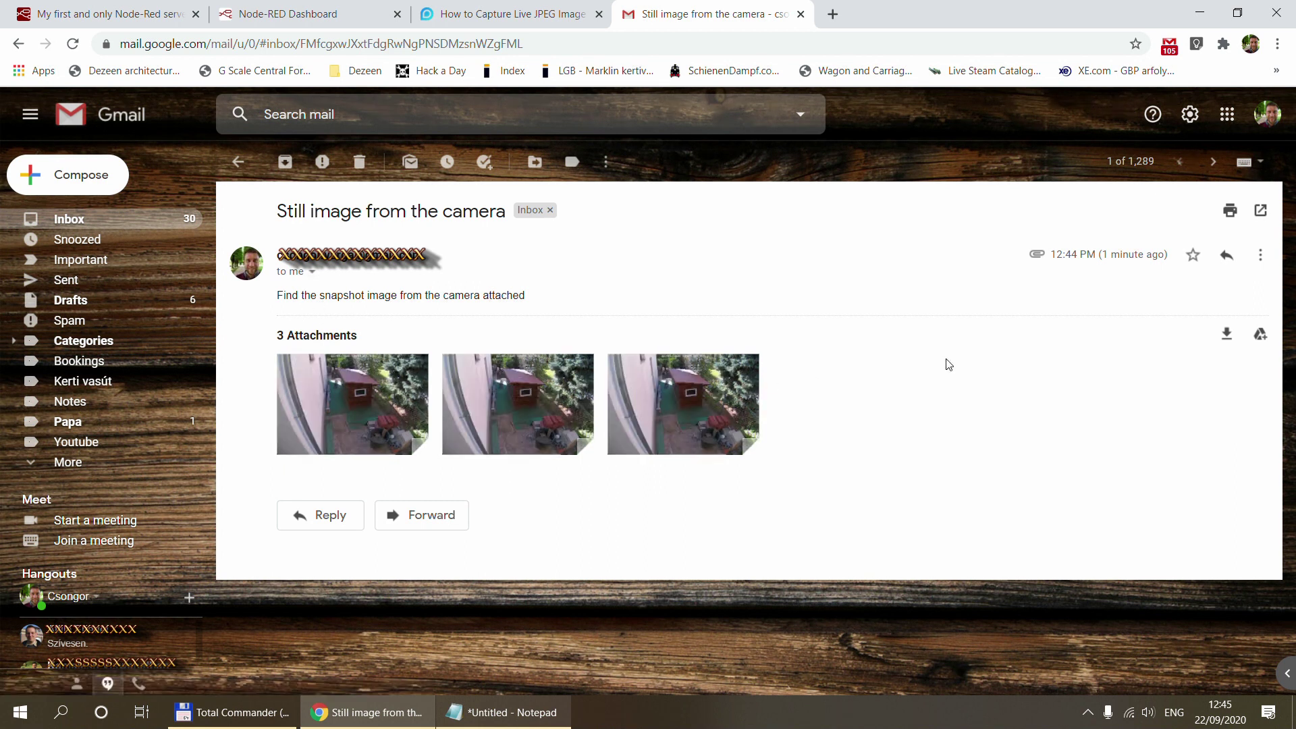
click(115, 14)
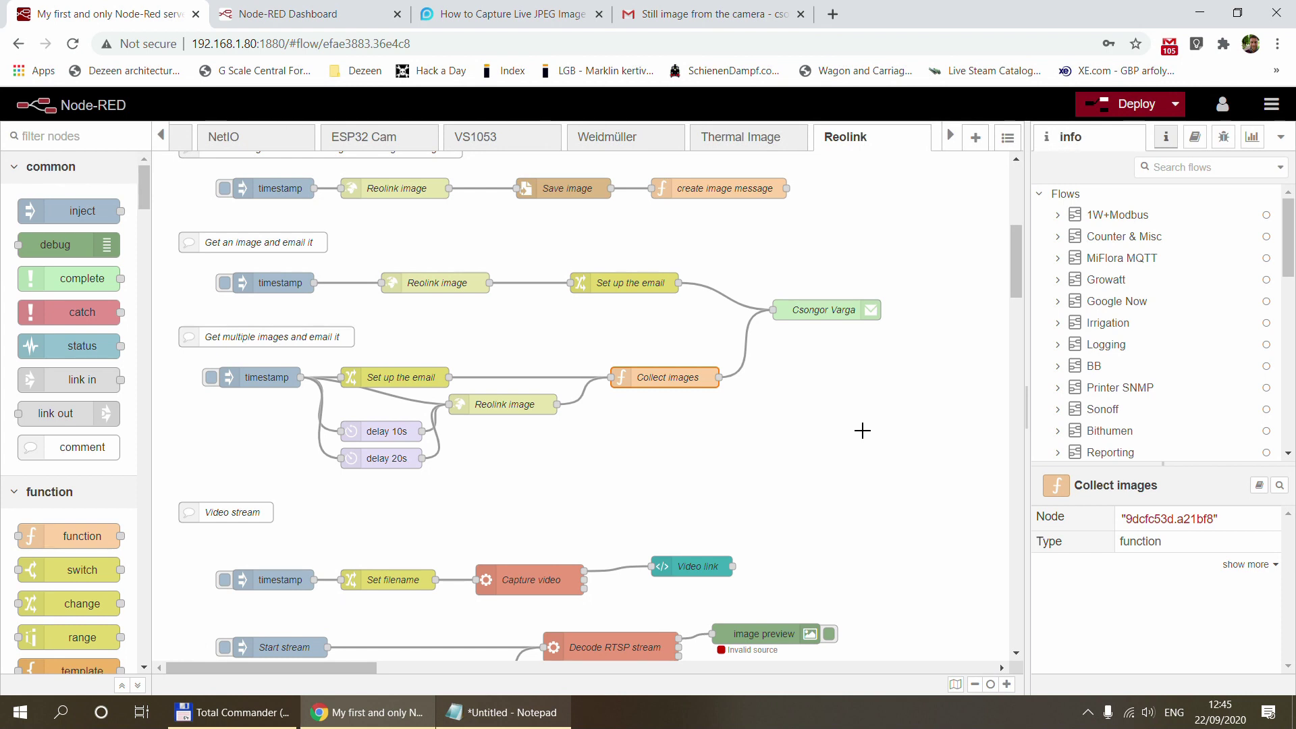
scroll(861, 430, up, 6)
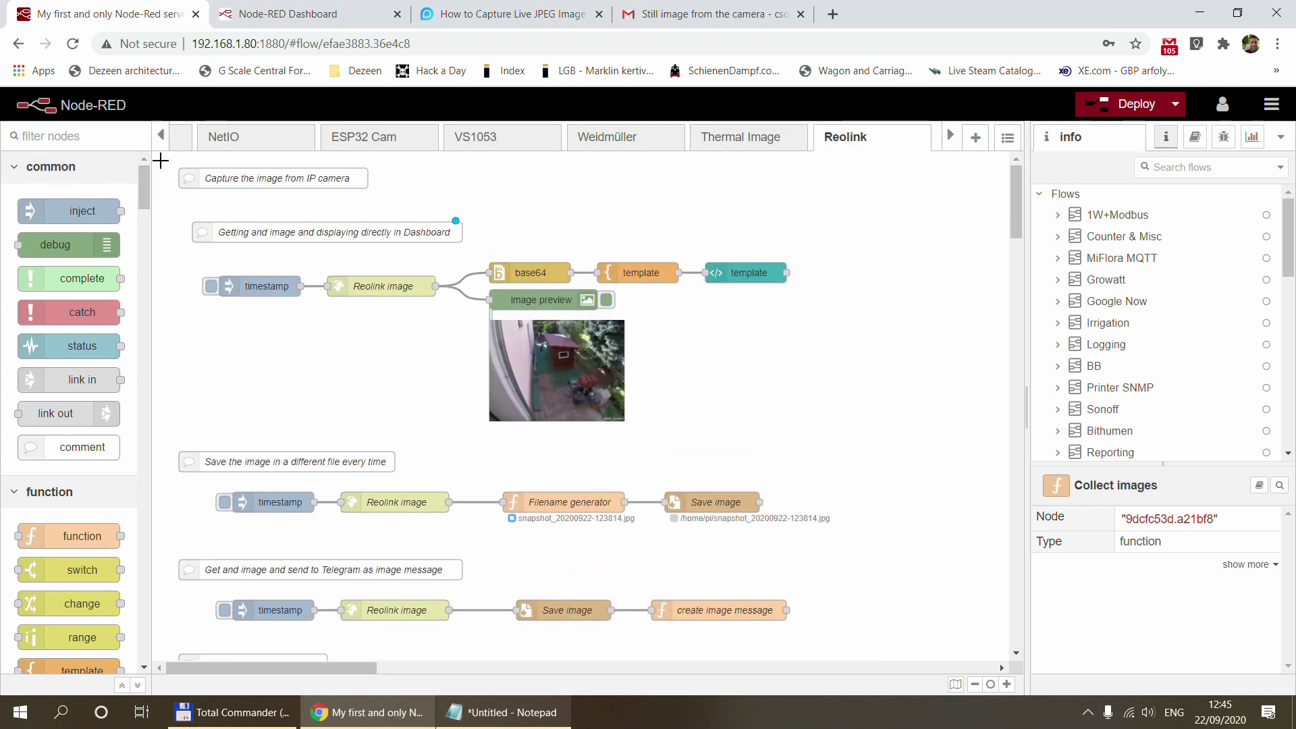
scroll(161, 160, down, 10)
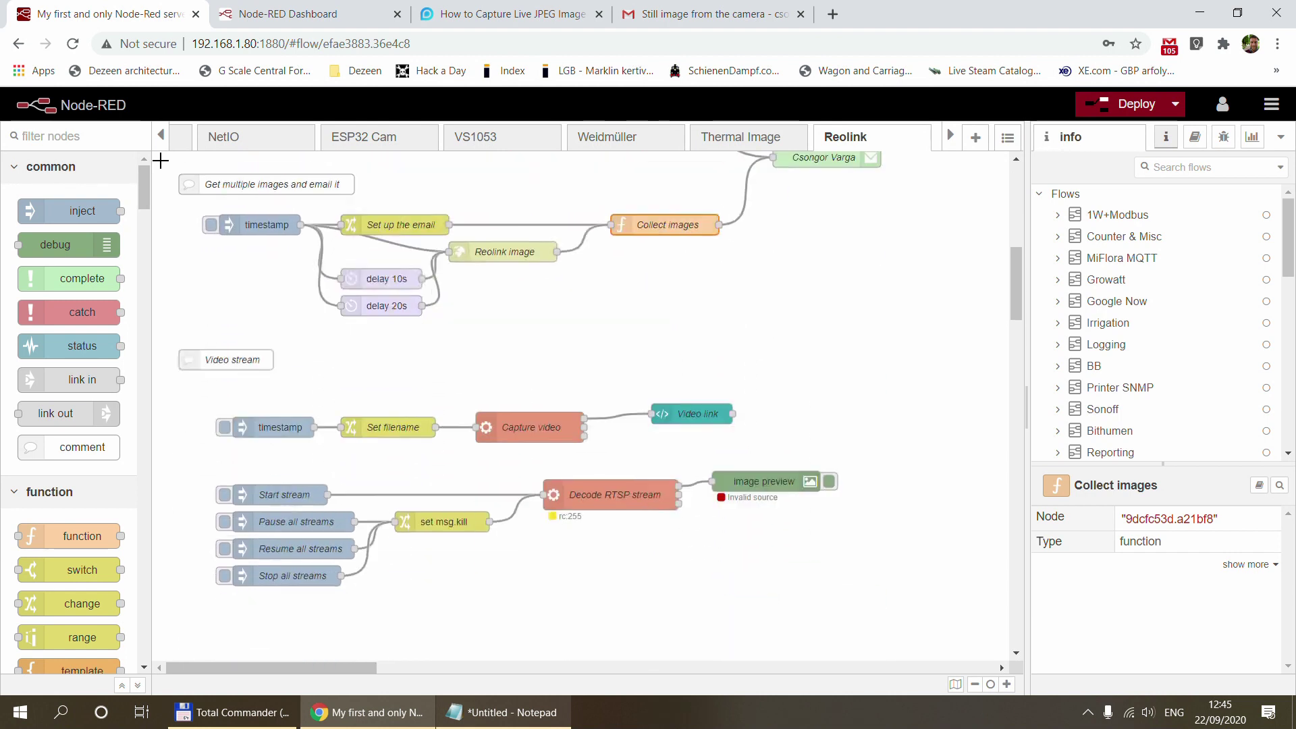
drag(164, 236, 920, 515)
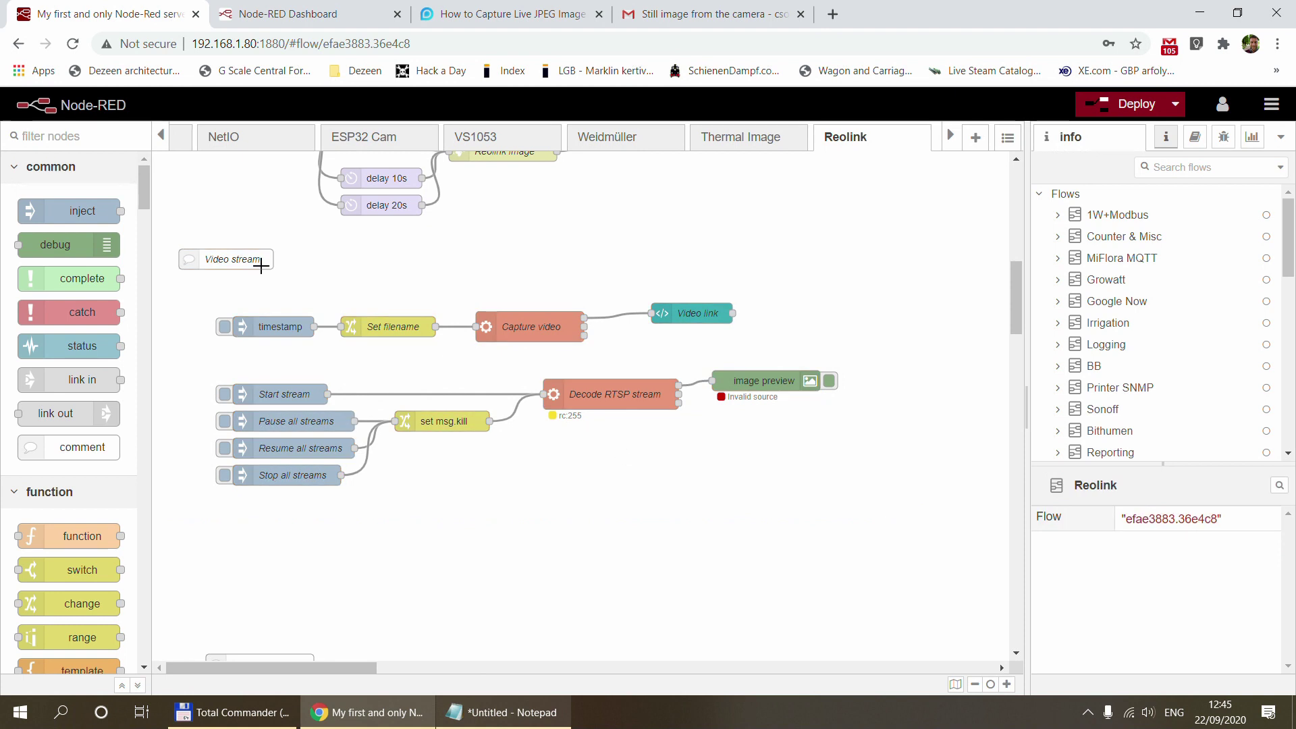
Copy the Reolink article link from the Video stream comment and open it in place of the JPEG snapshot article
double_click(225, 259)
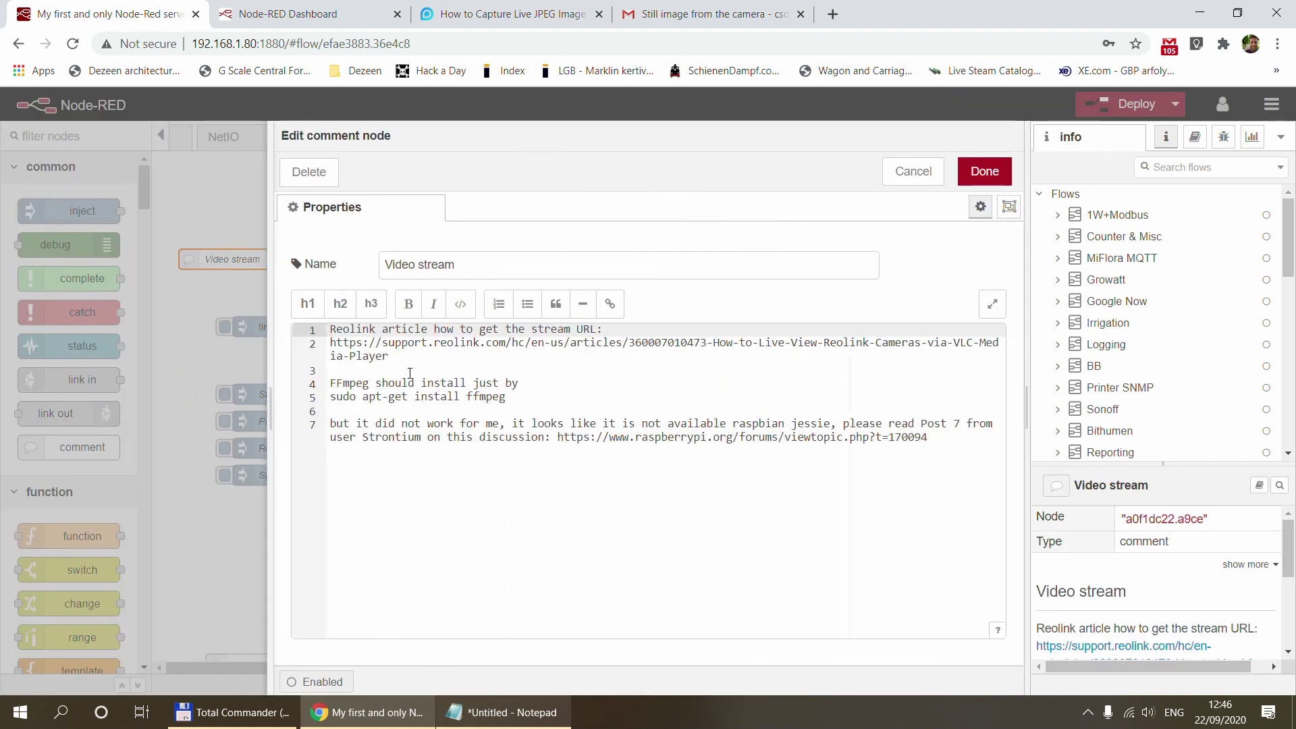
triple_click(323, 344)
key(ctrl+c)
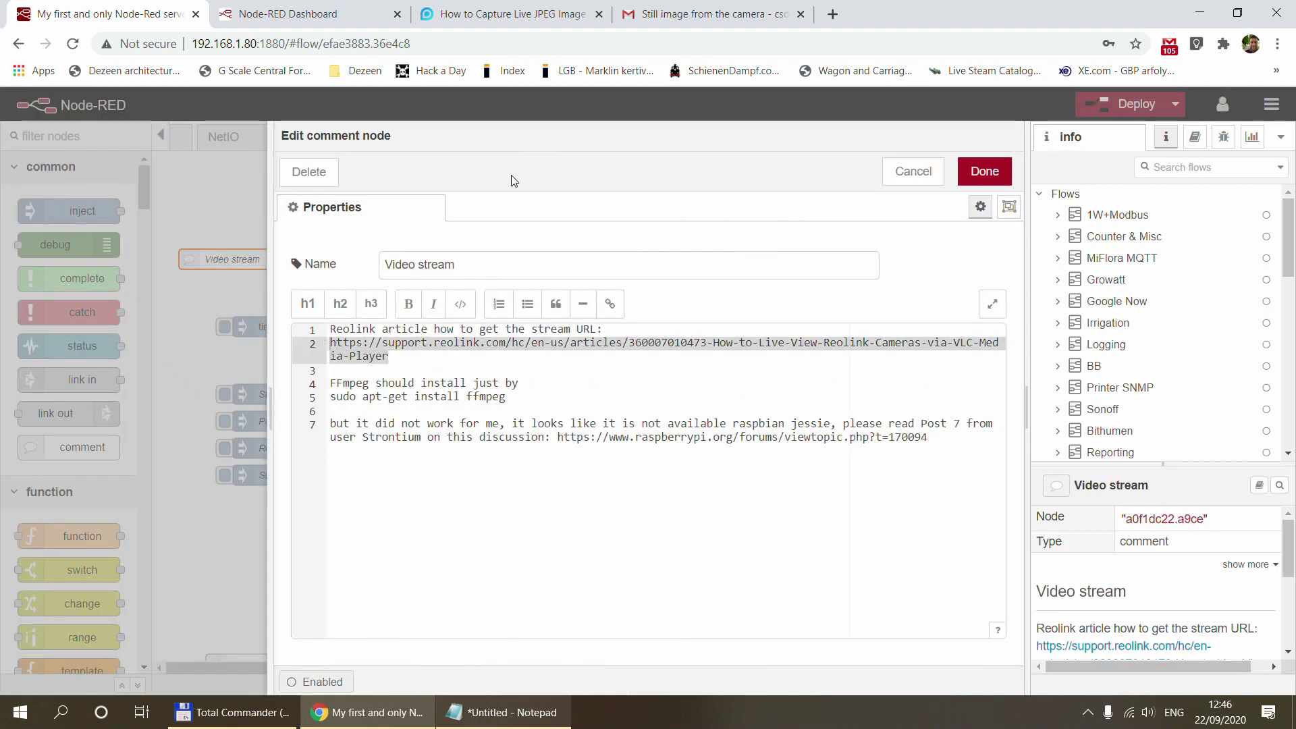
click(506, 13)
key(ctrl+v)
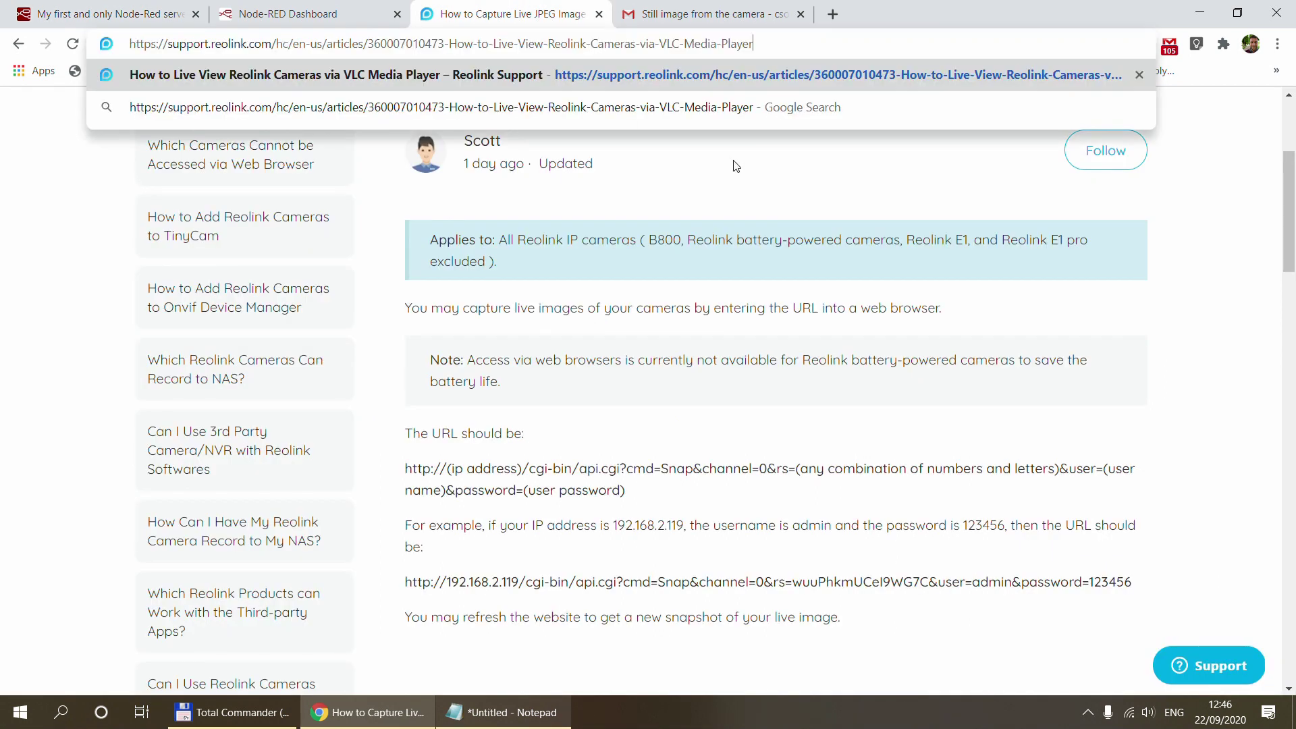
key(Return)
Examine the VLC article's "Applies to" camera list, highlighting it, and continue to Step 3 about the RTSP URL
scroll(767, 264, down, 3)
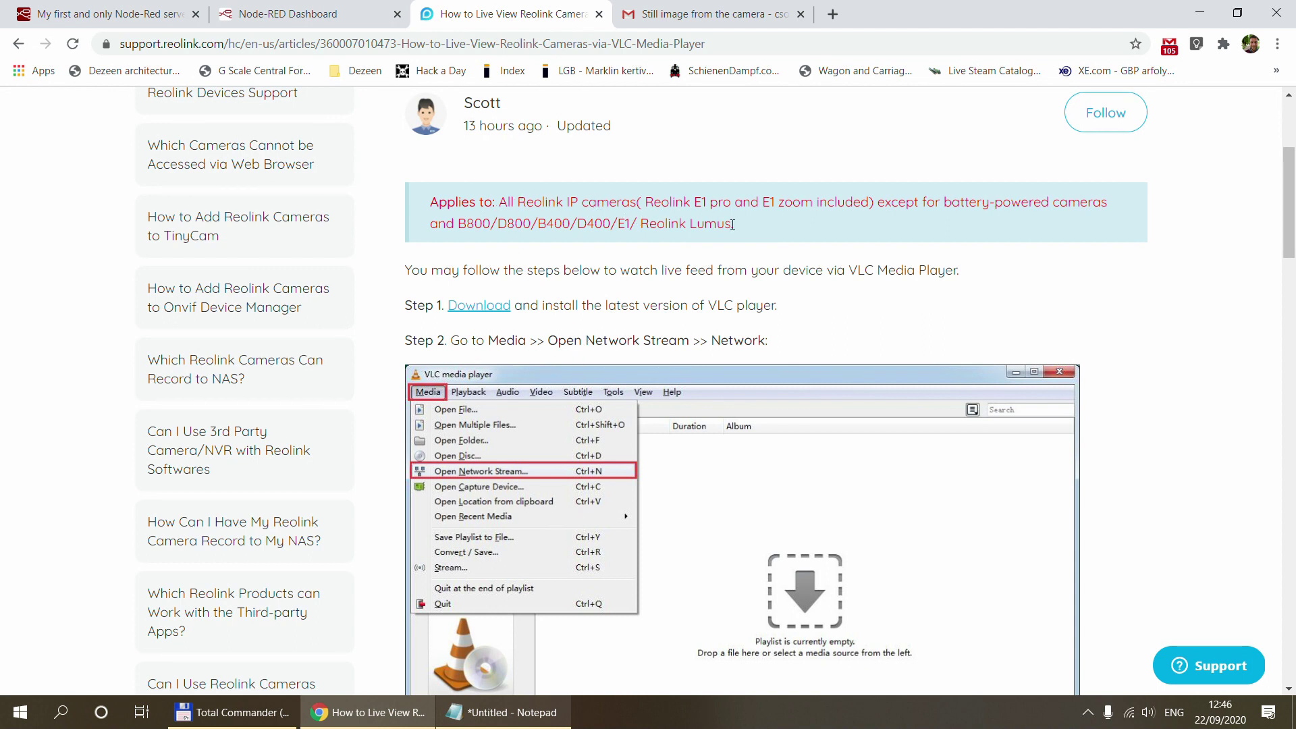
drag(743, 231, 497, 201)
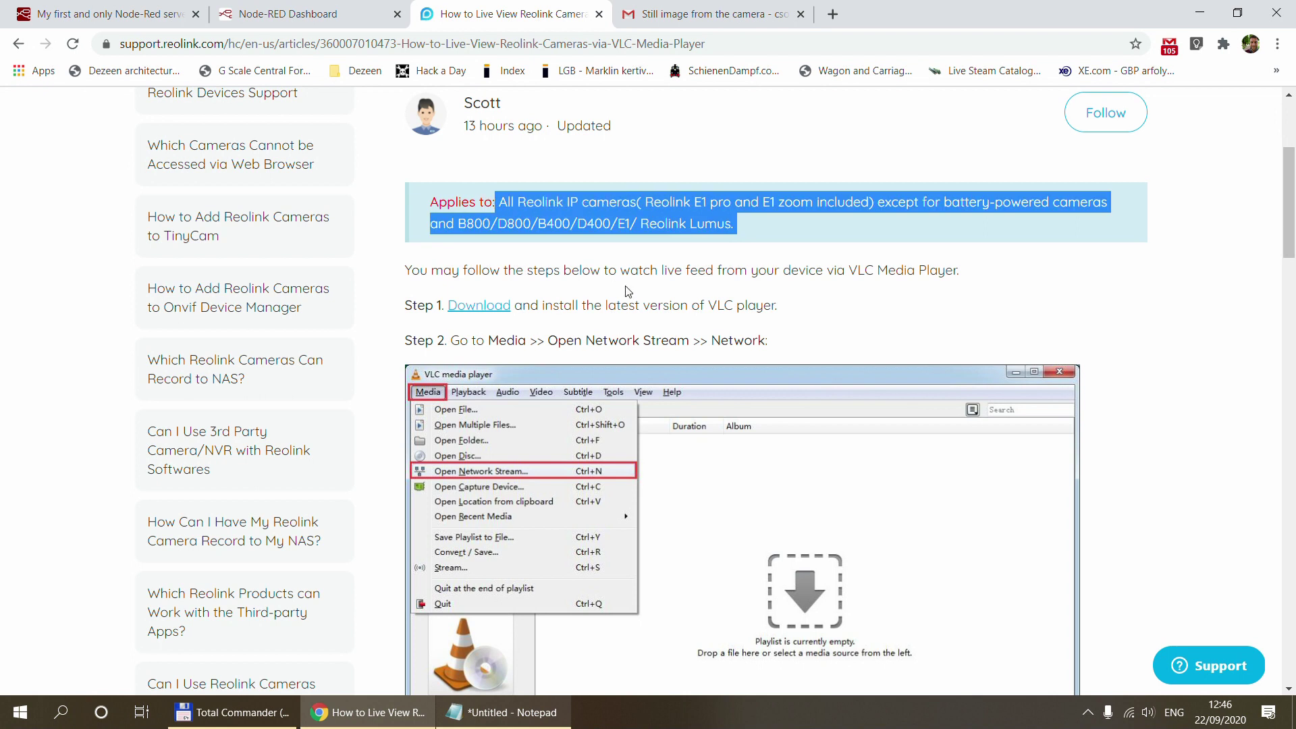
click(625, 292)
scroll(661, 305, down, 1)
scroll(661, 306, down, 8)
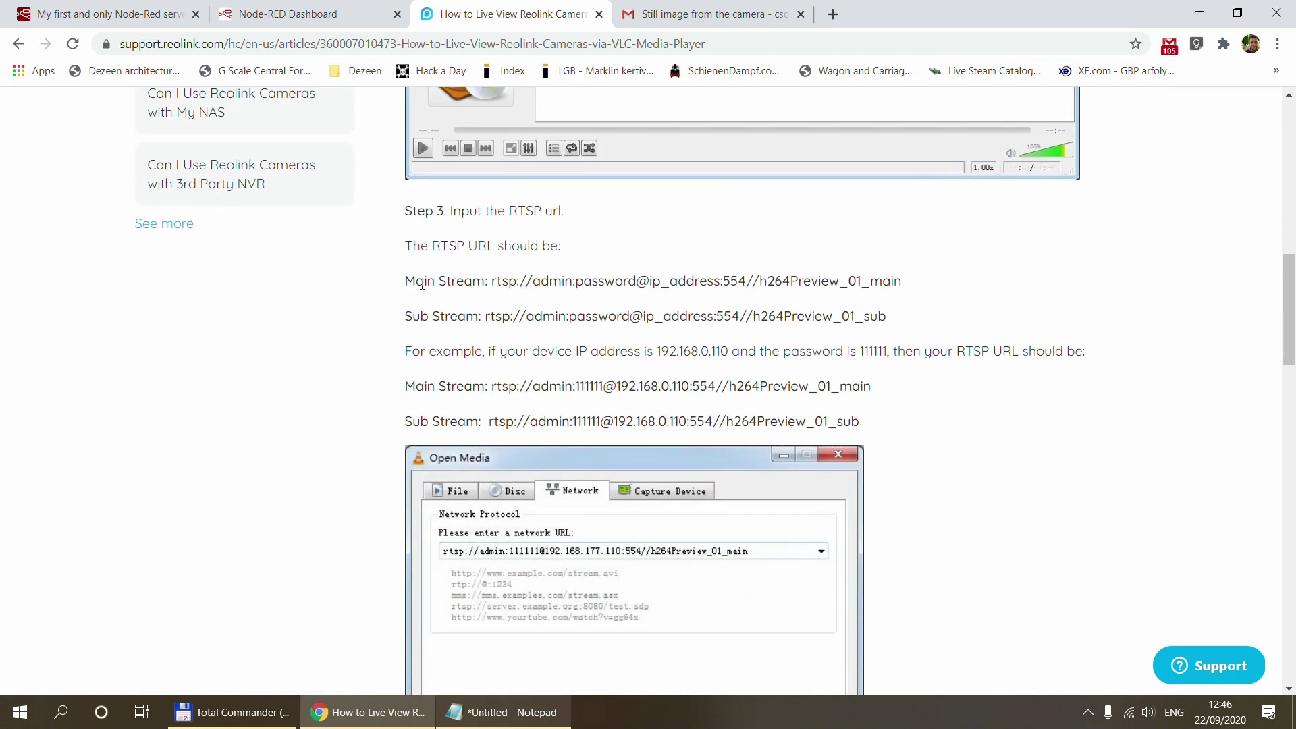
Highlight the Main Stream RTSP URL format with its address and credential parts, and the Sub Stream URL format
drag(408, 281, 790, 284)
click(871, 282)
drag(919, 284, 489, 259)
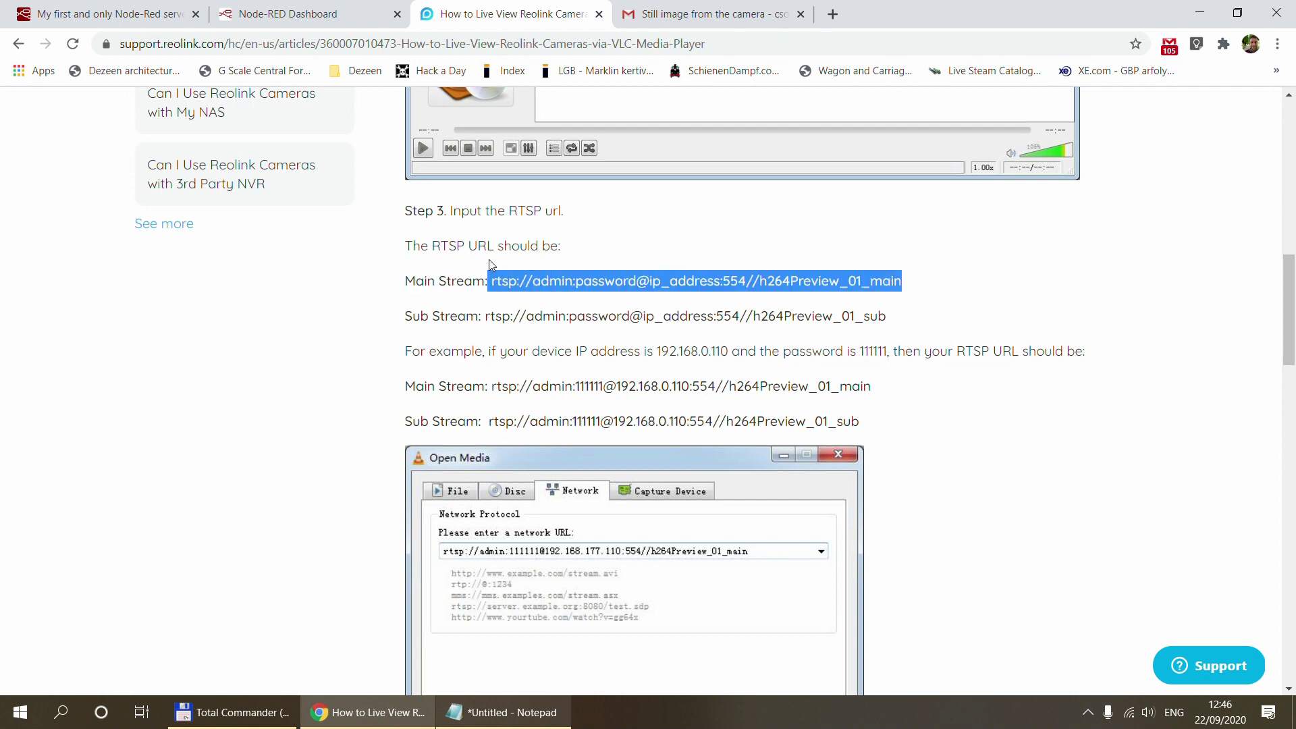
click(654, 285)
drag(654, 281, 731, 282)
drag(533, 281, 629, 279)
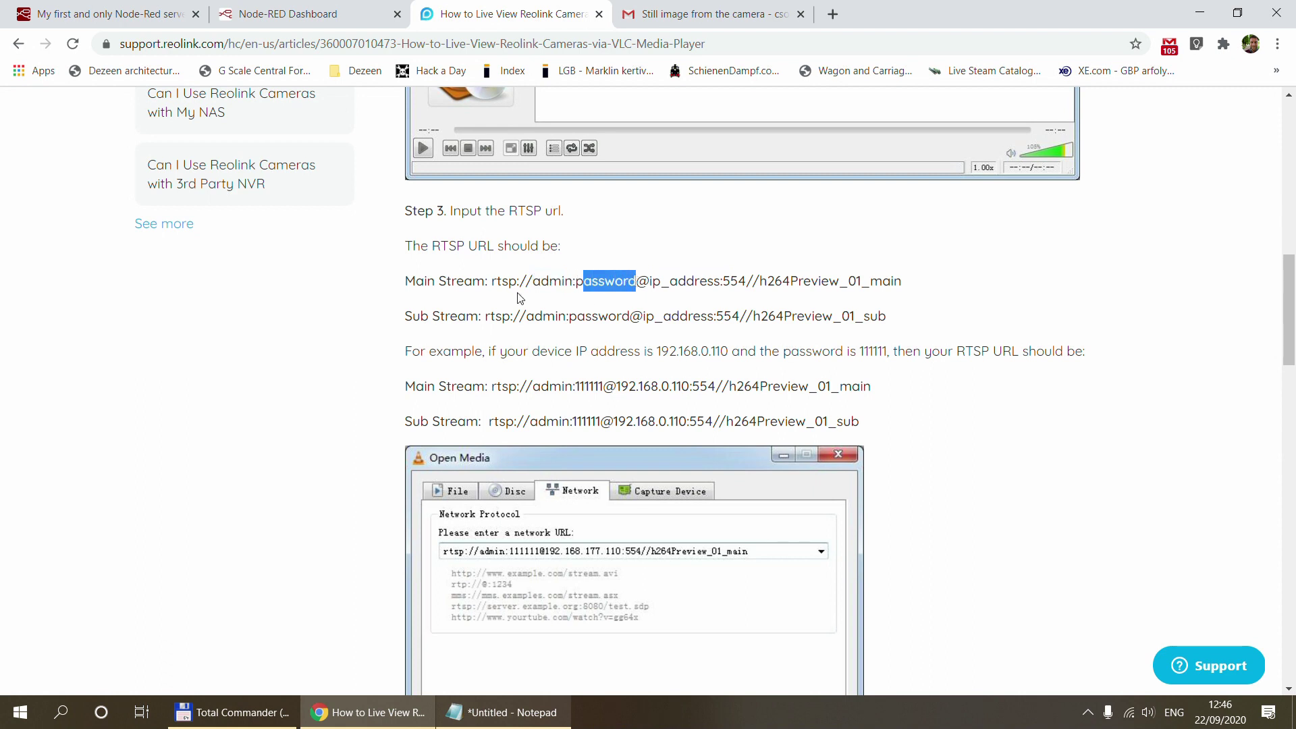
click(610, 280)
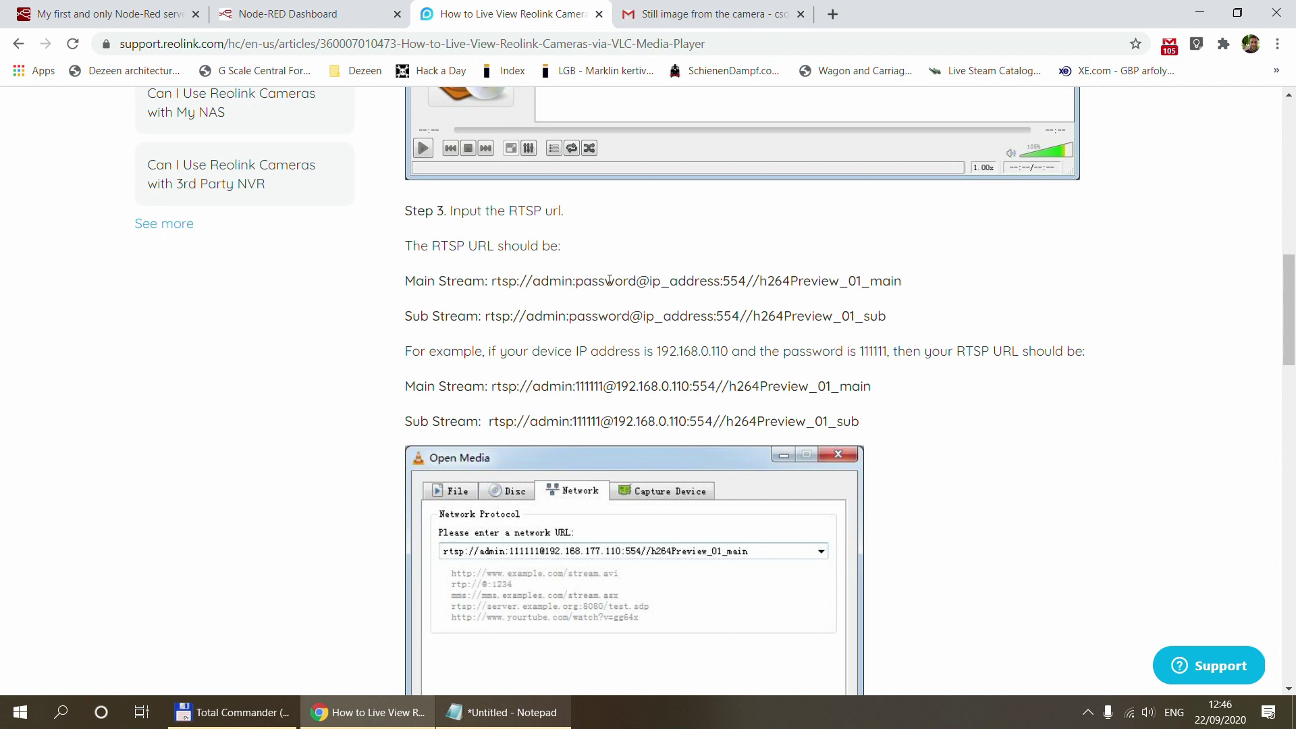
drag(906, 288, 490, 287)
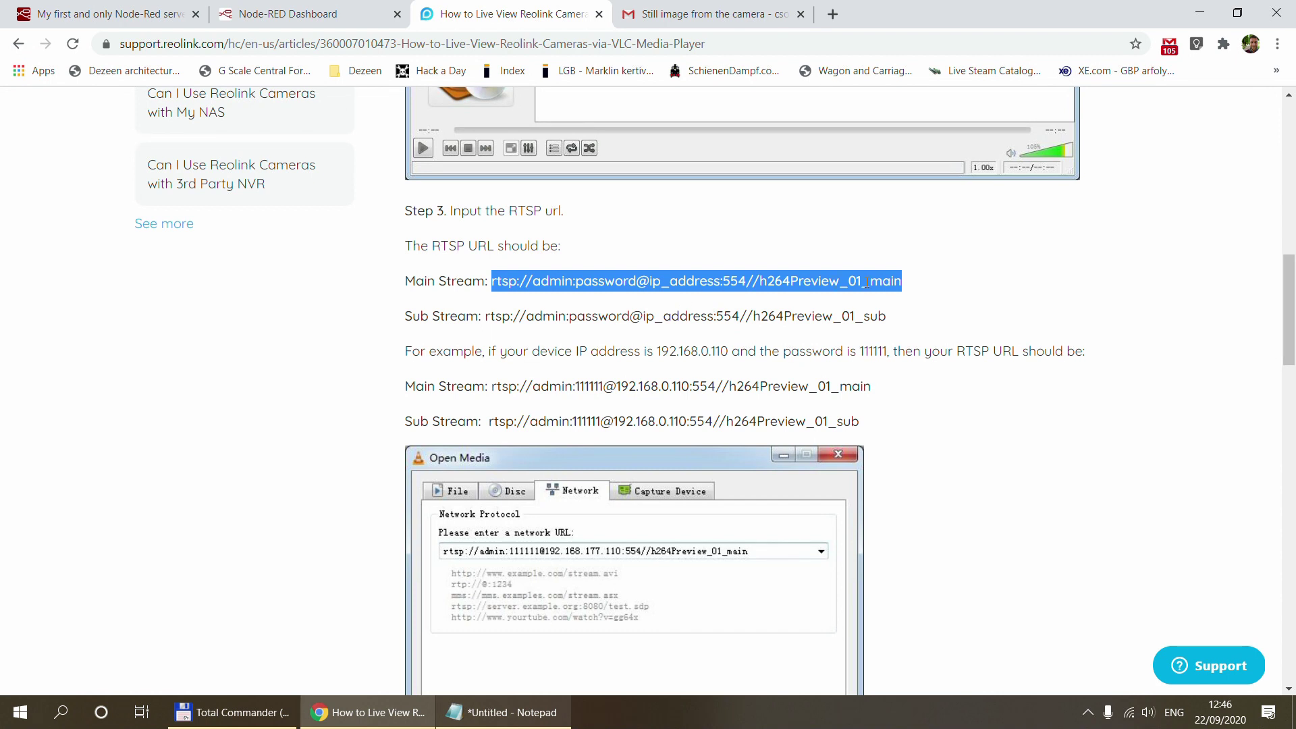
drag(906, 321, 485, 312)
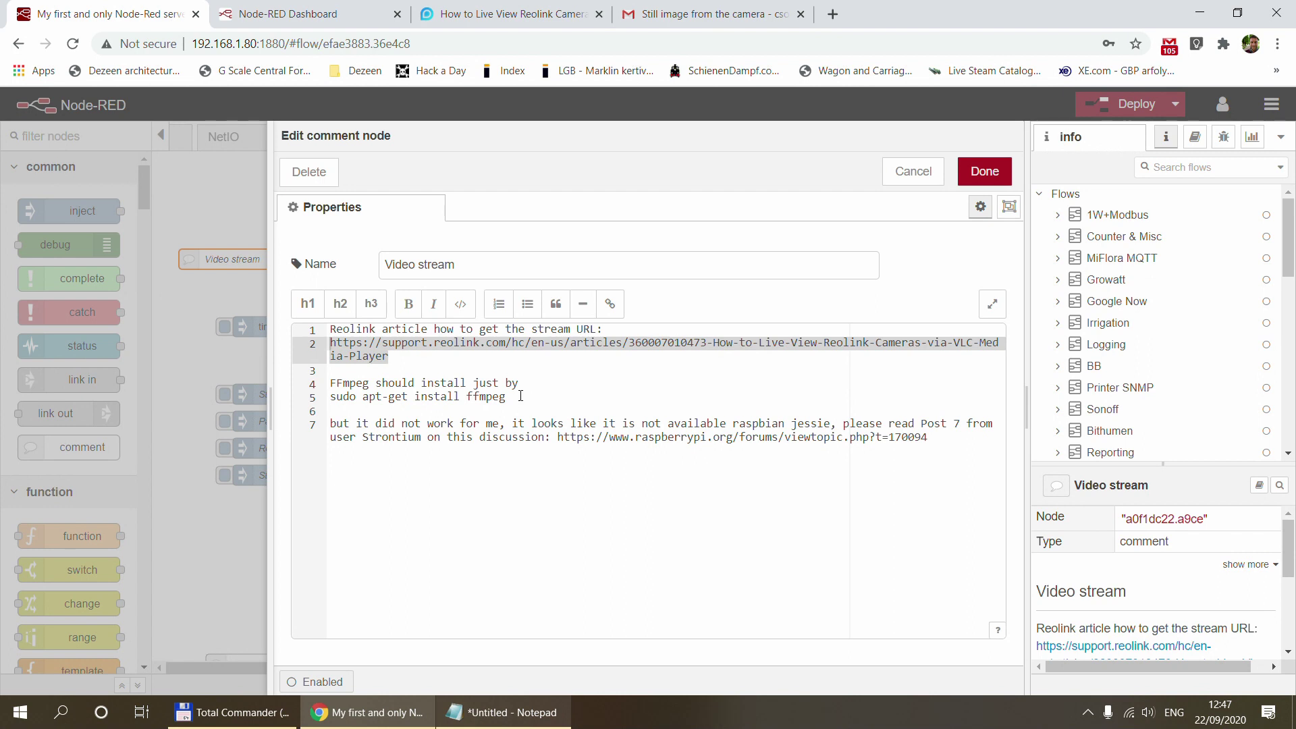
Review the Video stream comment's FFmpeg notes, highlighting "sudo apt-get install ffmpeg", the forum link and "Post 7", and cancel the edit
drag(521, 396, 327, 401)
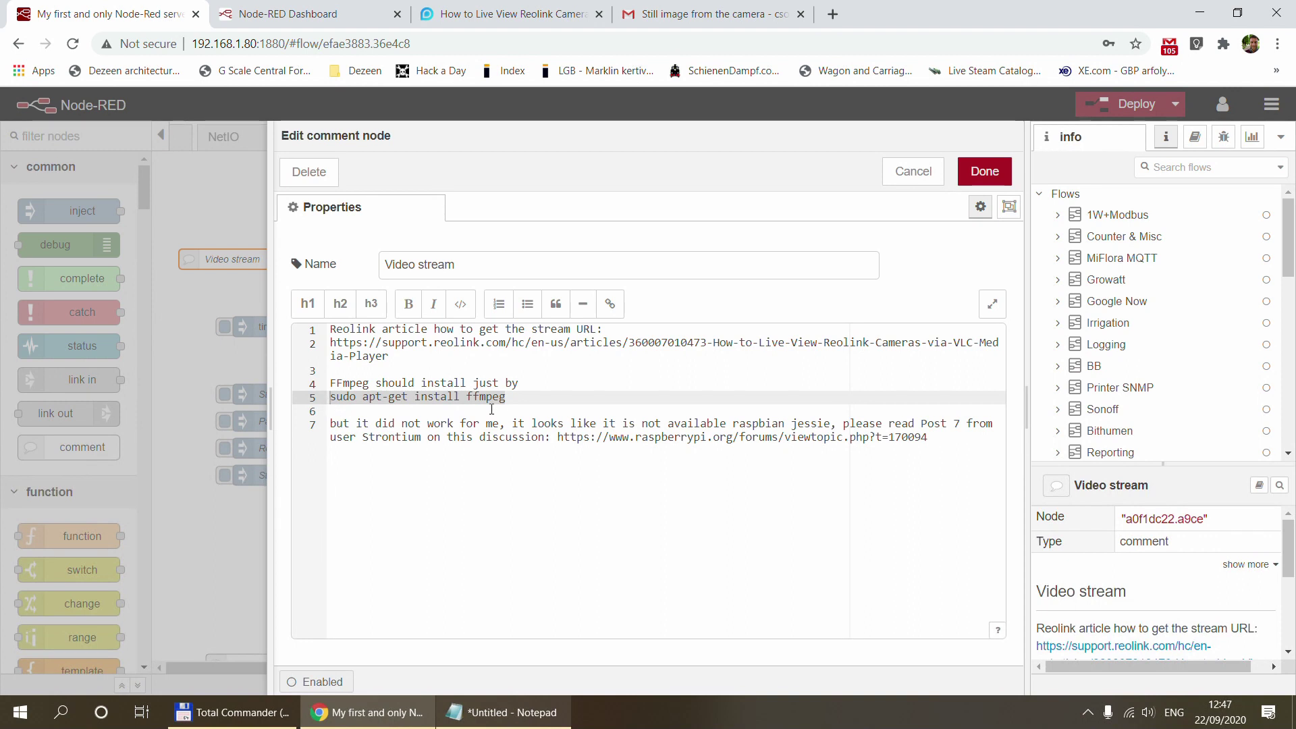
drag(517, 397, 324, 405)
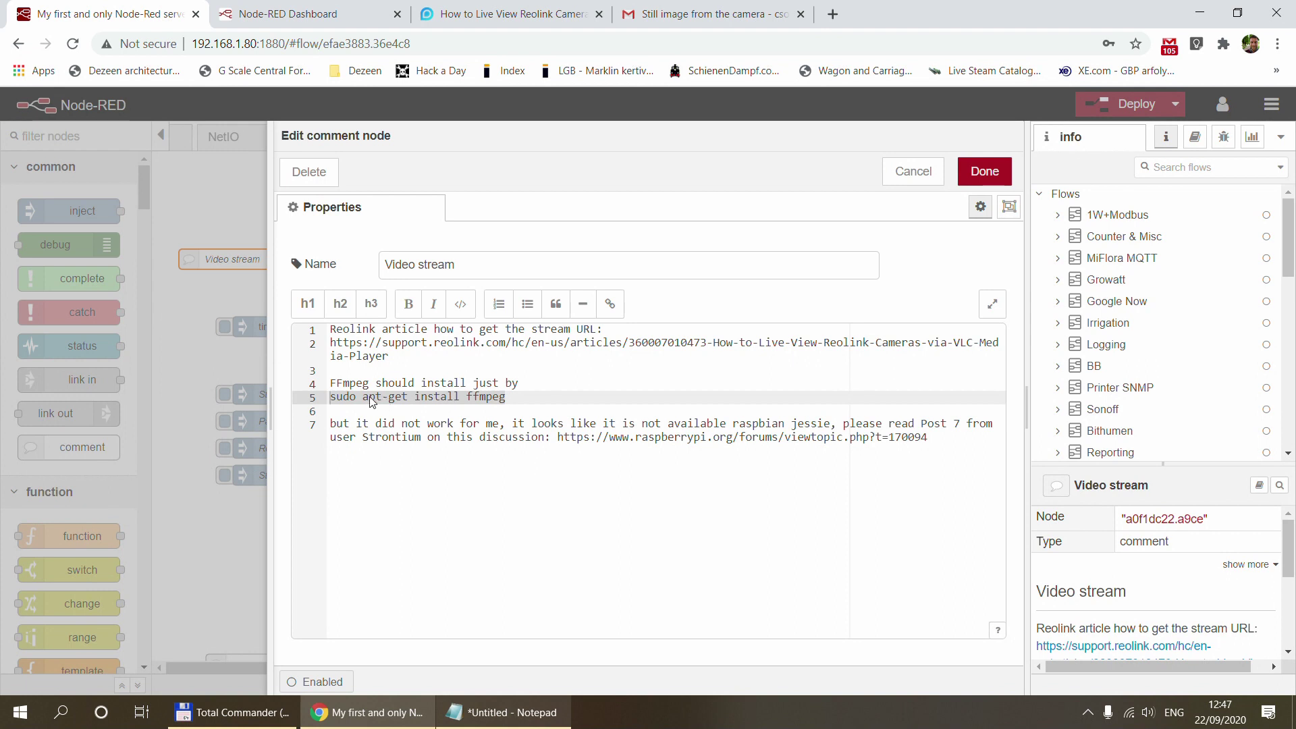
click(518, 401)
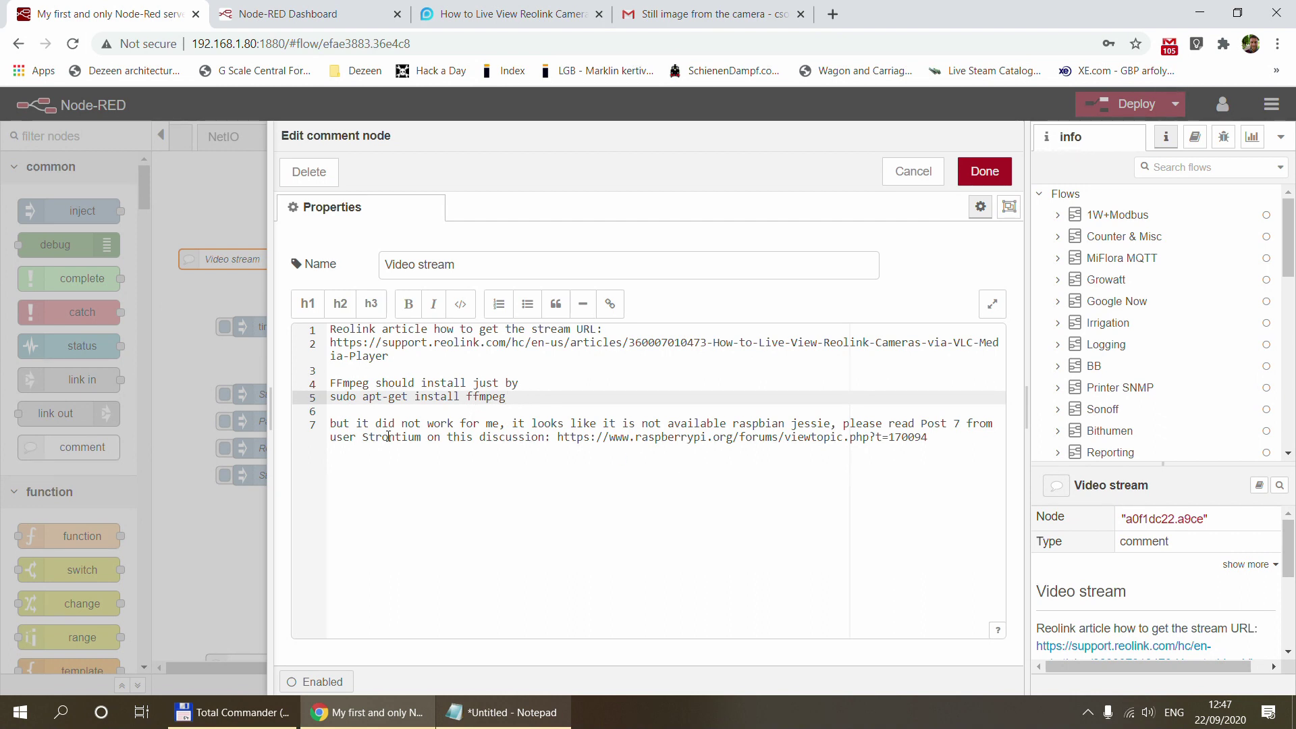
drag(556, 440, 912, 449)
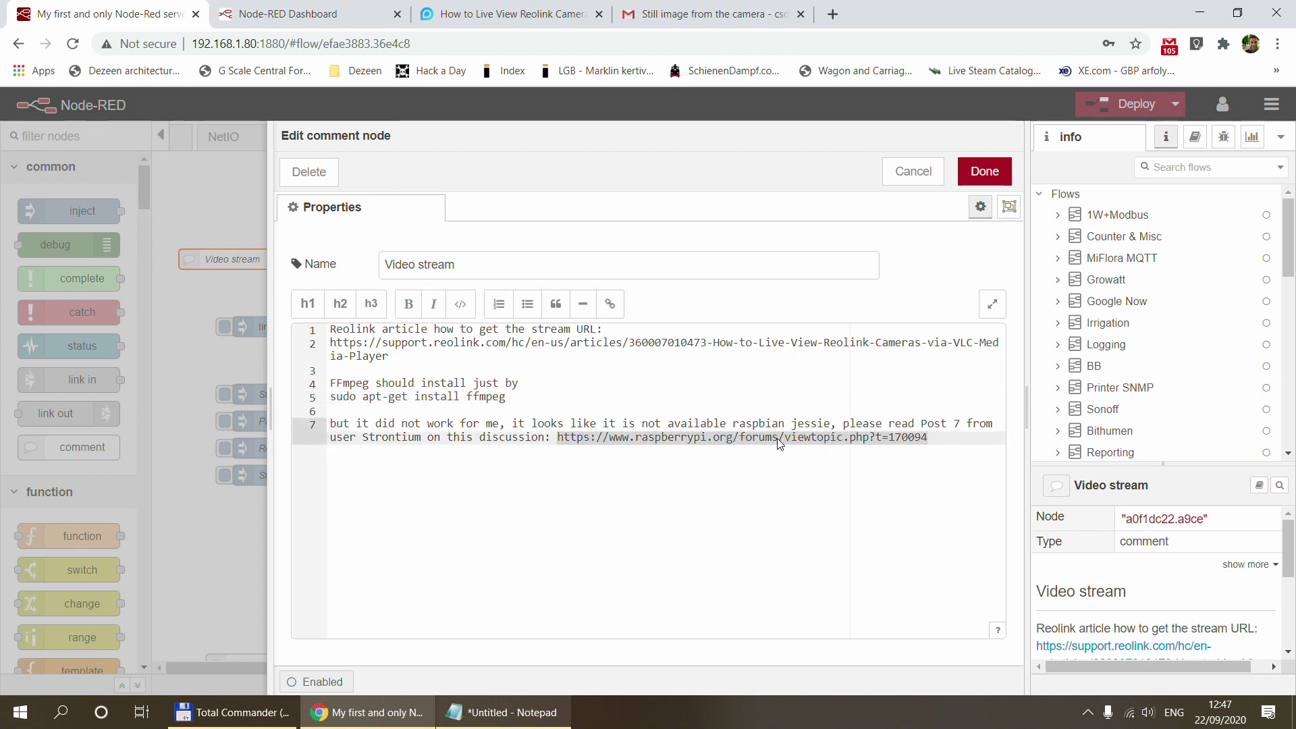
drag(921, 425, 964, 421)
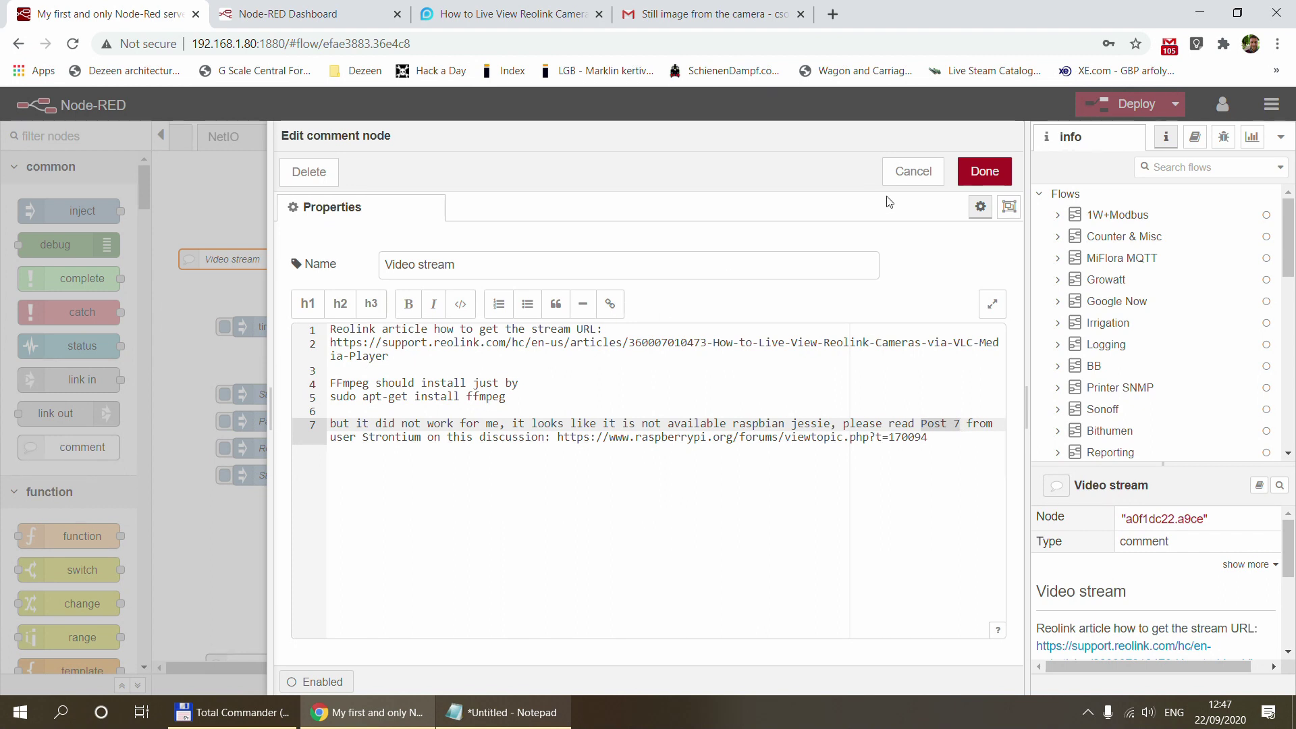
click(902, 173)
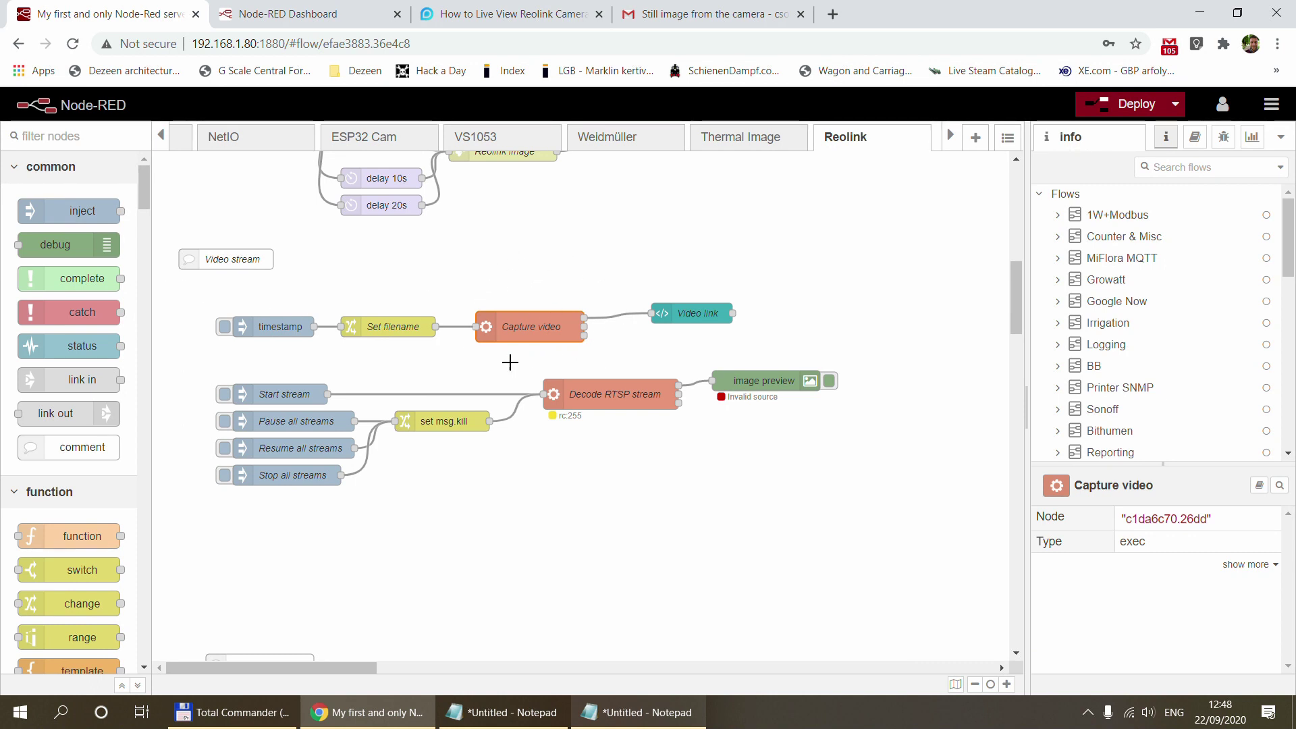
Check the Capture video node's command, cancel, and in its Notepad copy highlight "ffmpeg -rtsp_transport tcp -i" and the RTSP URL
double_click(540, 329)
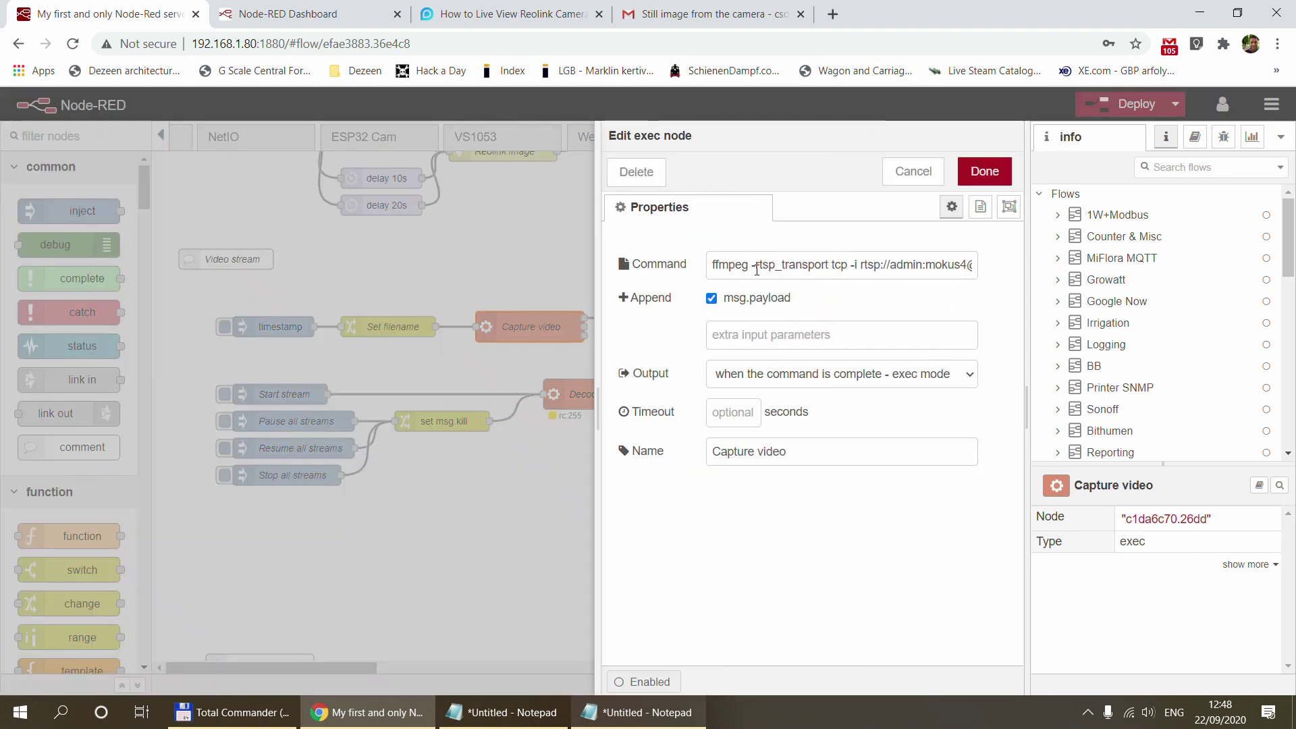
click(915, 173)
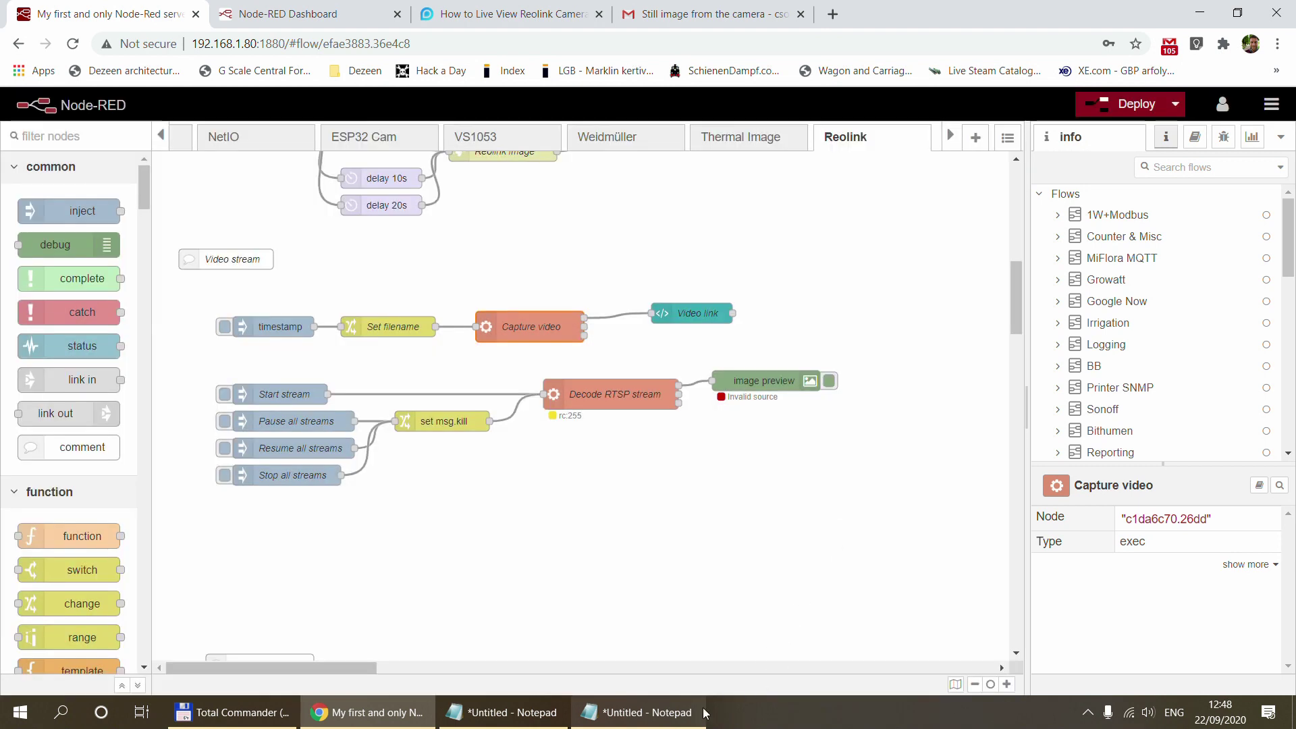
click(647, 716)
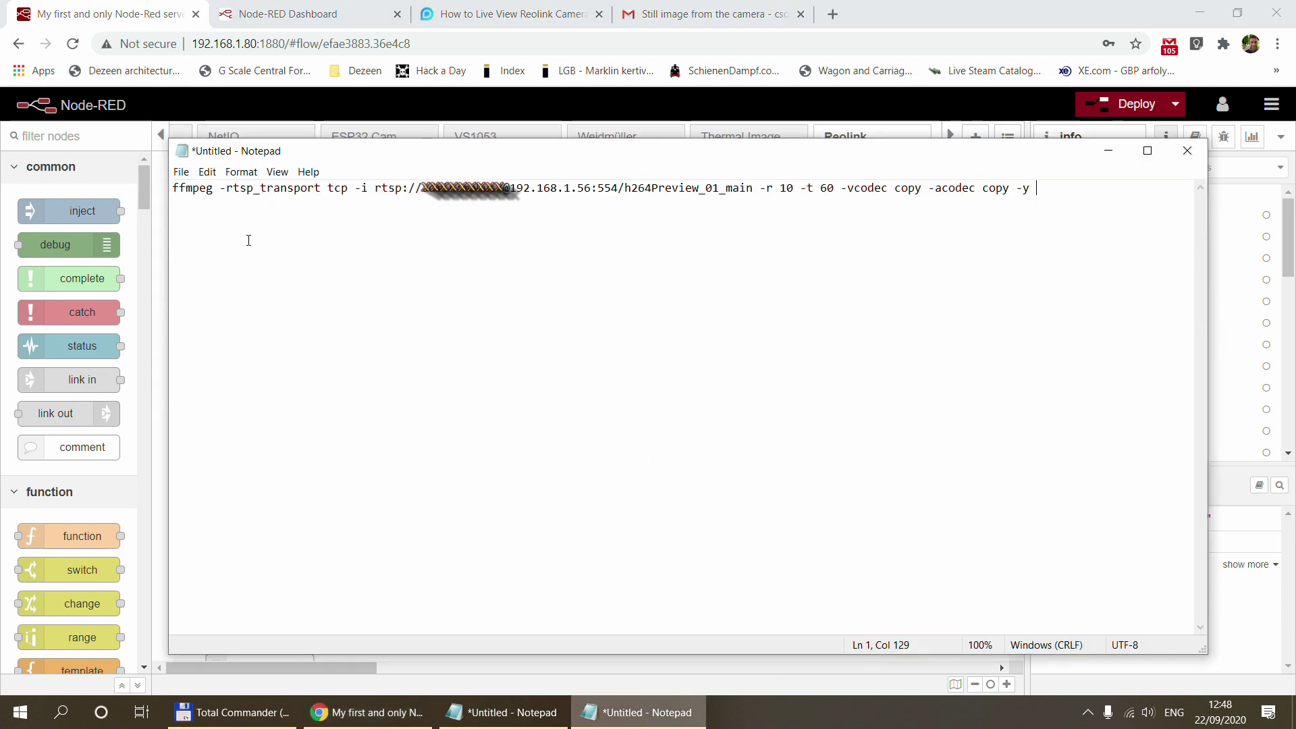
drag(173, 189, 359, 191)
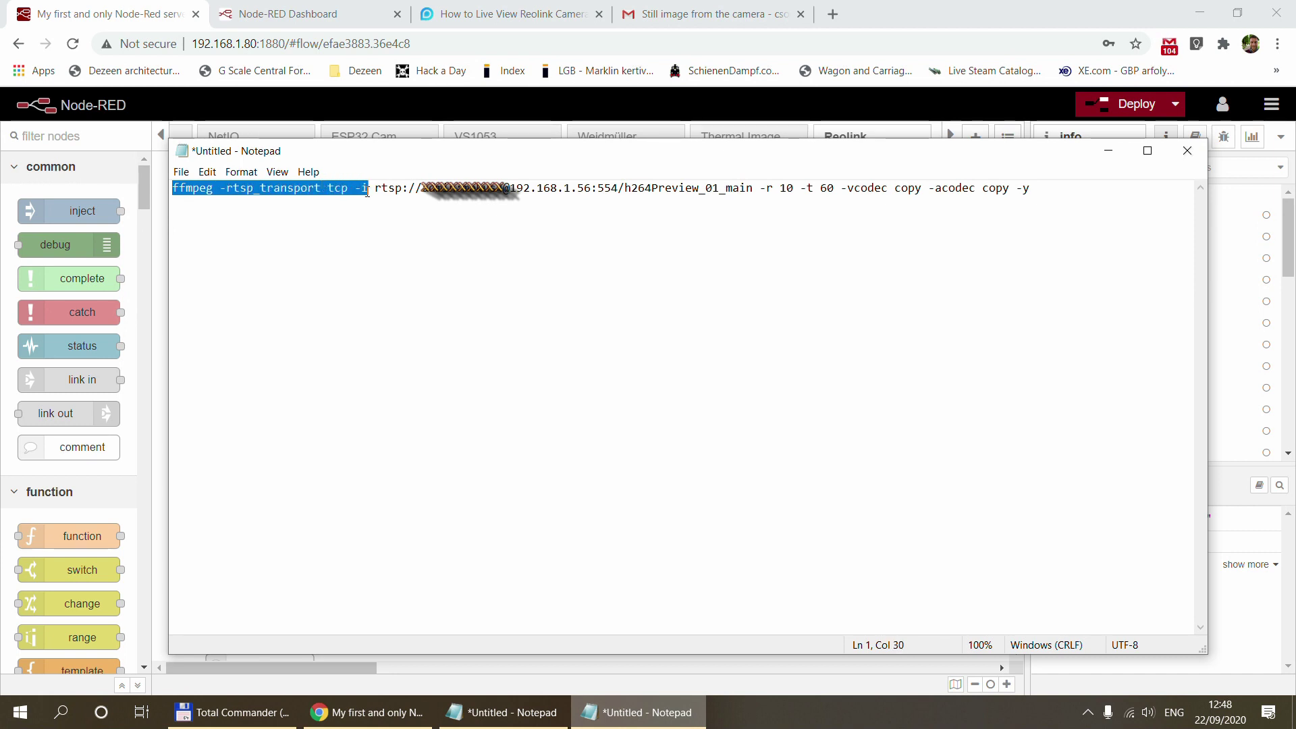
click(361, 189)
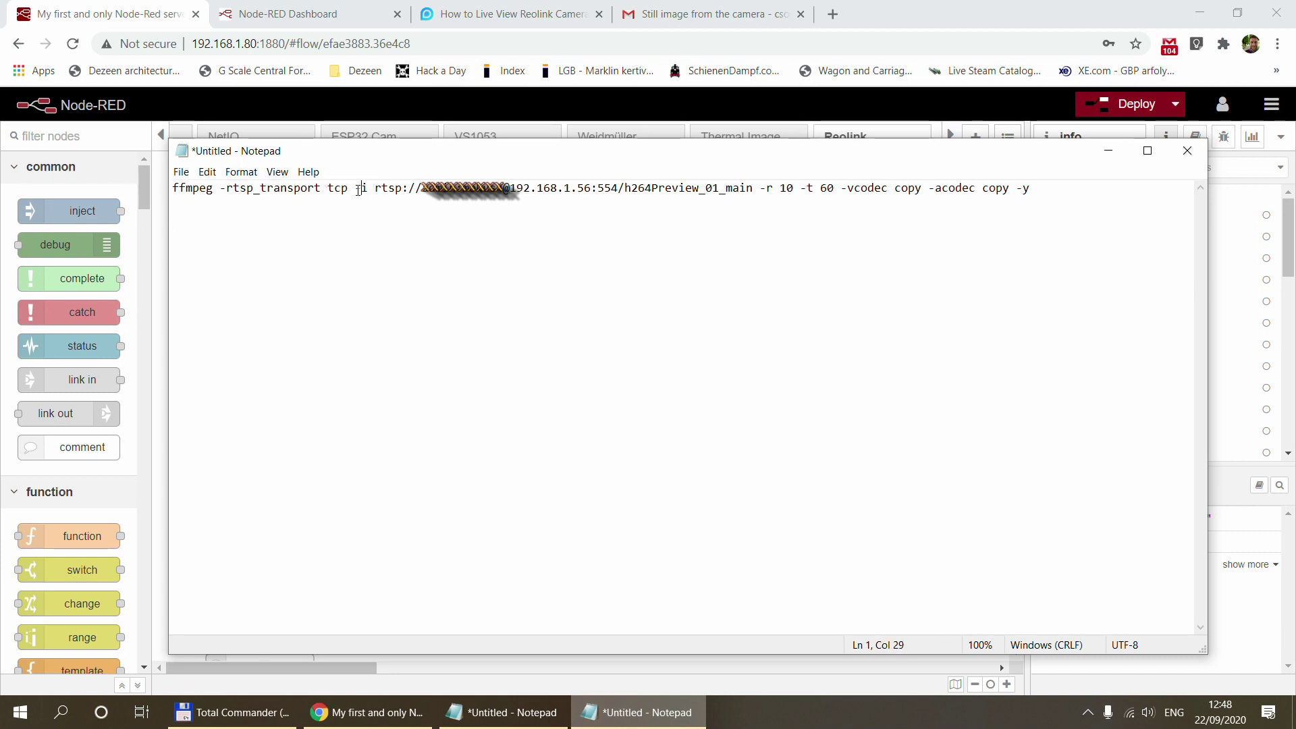
drag(376, 190, 753, 196)
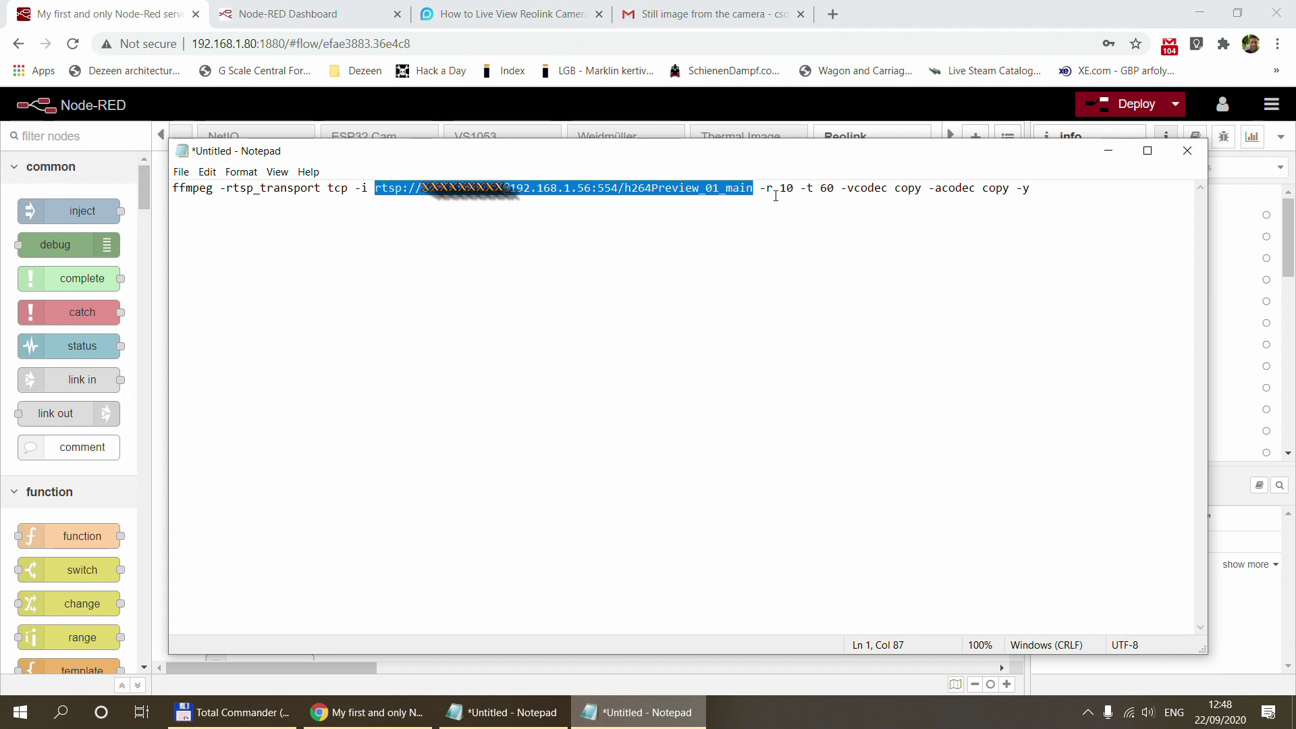
Highlight the FFmpeg output options "-r 10 -t 60 -vcodec copy -acodec copy -y" and "-t 60" alone, and minimize Notepad
drag(761, 189, 1028, 182)
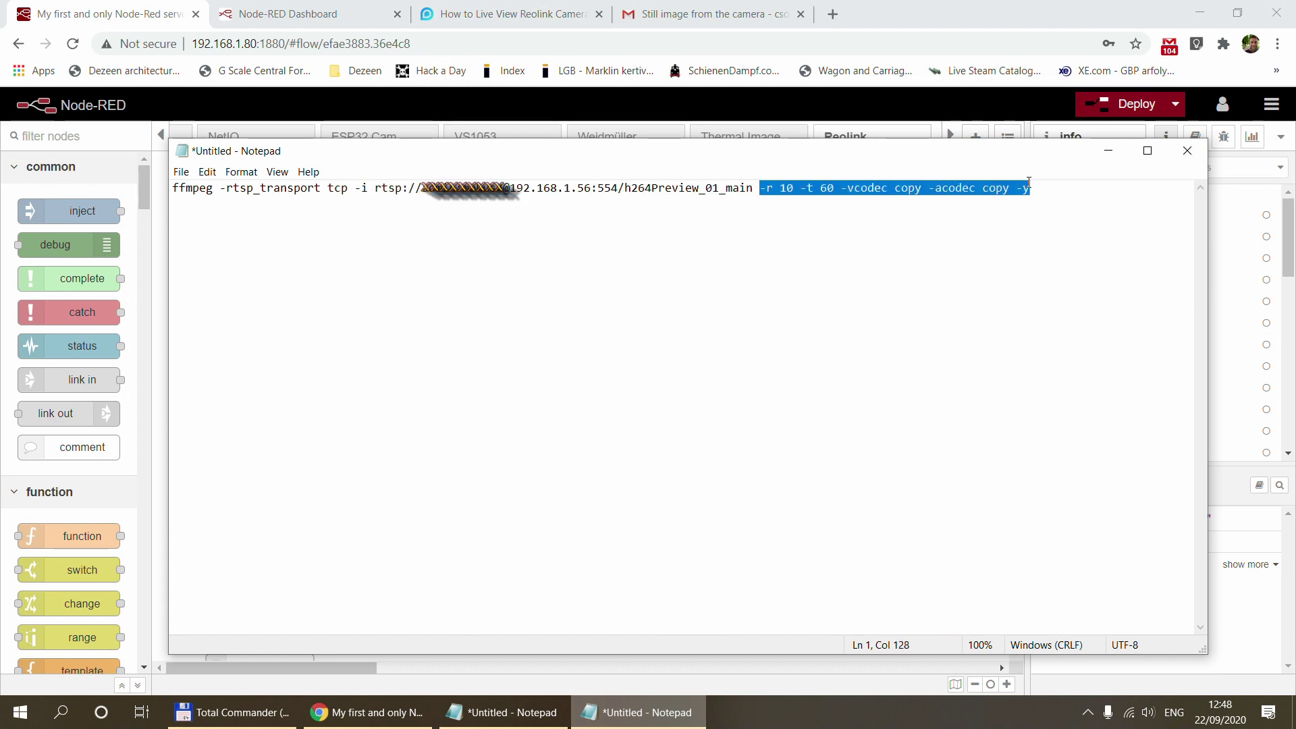
click(1074, 201)
drag(833, 188, 804, 189)
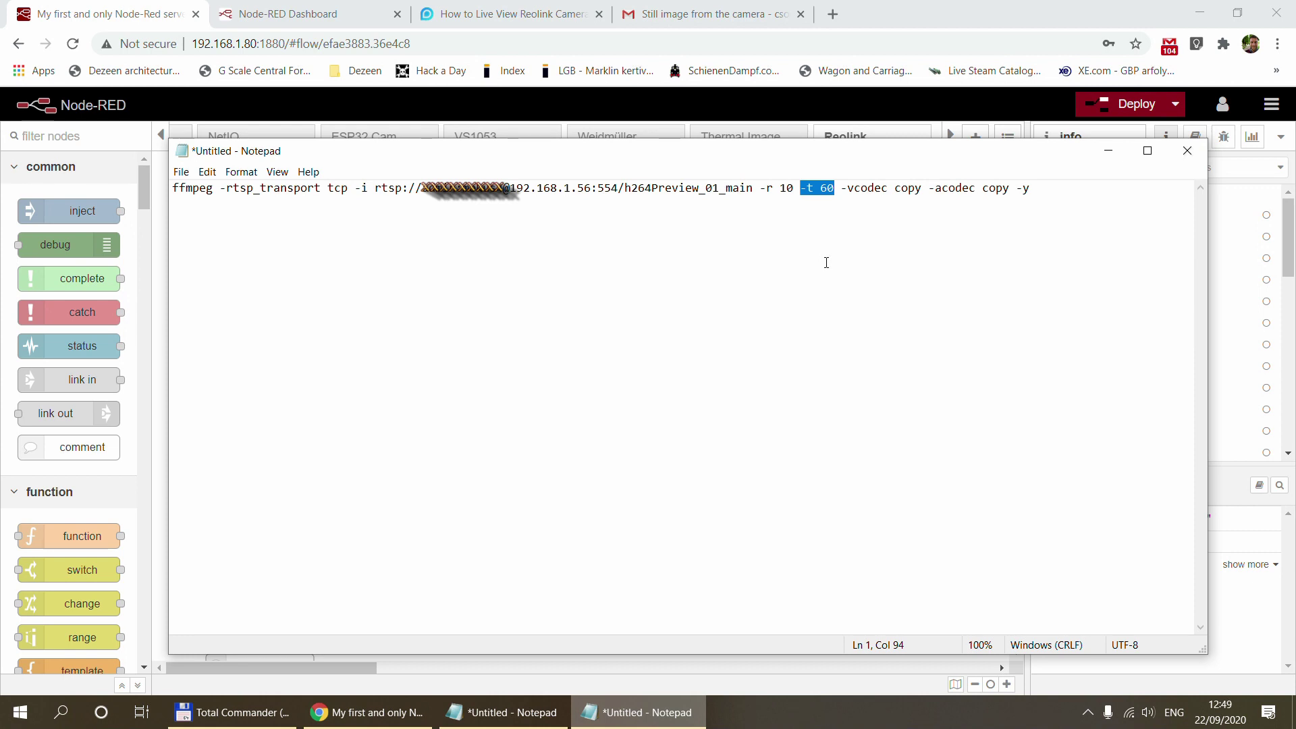
click(1055, 192)
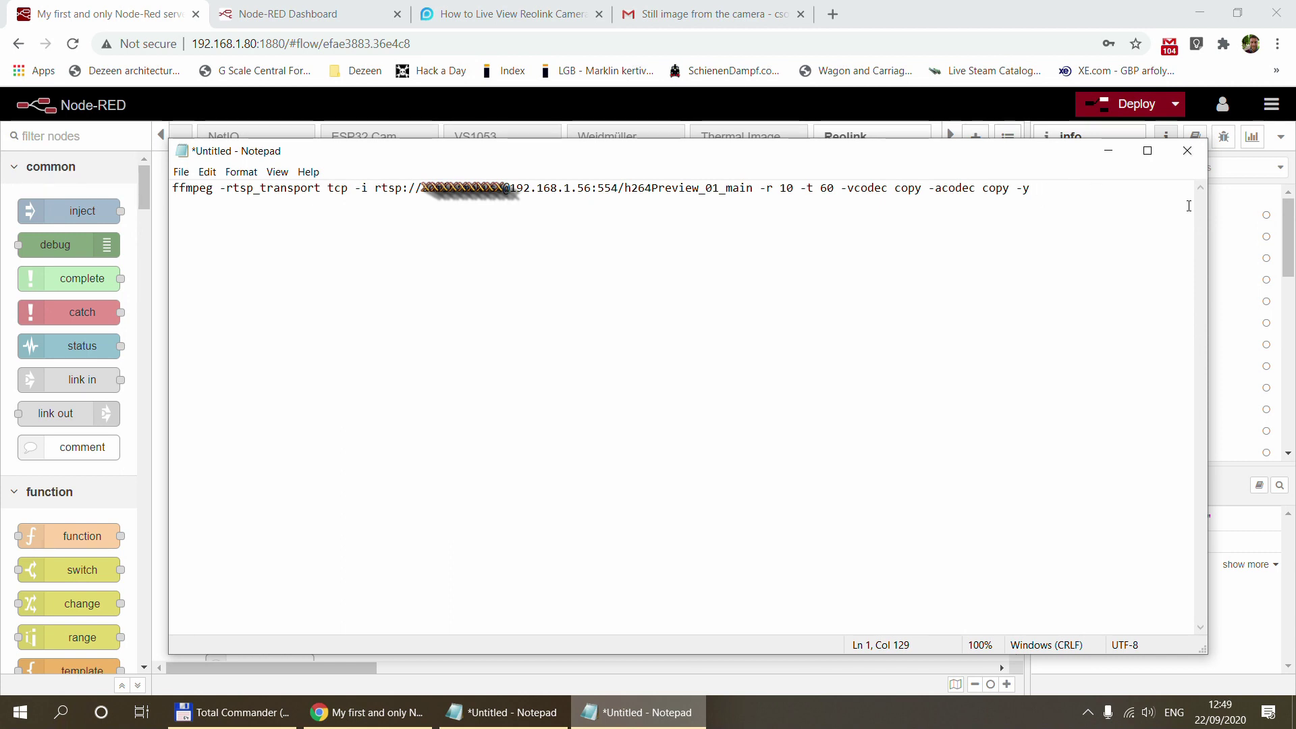
click(1110, 152)
Review the Set filename node's payload path "/home/pi/node-red-static/video.mp4" and the Capture video node's appended msg.payload, cancelling both edits
double_click(374, 320)
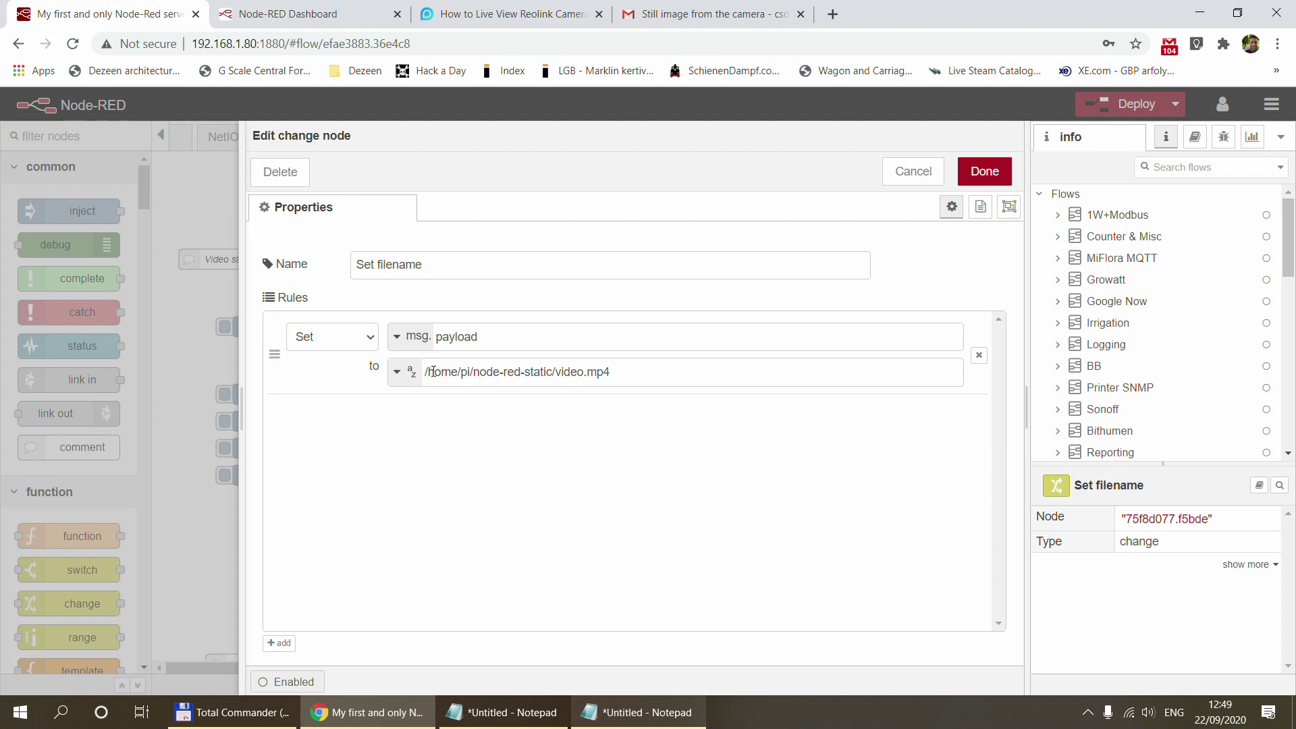
triple_click(628, 371)
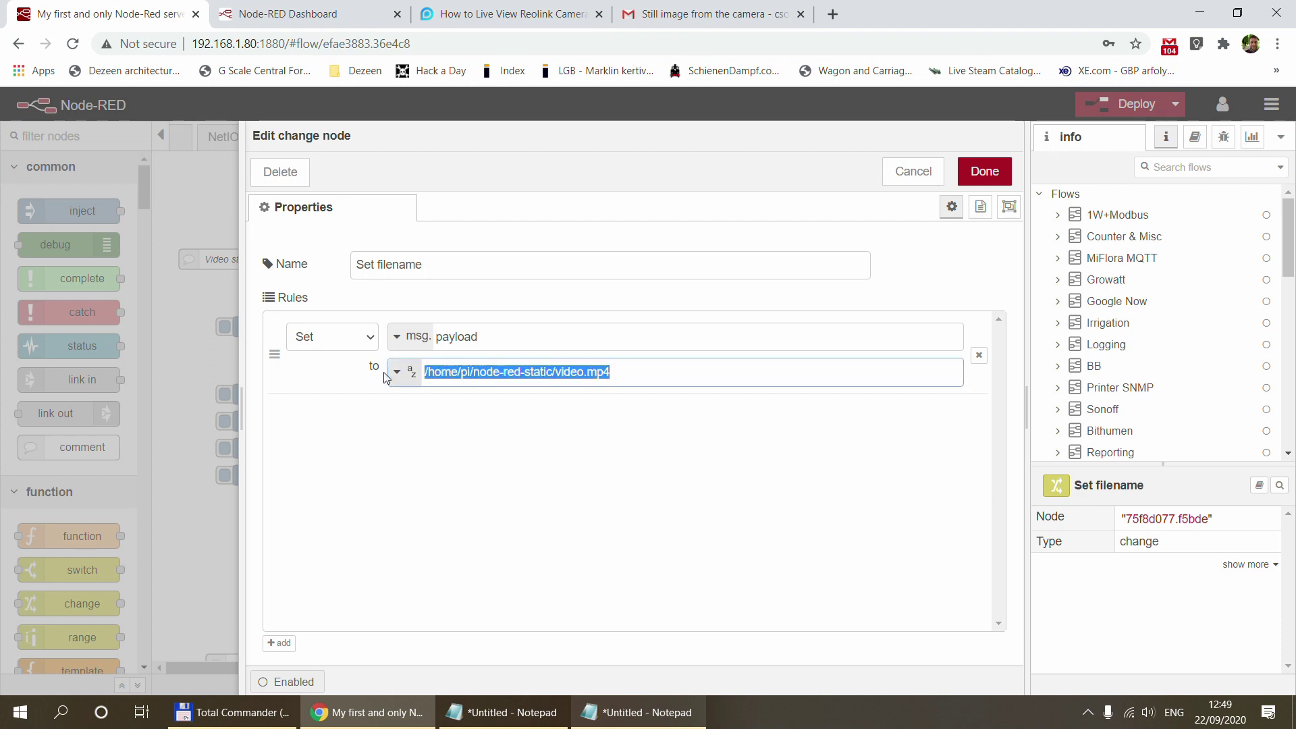
click(912, 171)
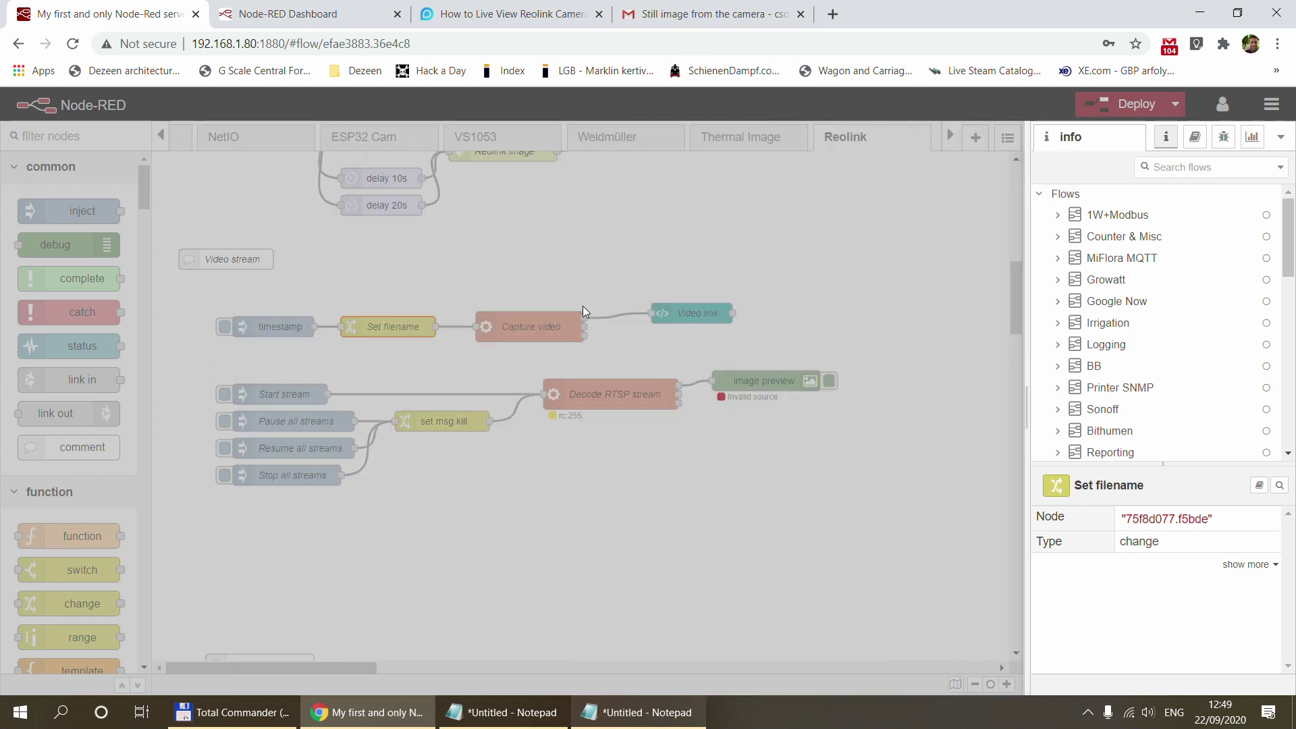
double_click(533, 327)
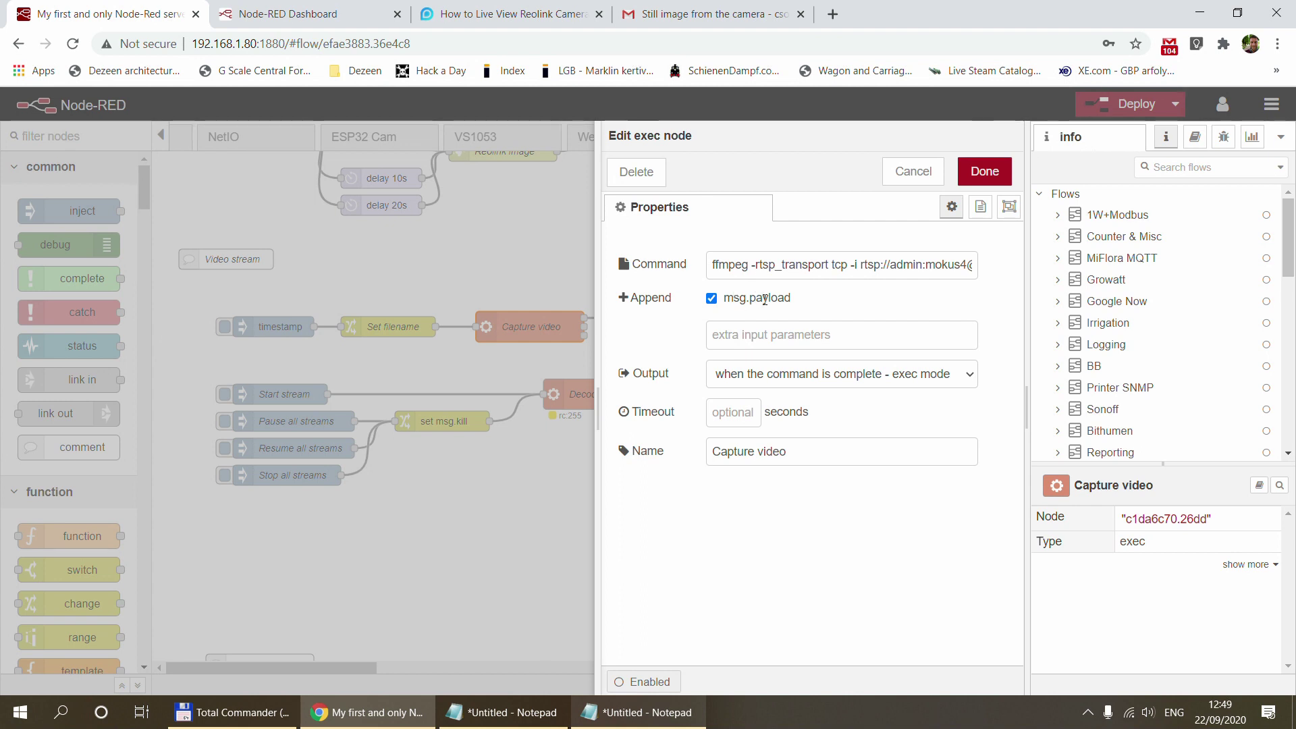
click(912, 171)
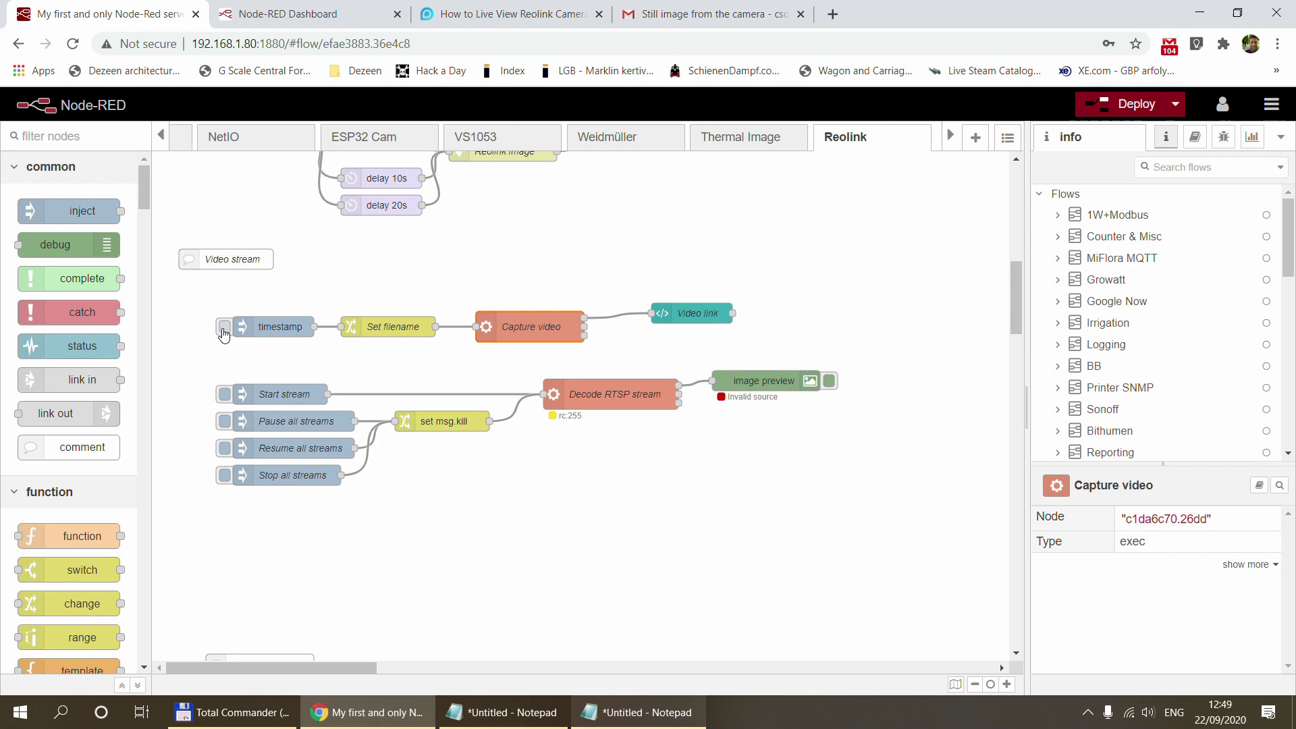
Trigger the video capture flow from its timestamp node and open the Reolink page of the dashboard
click(224, 328)
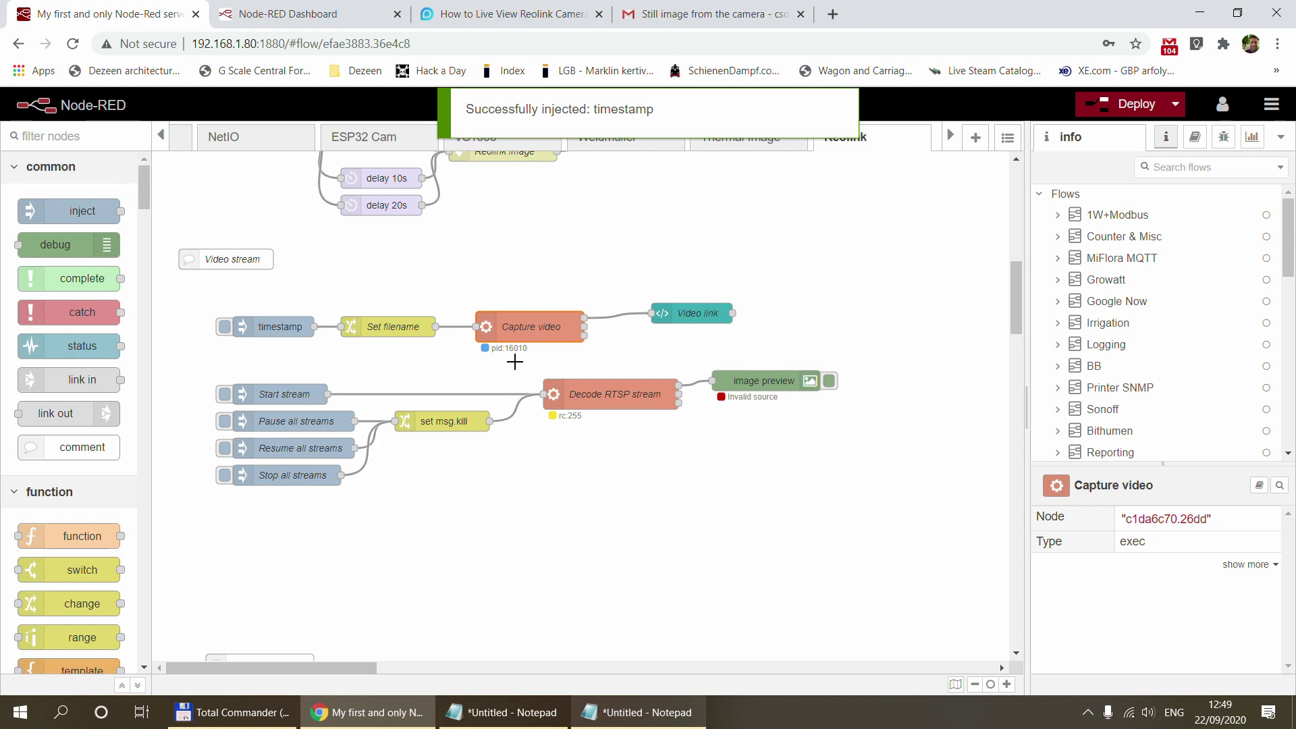
key(ctrl+Tab)
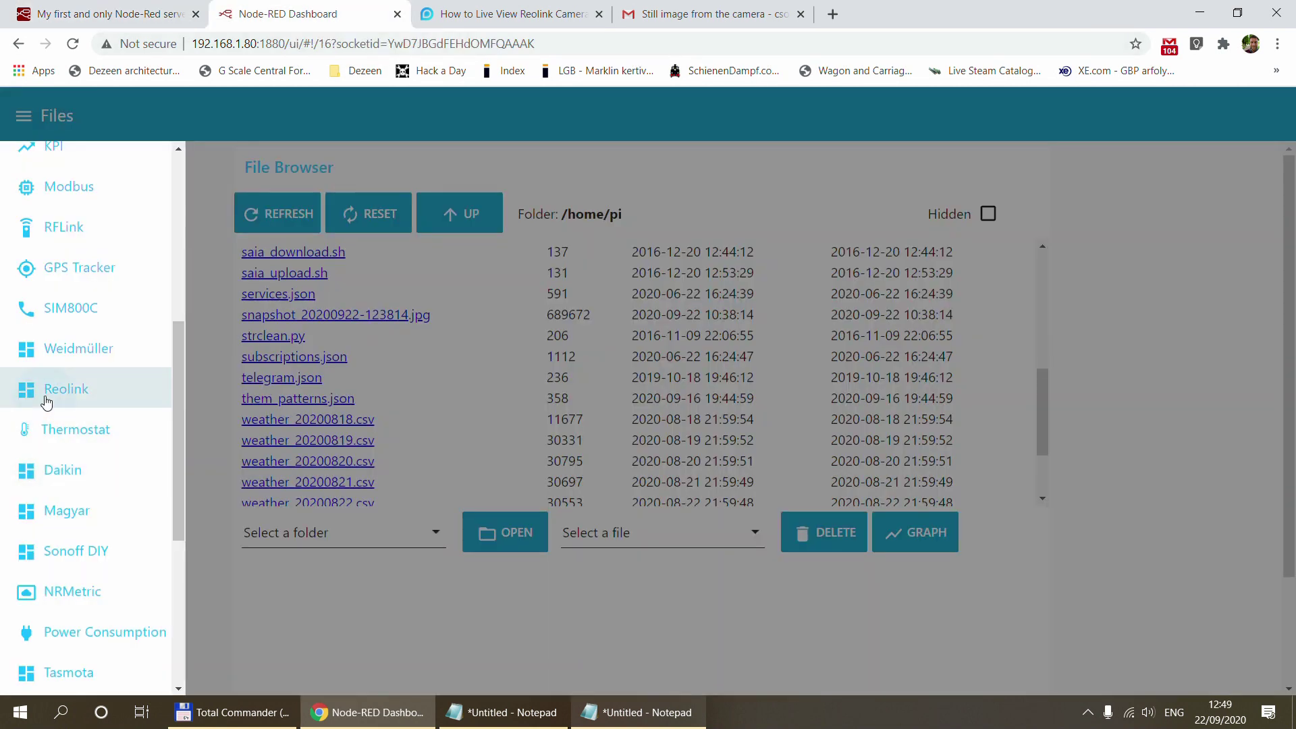
click(46, 402)
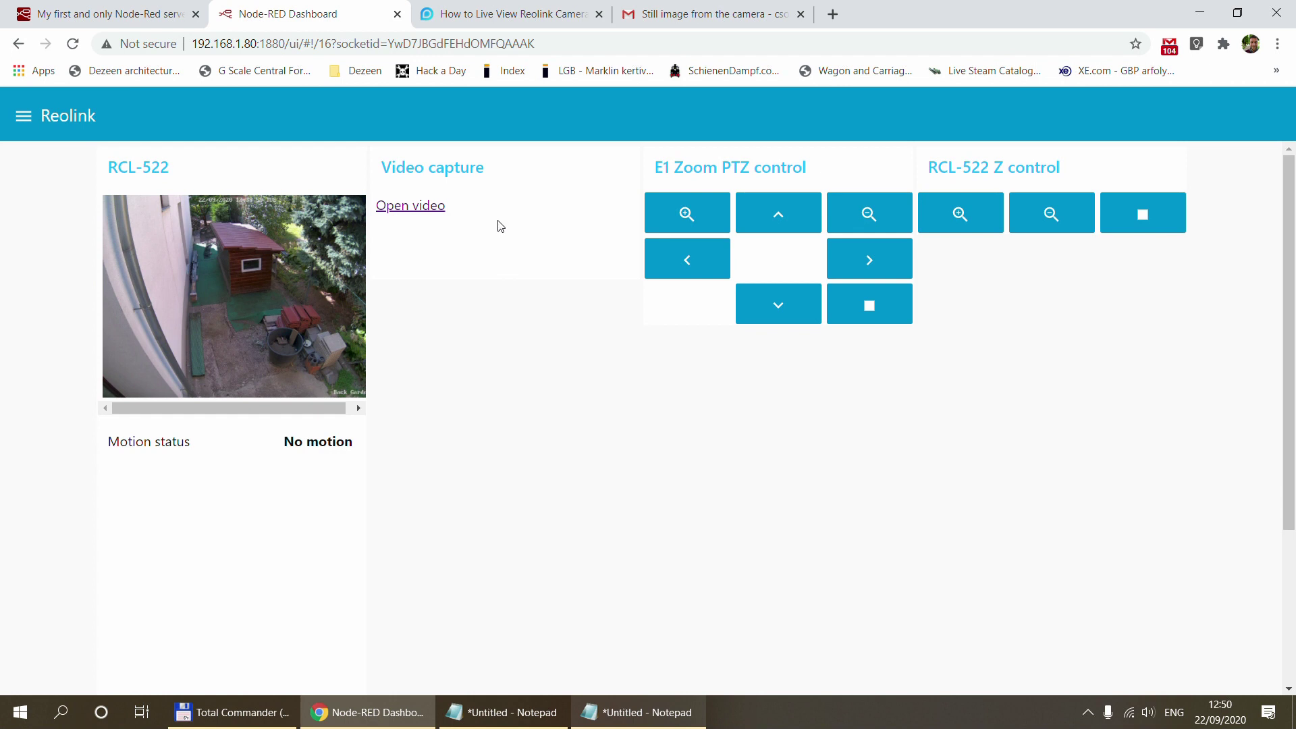
Return to the flow editor and highlight the stream decoding nodes and the wire from Start stream to Decode RTSP stream
click(108, 14)
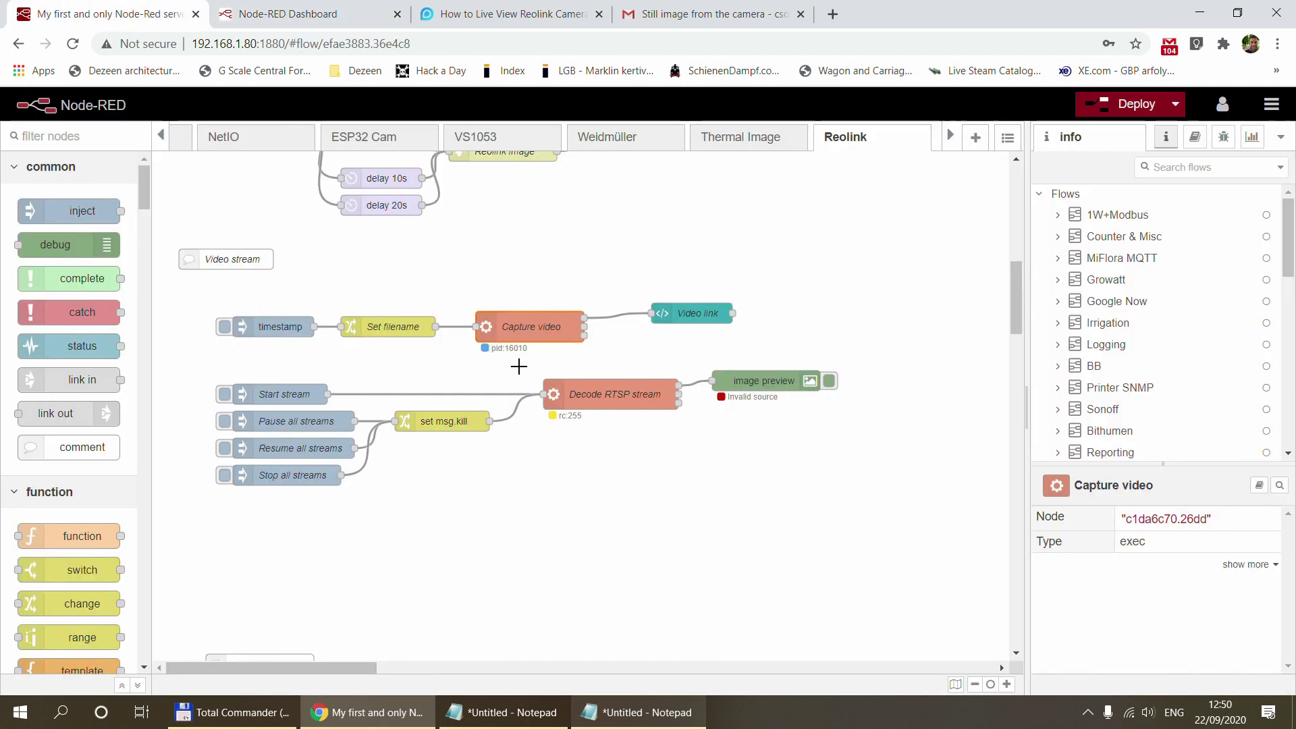
drag(196, 361, 877, 572)
click(877, 572)
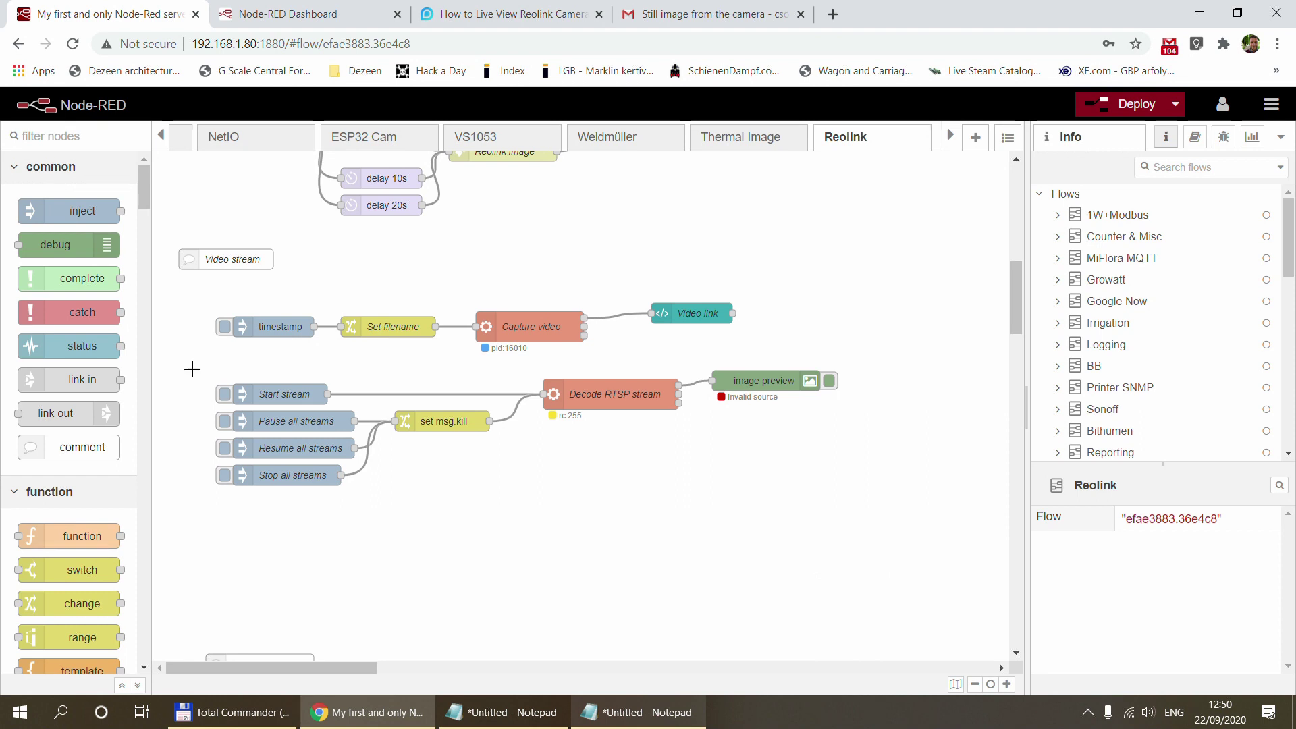
drag(201, 363, 888, 552)
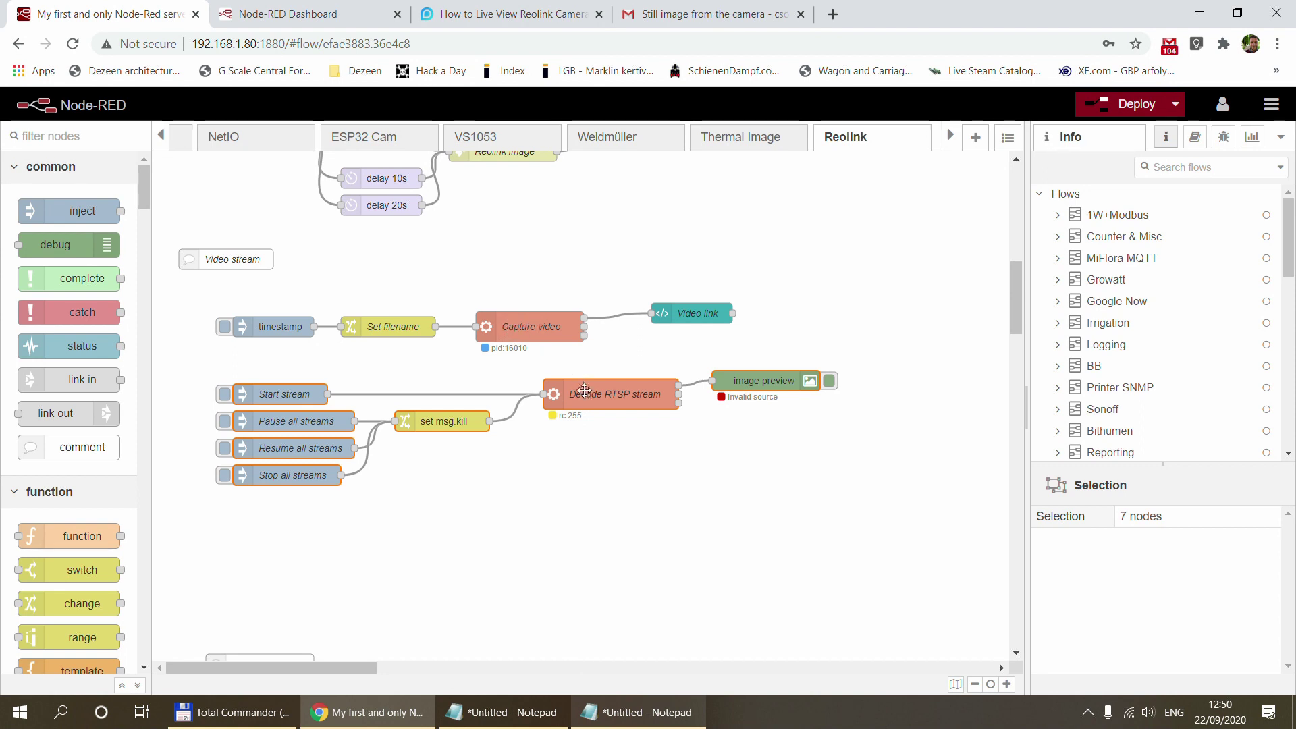
click(376, 394)
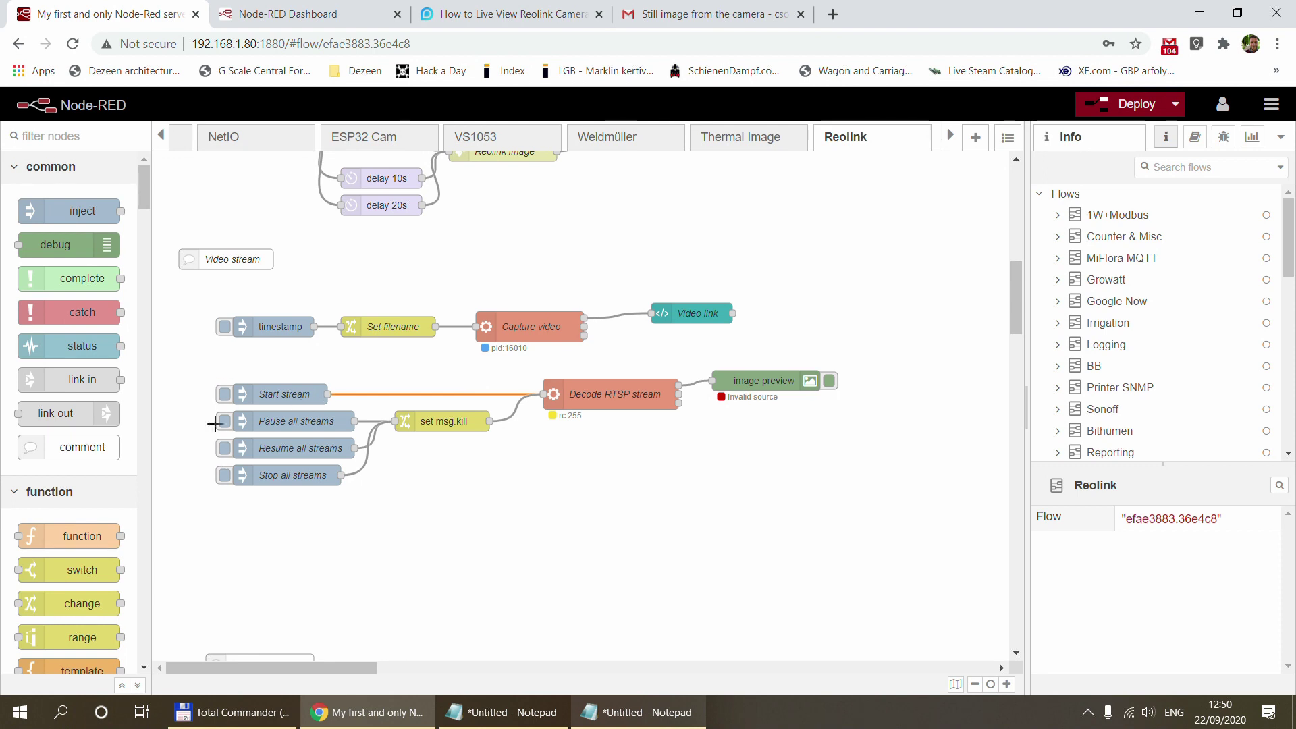
Start the RTSP stream, stop all streams, and highlight the decoding nodes again before clearing the selection
click(226, 397)
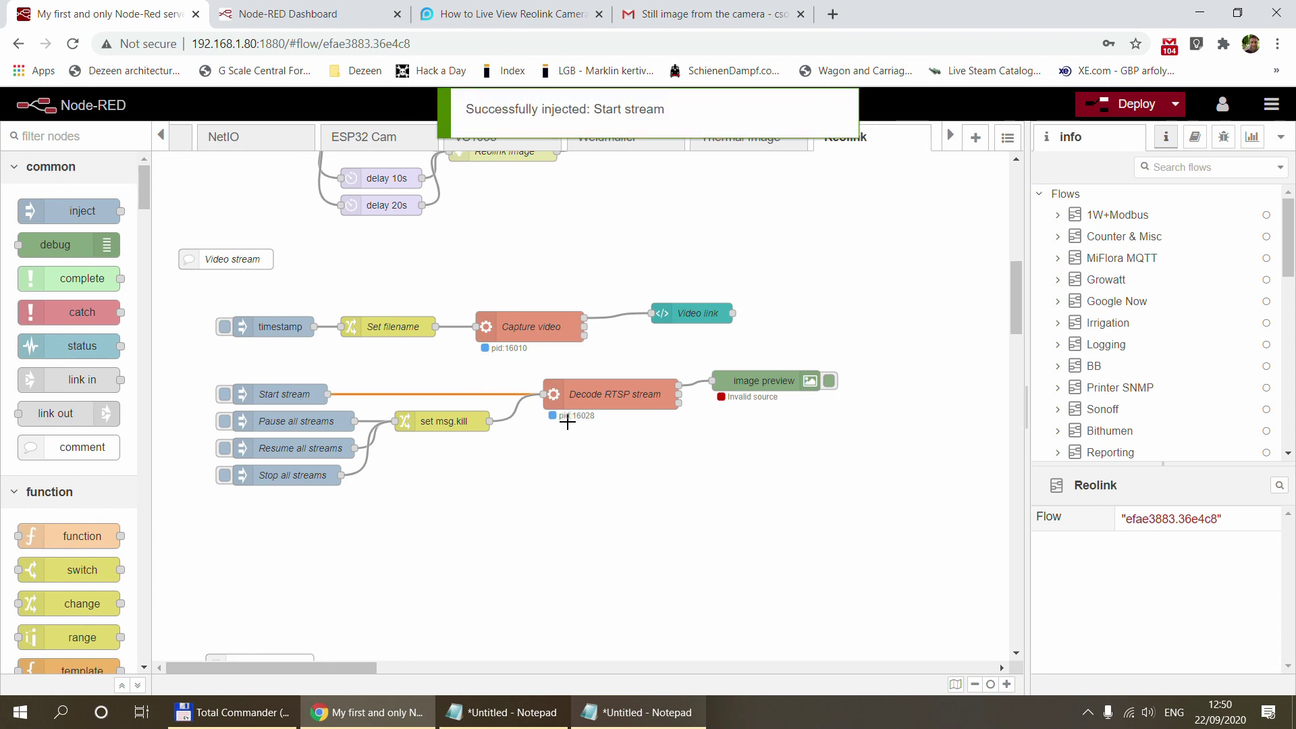
click(225, 475)
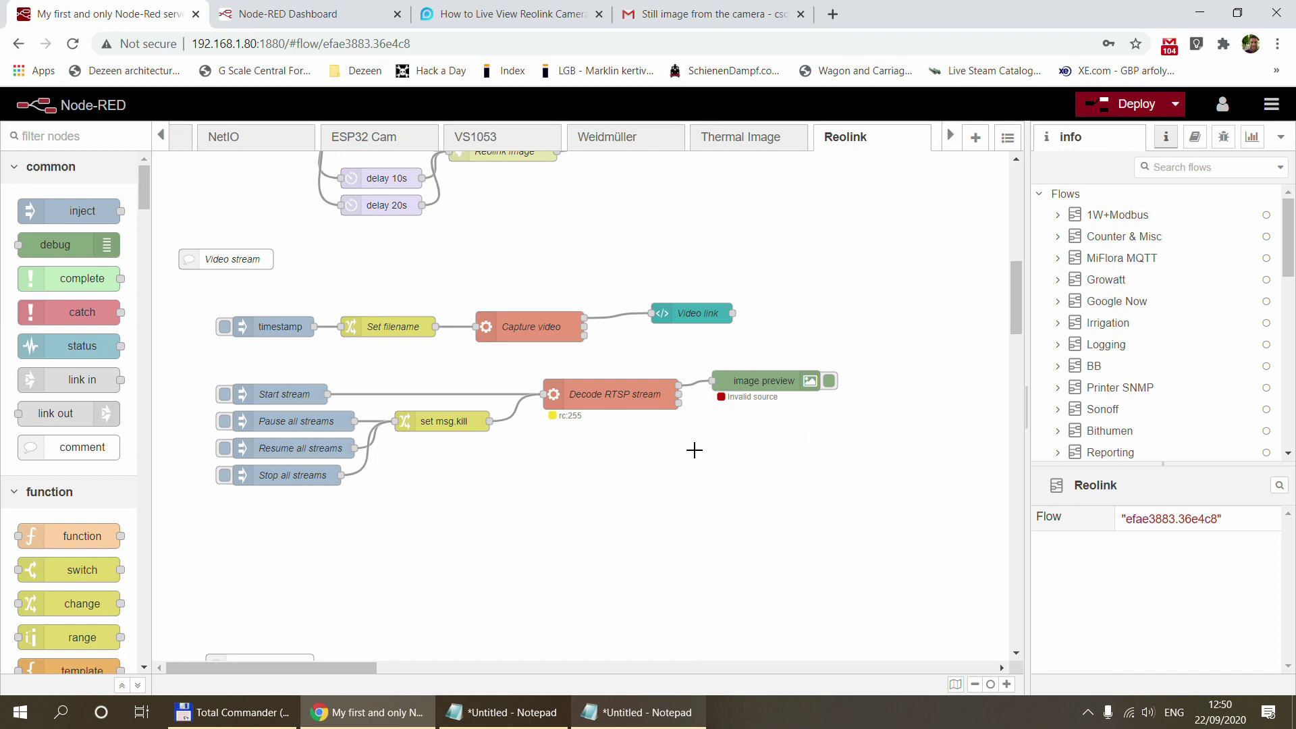
drag(193, 366, 922, 545)
click(825, 500)
drag(179, 359, 898, 552)
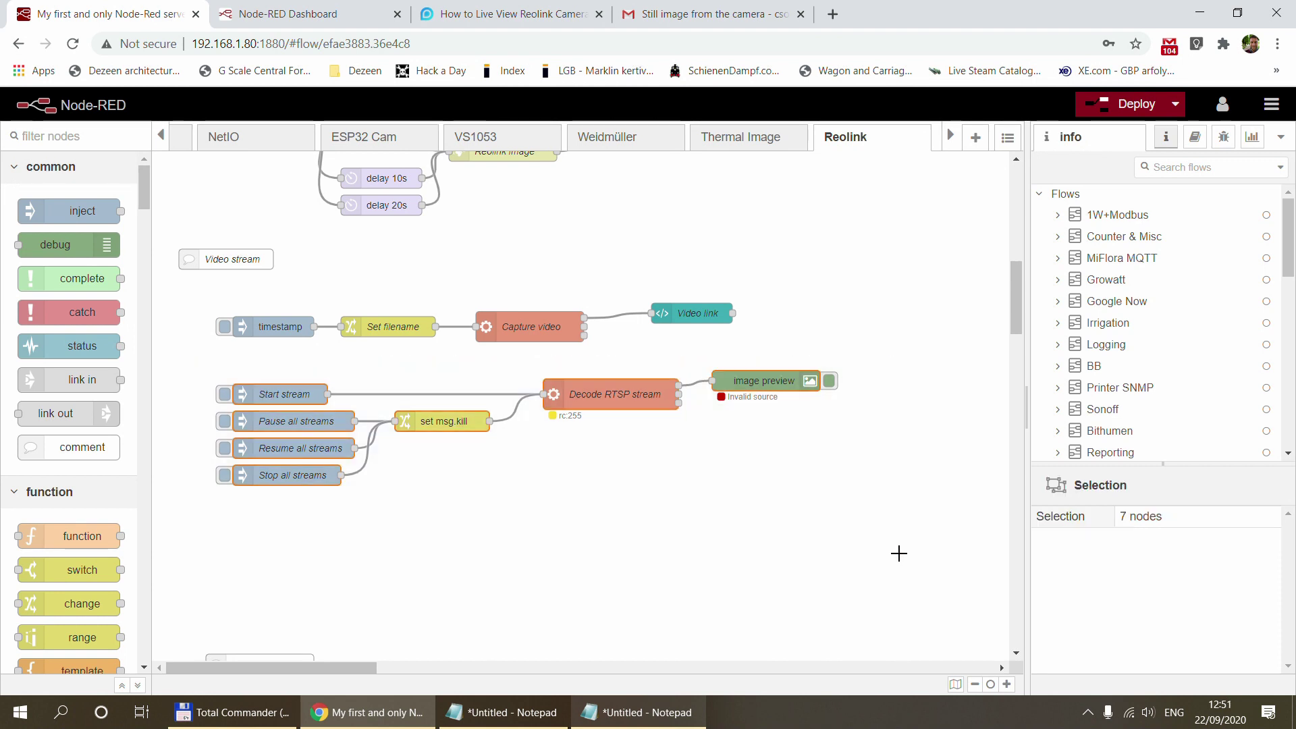
click(803, 524)
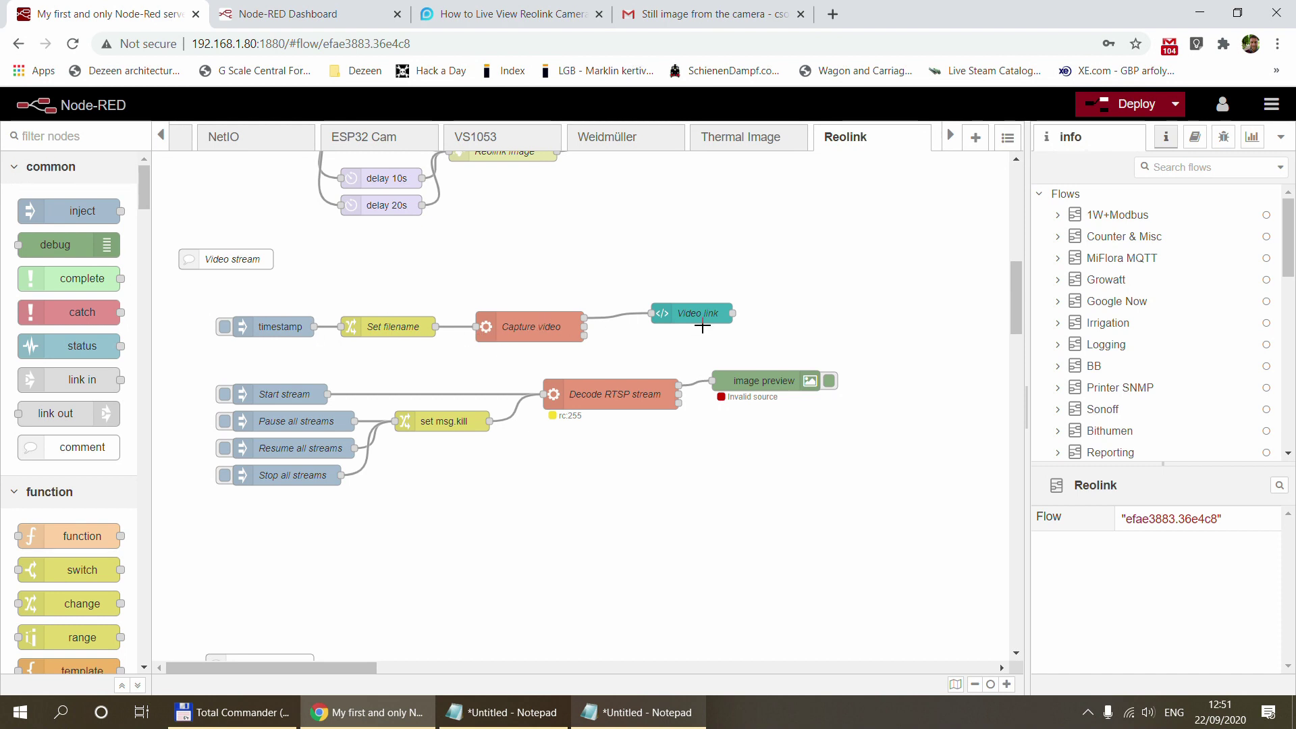
Open the captured video from the dashboard's Video capture group and check its playback and duration
click(316, 12)
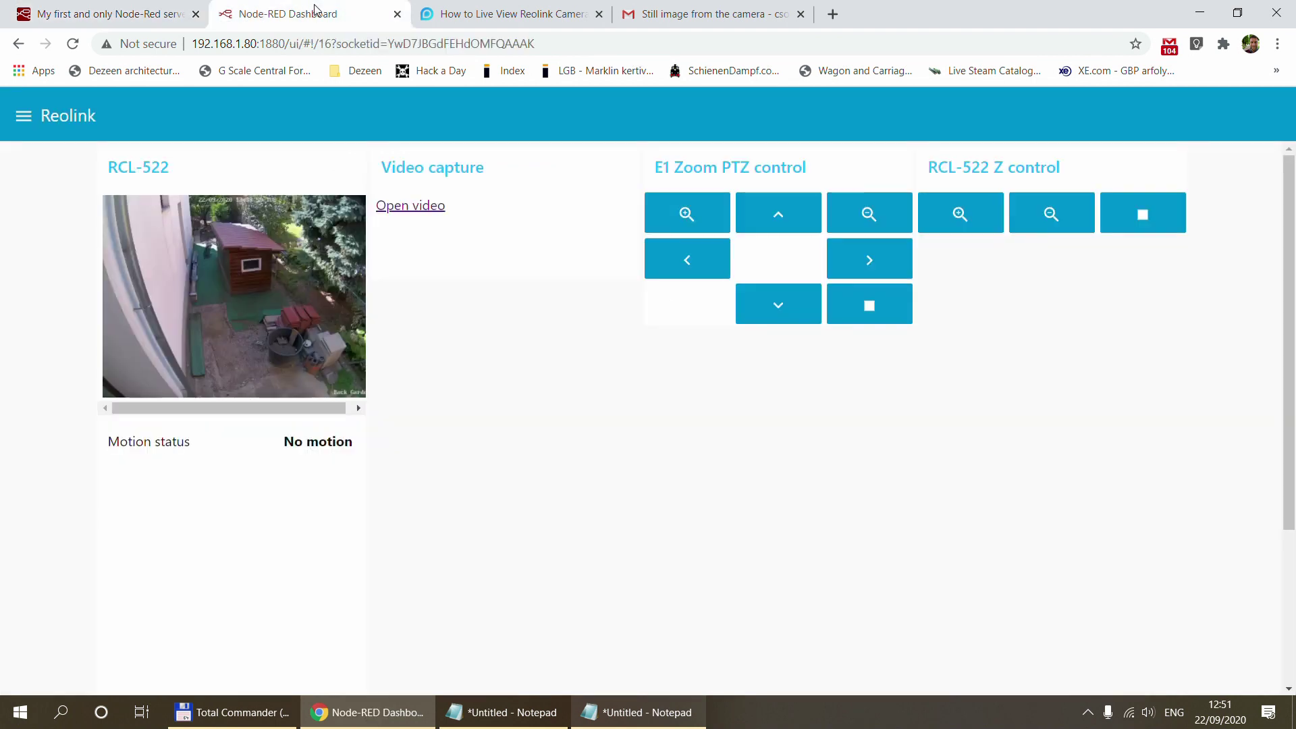
click(427, 211)
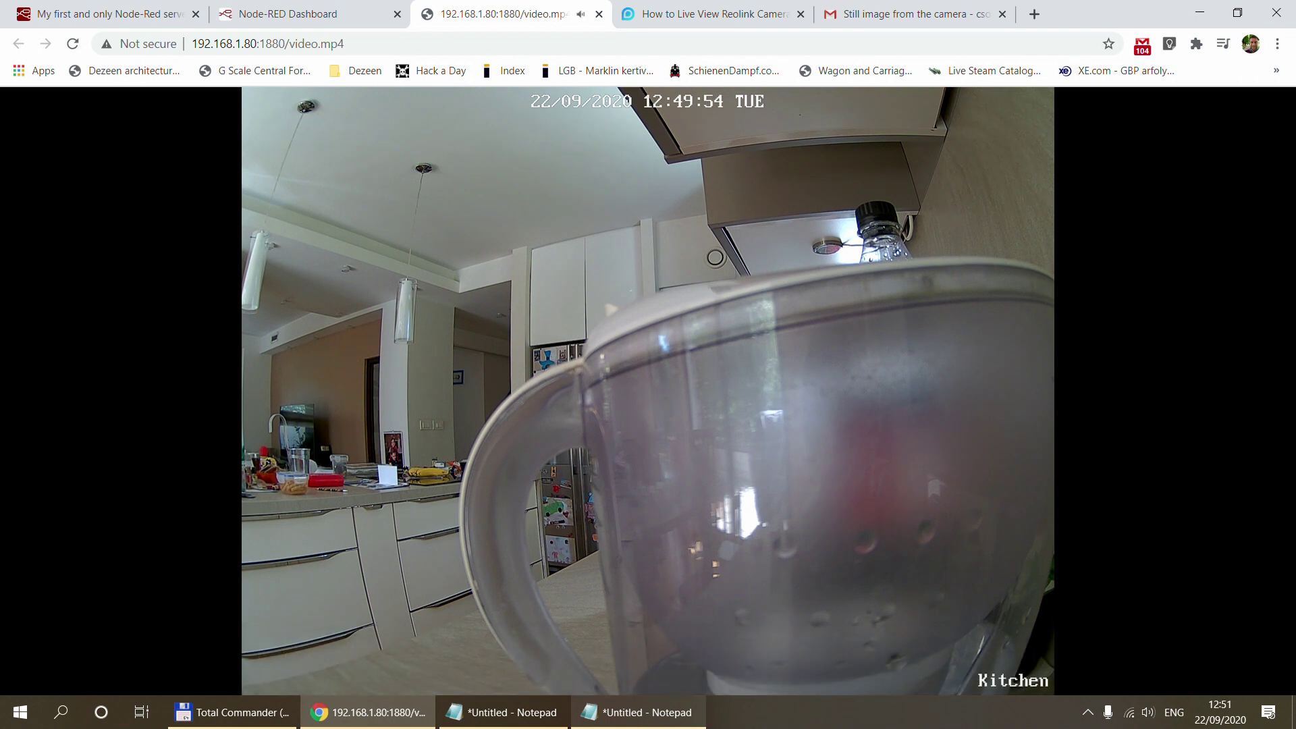
mouse_move(469, 303)
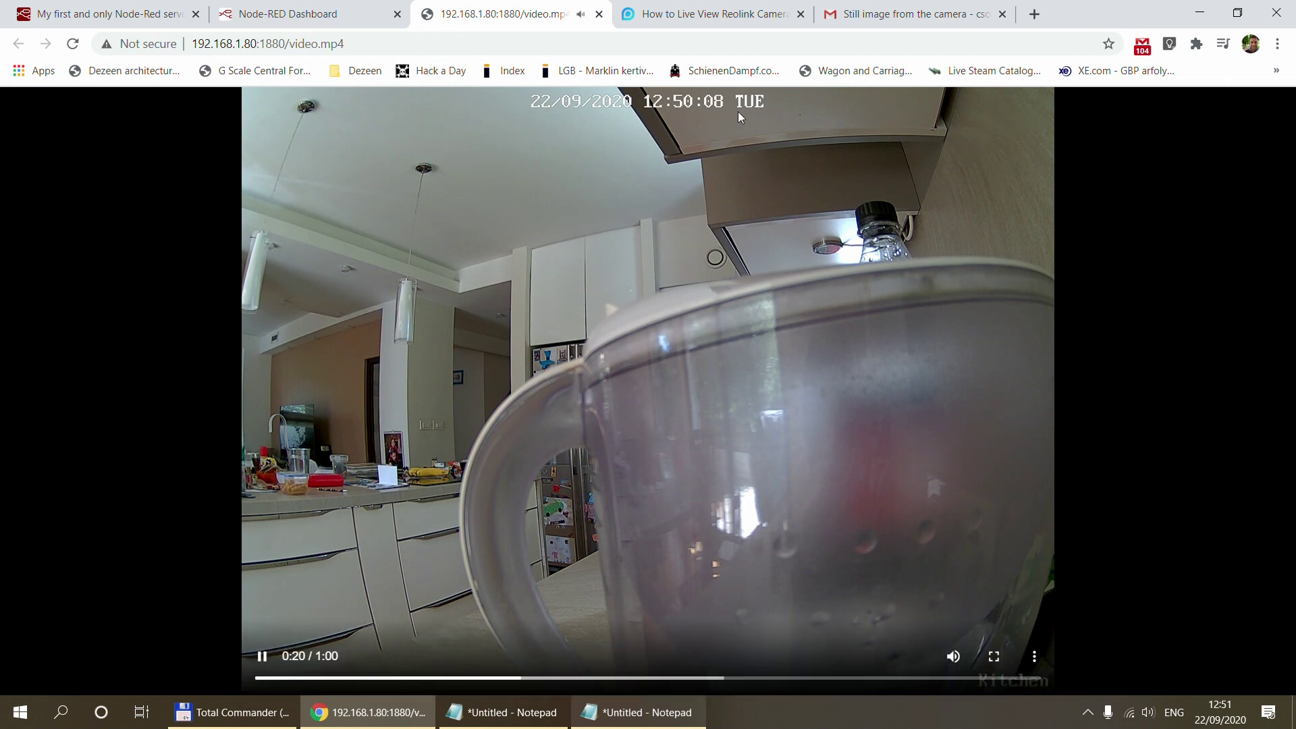
Return to the Node-RED flow editor and copy the Reolink article link from the ONVIF Support comment node
click(178, 15)
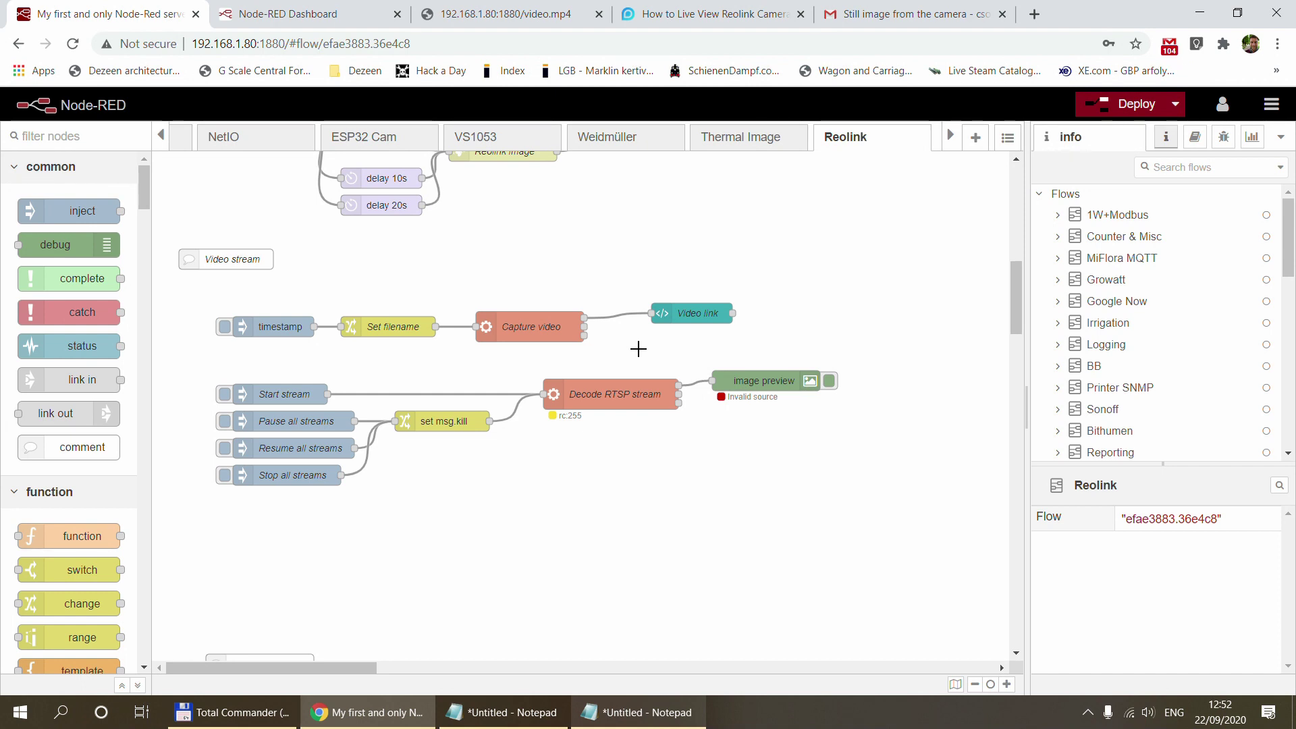
scroll(327, 341, up, 1)
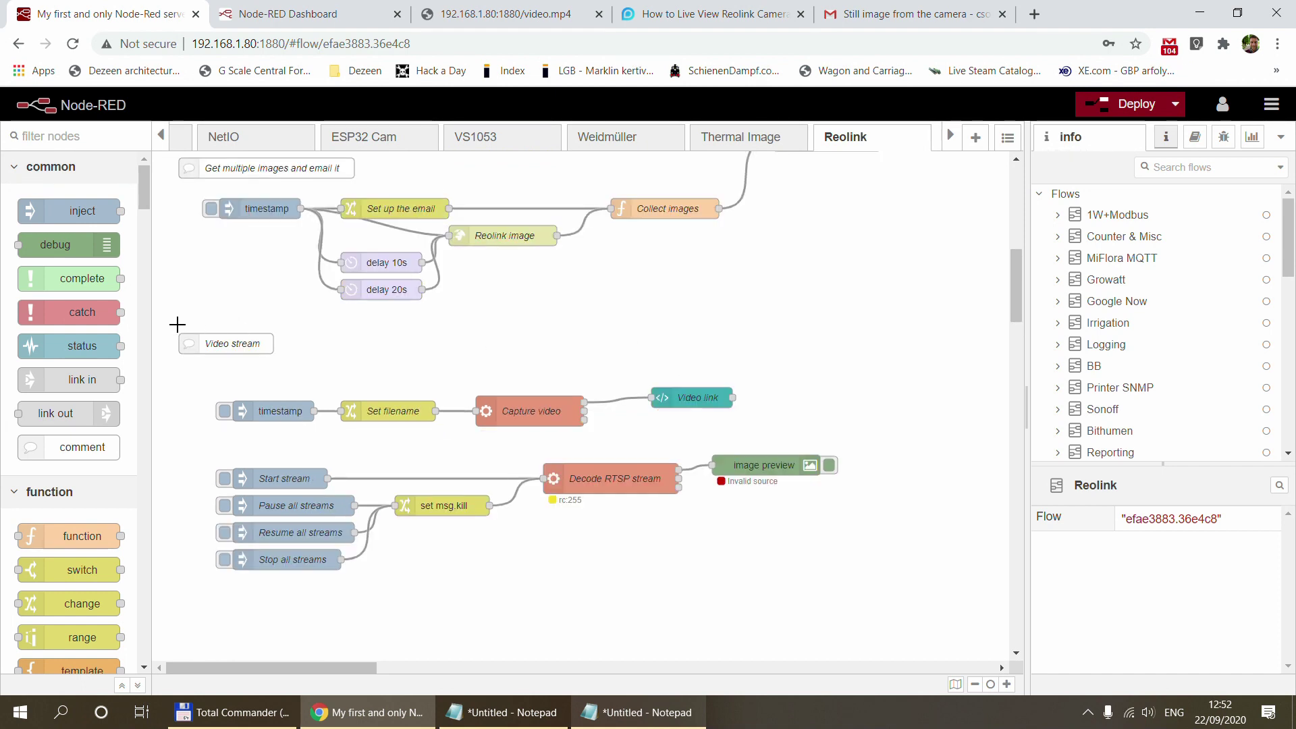
scroll(186, 317, up, 7)
scroll(196, 254, down, 8)
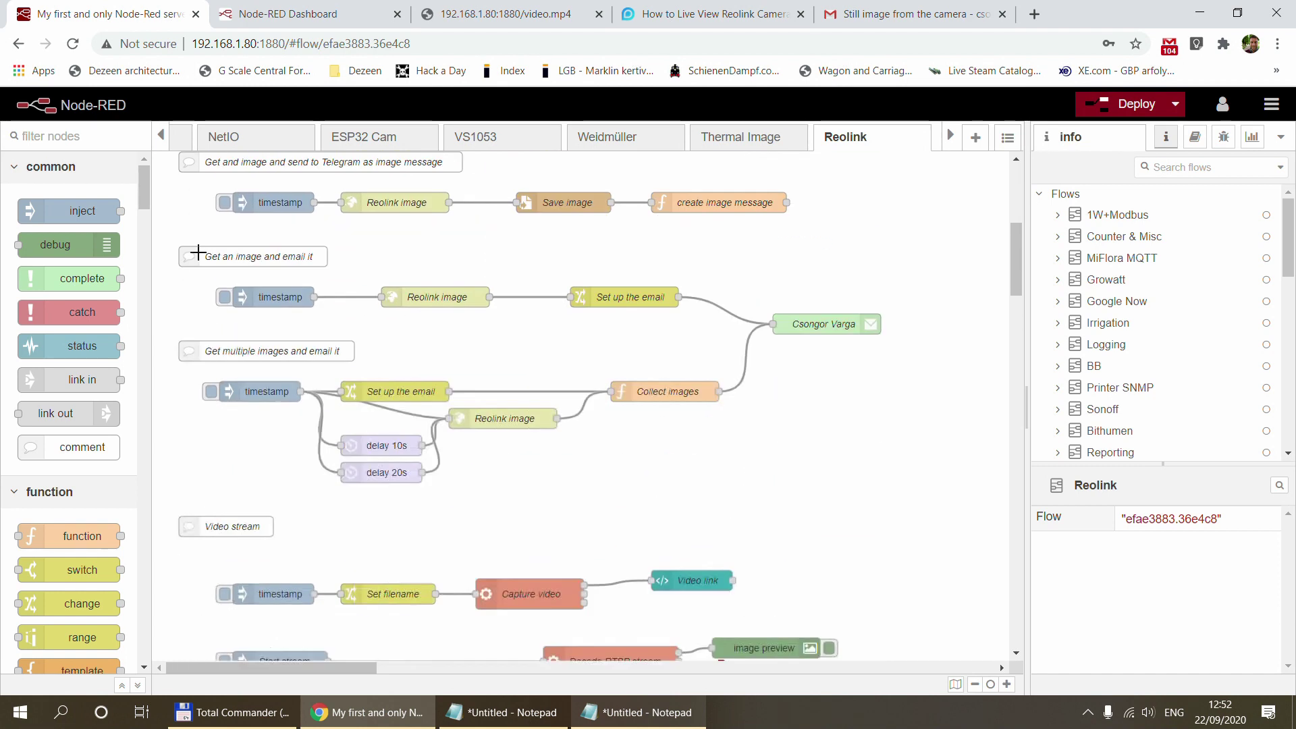
scroll(197, 252, down, 8)
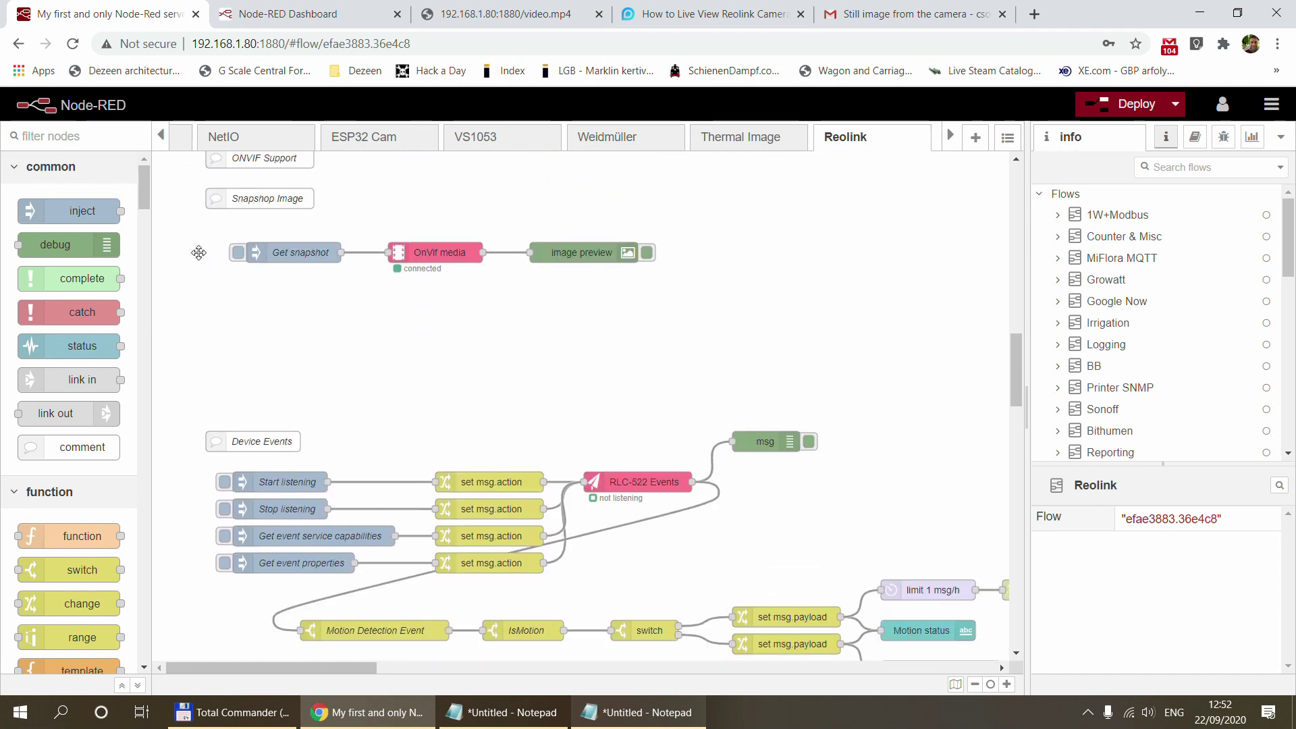
scroll(198, 252, up, 1)
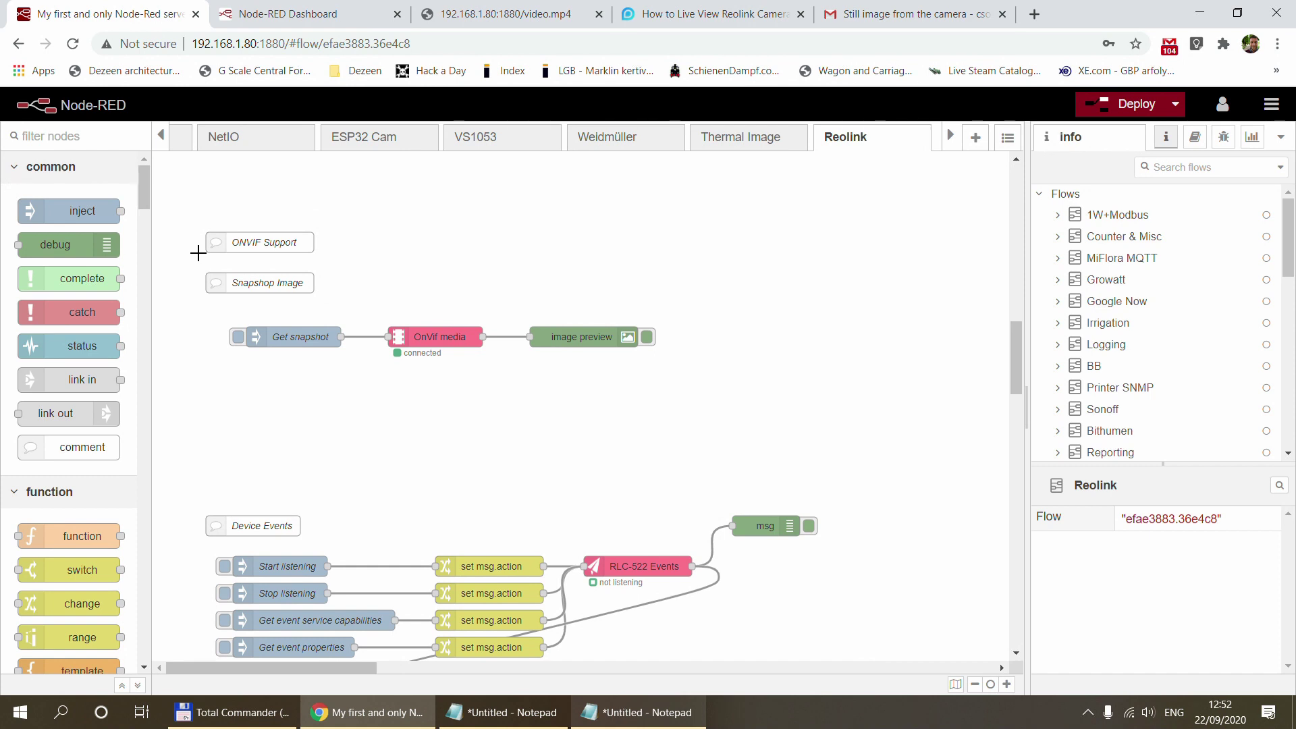
double_click(256, 241)
drag(920, 411, 329, 412)
key(ctrl+c)
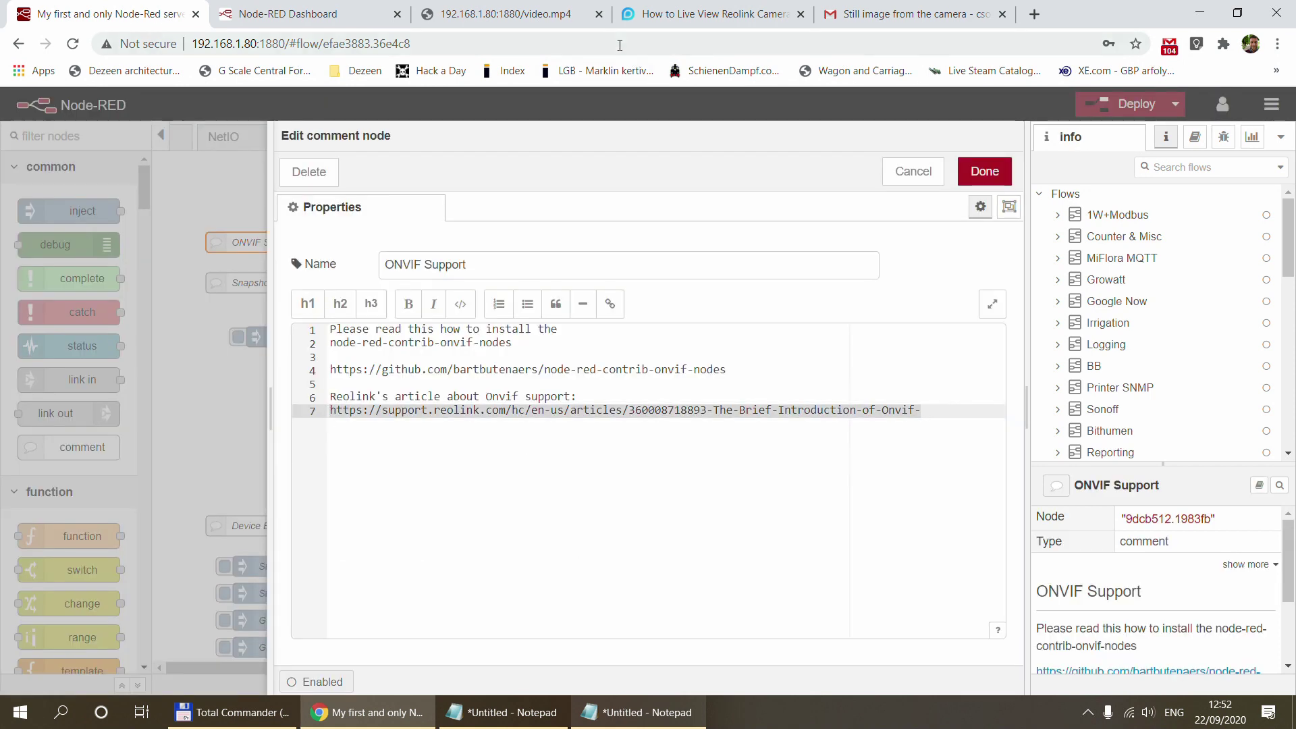
Open the copied Reolink ONVIF article link in place of the VLC live view article
click(658, 15)
click(654, 44)
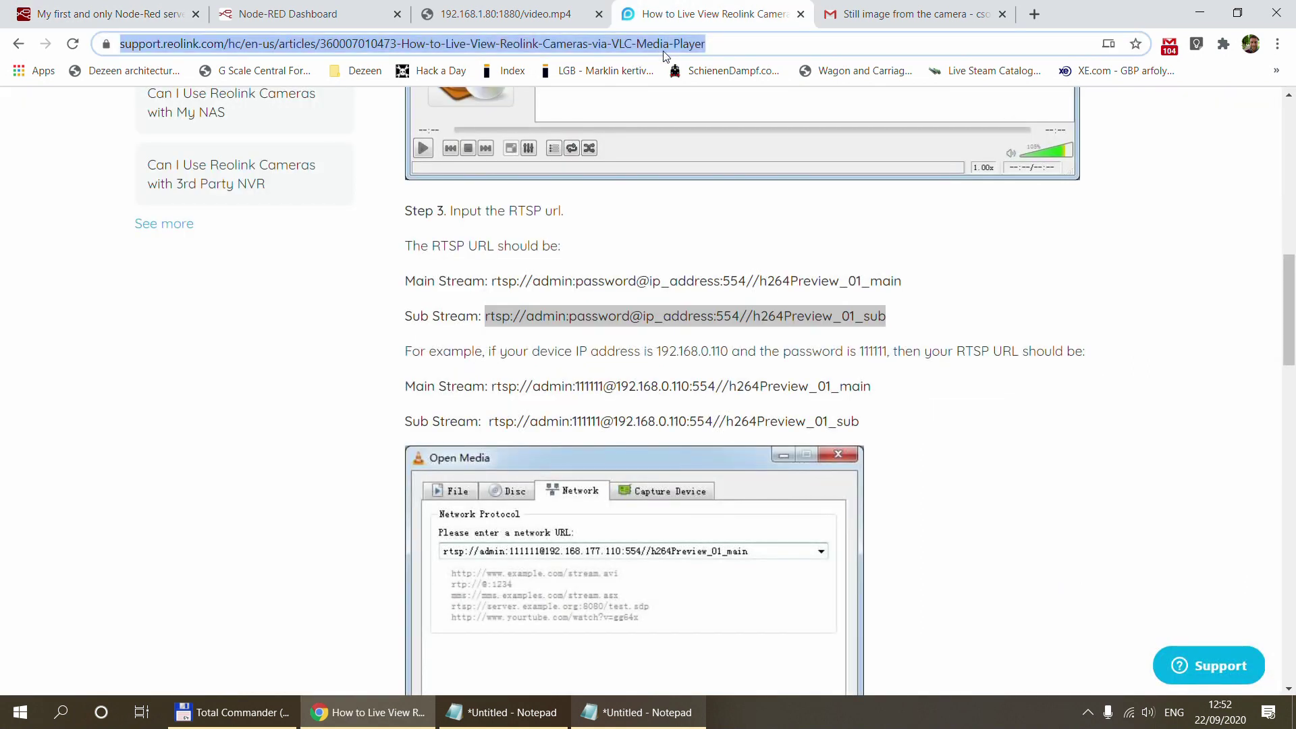
key(ctrl+v)
key(Return)
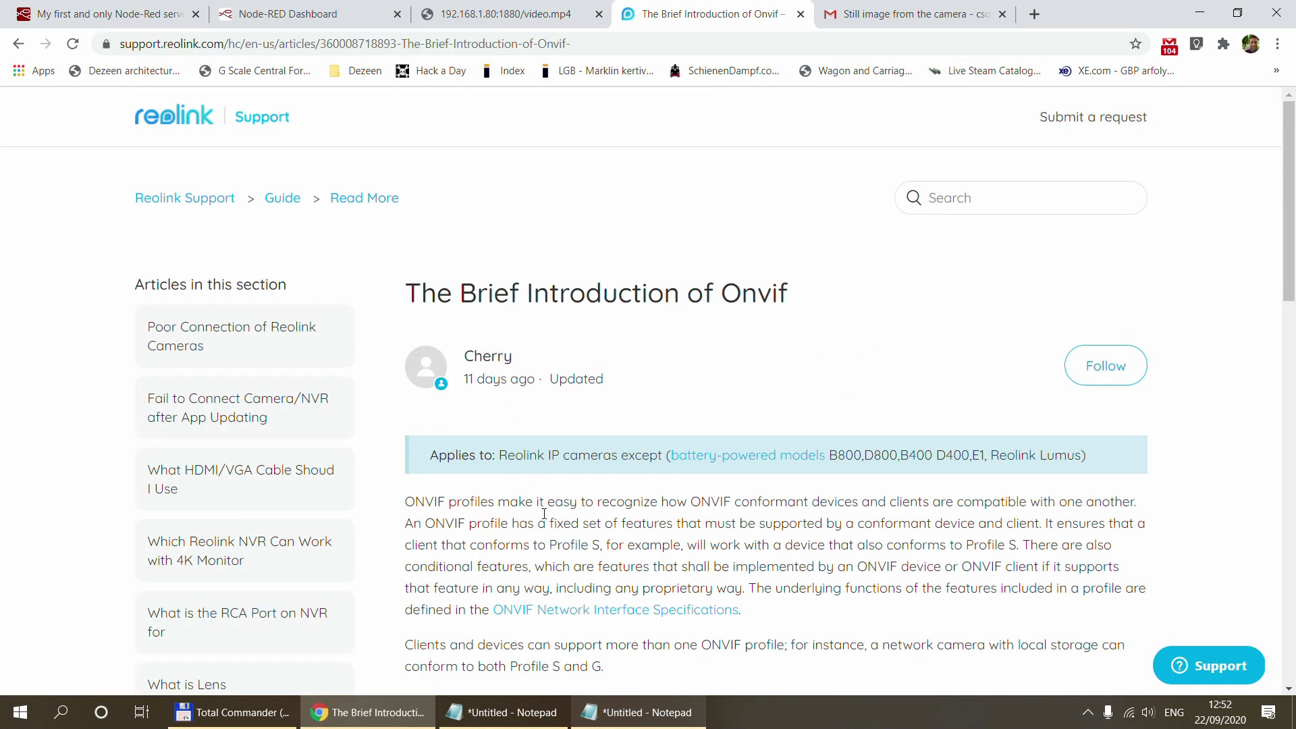
Examine the ONVIF introduction article, highlighting its title and the sentence about profiles C and A
scroll(866, 602, down, 4)
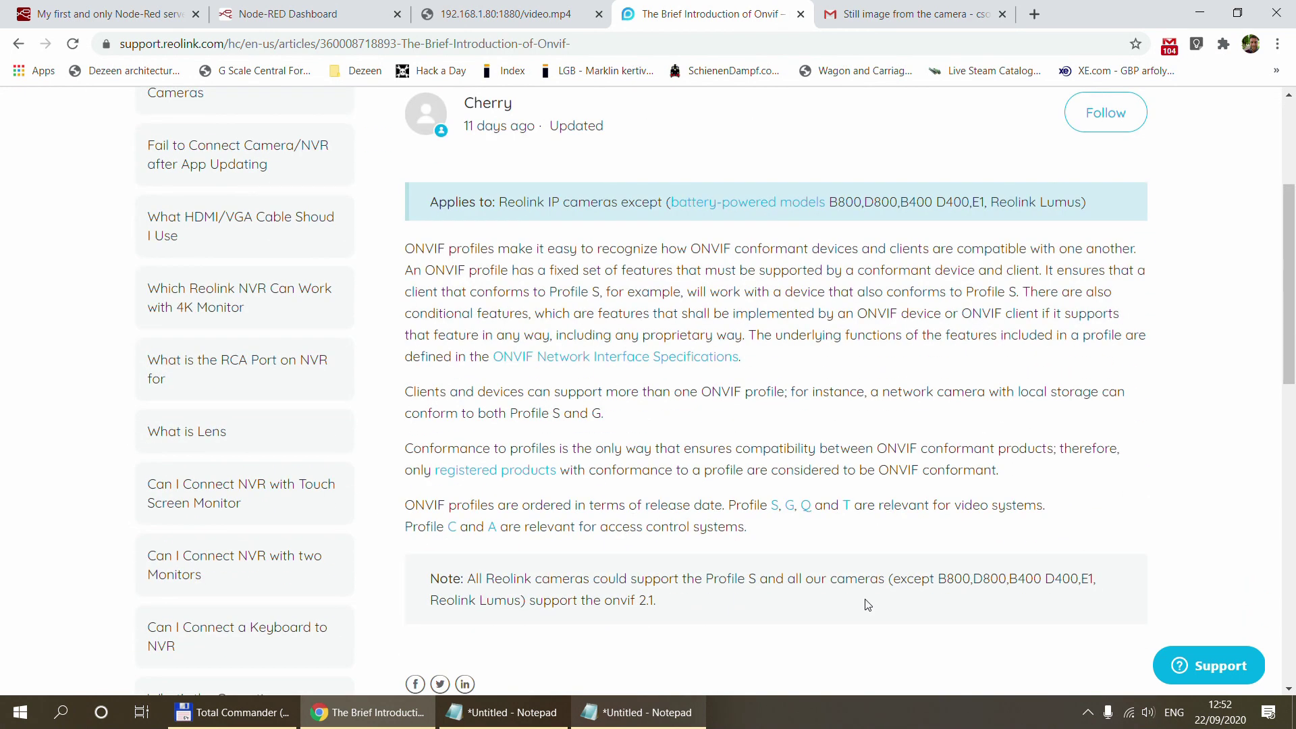
scroll(867, 604, up, 3)
drag(407, 209, 787, 208)
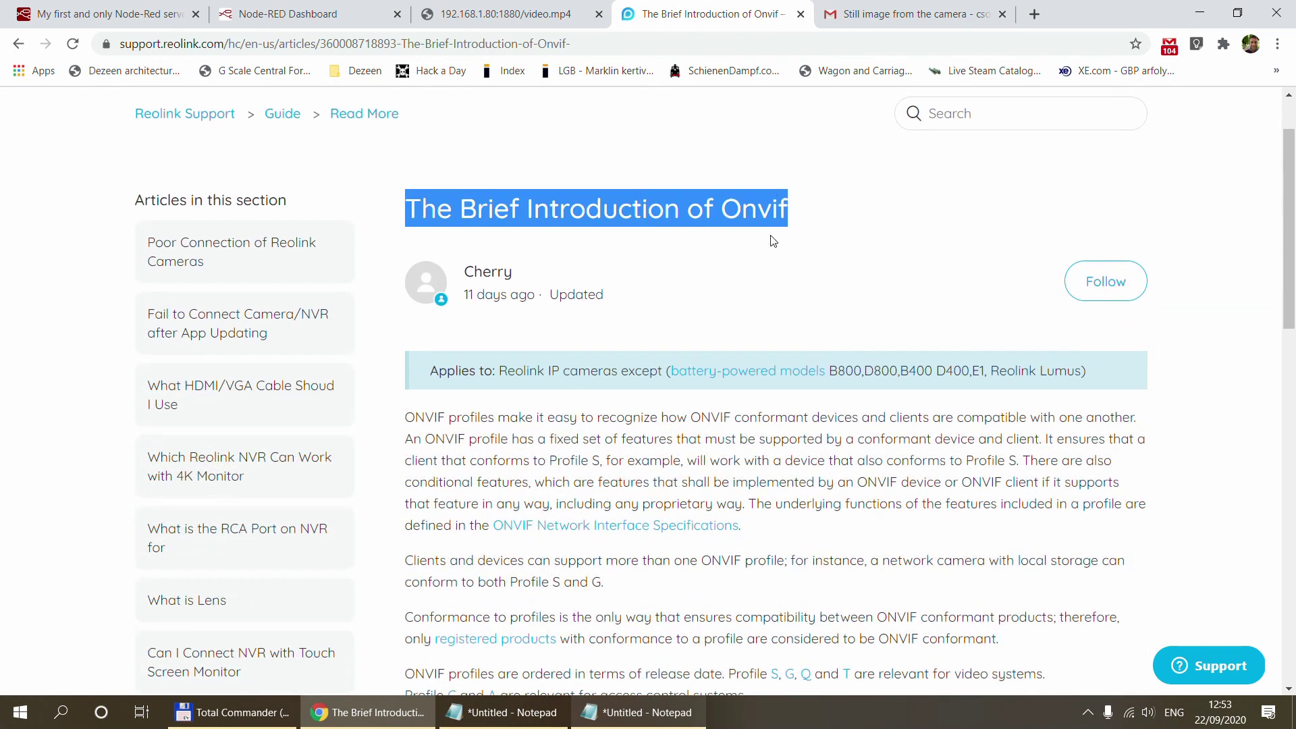
click(762, 456)
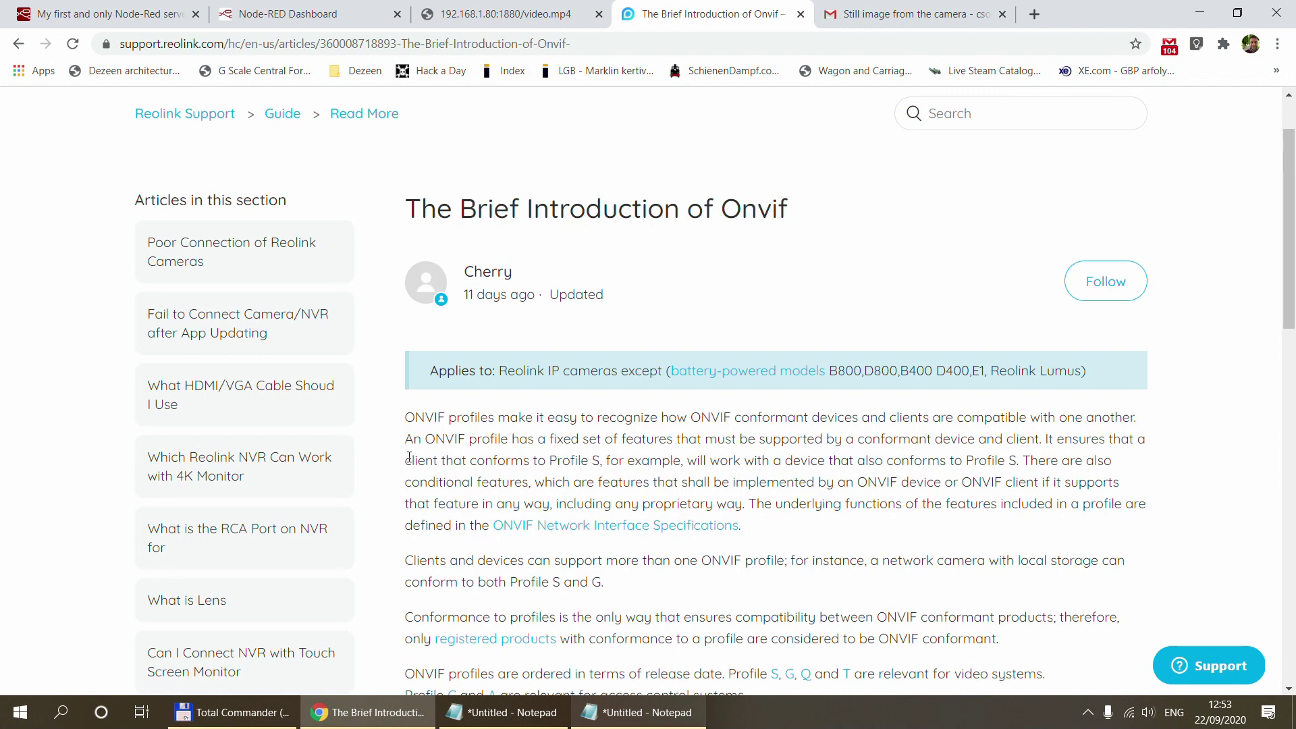
click(98, 13)
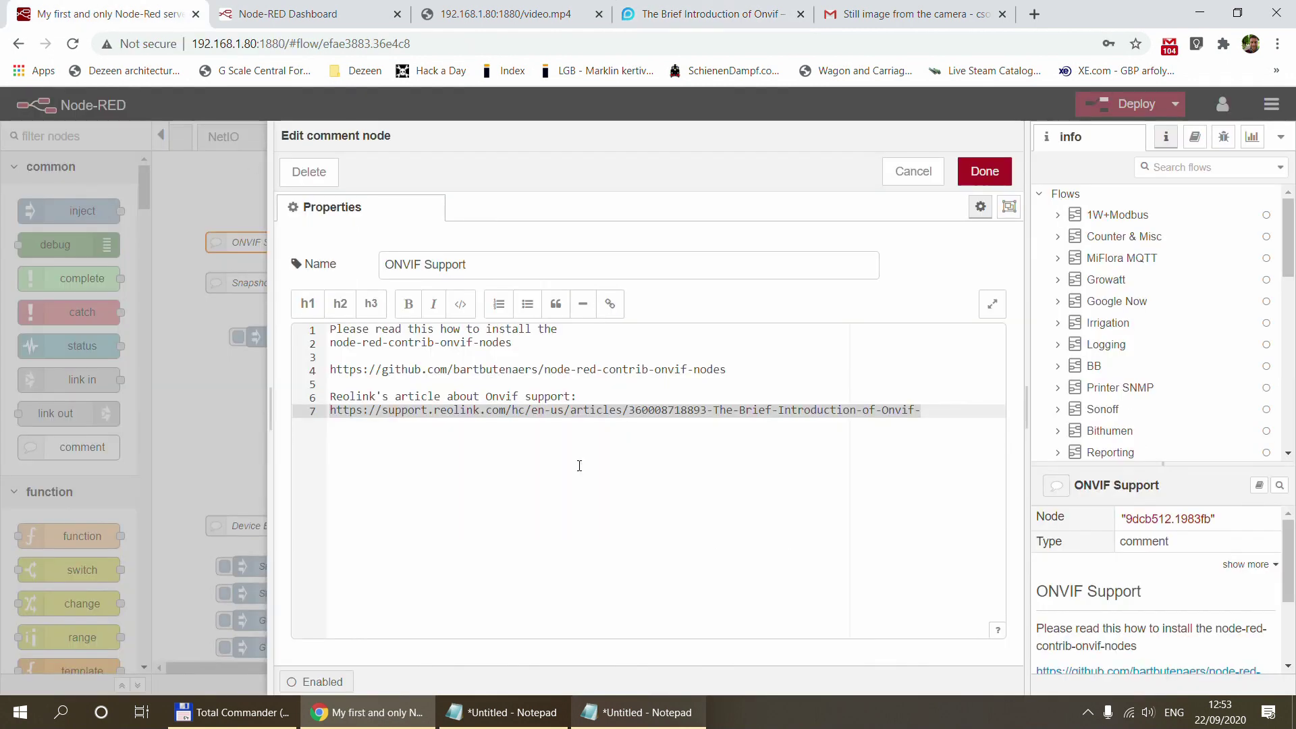
key(ctrl+4)
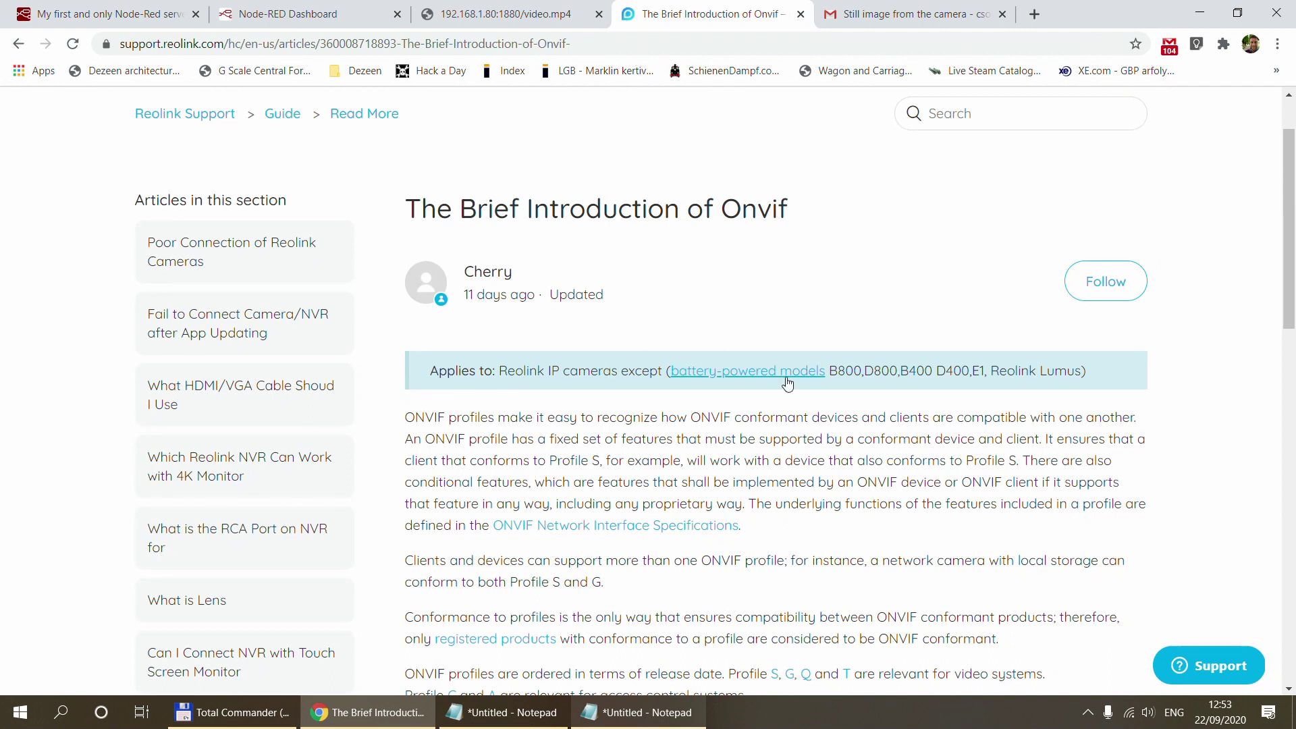
scroll(798, 413, down, 5)
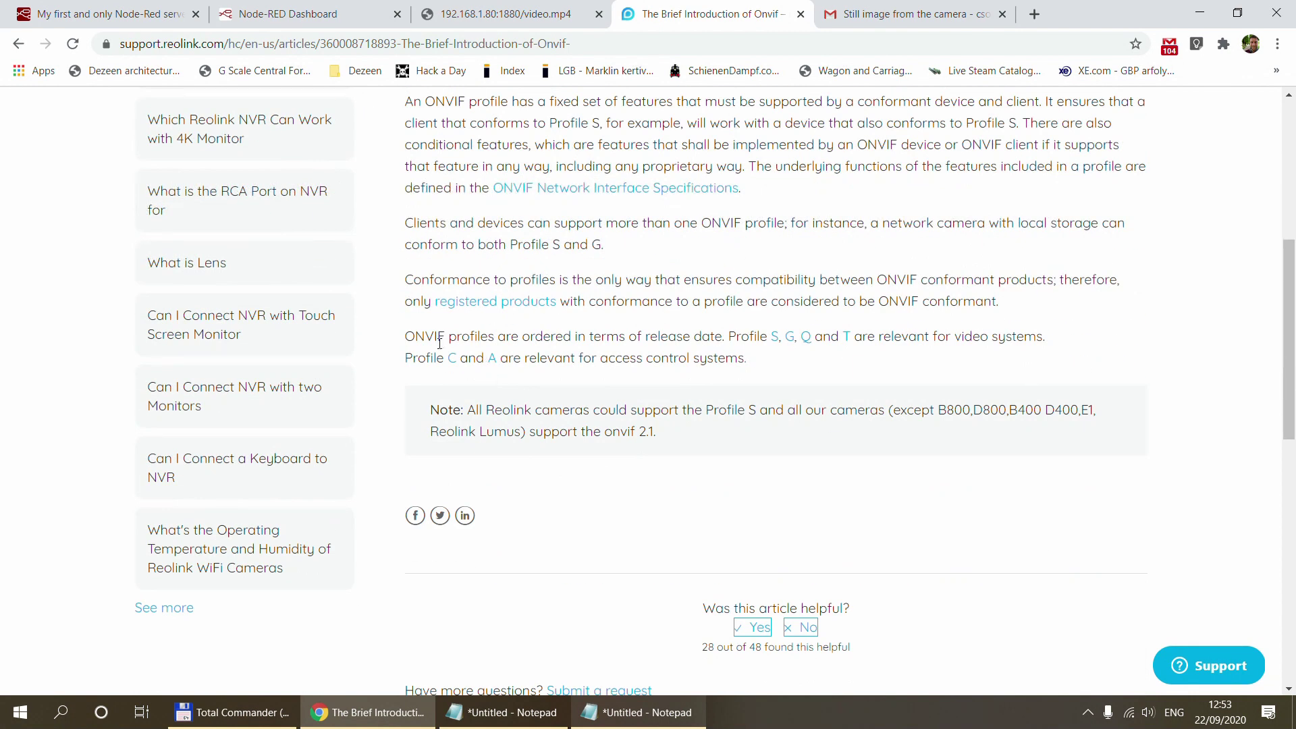
drag(411, 359, 622, 363)
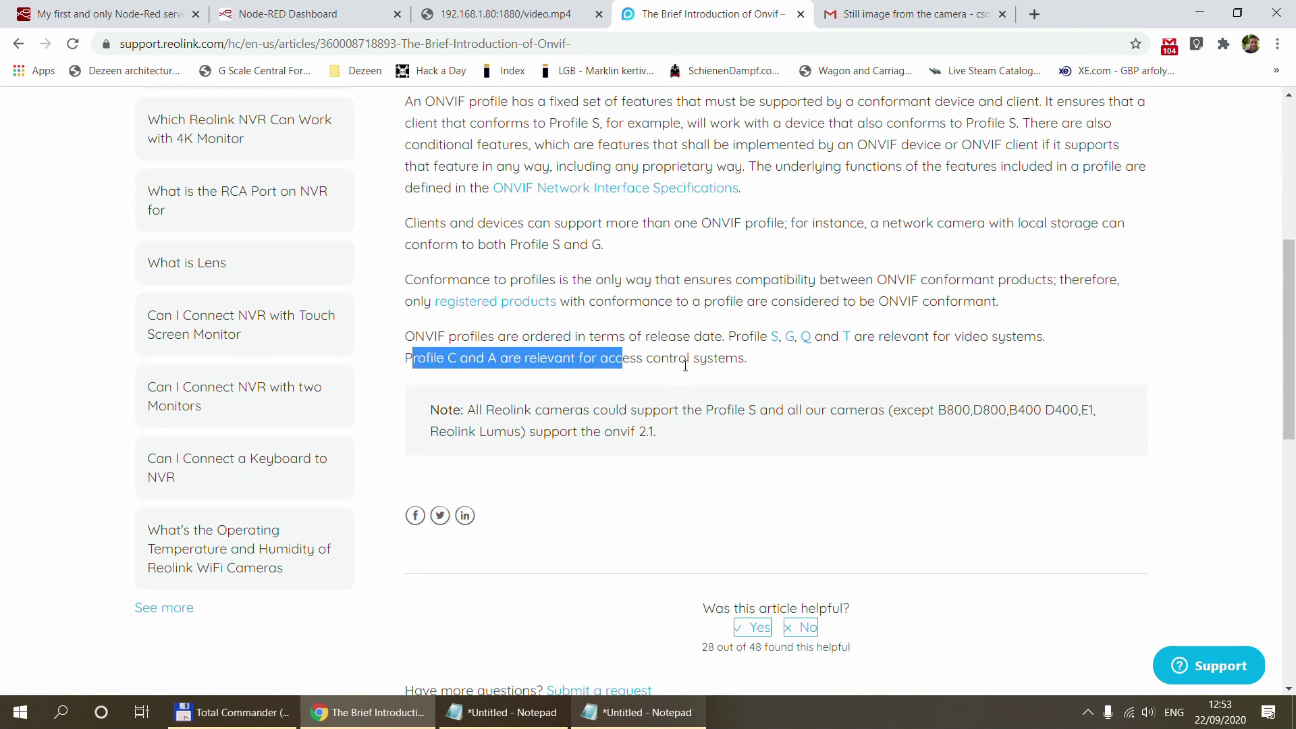
Highlight the node-red-contrib-onvif-nodes package name in the ONVIF Support comment and copy its GitHub link
click(142, 9)
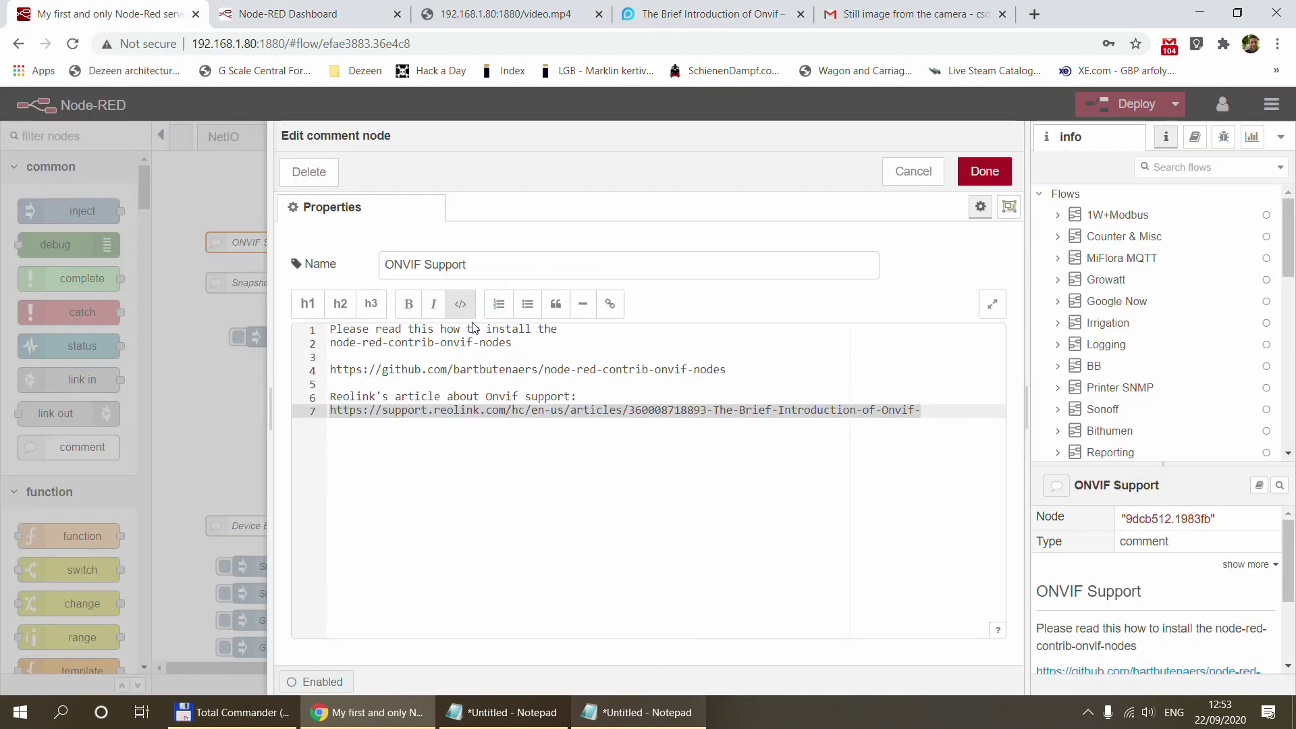
click(480, 368)
drag(523, 339, 348, 343)
click(456, 360)
drag(519, 340, 325, 348)
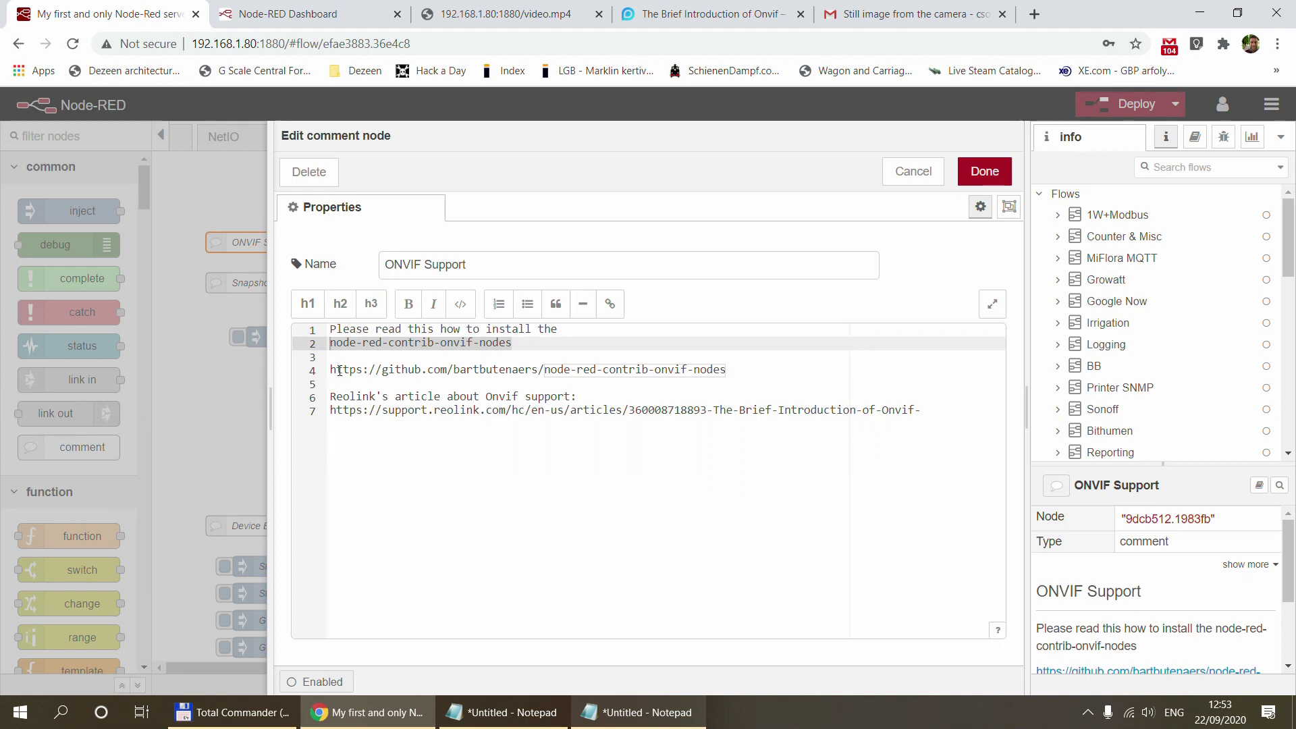
click(390, 347)
drag(515, 343, 326, 349)
drag(726, 370, 316, 371)
key(ctrl+c)
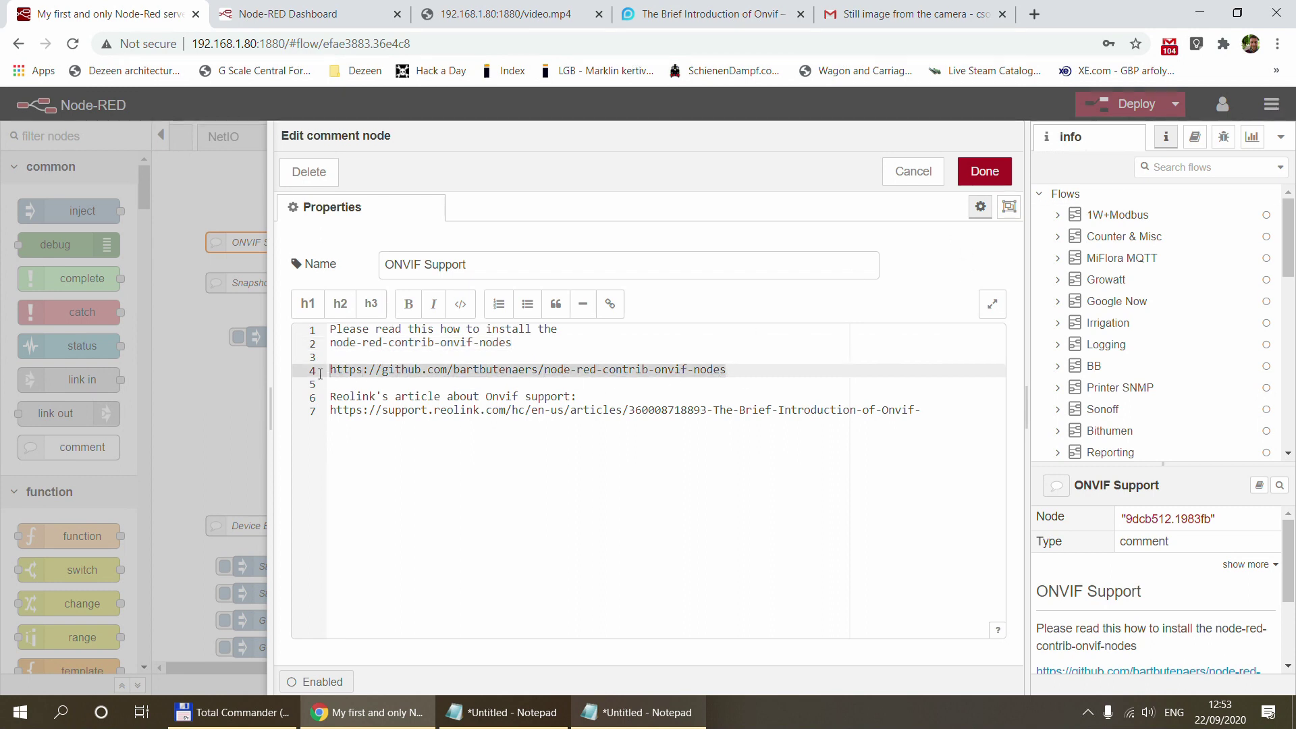
Open the copied node-red-contrib-onvif-nodes GitHub link in place of the Reolink article
click(727, 22)
click(701, 43)
key(ctrl+v)
key(Return)
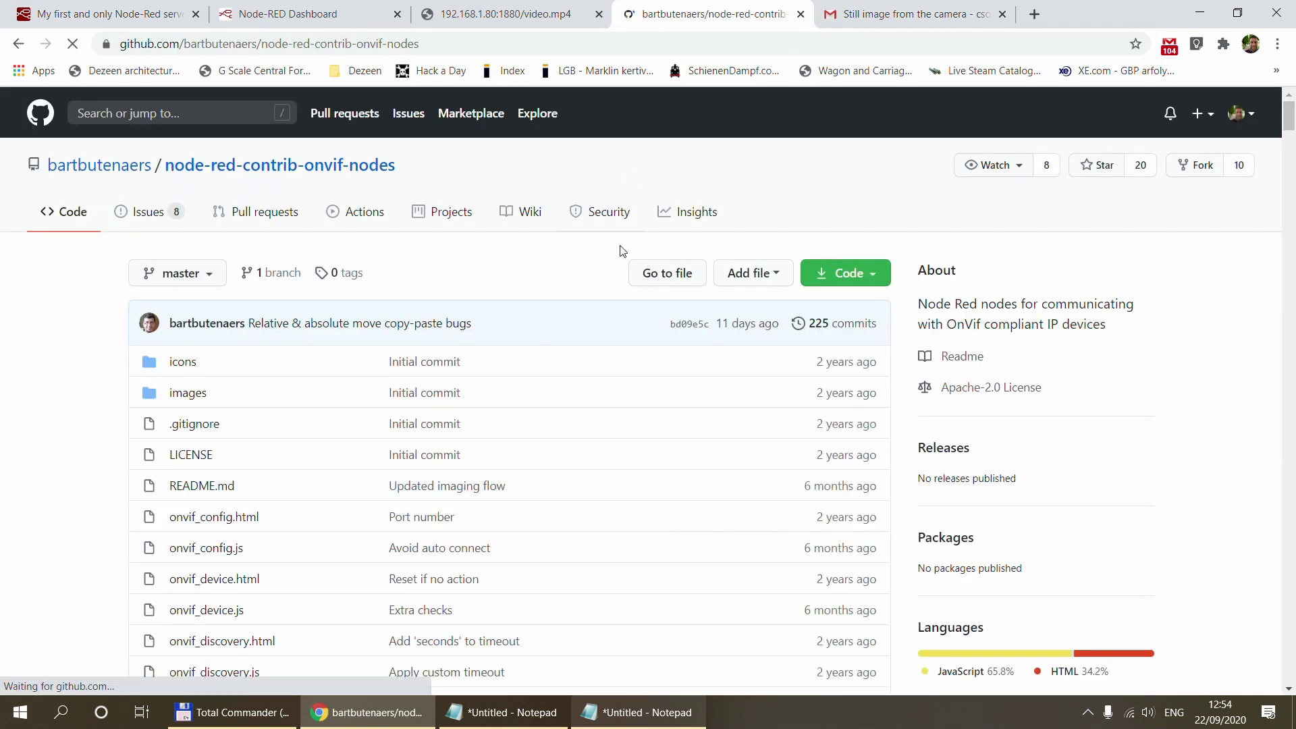
Read the repository's README, highlighting the experimental contribution notice and the npm install command
scroll(618, 249, down, 10)
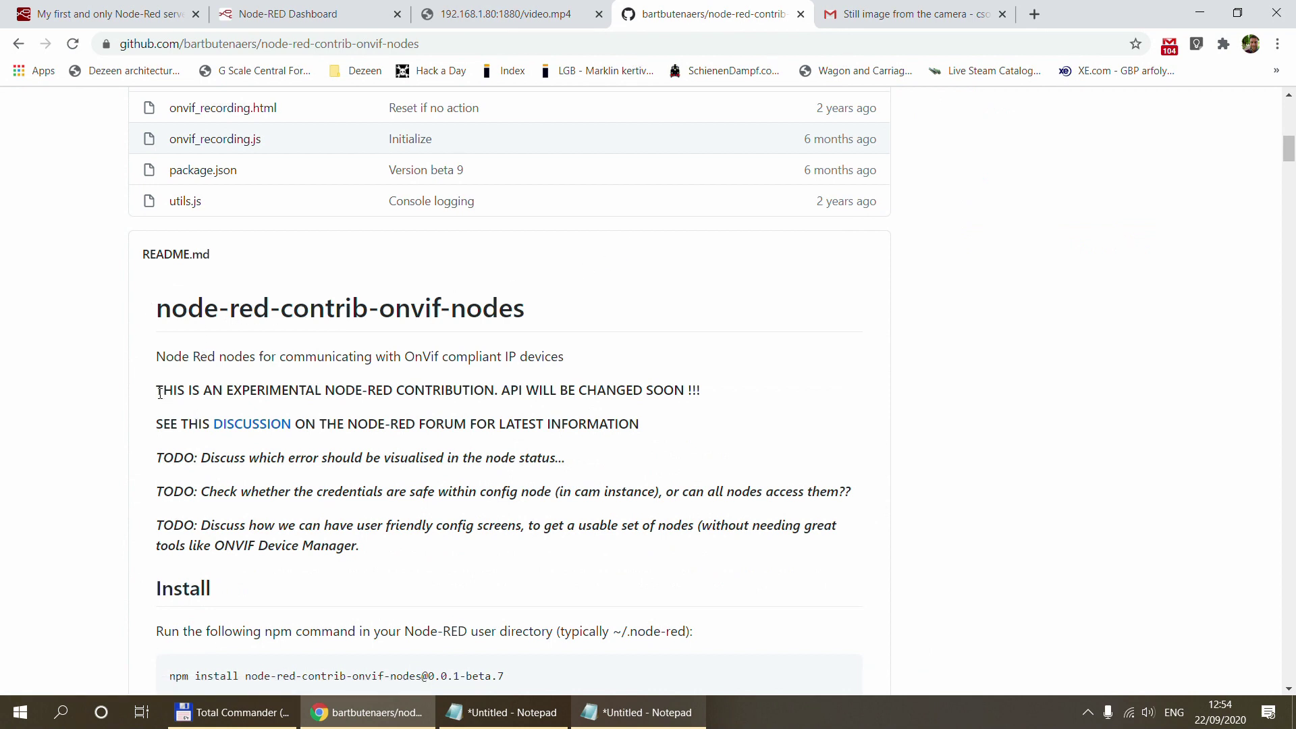
drag(160, 392, 482, 393)
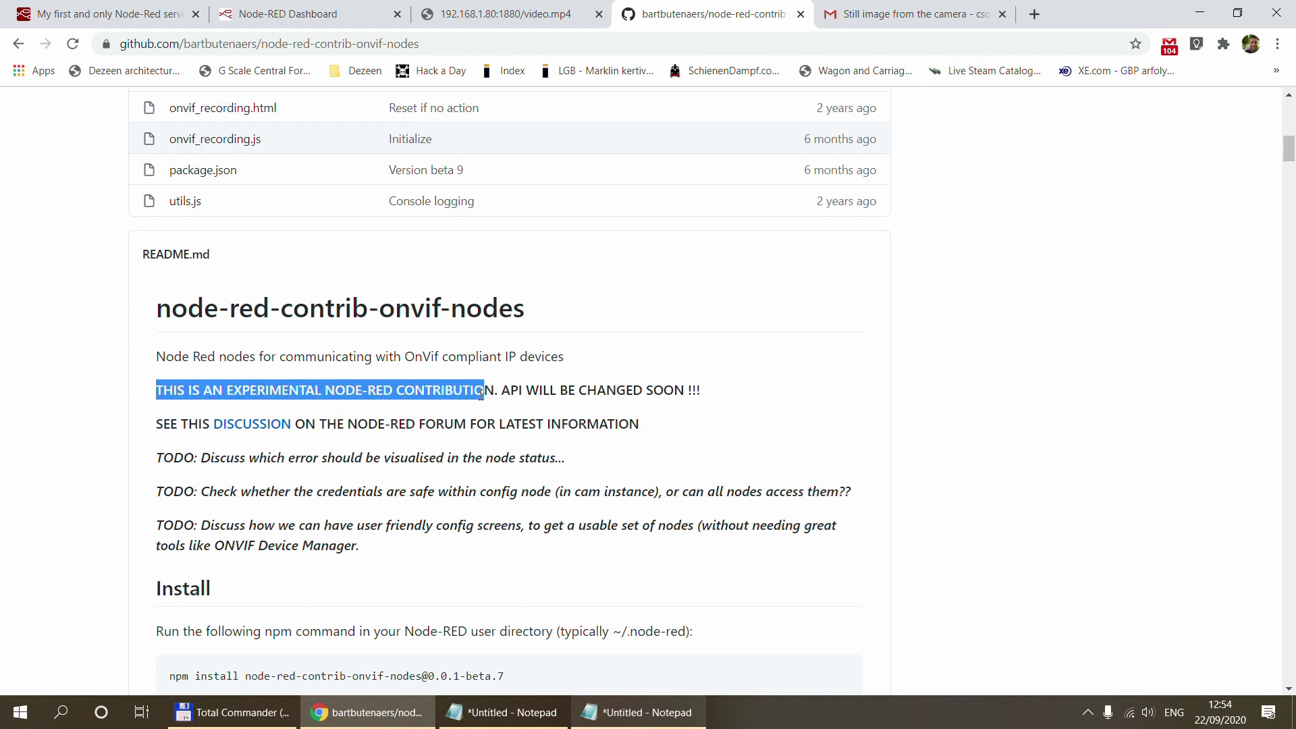
scroll(482, 393, down, 3)
drag(515, 508, 164, 517)
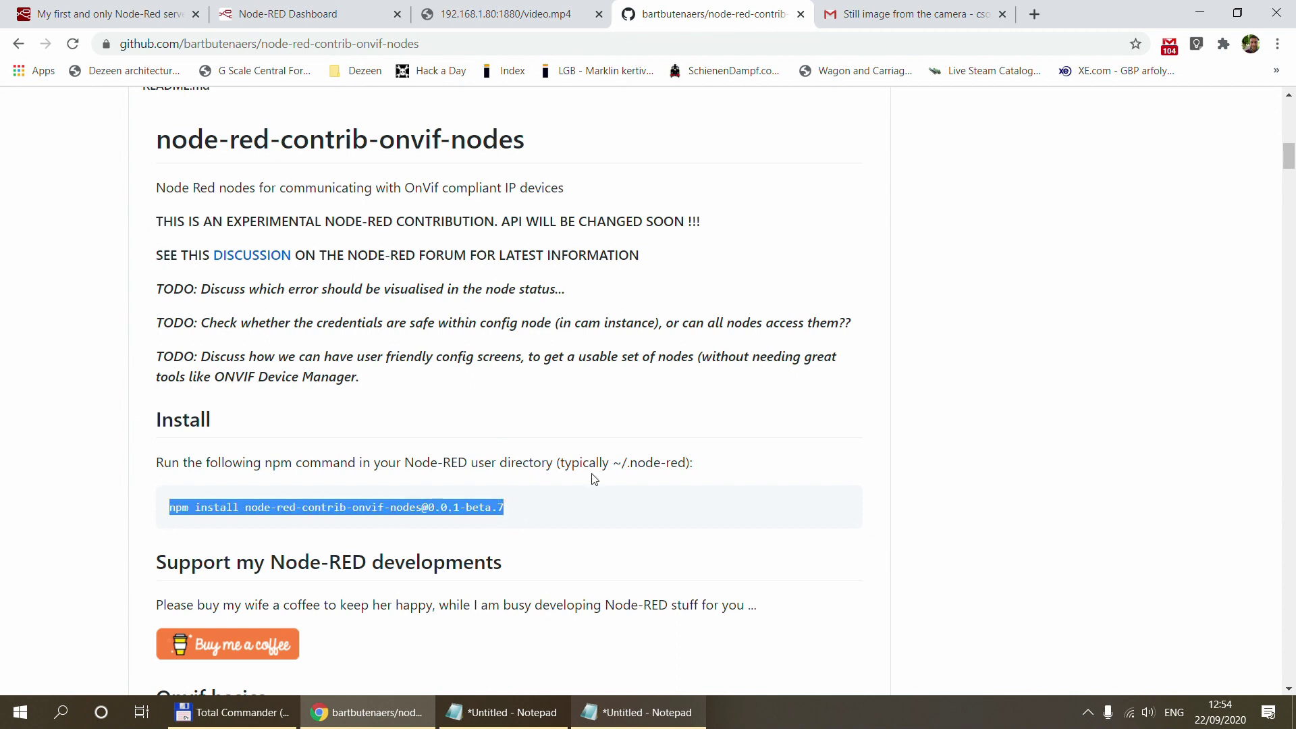
click(206, 508)
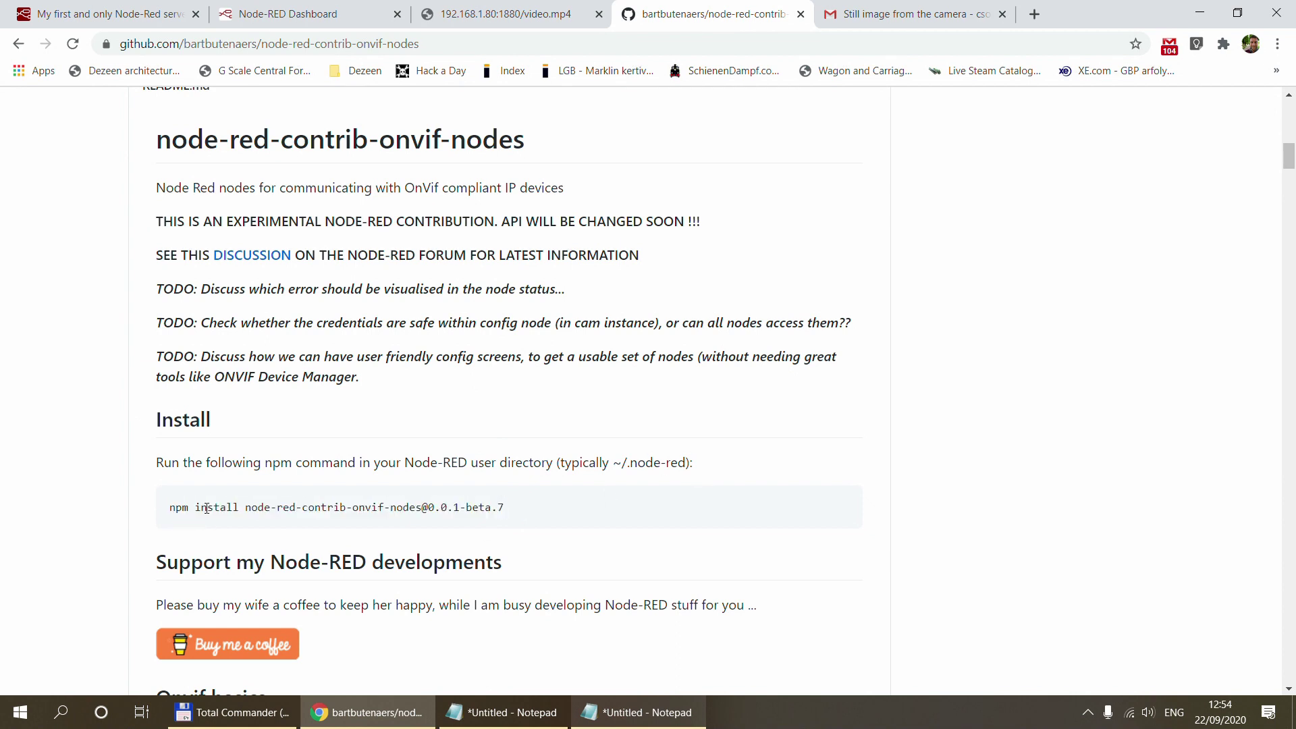
Look through the README from the Onvif basics to the Discovery node section and its settings
scroll(599, 518, down, 10)
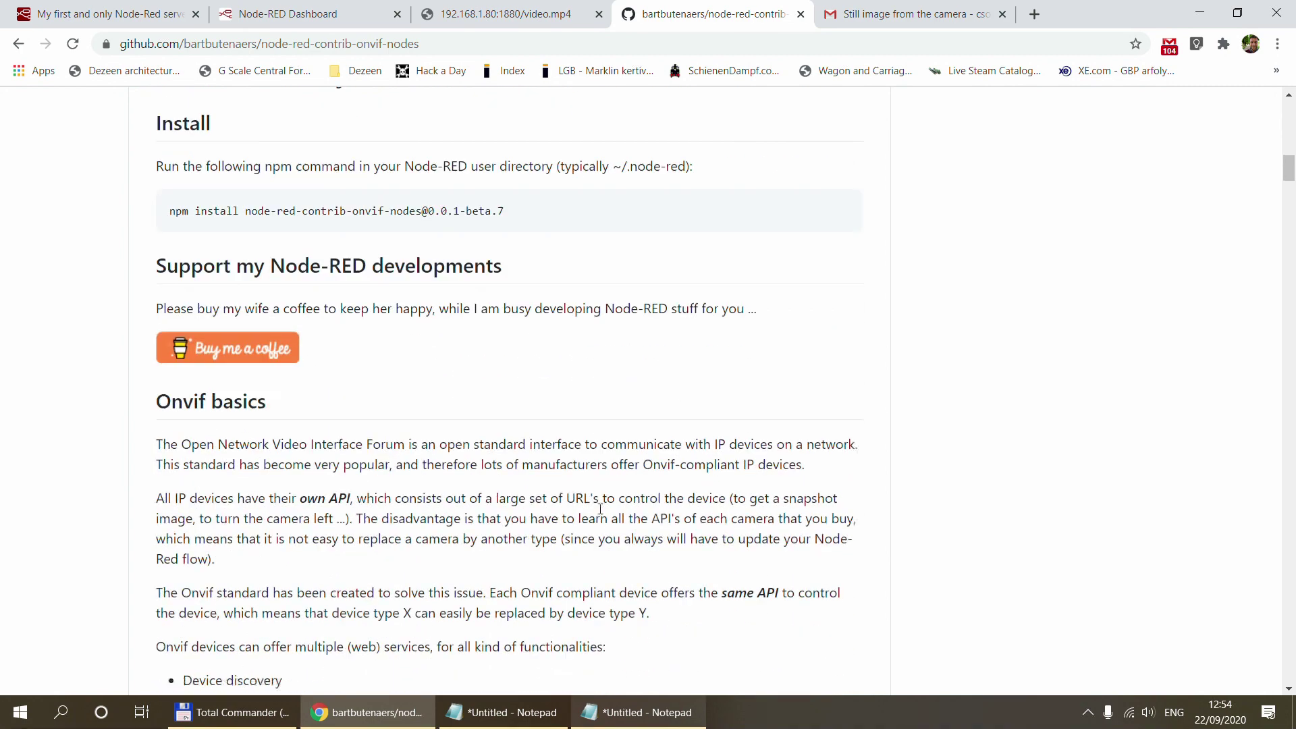
scroll(601, 512, down, 17)
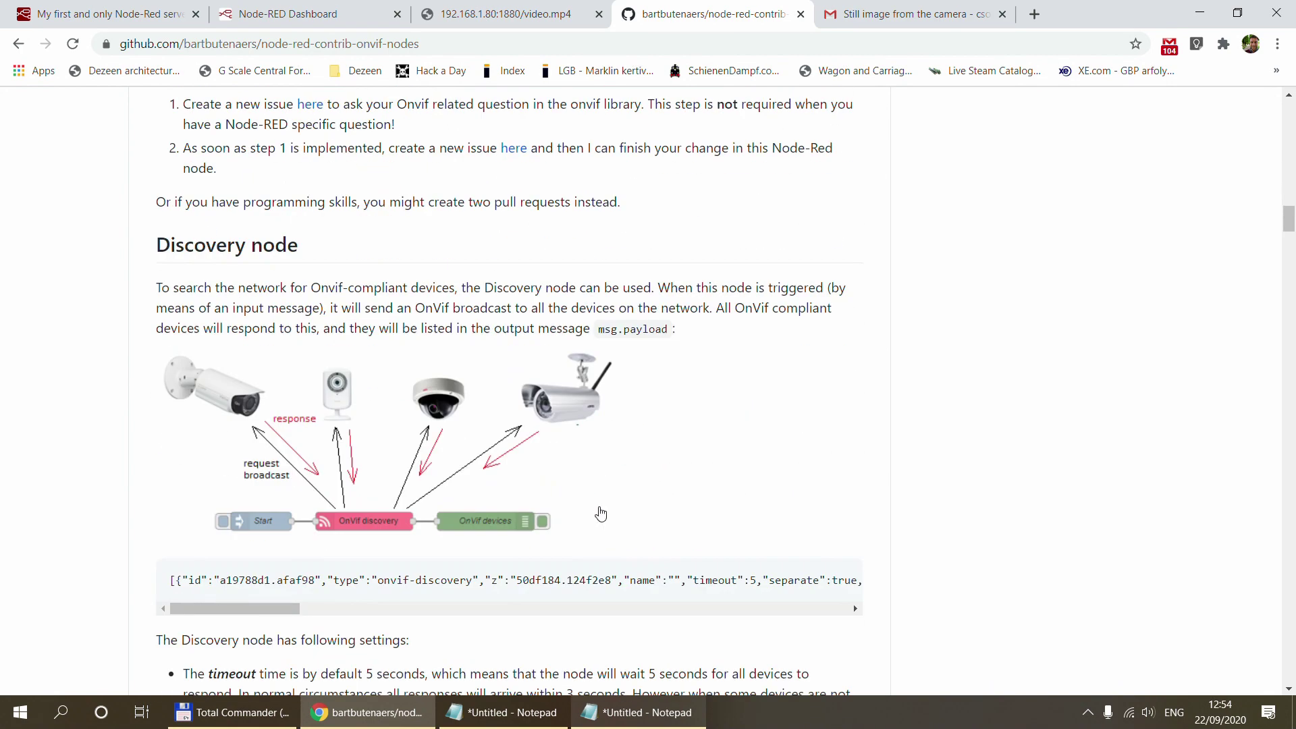
scroll(599, 513, down, 3)
scroll(230, 181, up, 5)
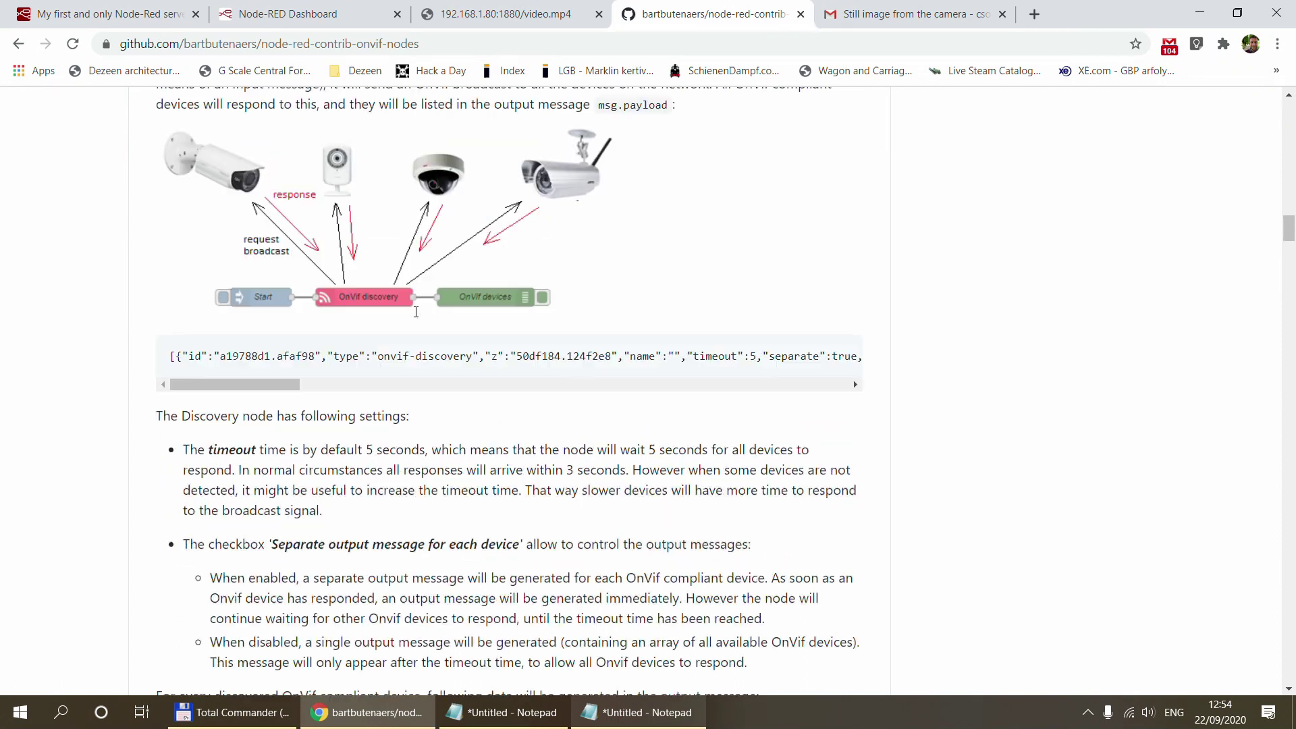
scroll(231, 181, up, 1)
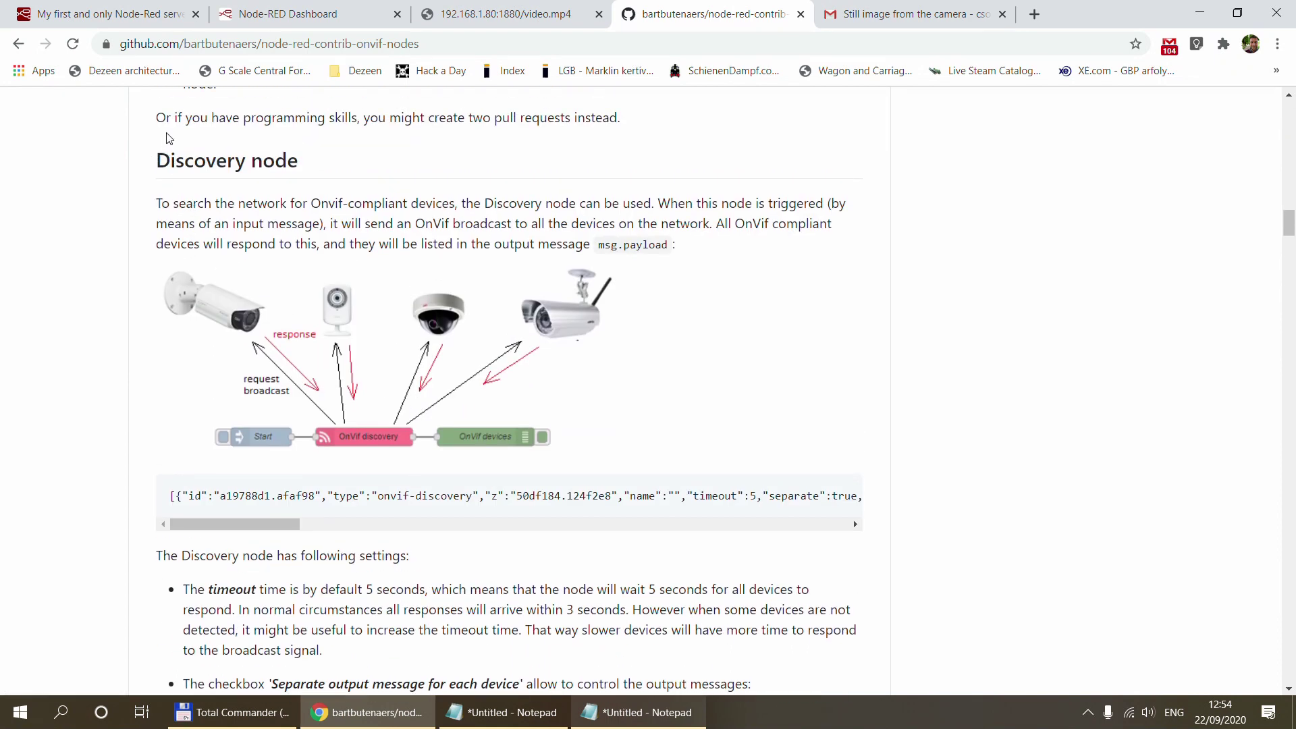
Close the ONVIF Support comment without saving and survey the Reolink workspace's ONVIF example flows, then its snapshot, email and video flows
click(64, 13)
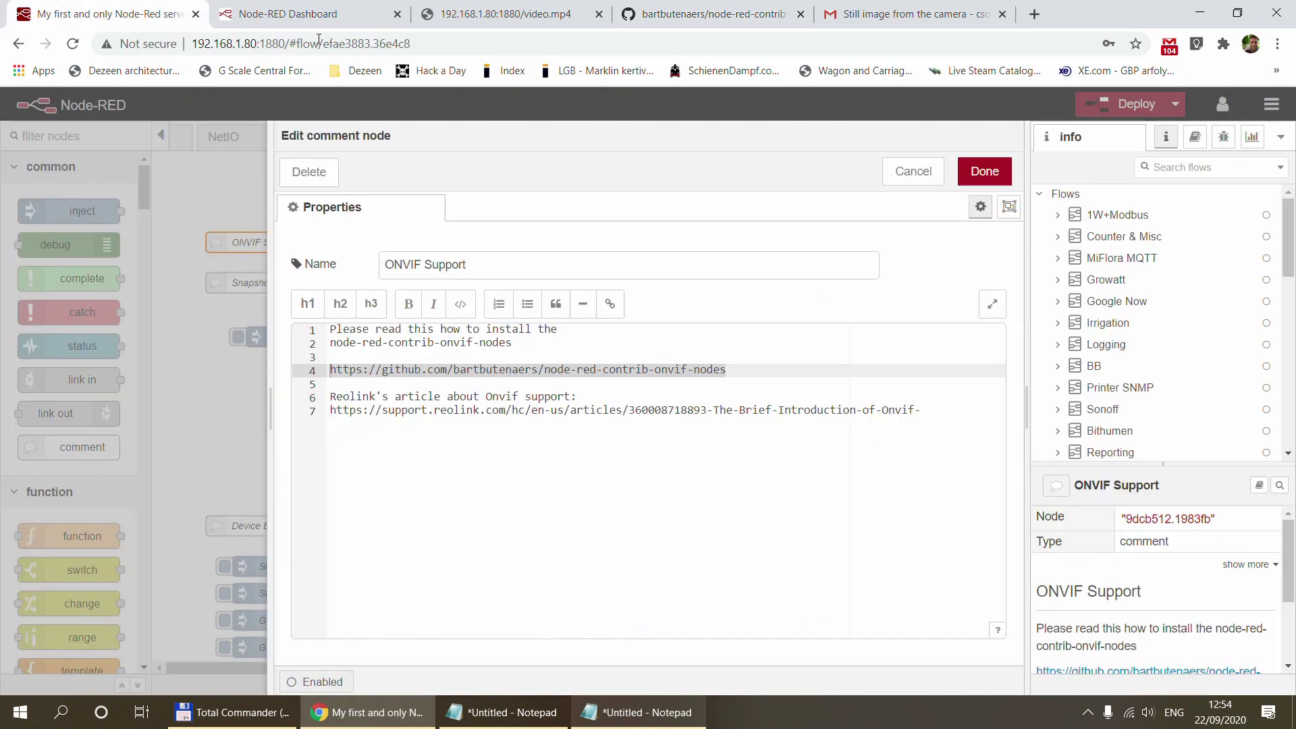
click(941, 172)
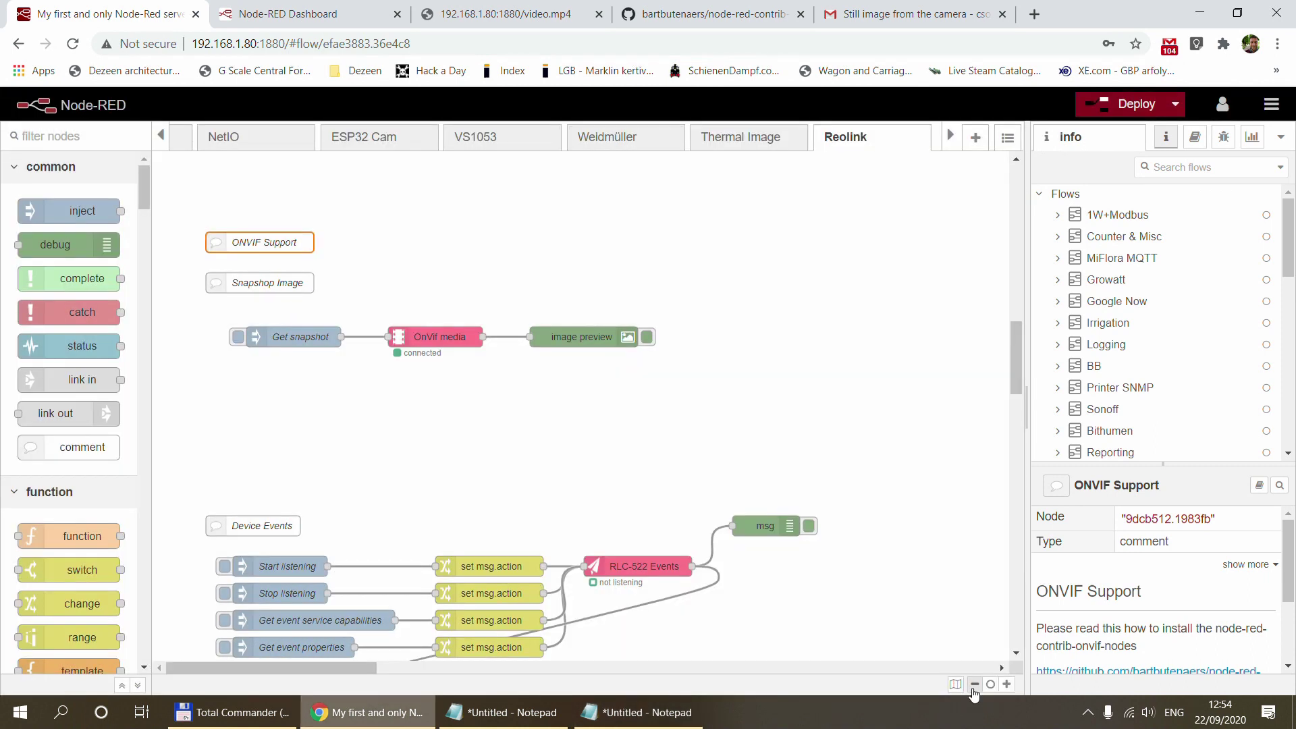
click(975, 684)
click(974, 684)
click(975, 684)
click(975, 684)
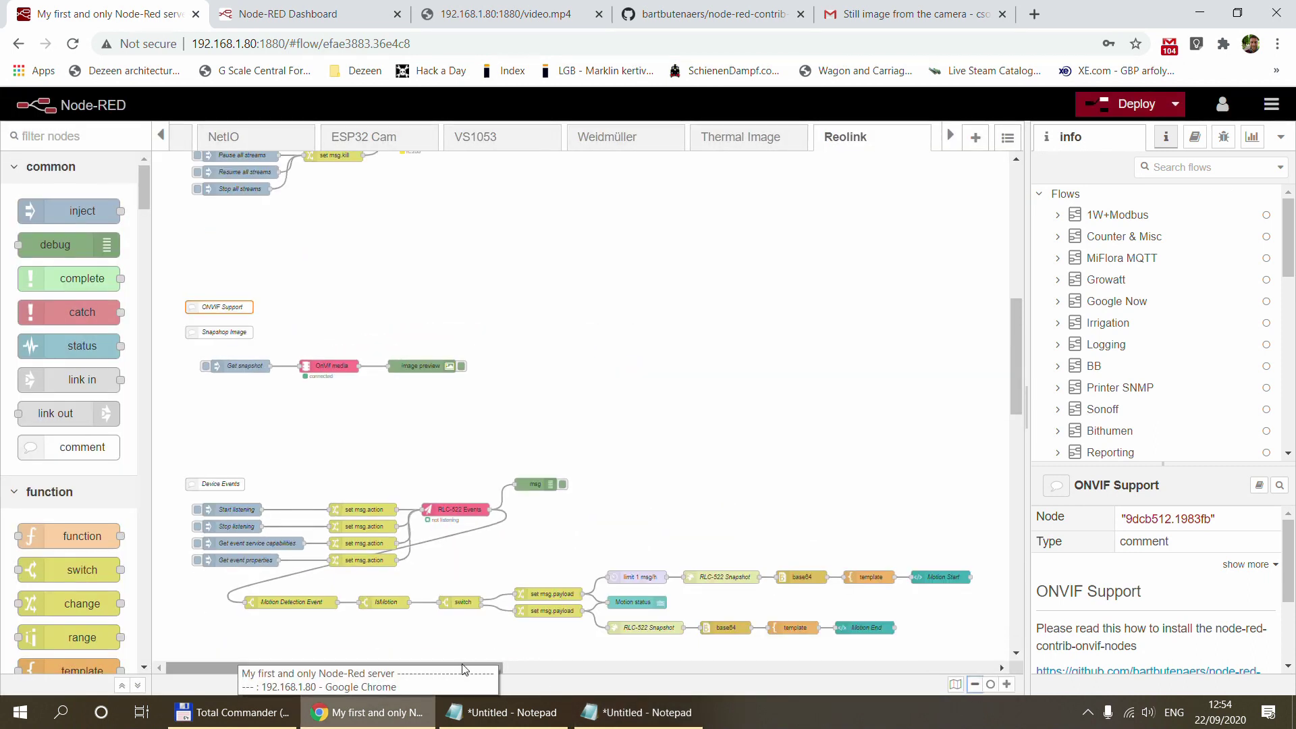
drag(472, 667, 847, 665)
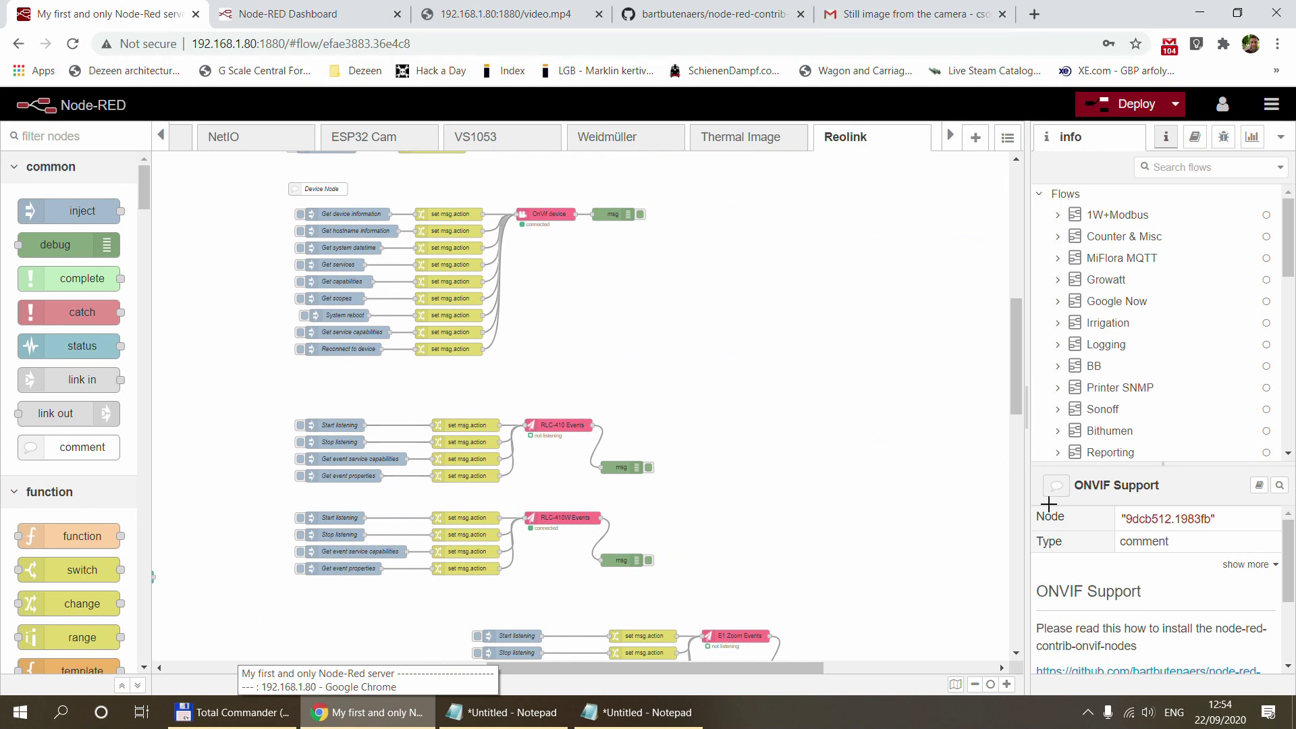
drag(1012, 391, 1002, 203)
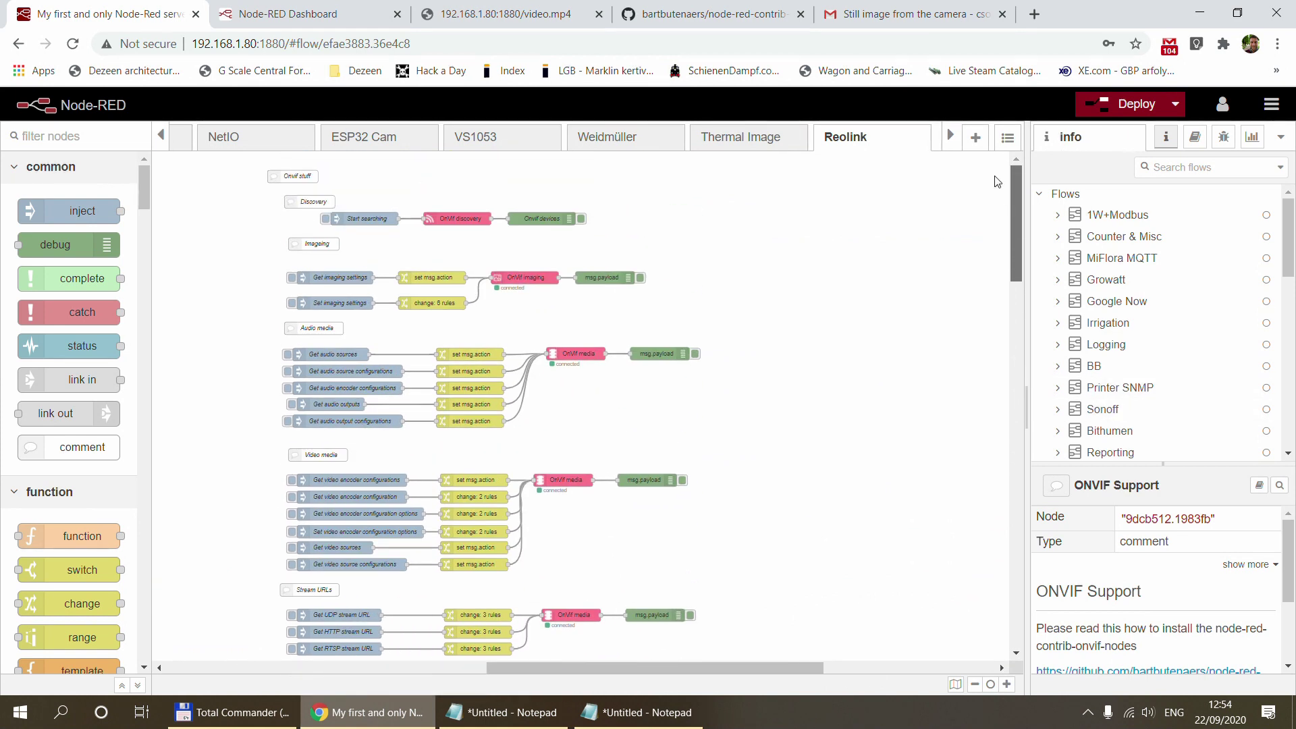
drag(996, 181, 1001, 388)
scroll(791, 640, up, 8)
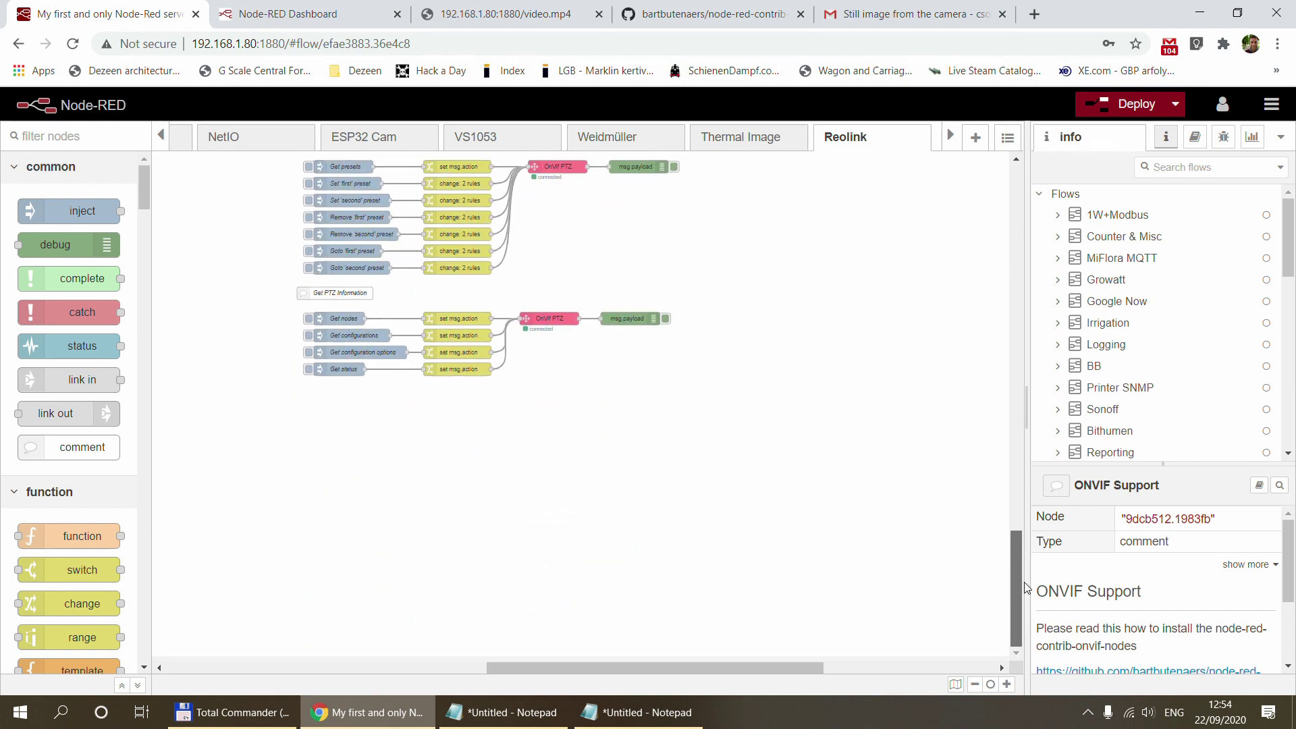
drag(776, 666, 292, 642)
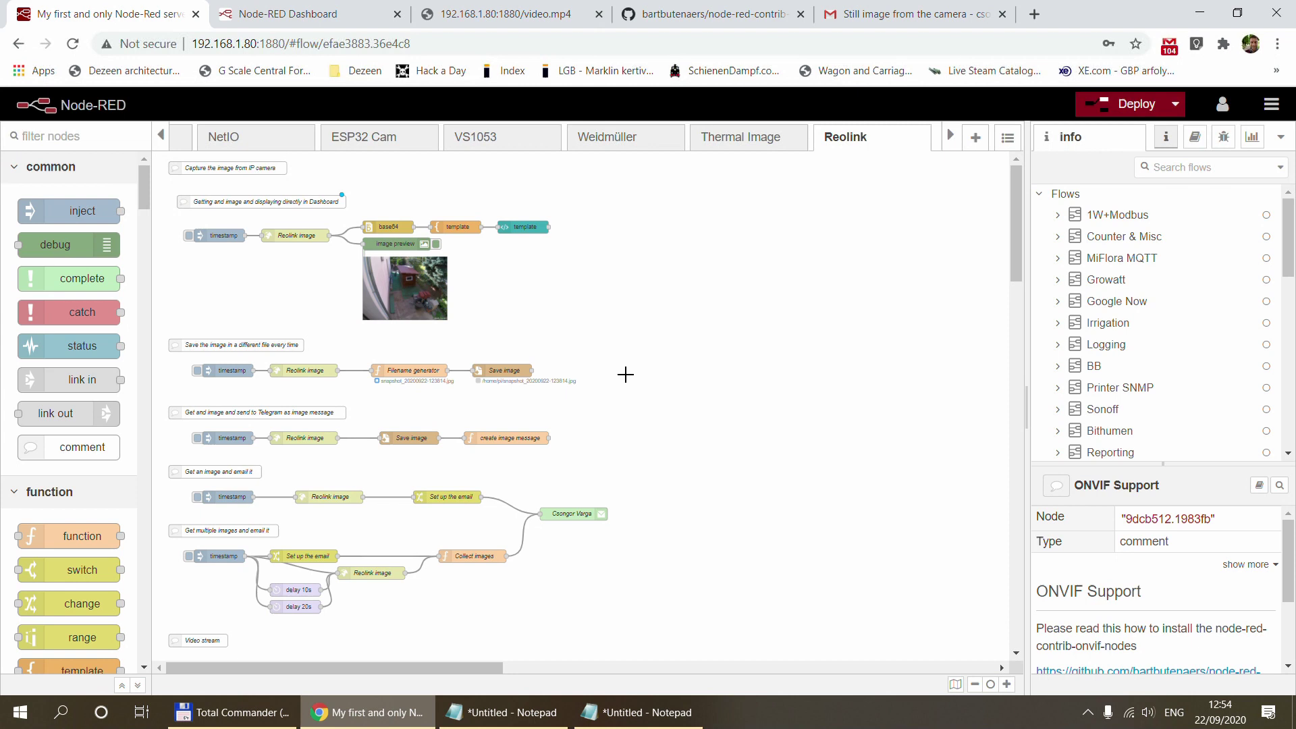
scroll(626, 374, down, 6)
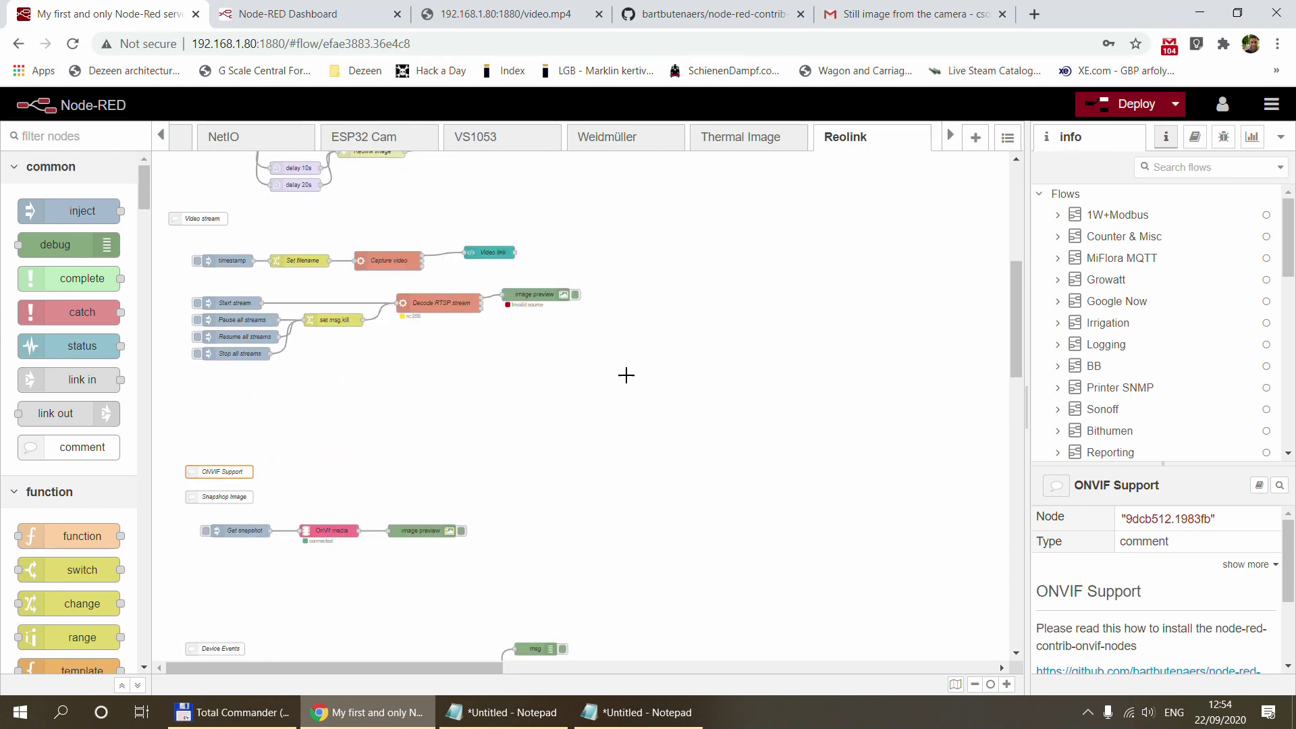
Look over the Device Events and PTZ flows, reset the workspace zoom, and highlight the README's Discovery node description
scroll(625, 374, down, 5)
scroll(568, 386, down, 5)
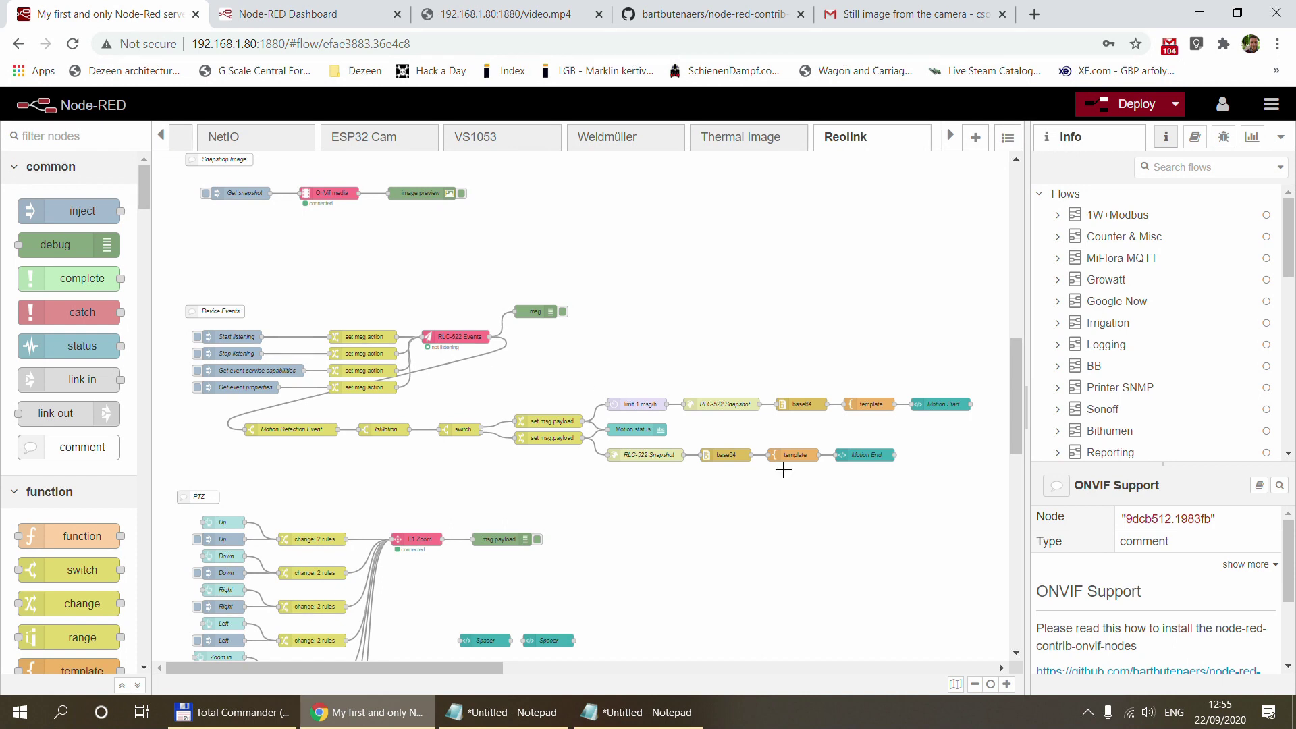
click(990, 683)
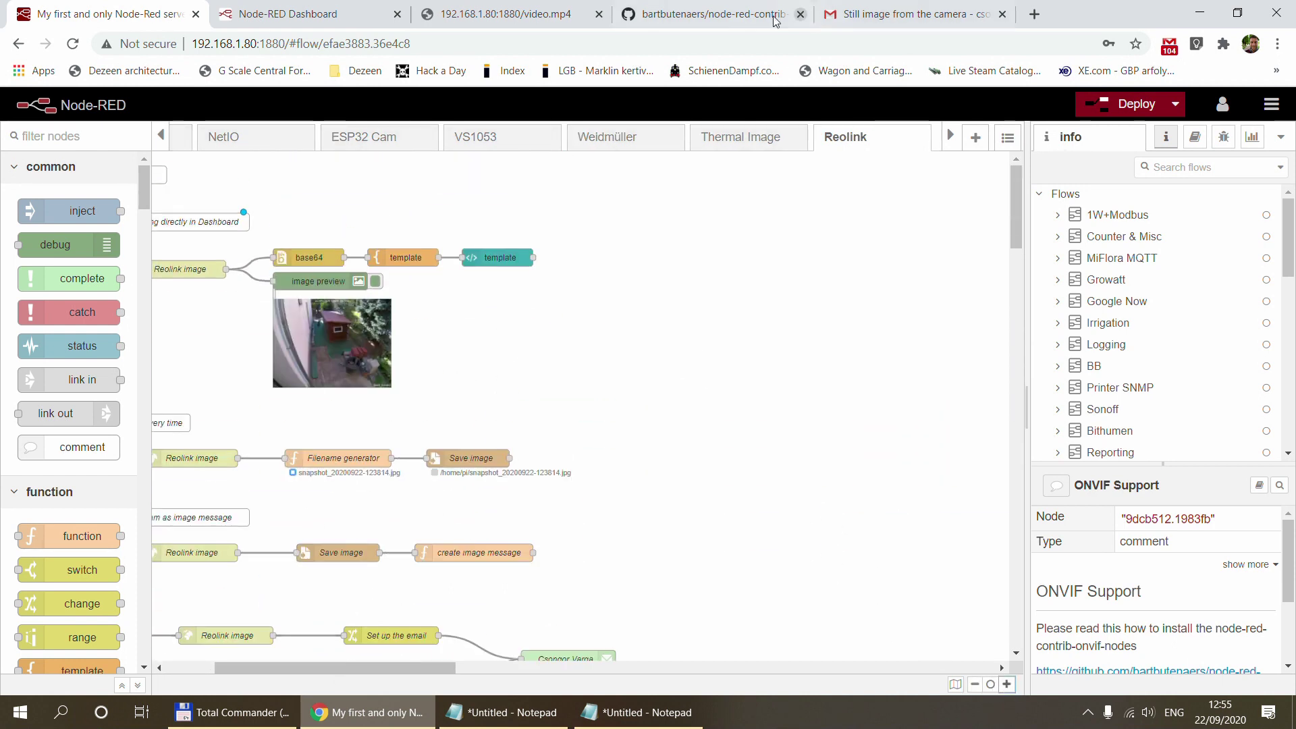
click(658, 19)
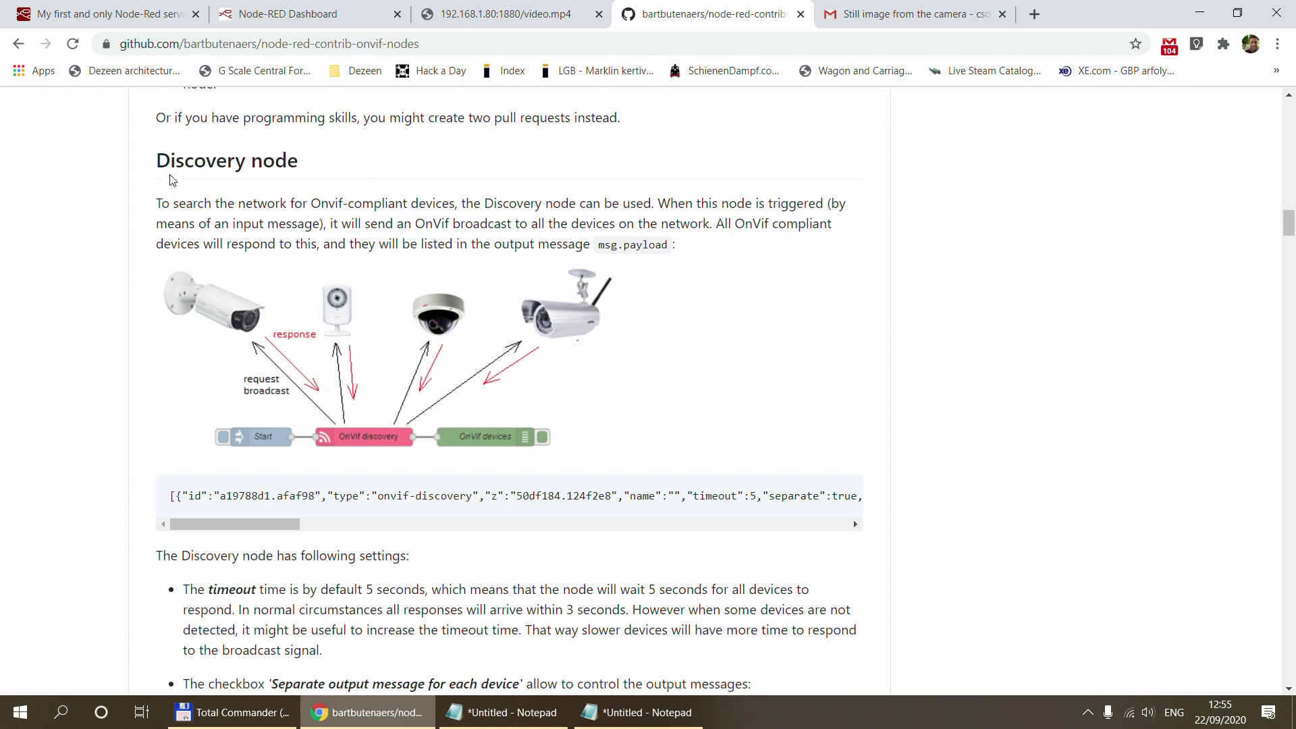
drag(156, 162, 697, 251)
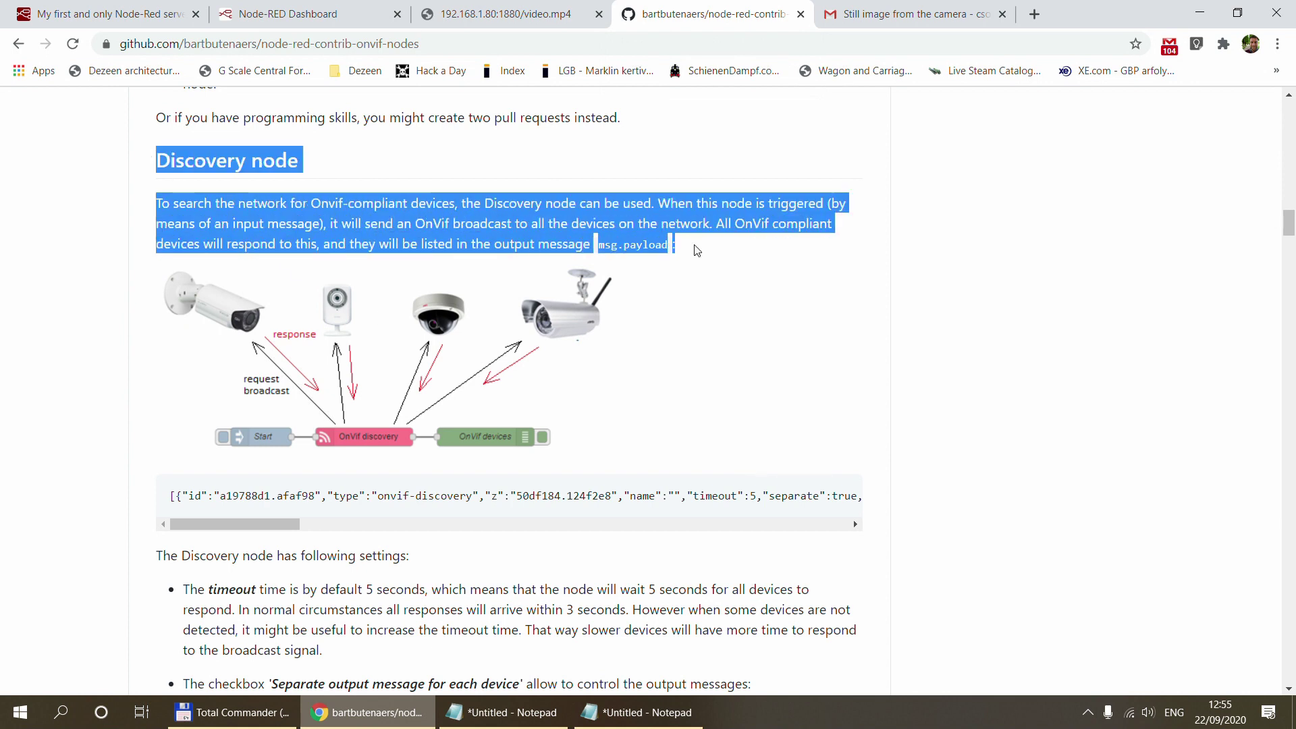
click(697, 250)
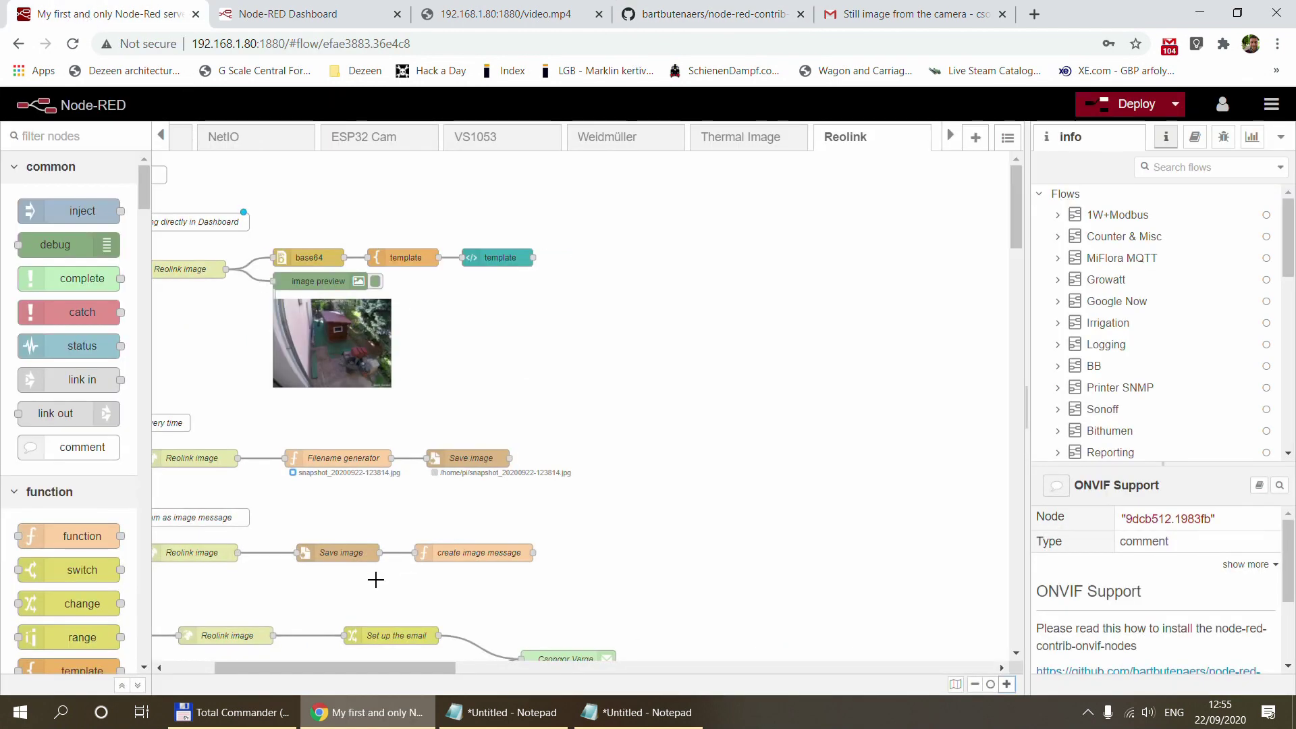
Clear the debug messages, run Start searching in the Onvif Discovery flow, and check the README's Discovery section again
drag(350, 667, 645, 681)
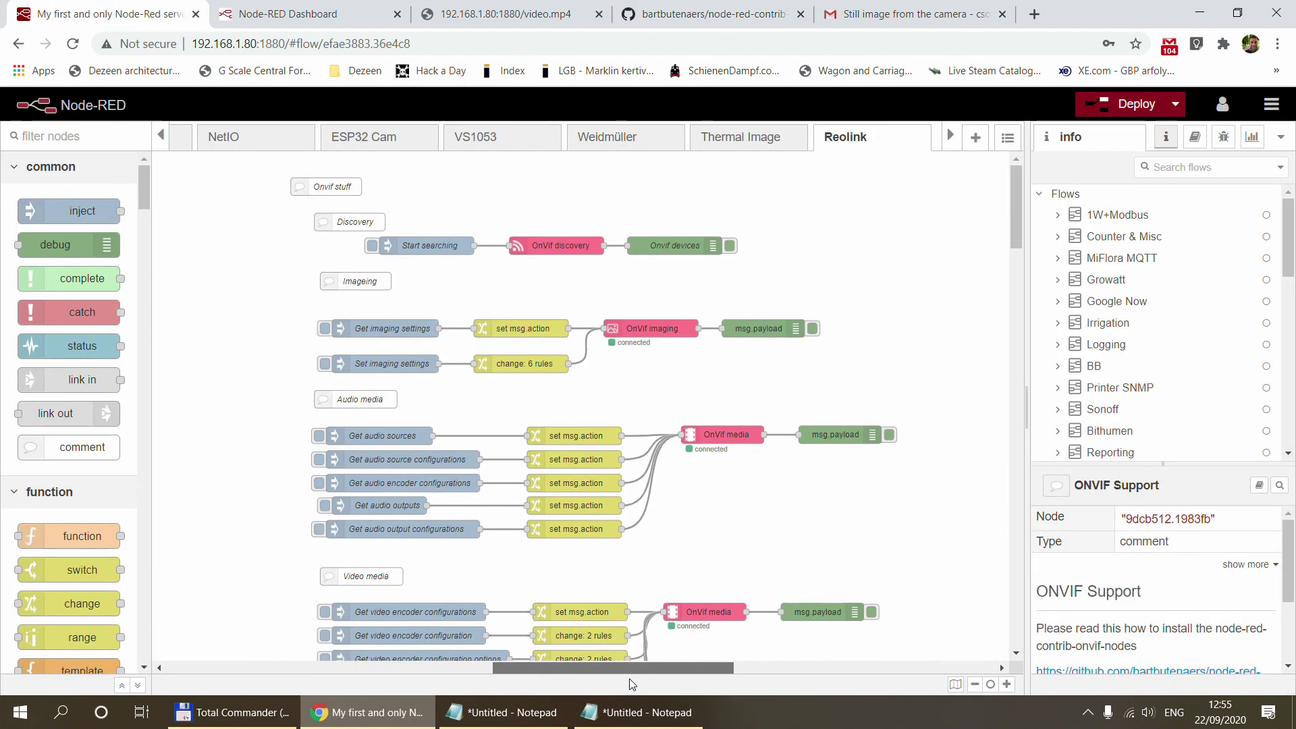
click(1195, 137)
click(1222, 138)
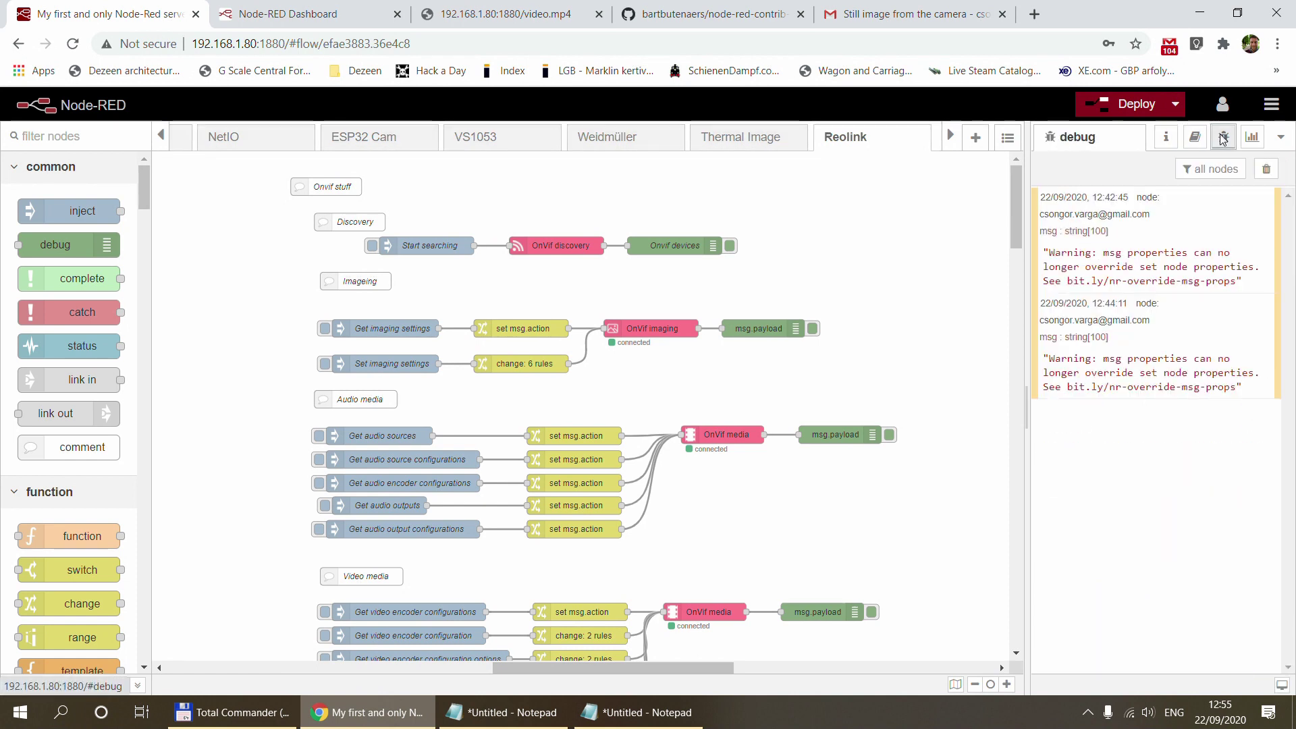
key(ctrl+alt+l)
click(371, 246)
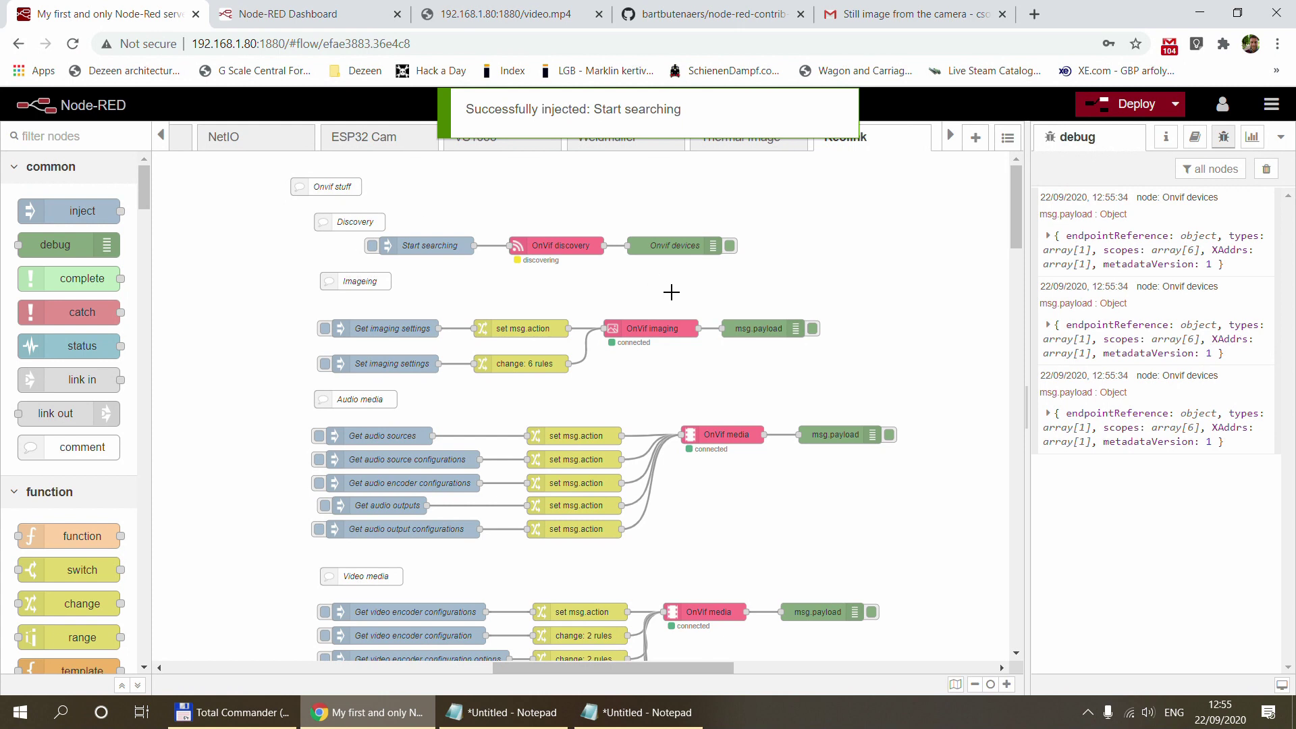
click(695, 13)
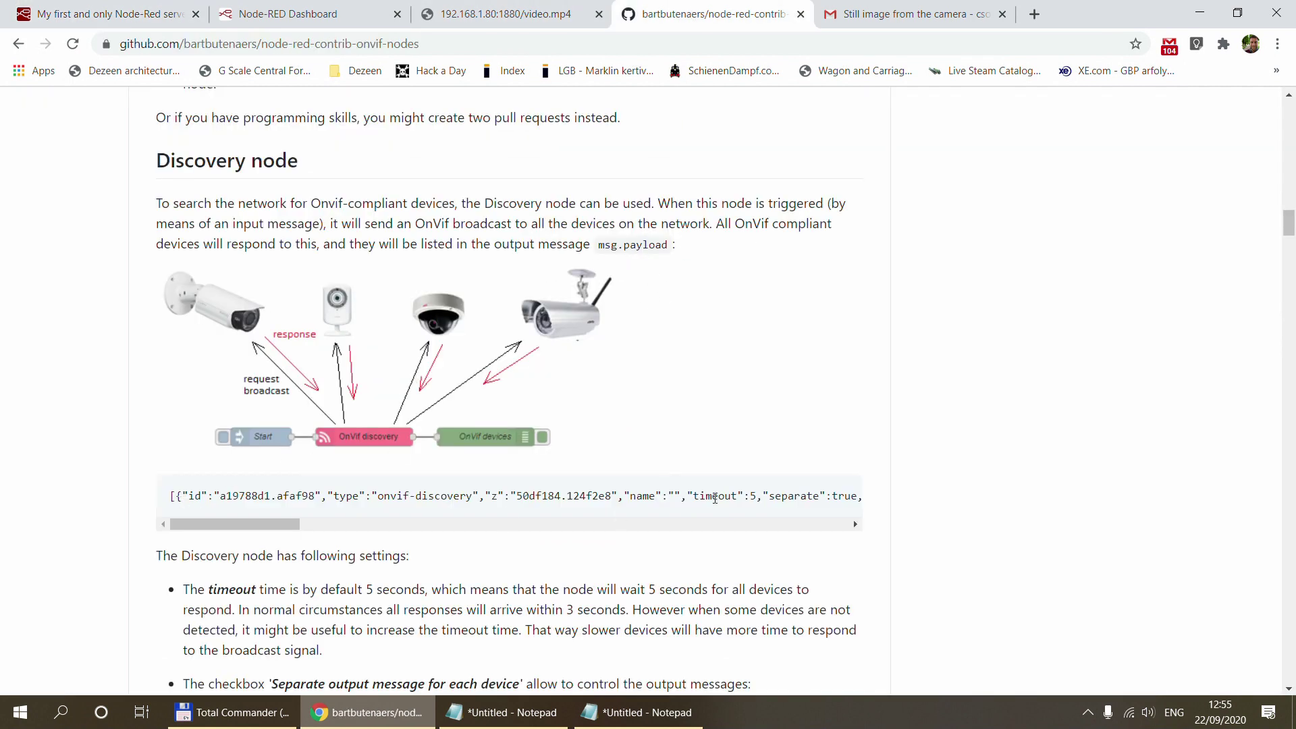
click(122, 14)
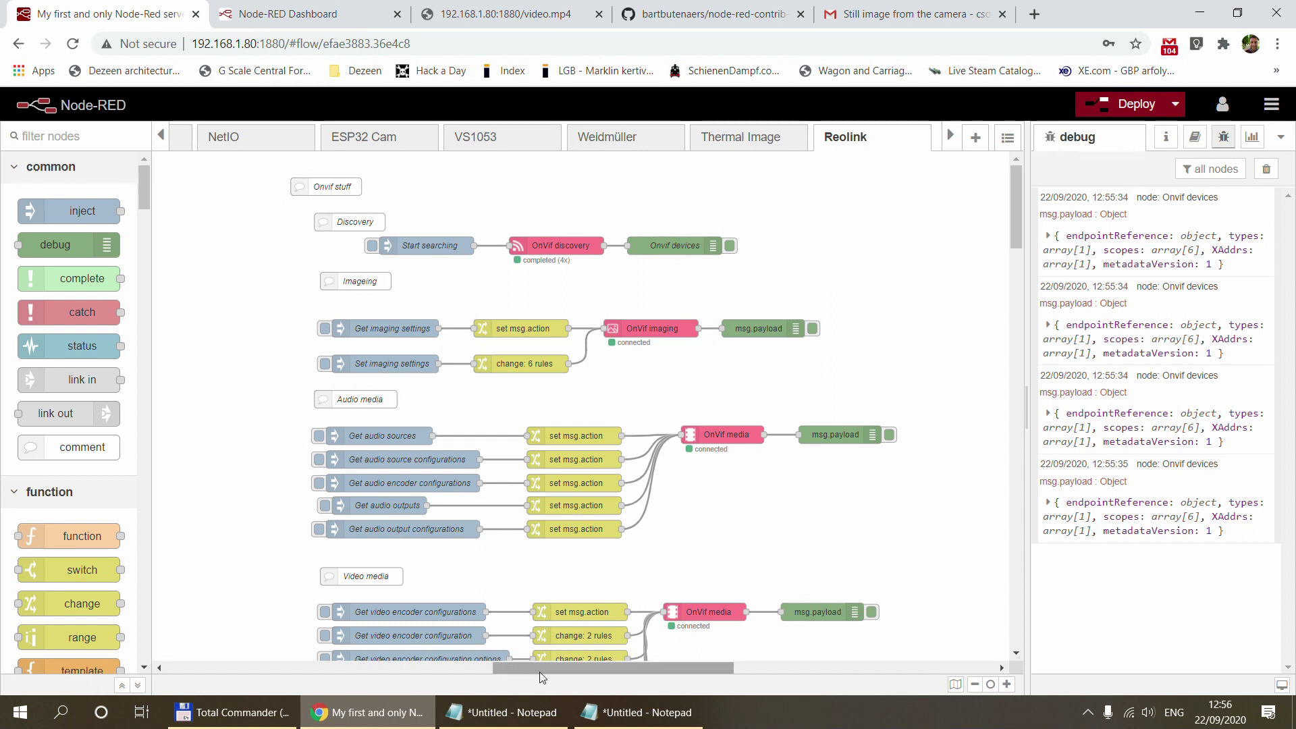
Run Get snapshot in the ONVIF Snapshot Image flow and select its OnVif media node
drag(550, 676, 223, 675)
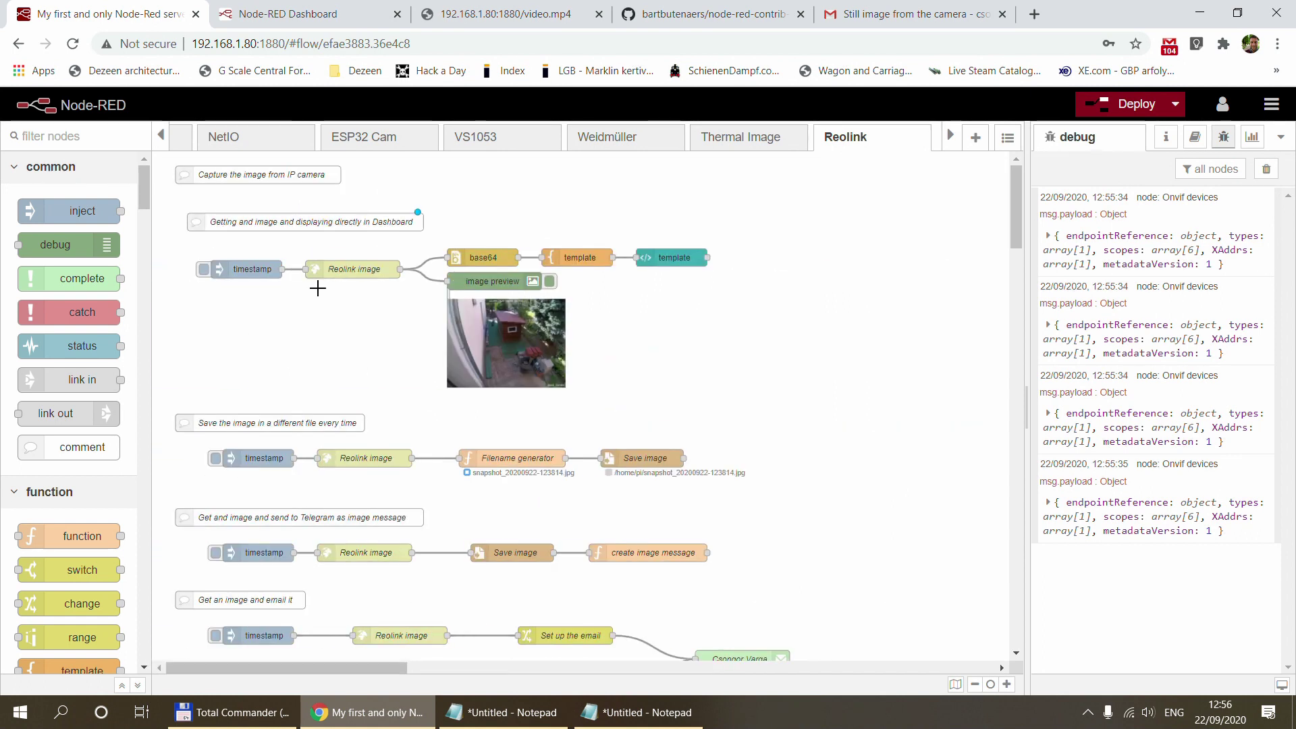
scroll(317, 289, down, 5)
scroll(317, 288, up, 8)
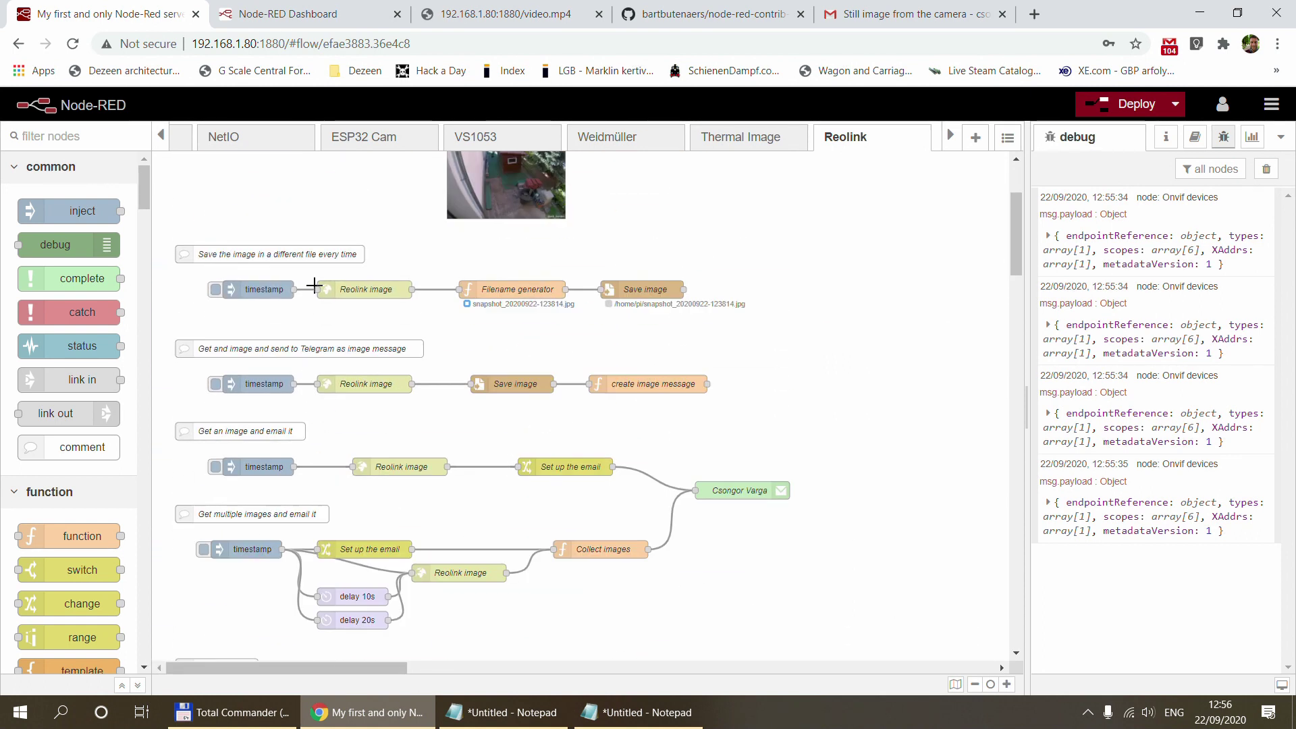
scroll(314, 284, down, 10)
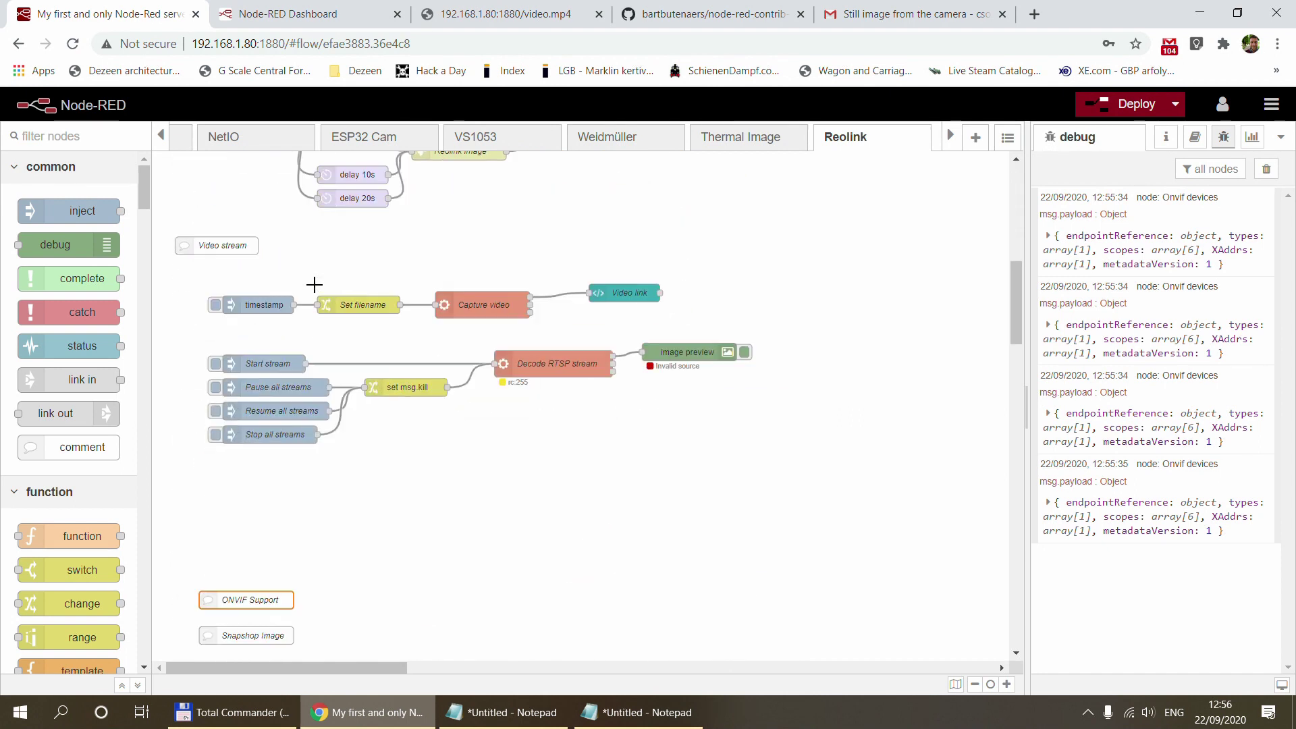
scroll(314, 284, down, 2)
drag(187, 199, 692, 307)
click(694, 308)
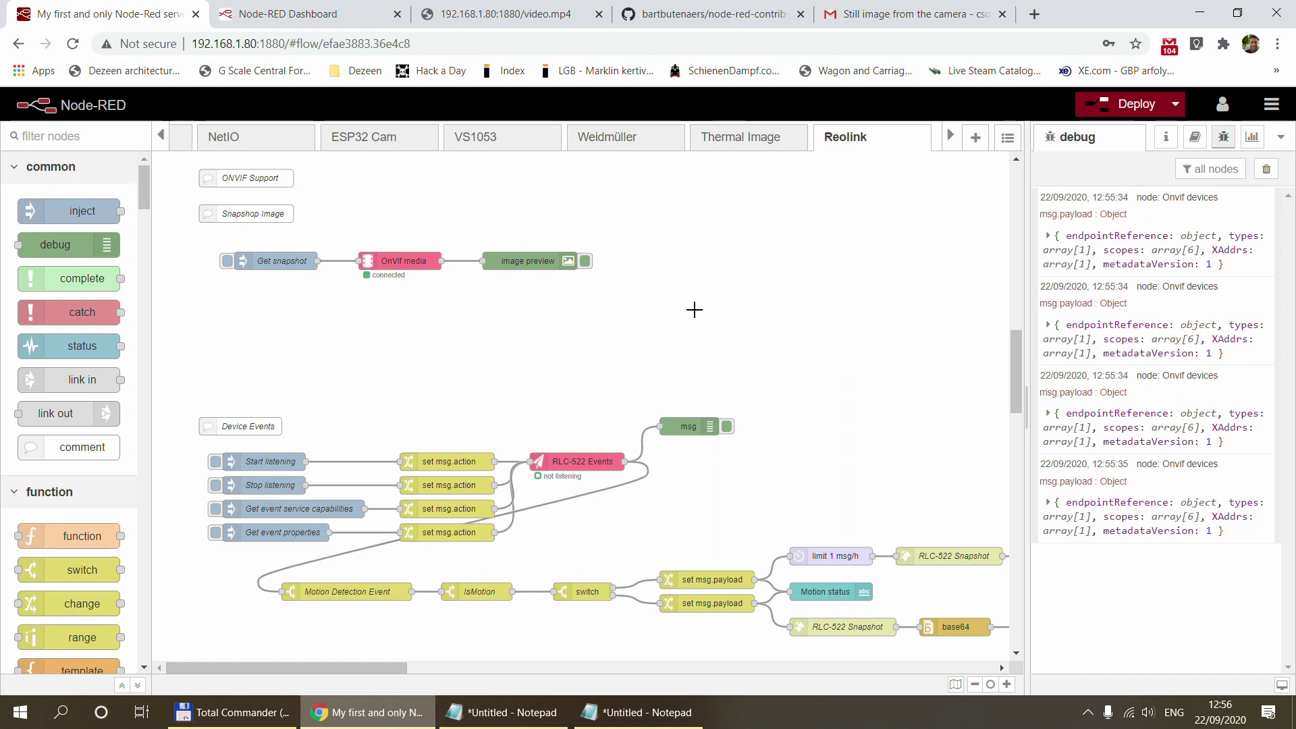
click(227, 263)
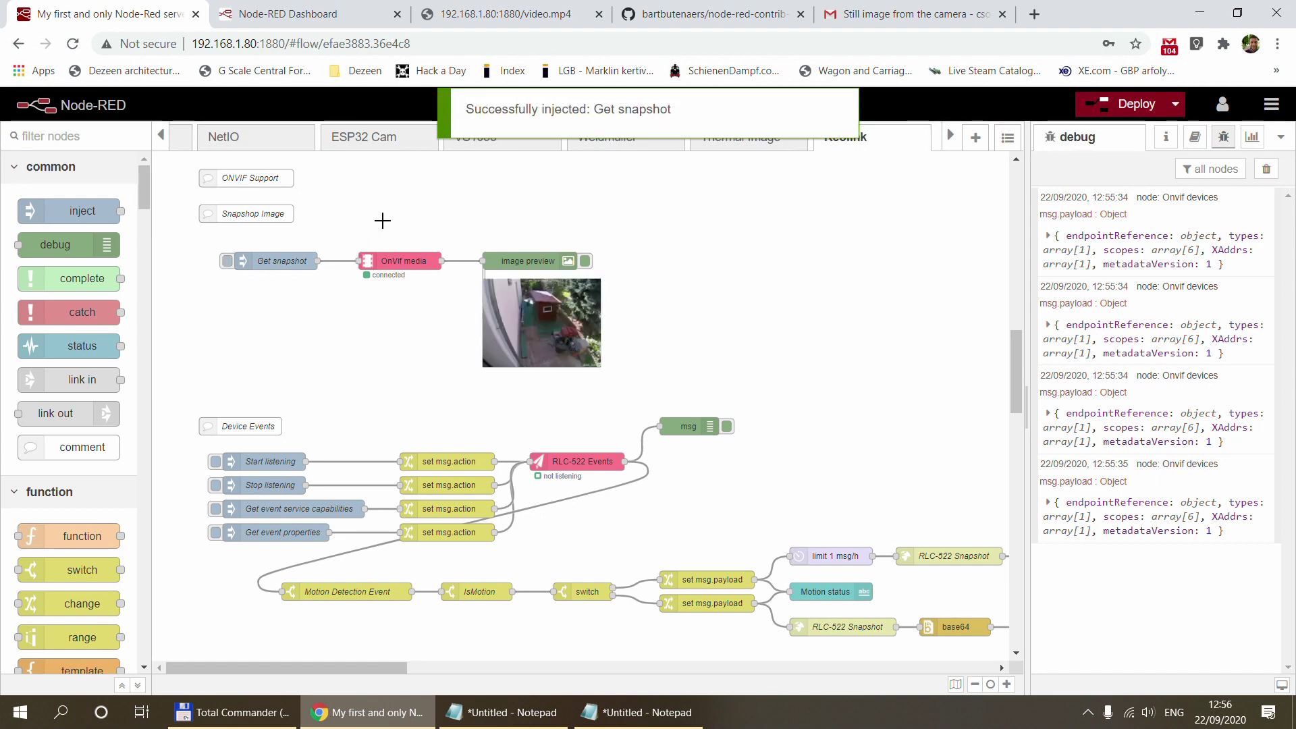
click(406, 260)
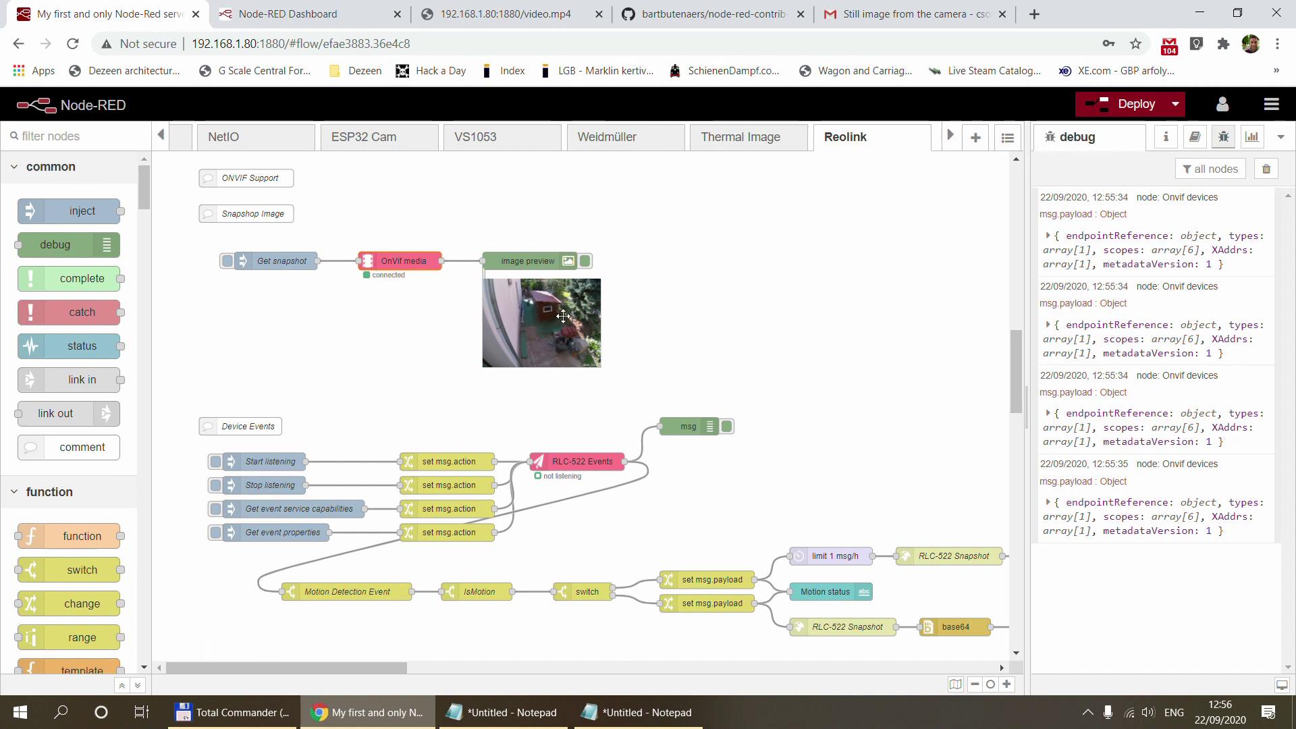
Clear the debug messages and run Start listening in the Device Events flow for the RLC-522 camera
scroll(310, 327, down, 3)
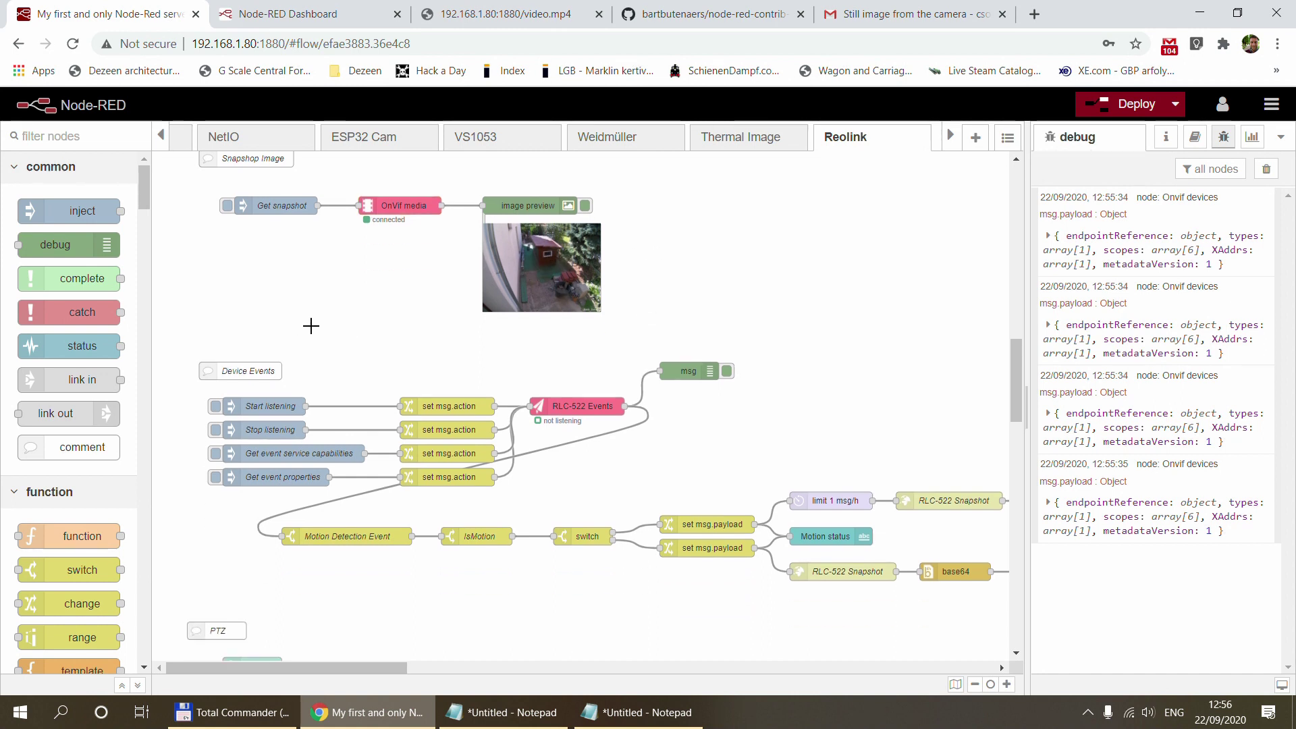
mouse_move(177, 240)
mouse_down()
mouse_move(682, 365)
mouse_move(945, 503)
mouse_move(945, 486)
mouse_move(886, 487)
mouse_move(861, 461)
mouse_move(907, 478)
mouse_up()
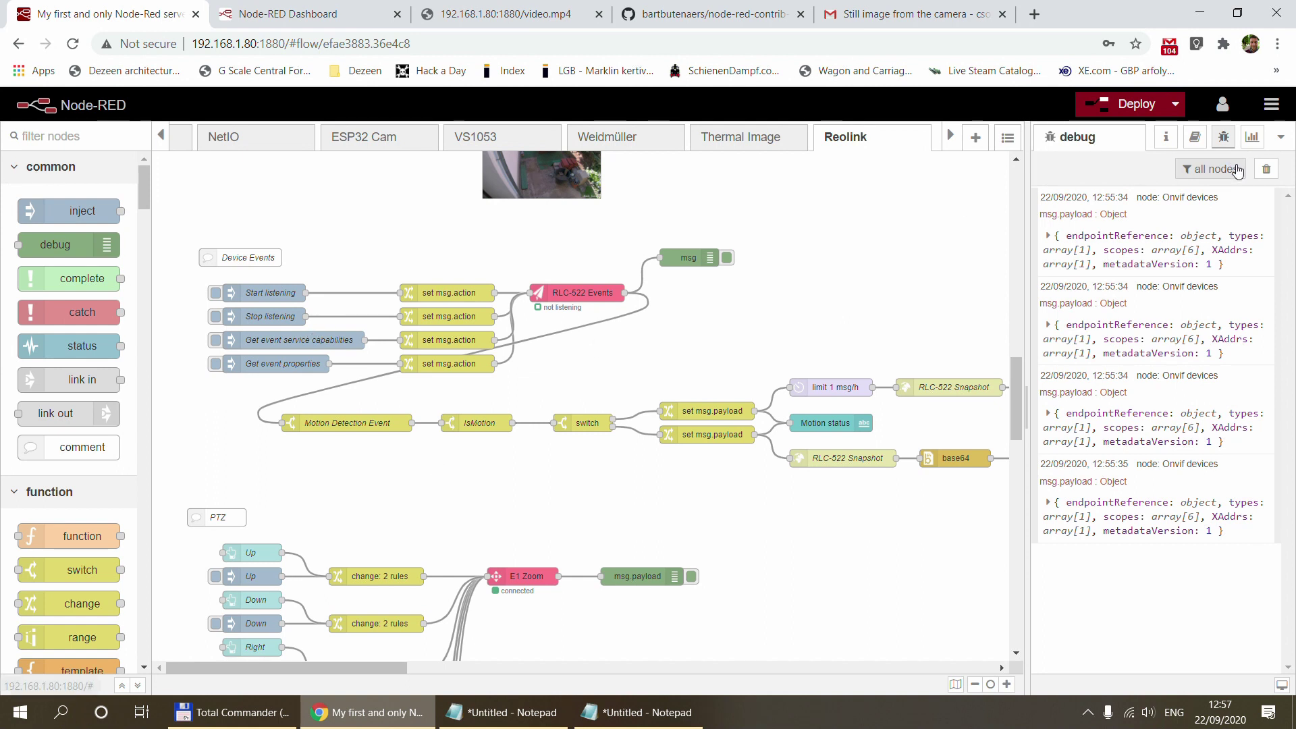
key(ctrl+alt+l)
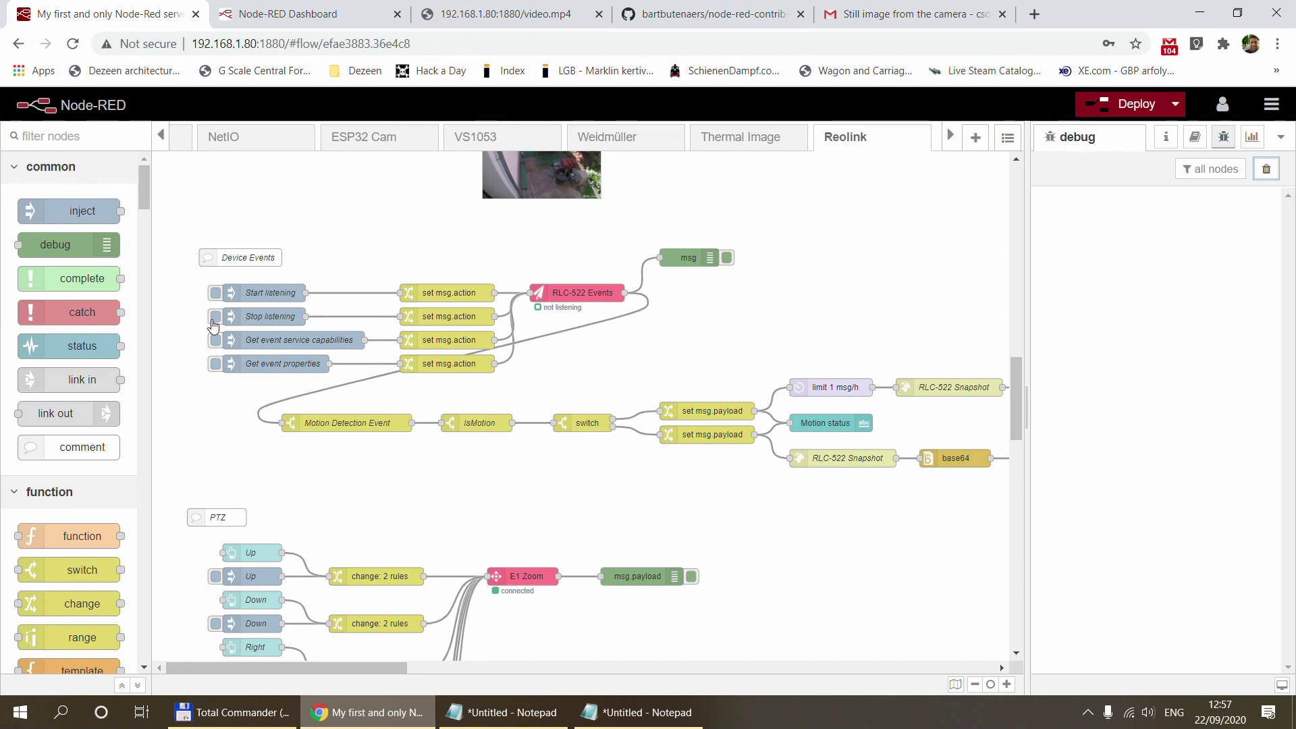
click(216, 295)
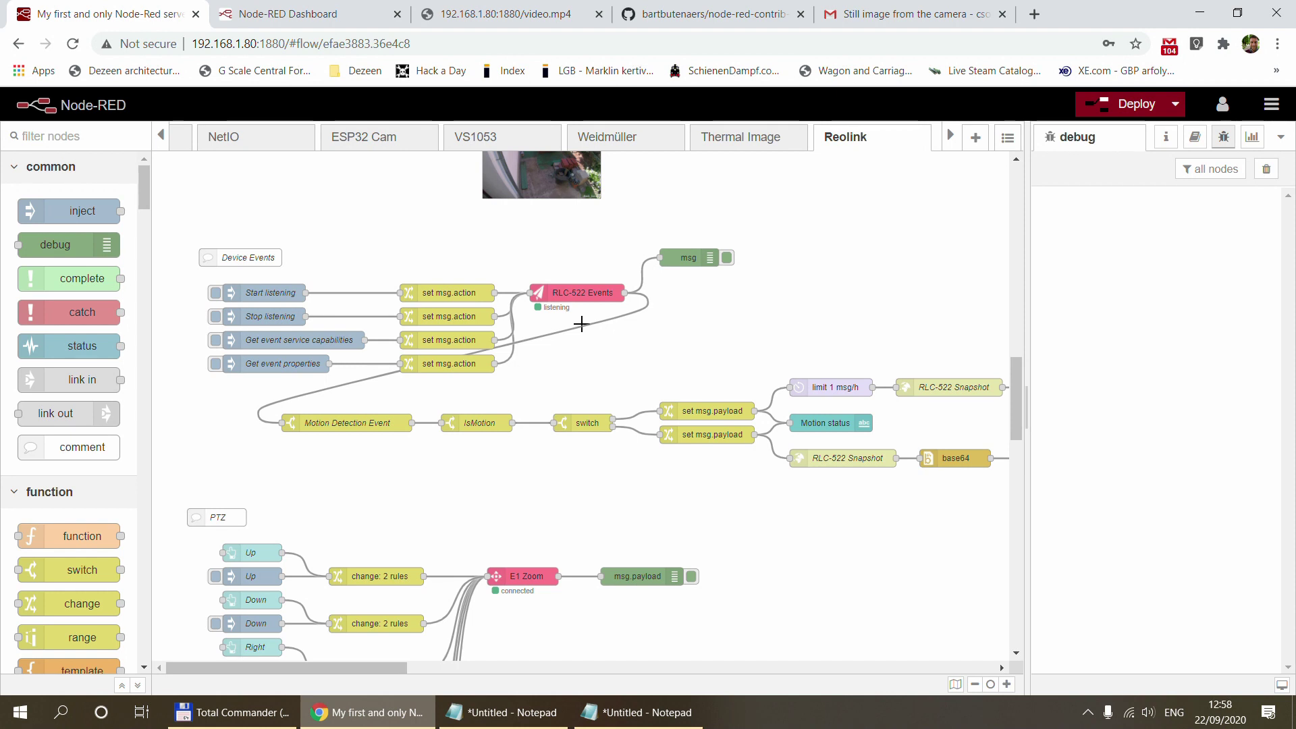
Follow the motion detection branches to the Motion End node and examine the Motion status and snapshots on the Reolink dashboard
scroll(581, 324, right, 2)
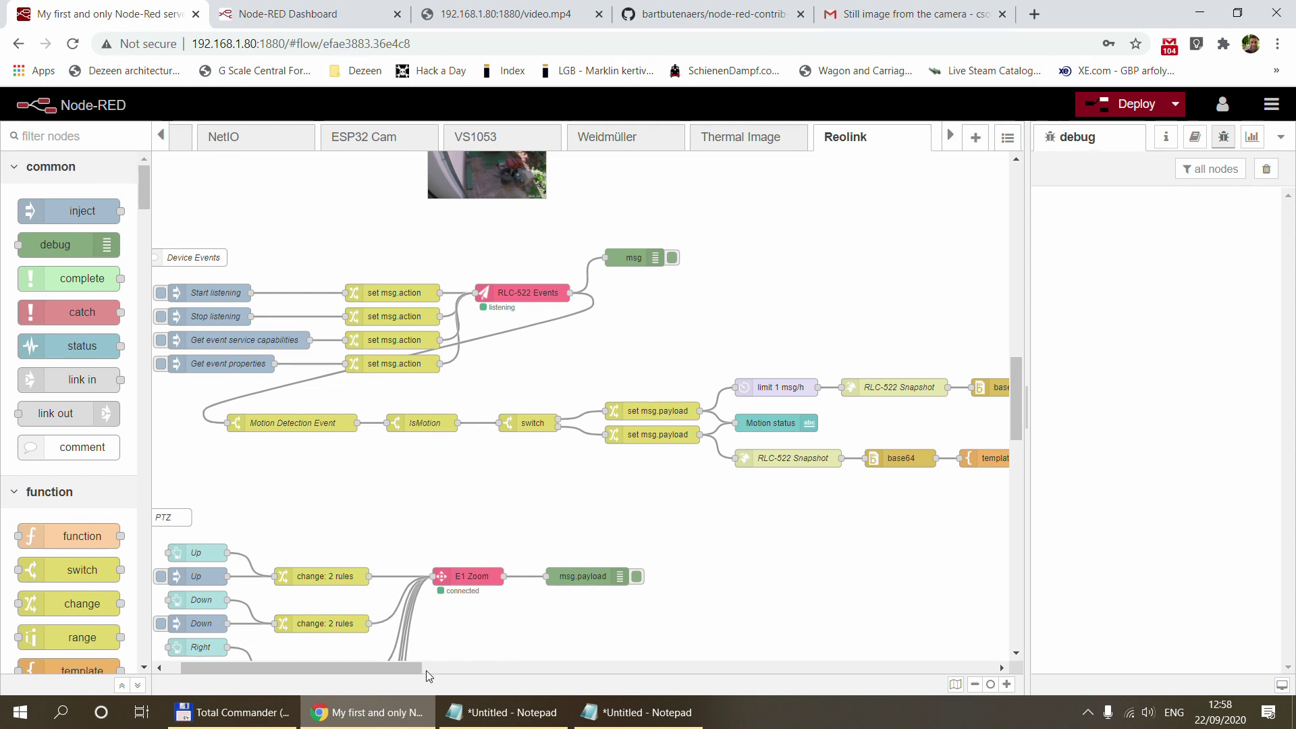
drag(403, 667, 439, 667)
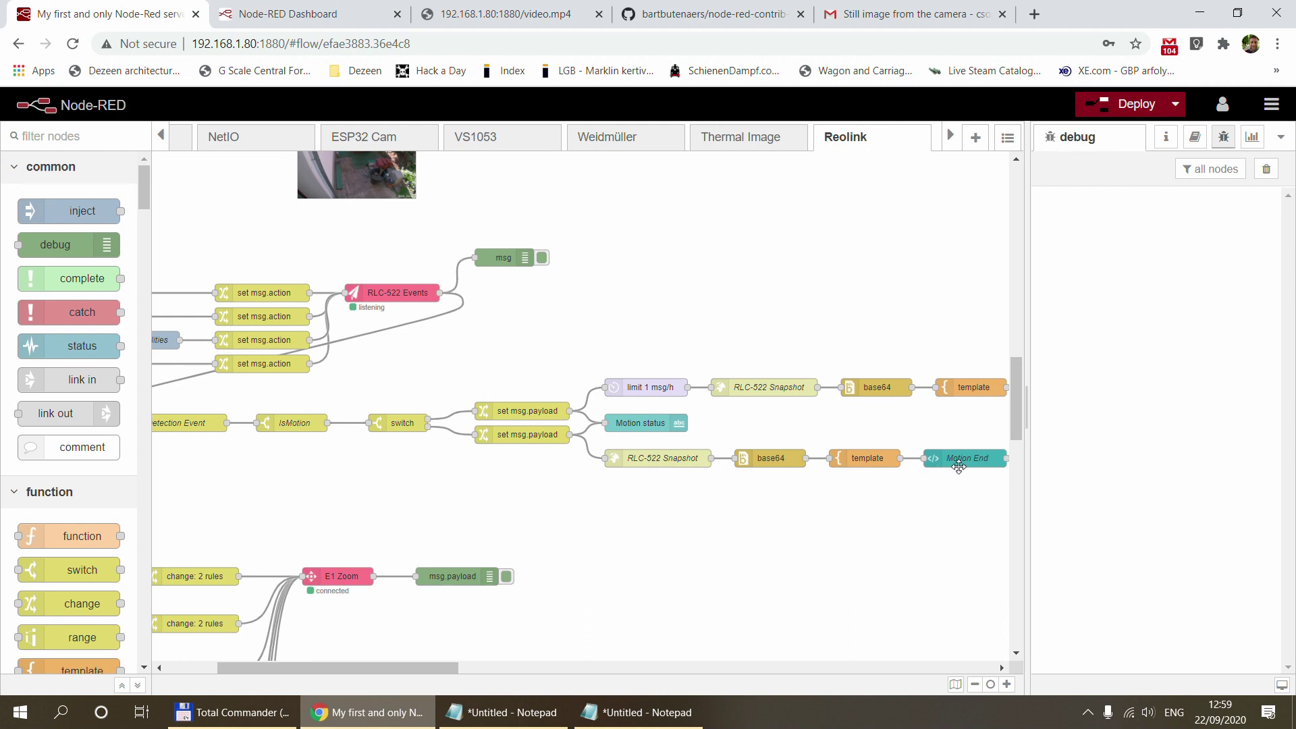
click(309, 6)
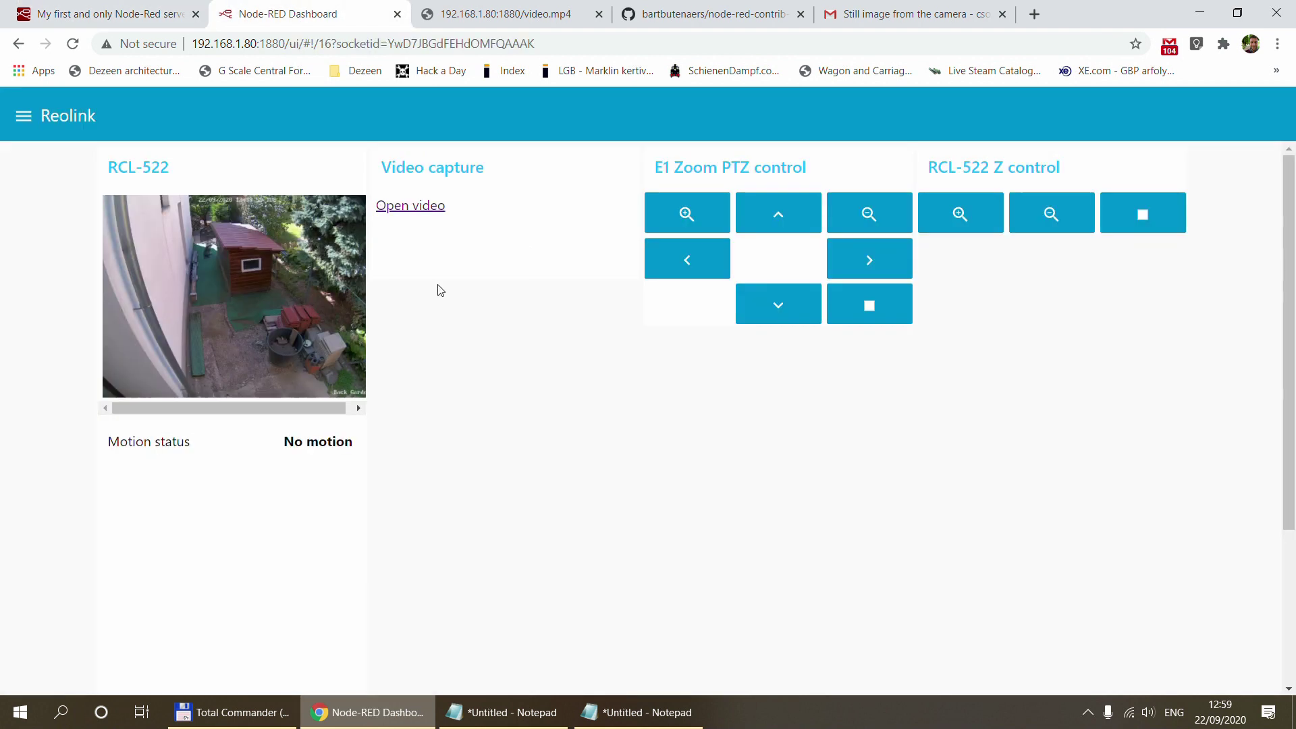
scroll(463, 405, down, 3)
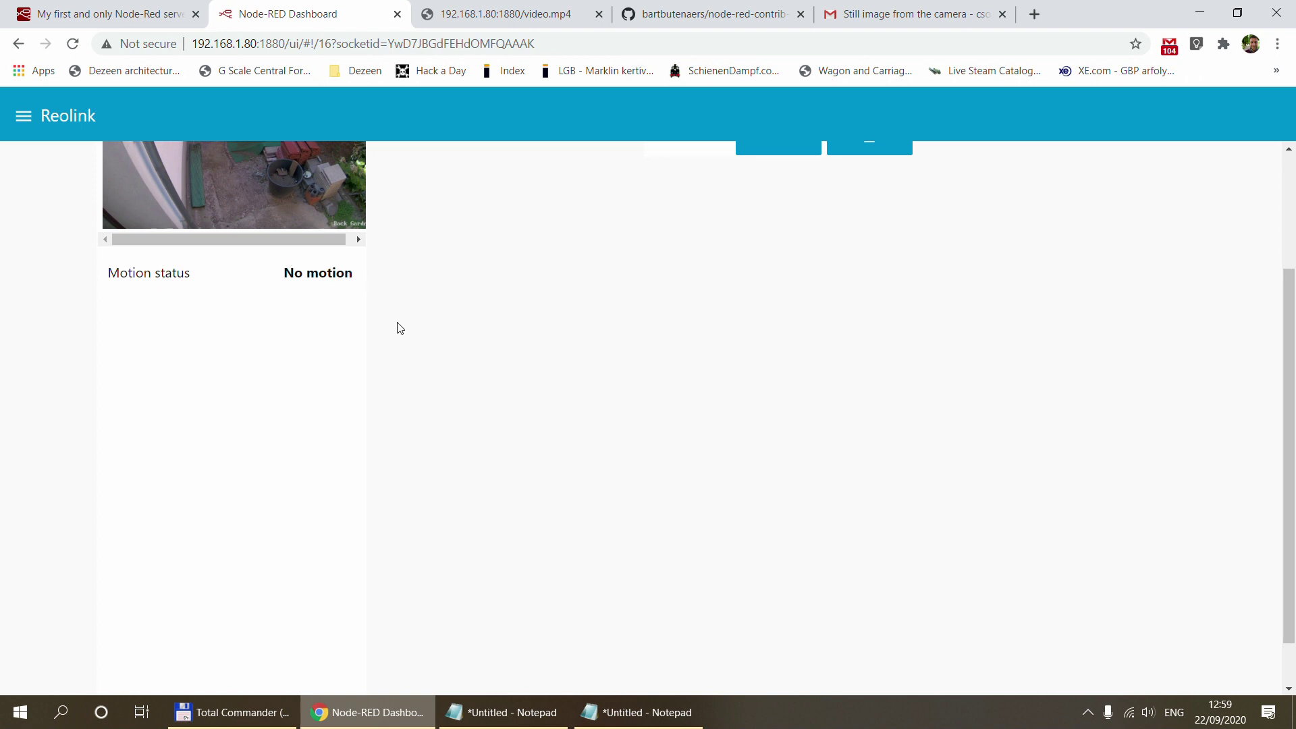
scroll(396, 327, up, 3)
scroll(400, 328, down, 3)
scroll(400, 328, down, 1)
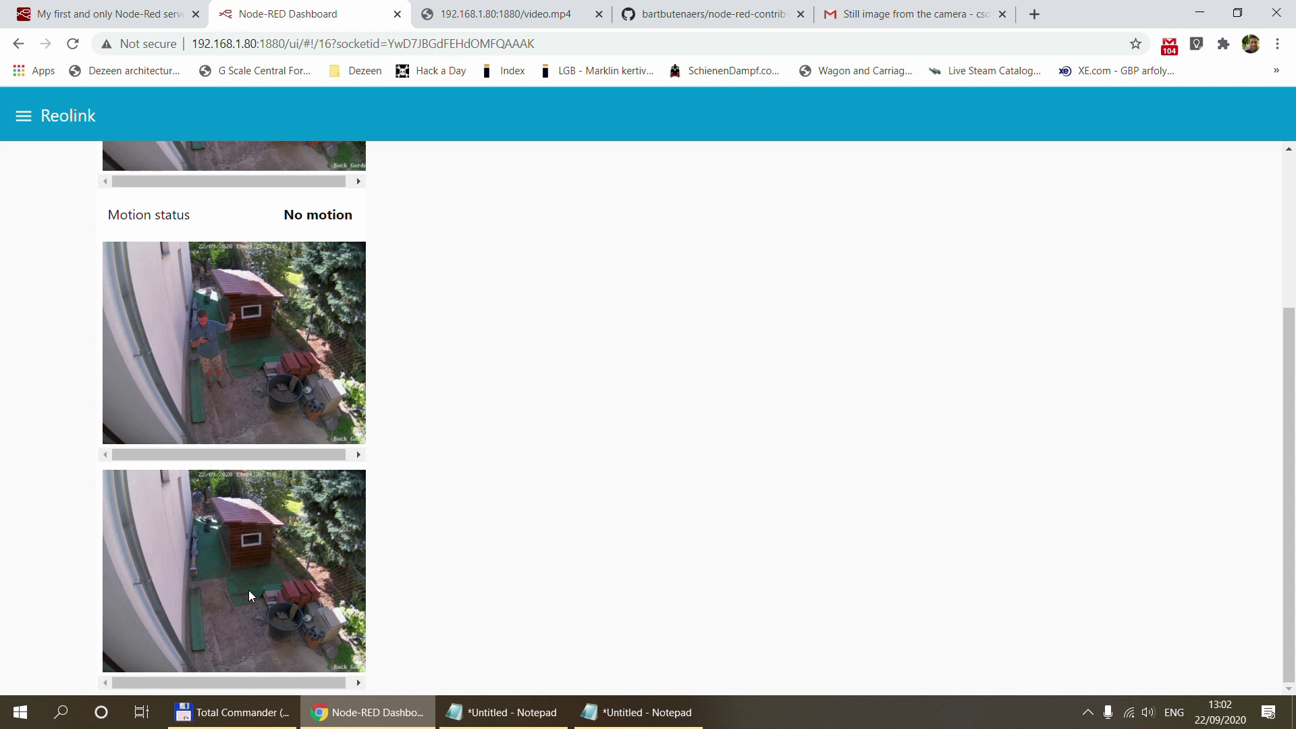
Return to the flow editor and expand the first motion event message and its data object in the debug output
click(118, 14)
drag(1275, 592, 1280, 226)
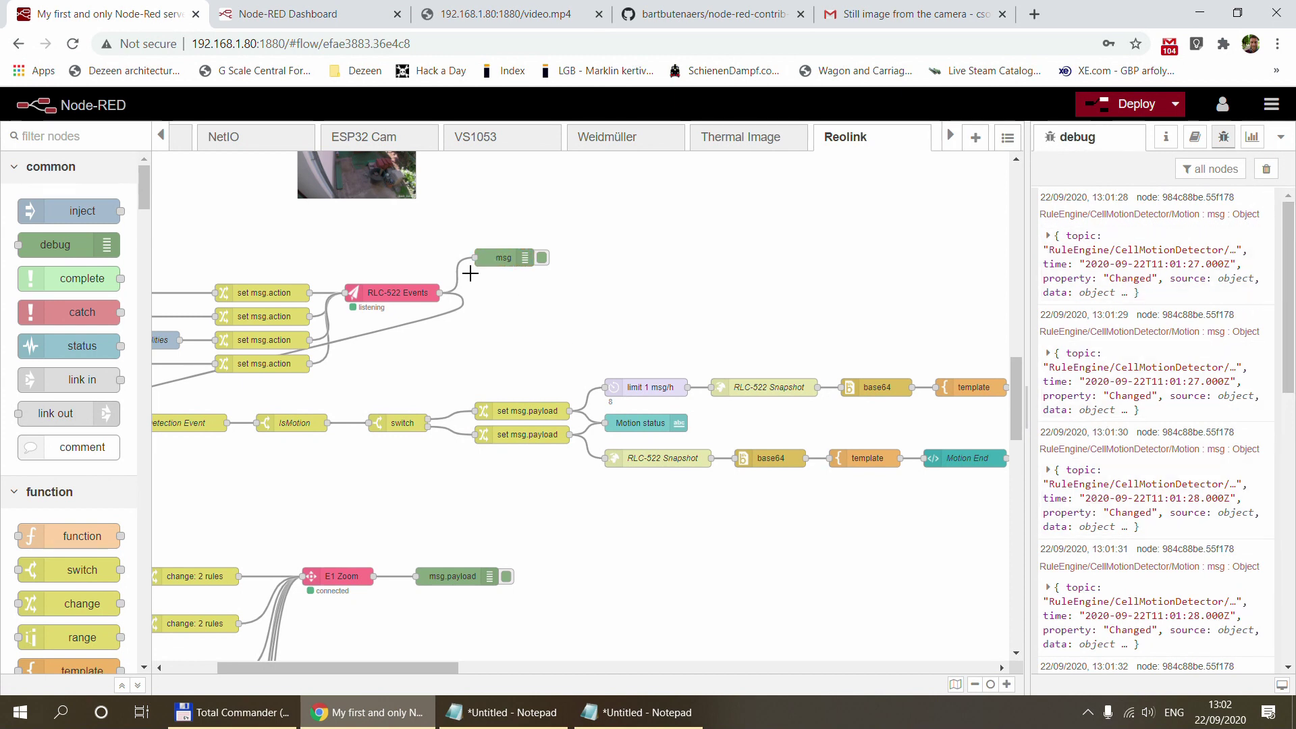
click(1049, 236)
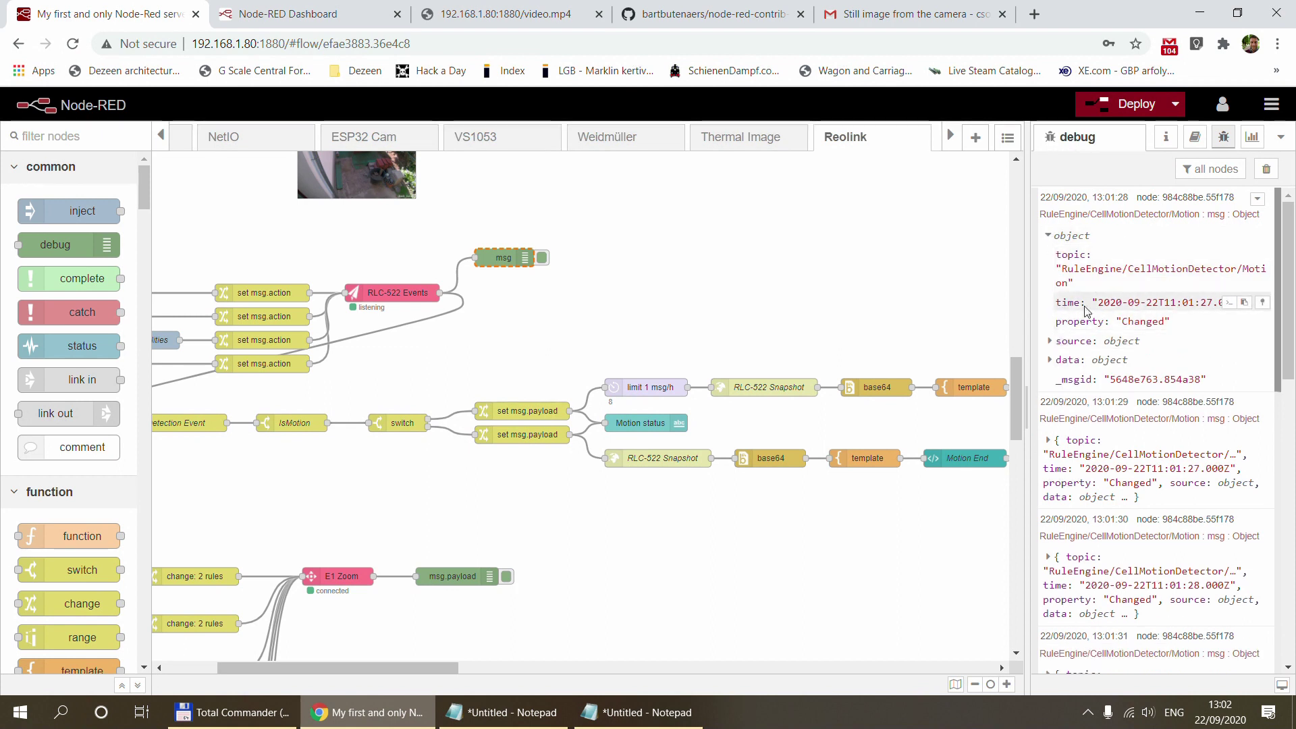
click(1050, 360)
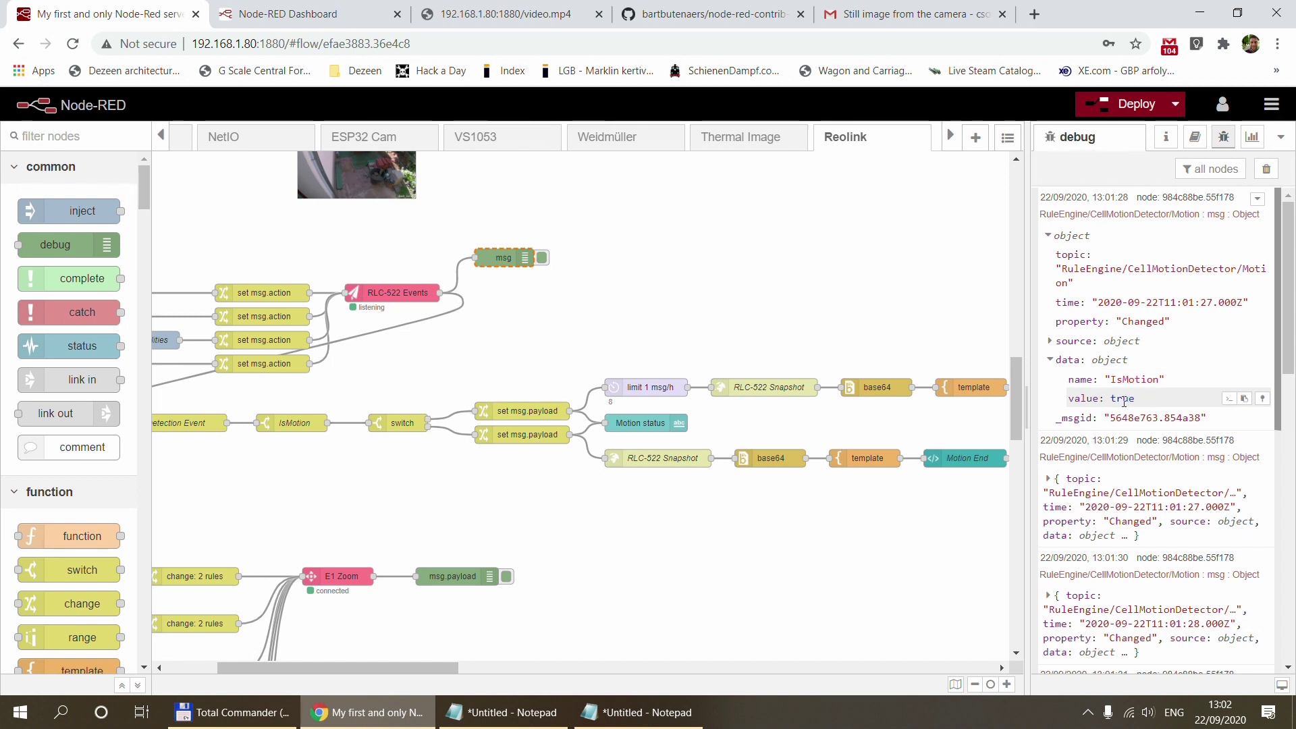
Expand the last motion event message and its data object in the debug output, highlighting the IsMotion value
scroll(1124, 399, down, 10)
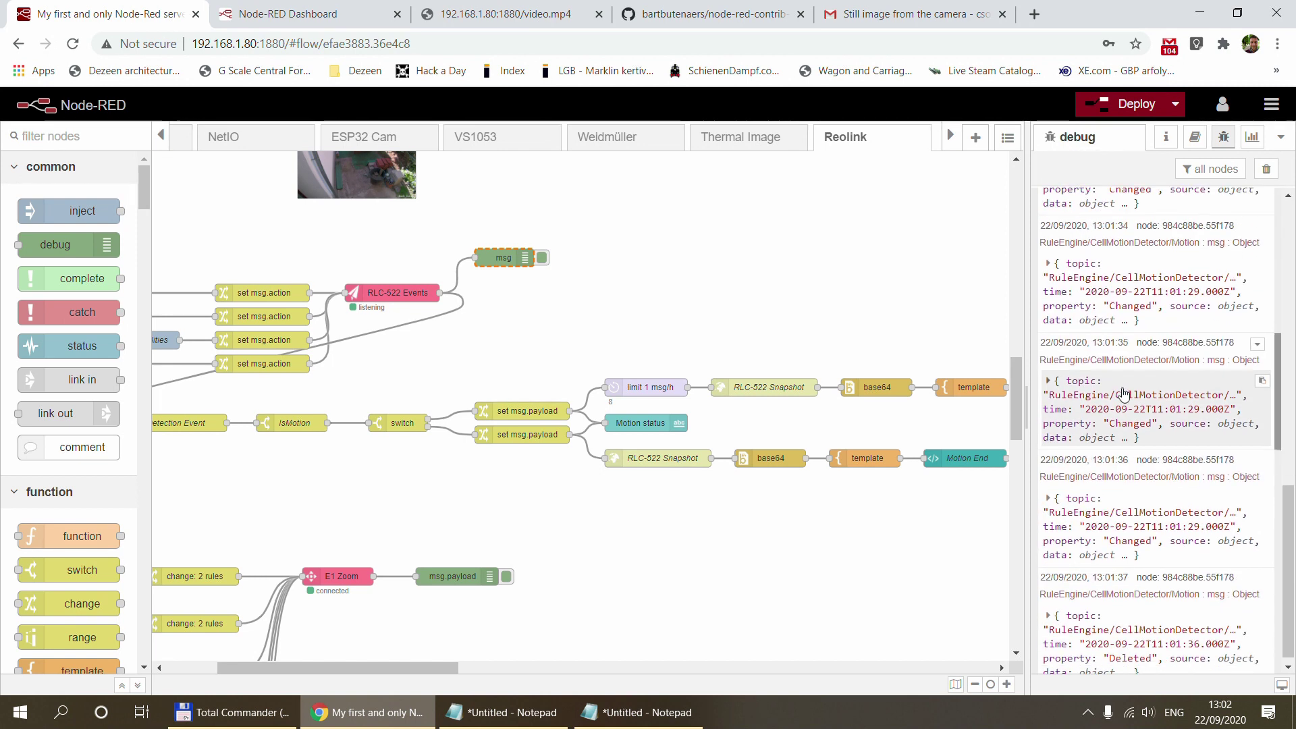
click(1048, 607)
scroll(1050, 611, down, 2)
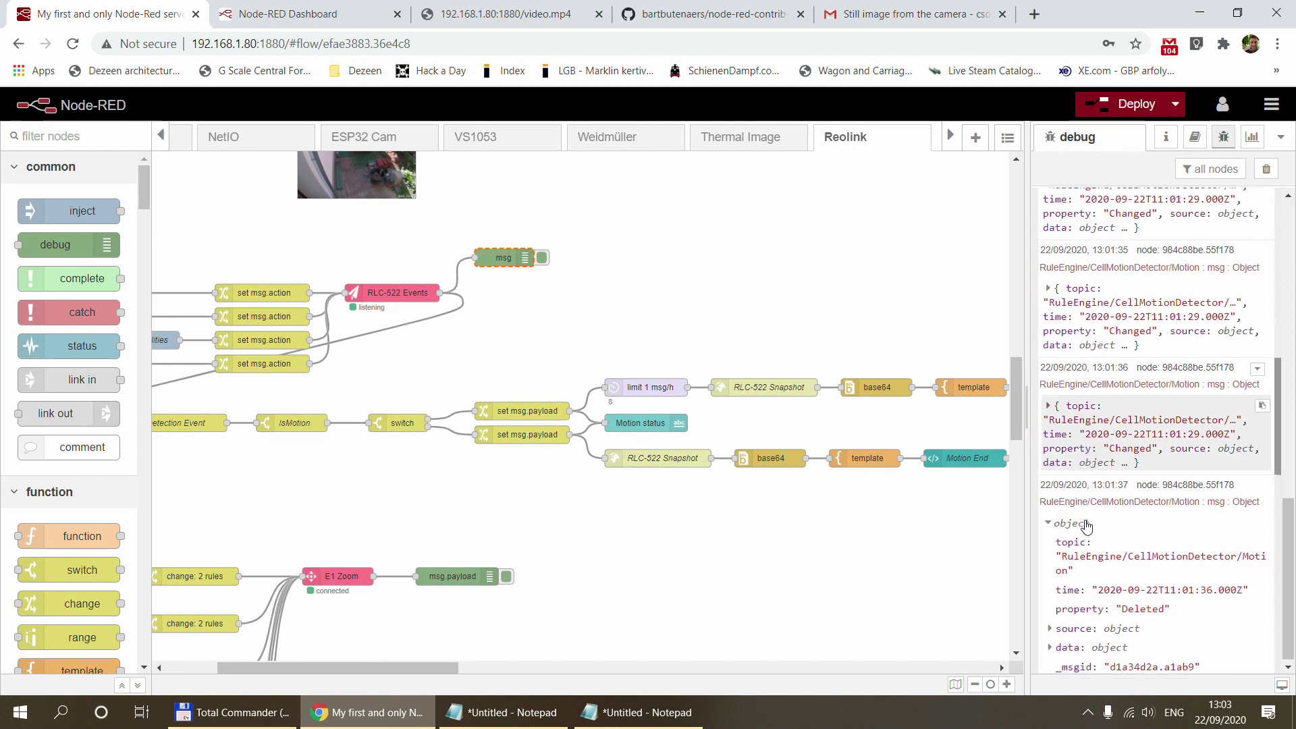
click(1050, 644)
scroll(1104, 572, down, 1)
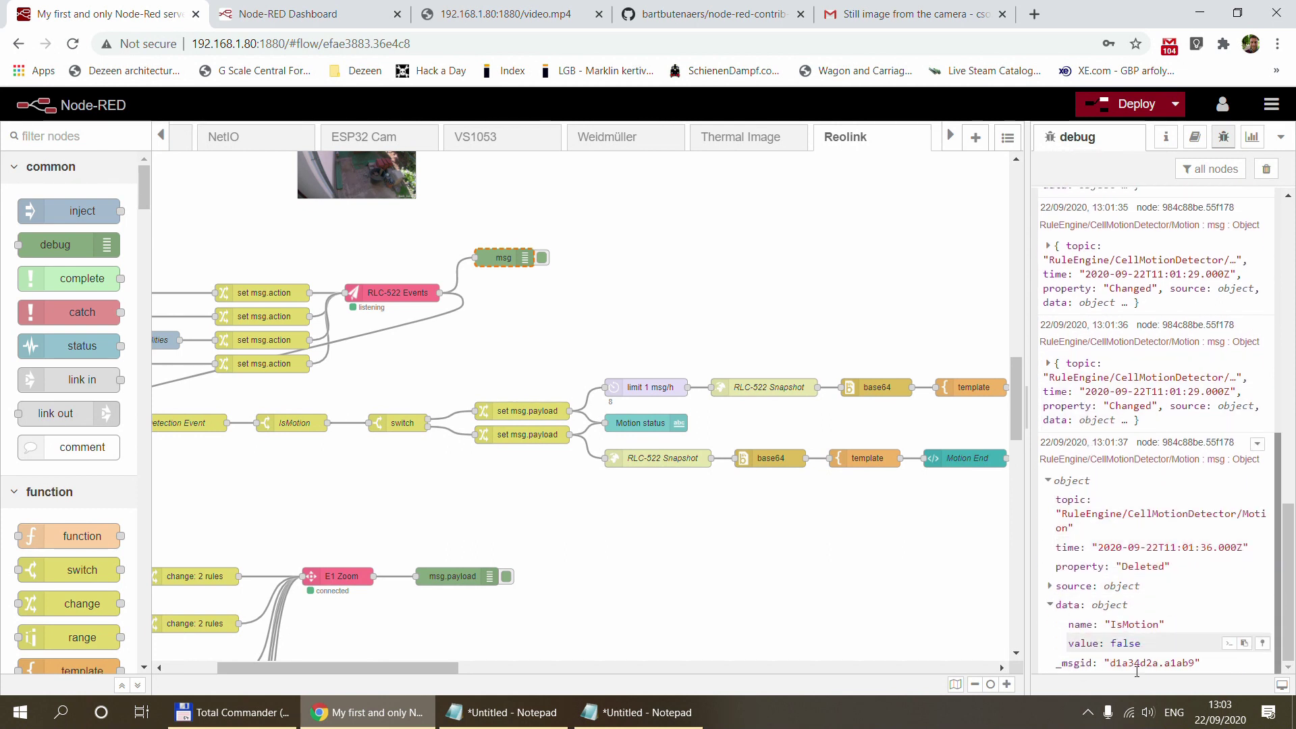
drag(1116, 643, 1154, 648)
click(1154, 649)
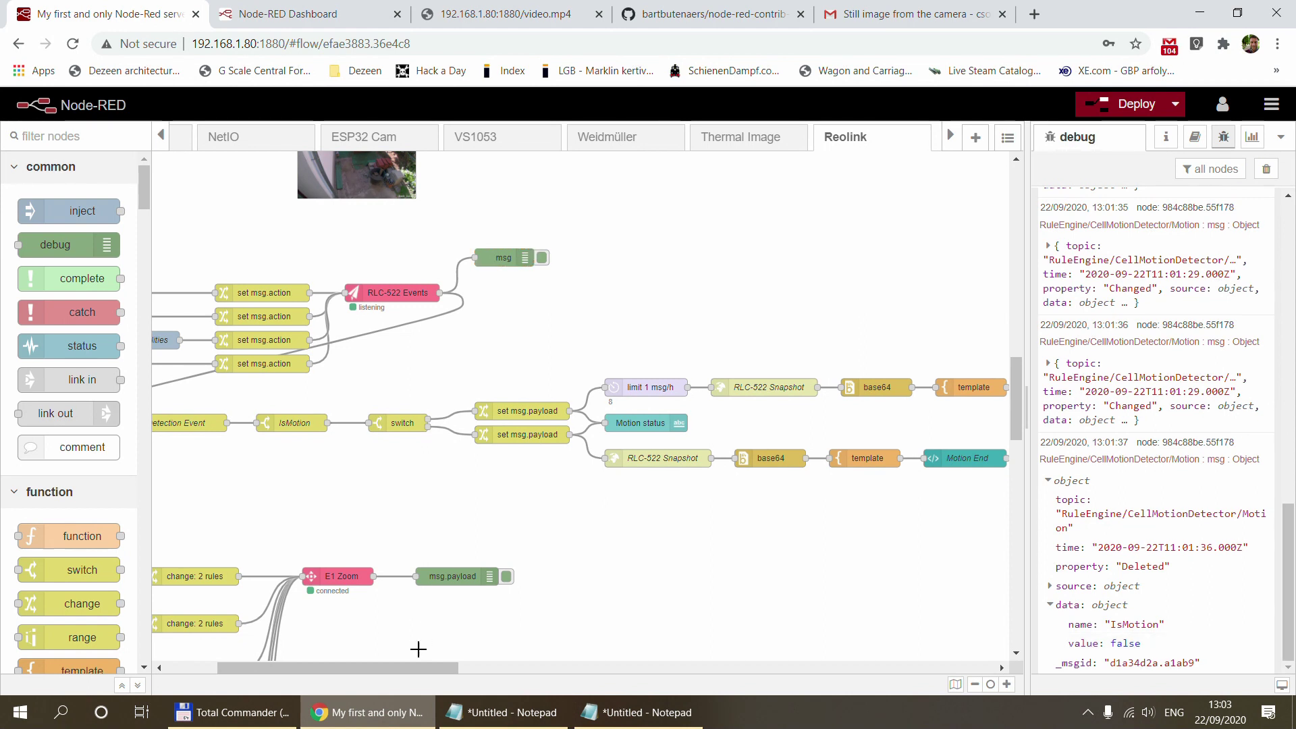
Run Stop listening in the Device Events flow and marquee-select the flow's nodes to point it out
drag(407, 674, 356, 673)
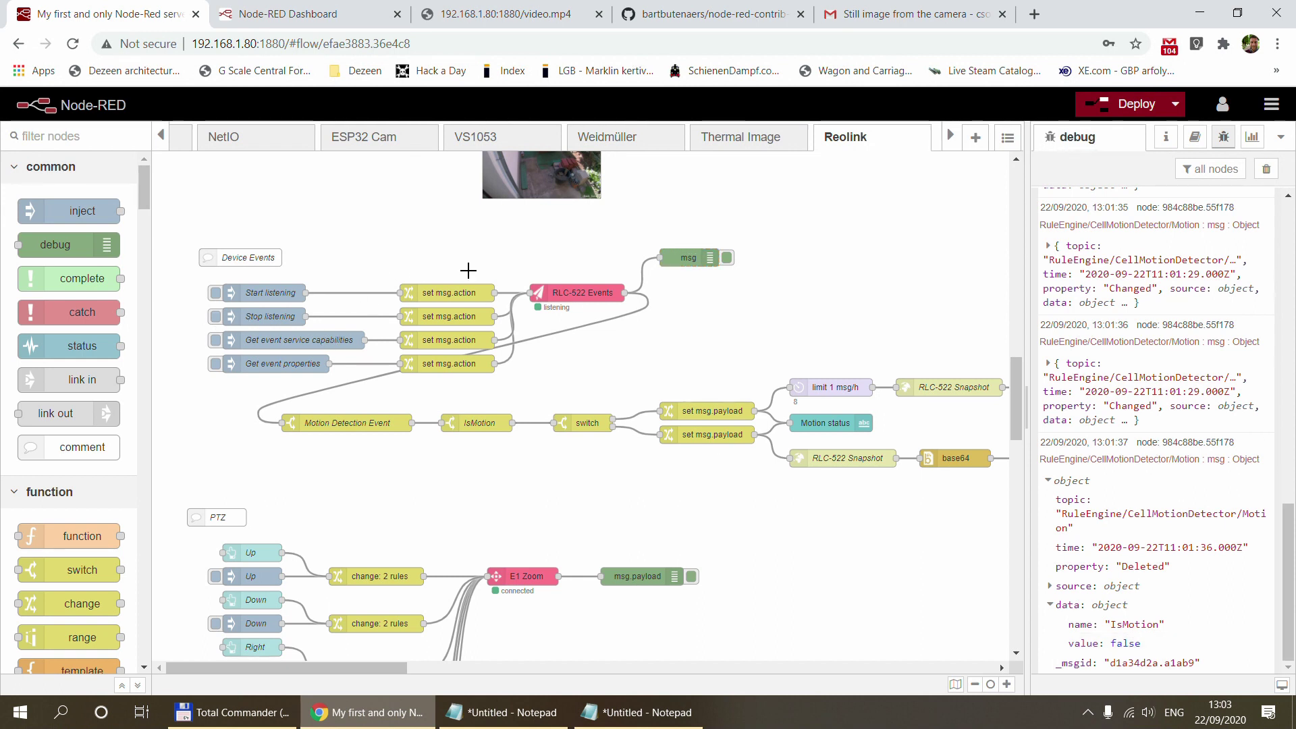
click(215, 316)
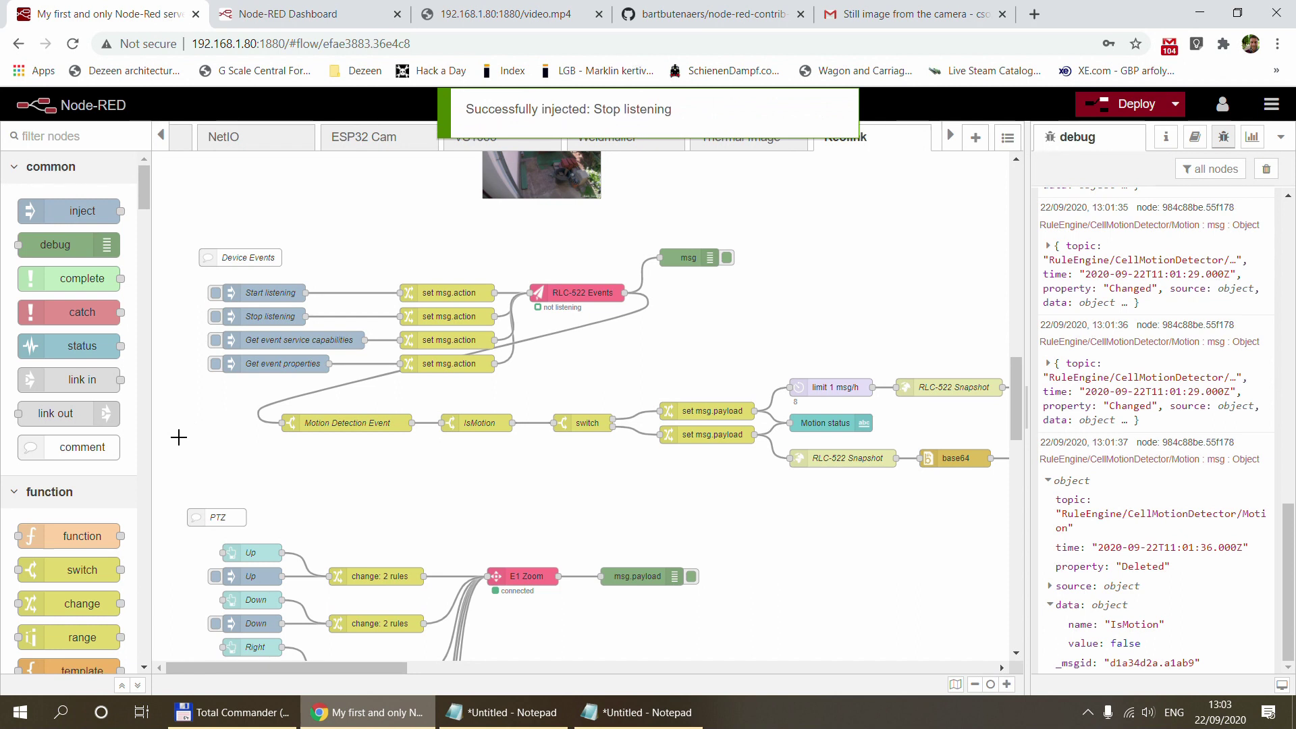
drag(179, 228, 888, 472)
click(594, 352)
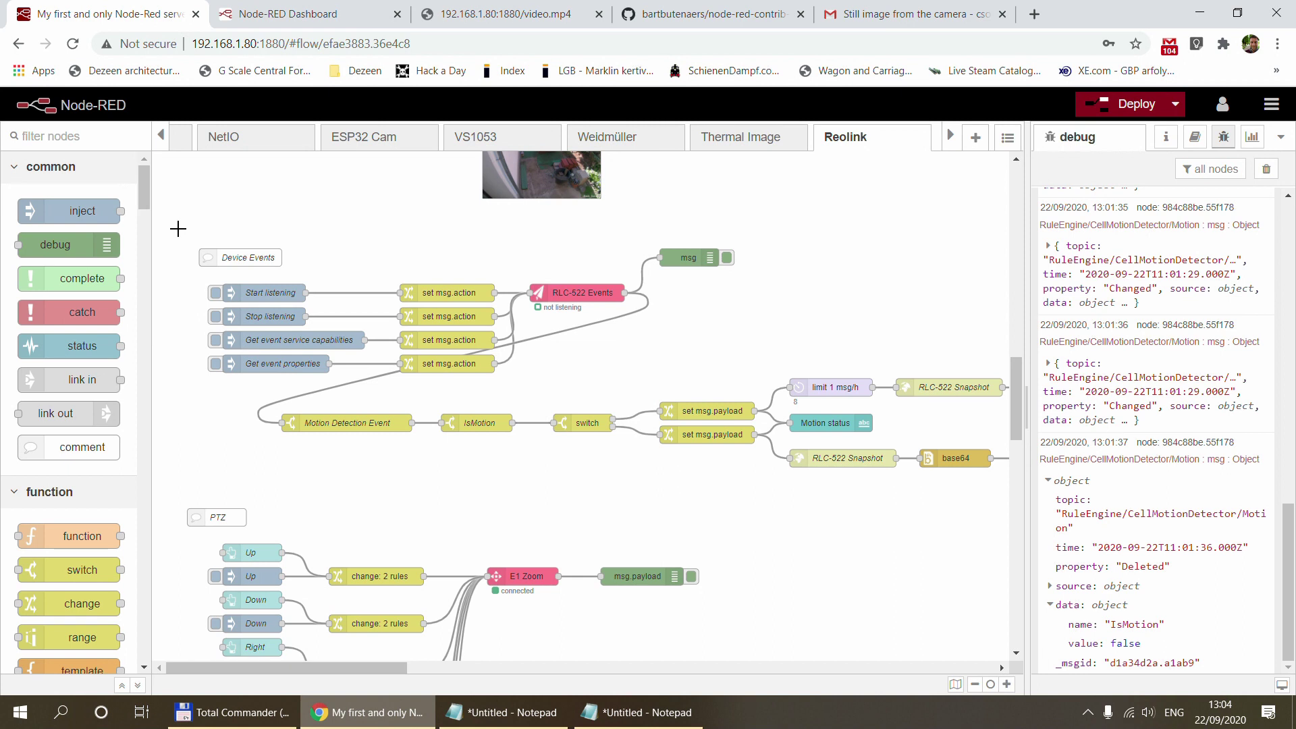
Examine the zoom_speed and action rules in the change node behind Zoom in of the RLC-522 PTZ flow
scroll(720, 403, down, 3)
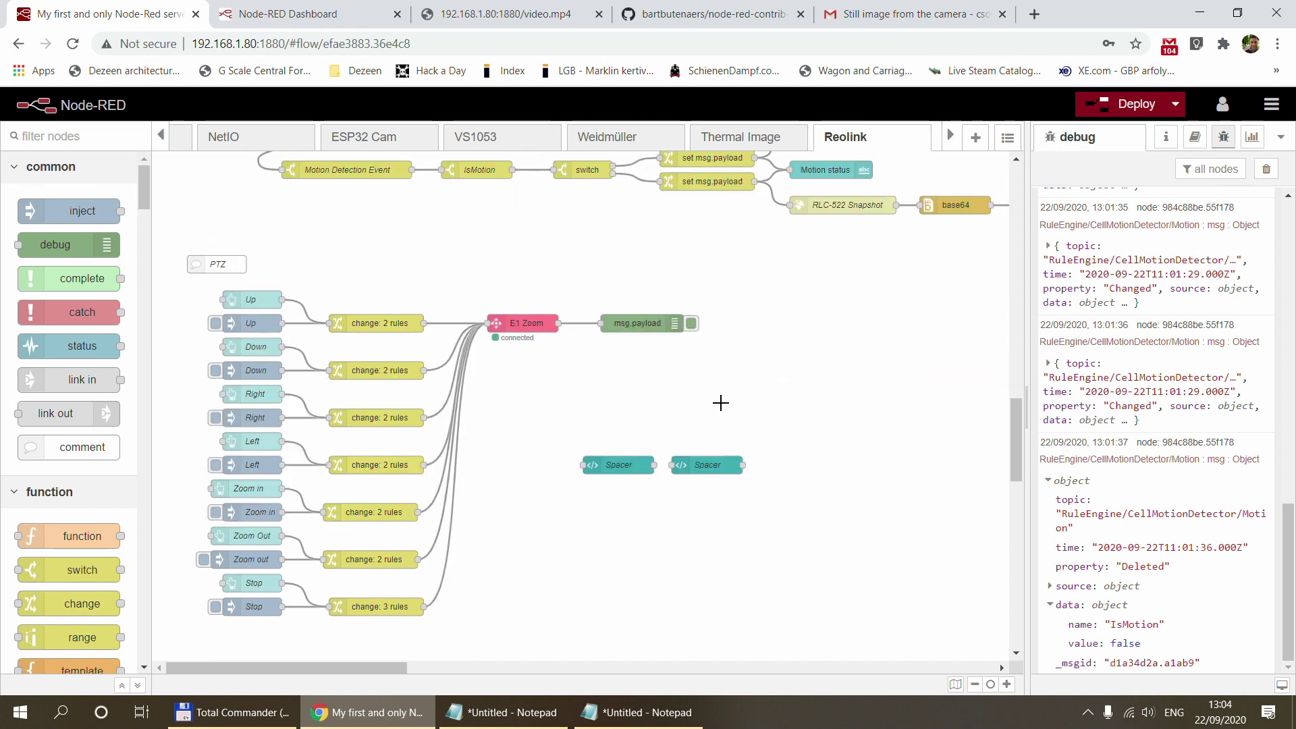
scroll(720, 403, down, 1)
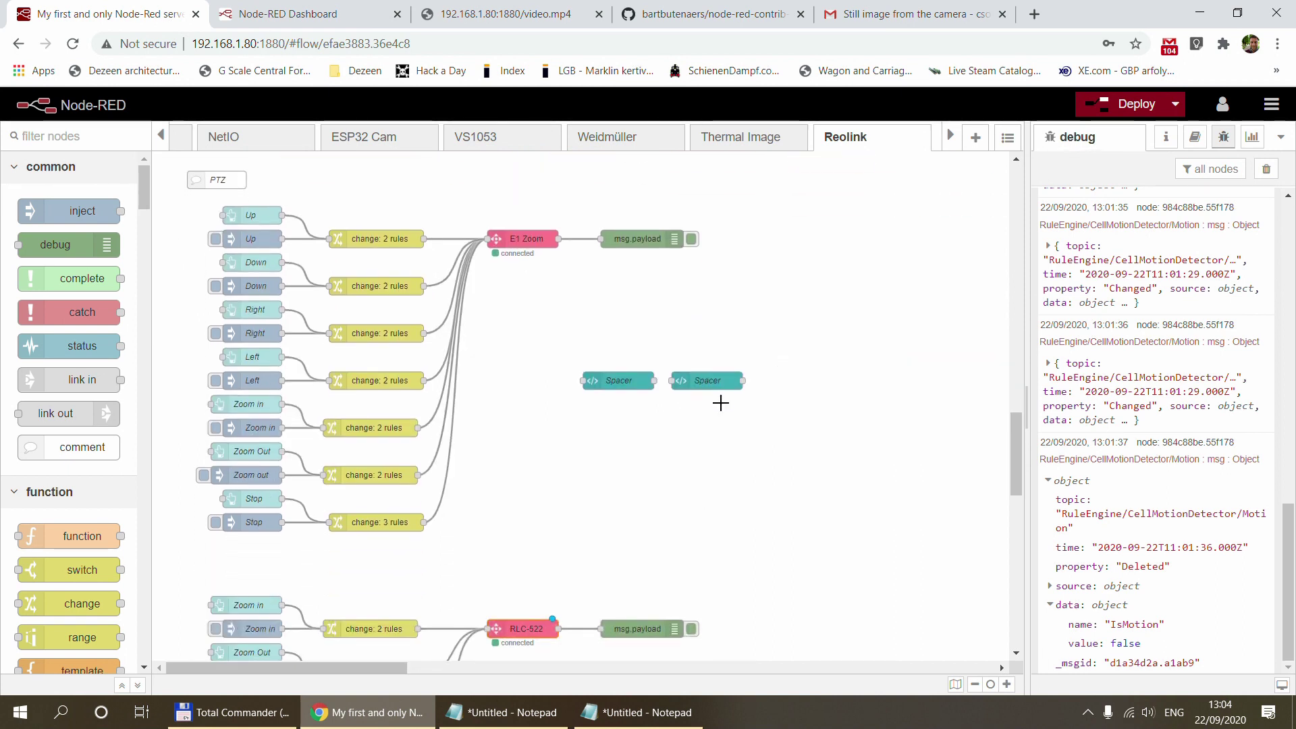
scroll(624, 476, down, 1)
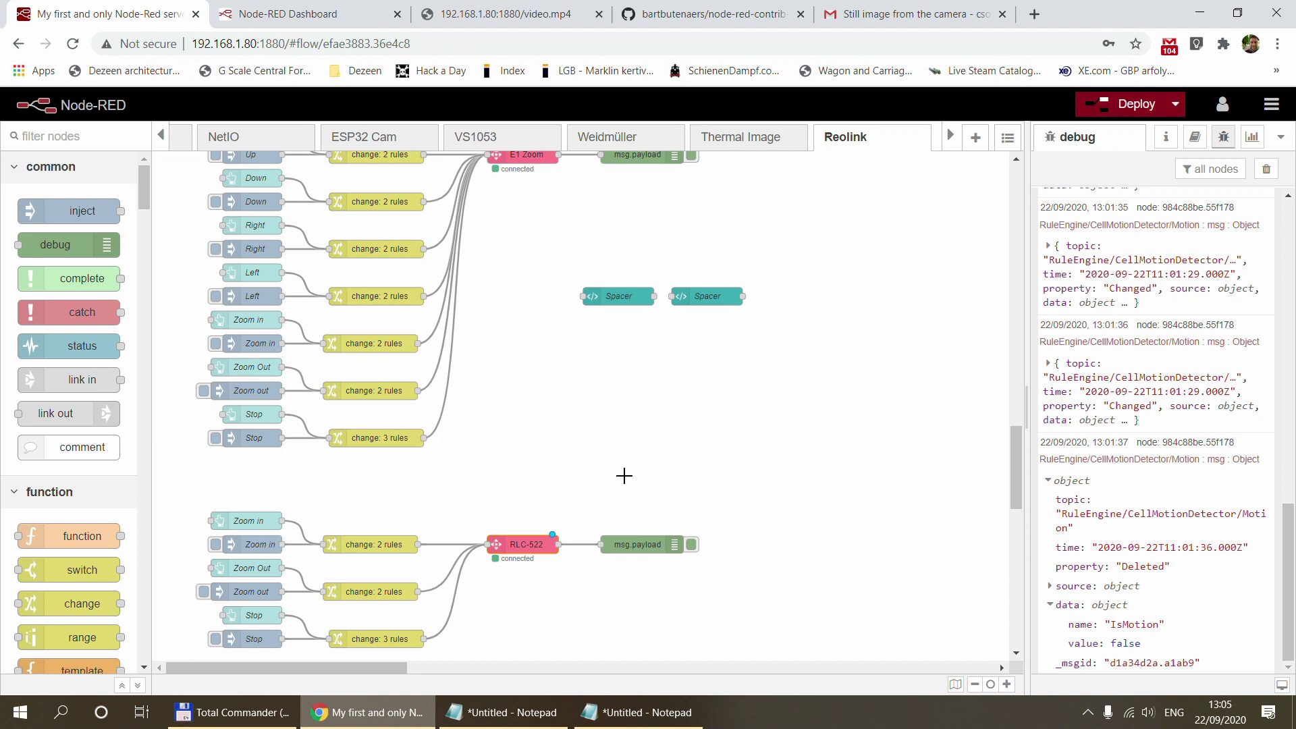
scroll(543, 547, down, 2)
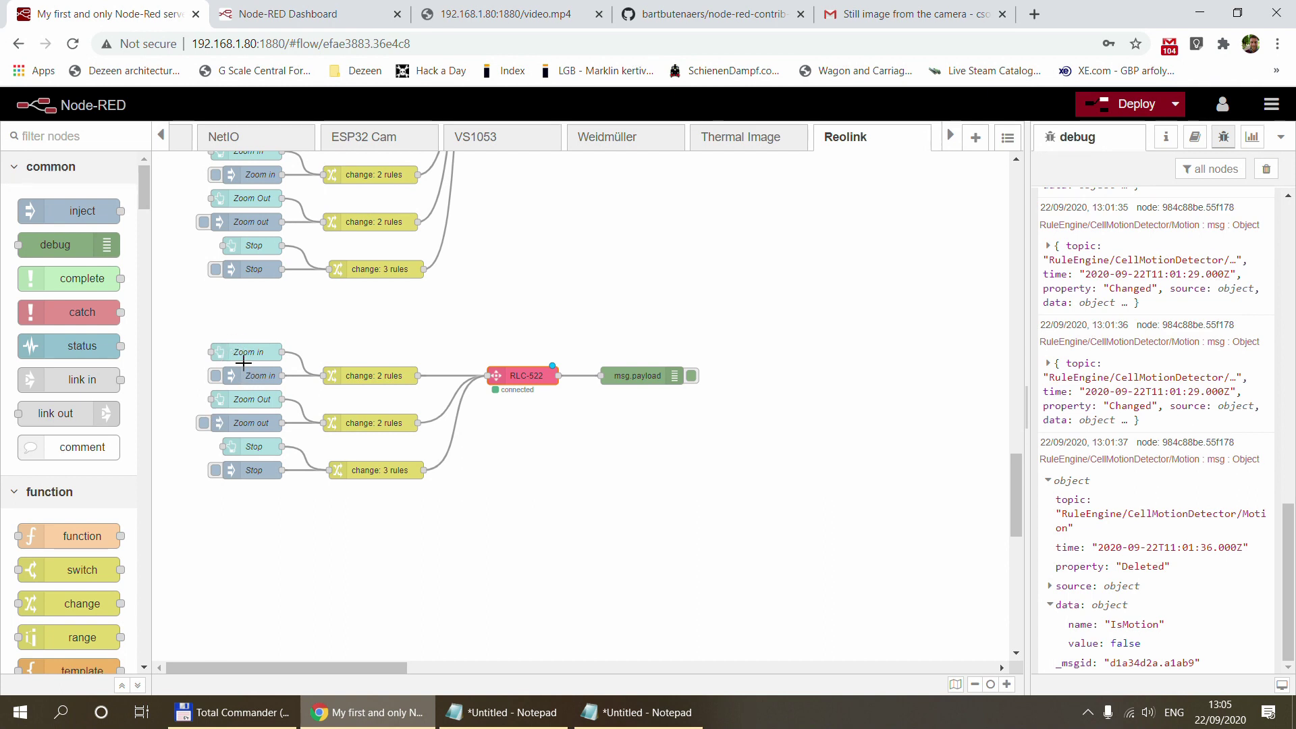
double_click(376, 376)
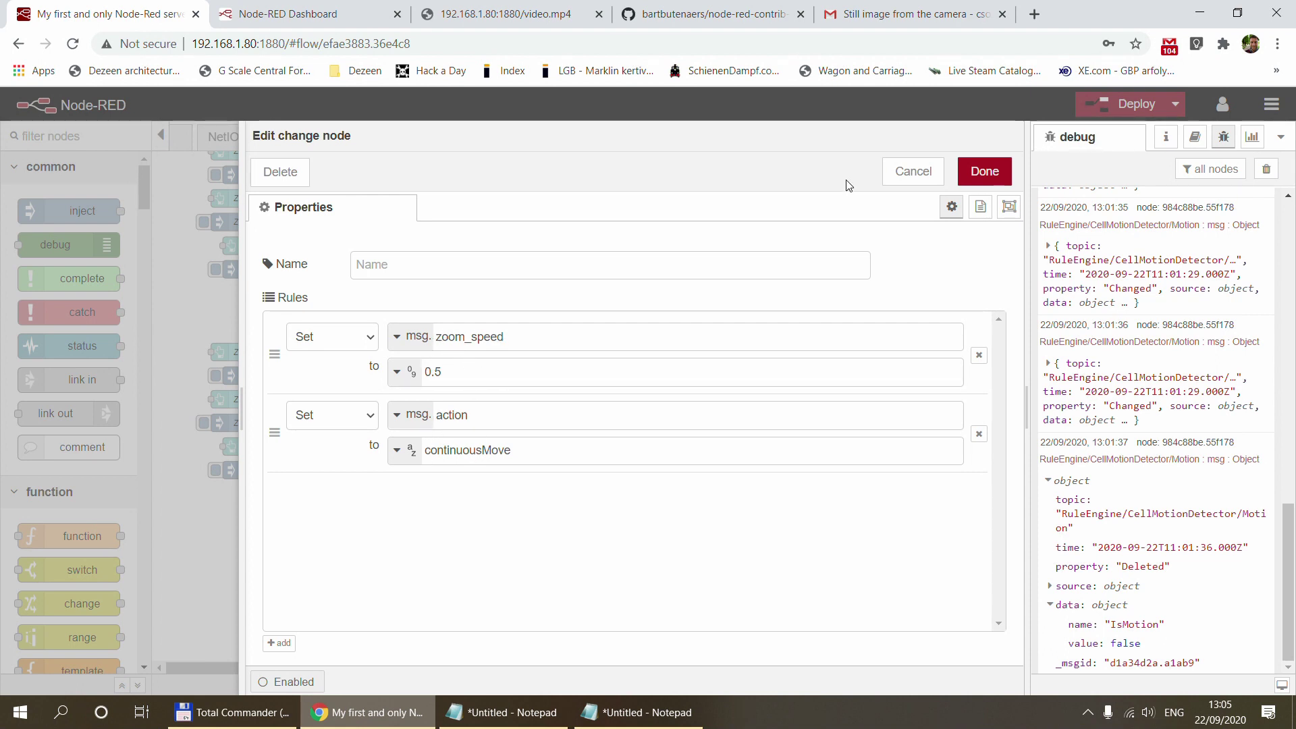
click(910, 170)
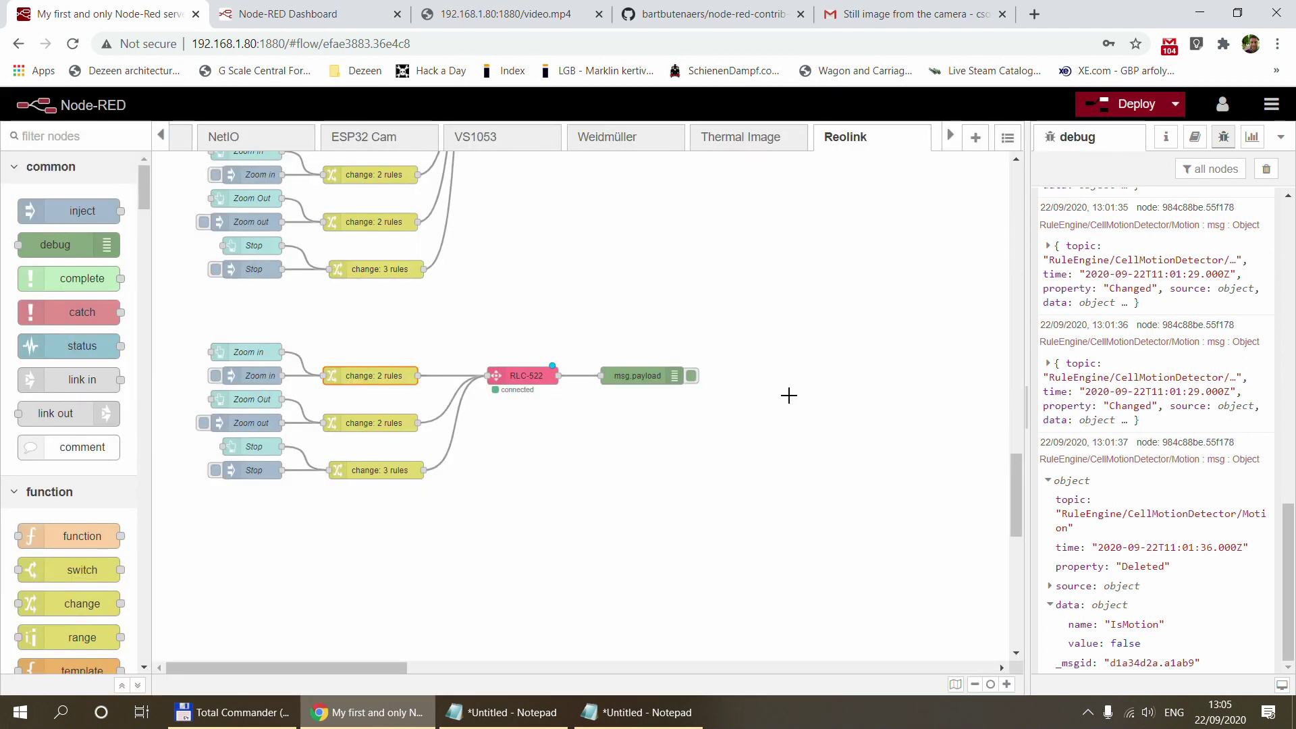
double_click(383, 377)
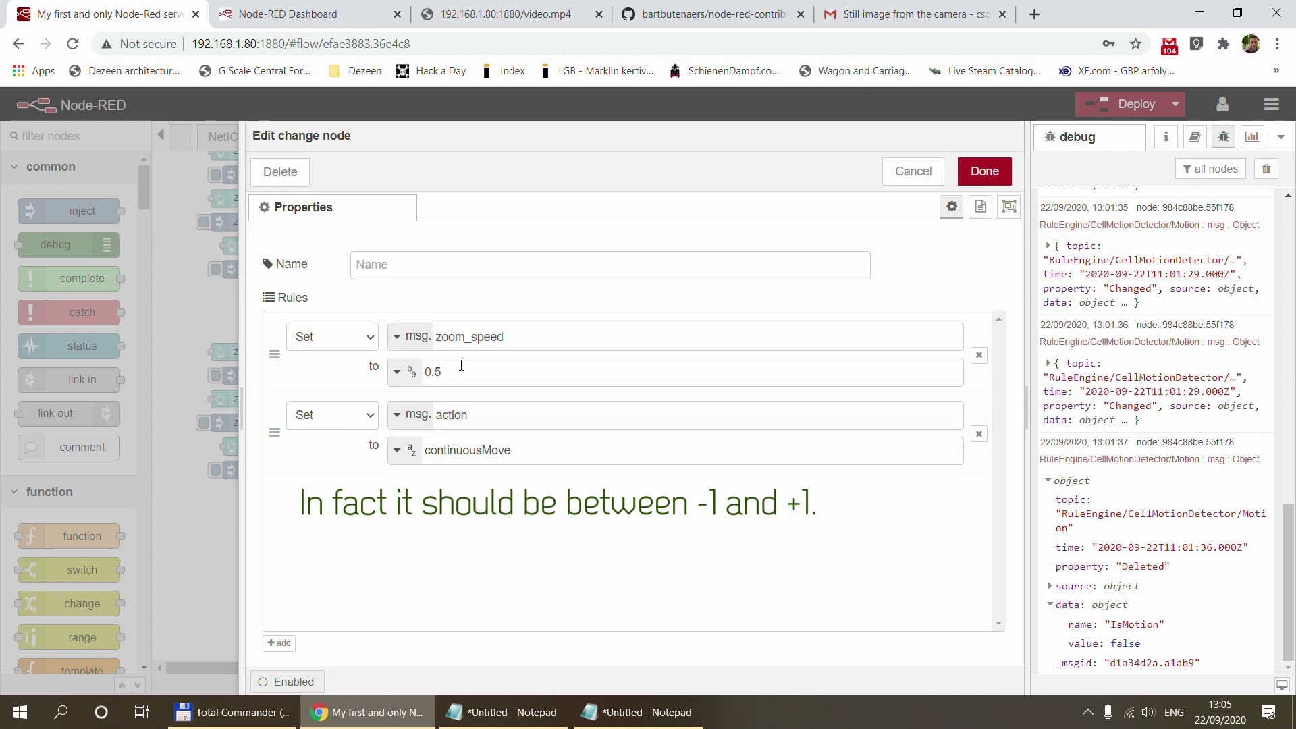
click(915, 170)
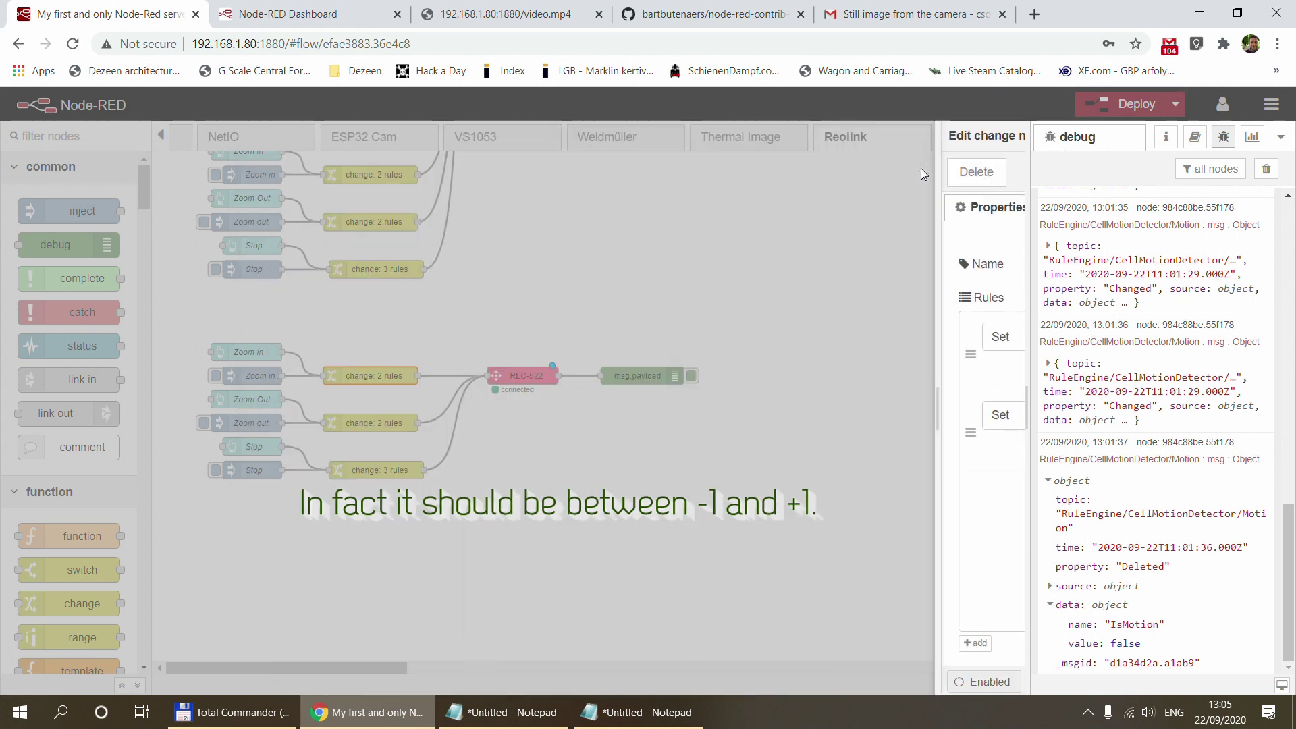
click(533, 479)
On the Reolink dashboard, zoom the RLC-522 camera in and back out, and stop the zoom movement
click(321, 10)
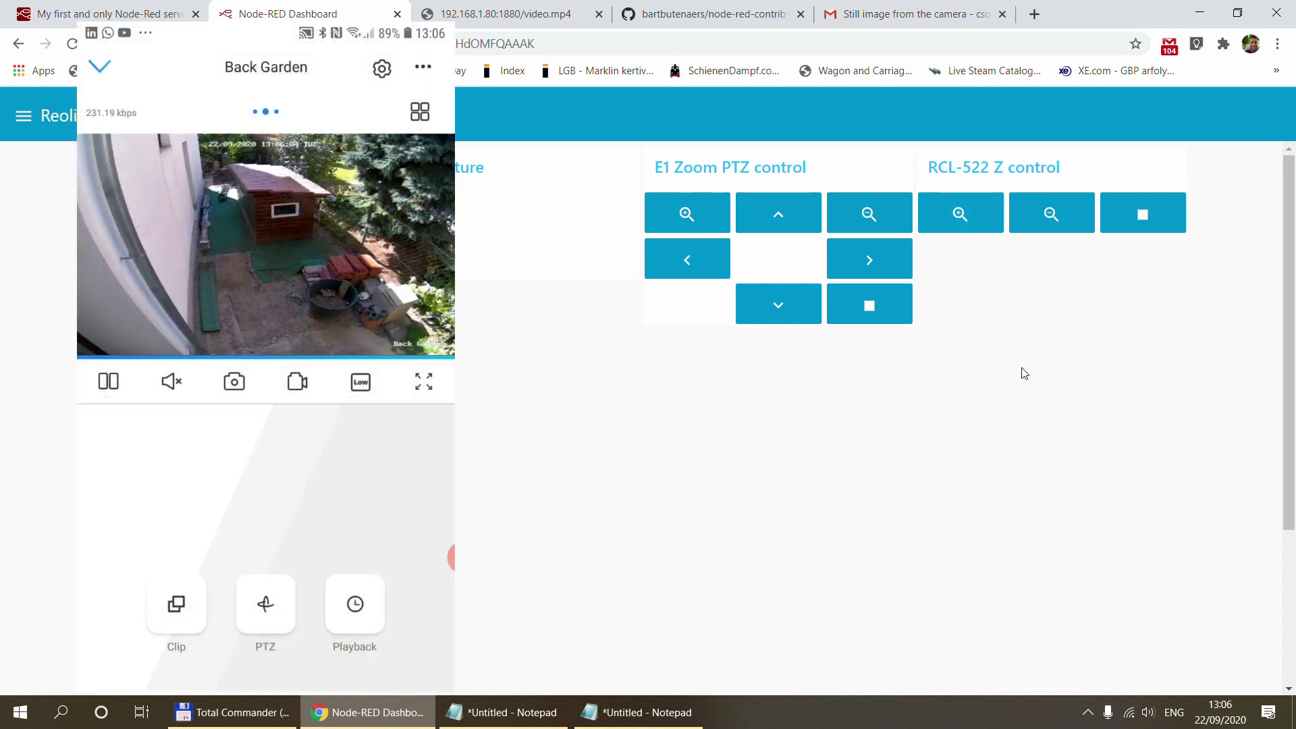
click(960, 213)
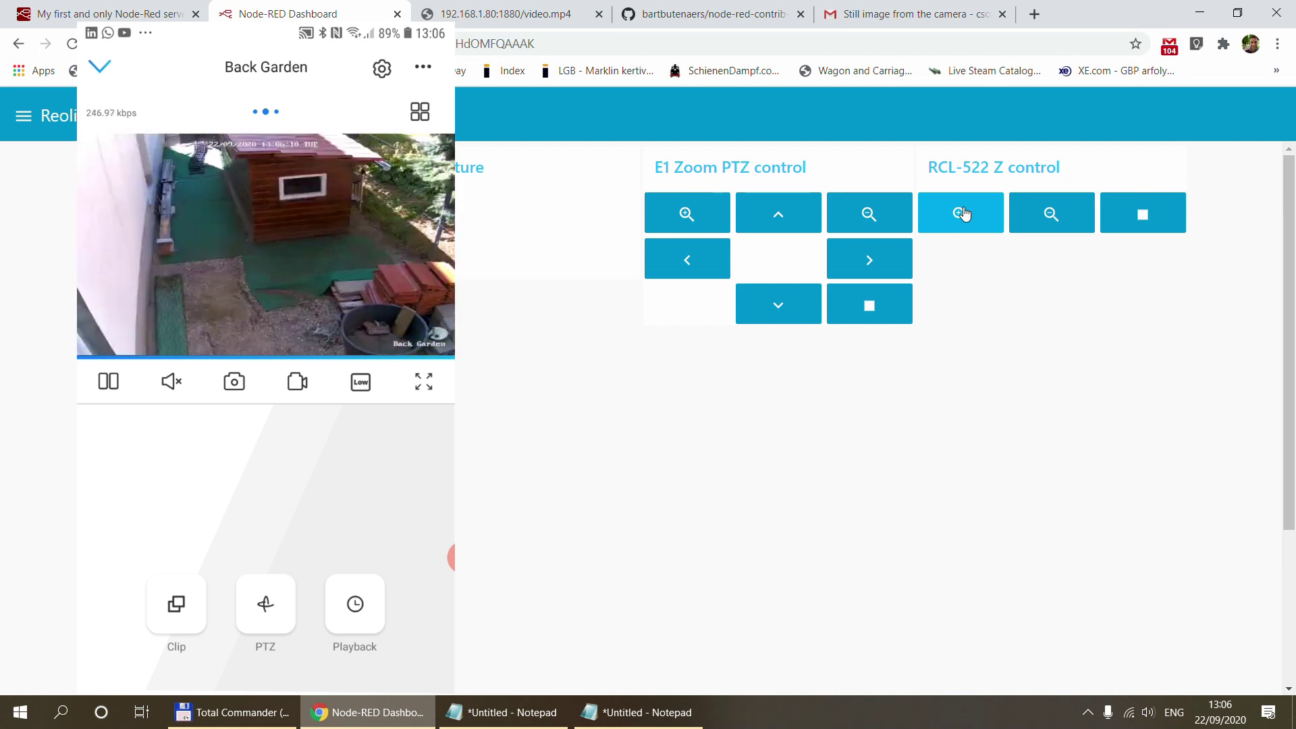
click(1037, 216)
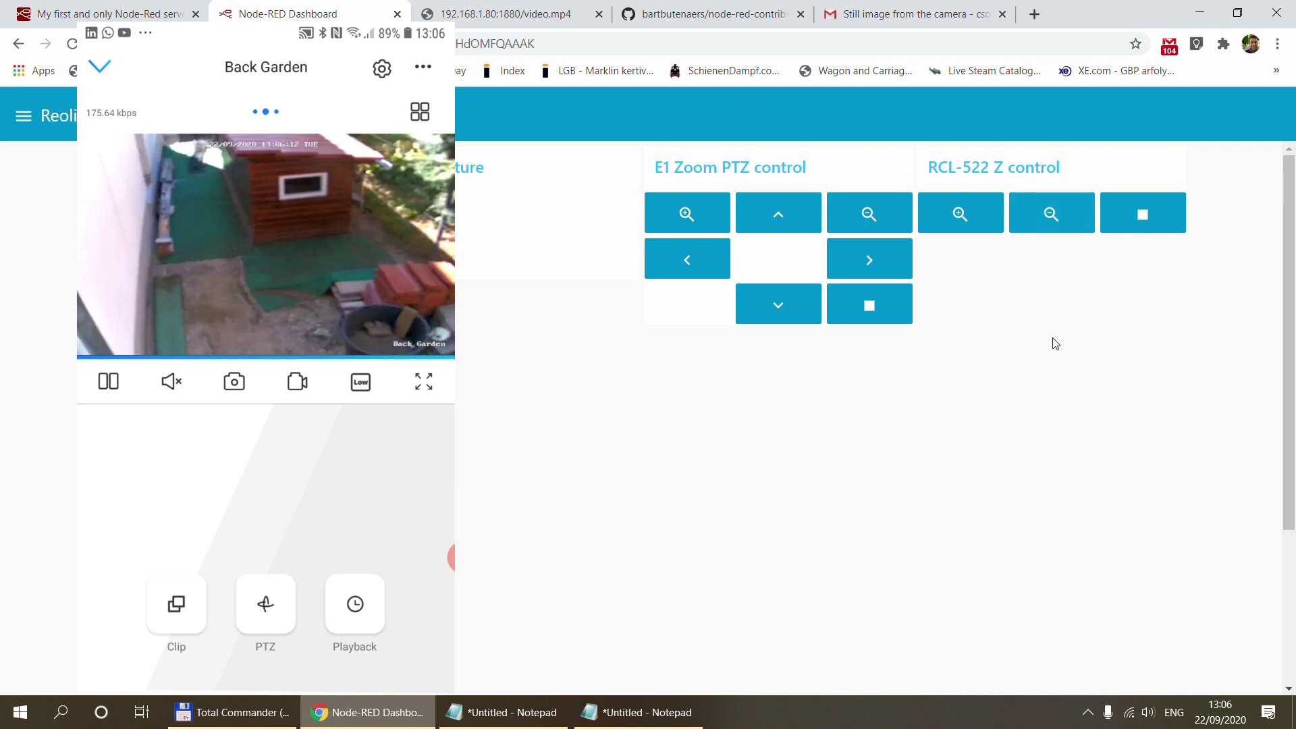
click(946, 206)
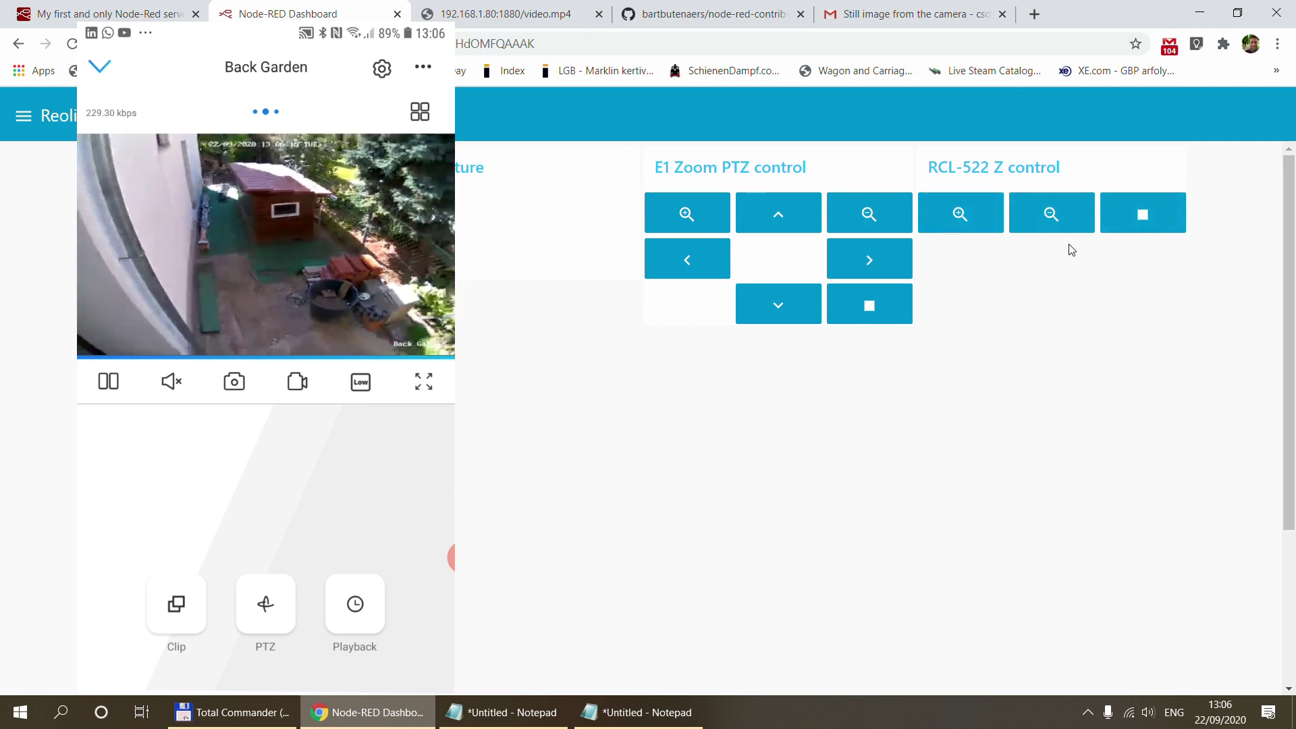
click(1165, 219)
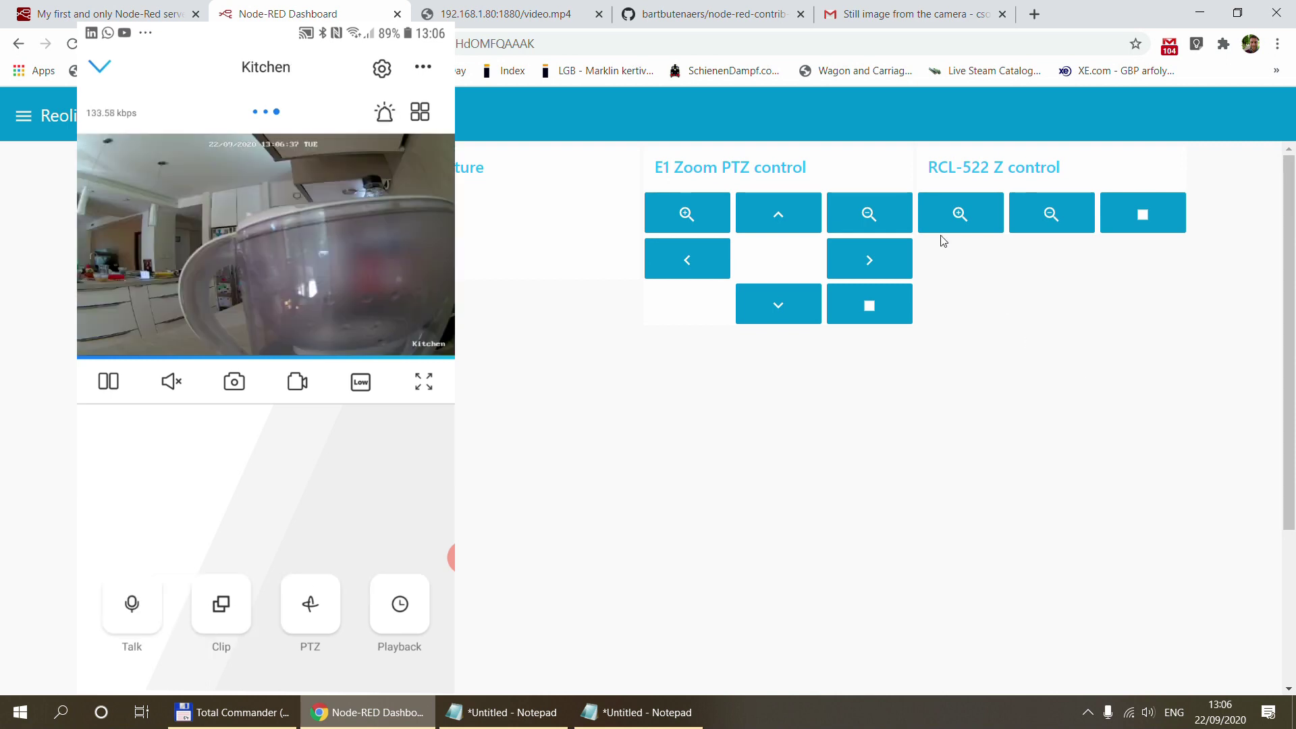
Pan the E1 Zoom camera left with its dashboard PTZ controls and stop the movement
click(702, 267)
click(868, 307)
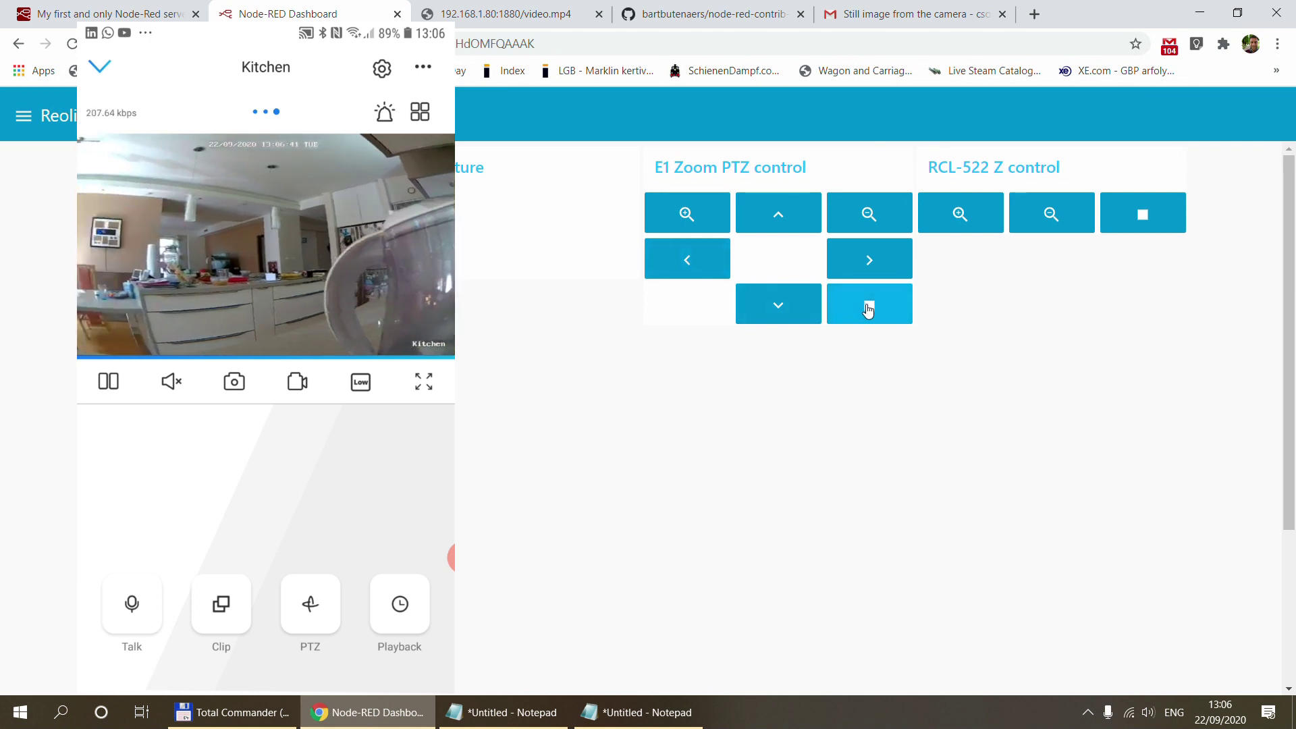
click(869, 309)
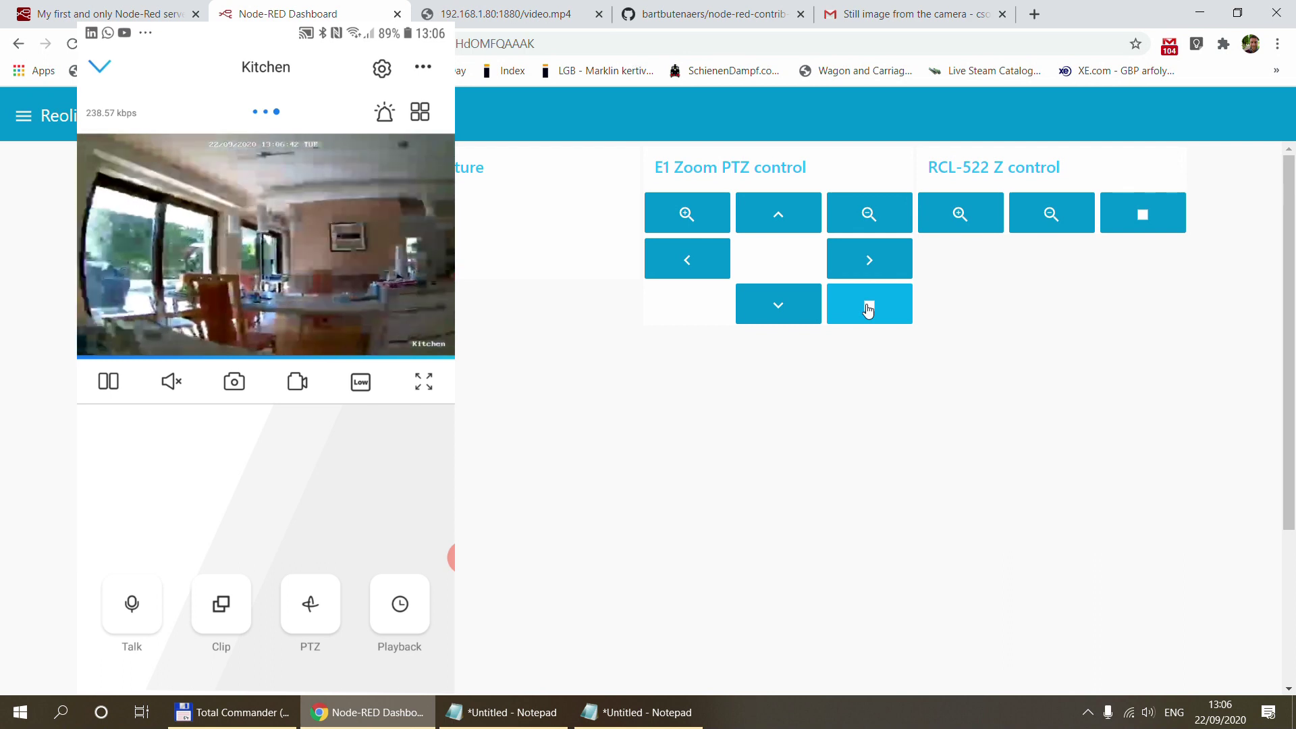
Tilt the E1 Zoom camera up and back down, and stop the movement
click(789, 226)
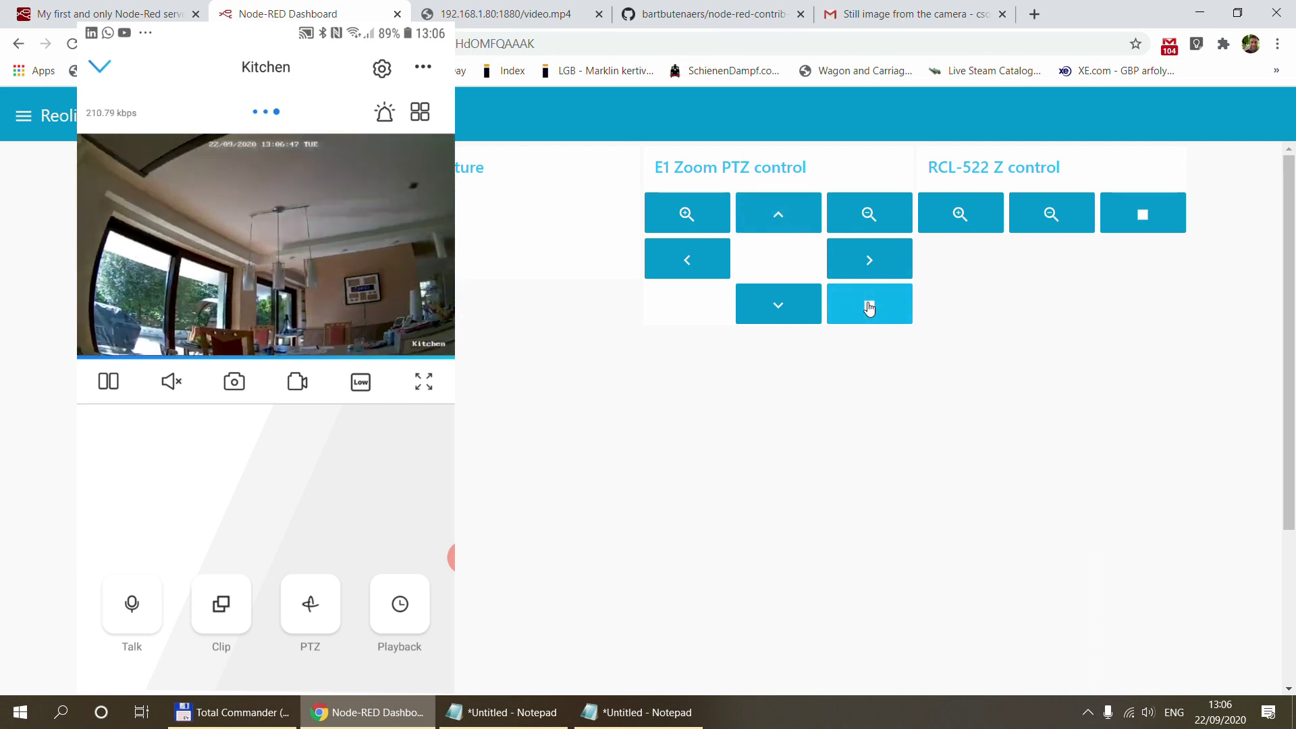
click(781, 304)
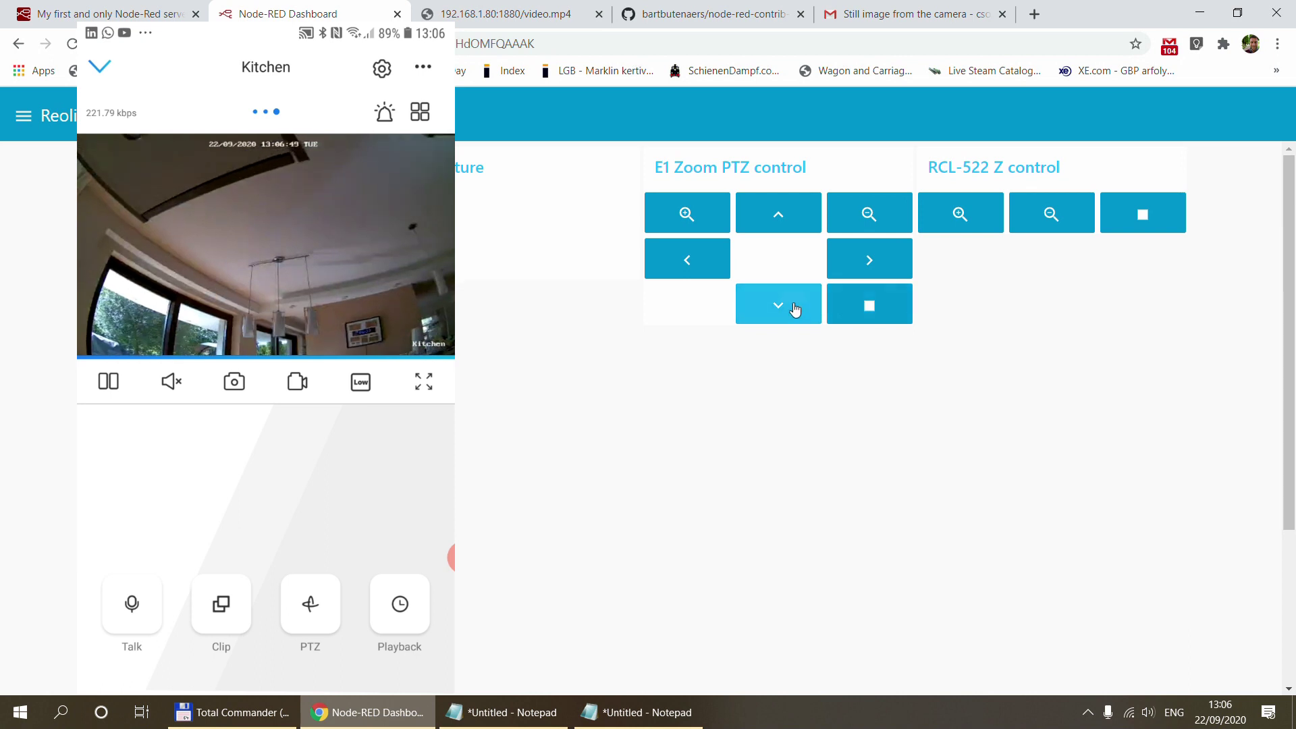
click(861, 310)
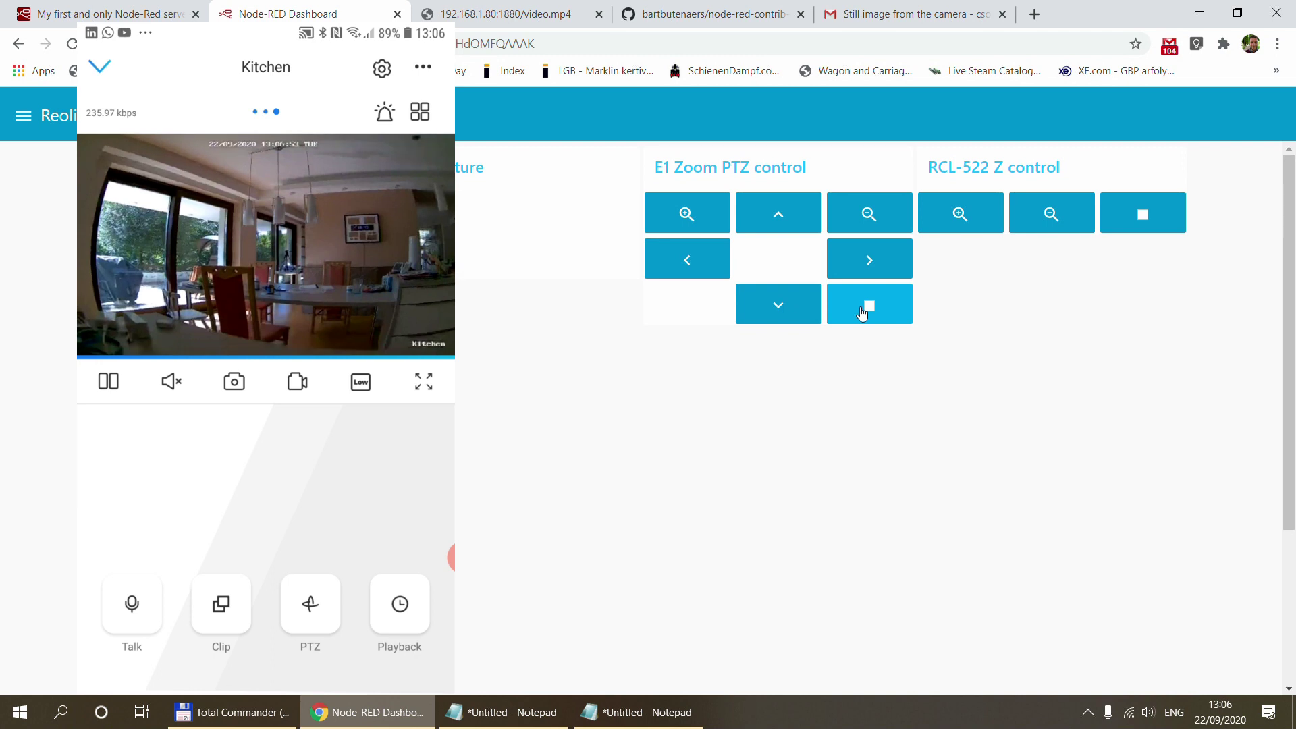
Try the zoom-in and tilt-up controls of the E1 Zoom camera and send it a stop command
click(688, 215)
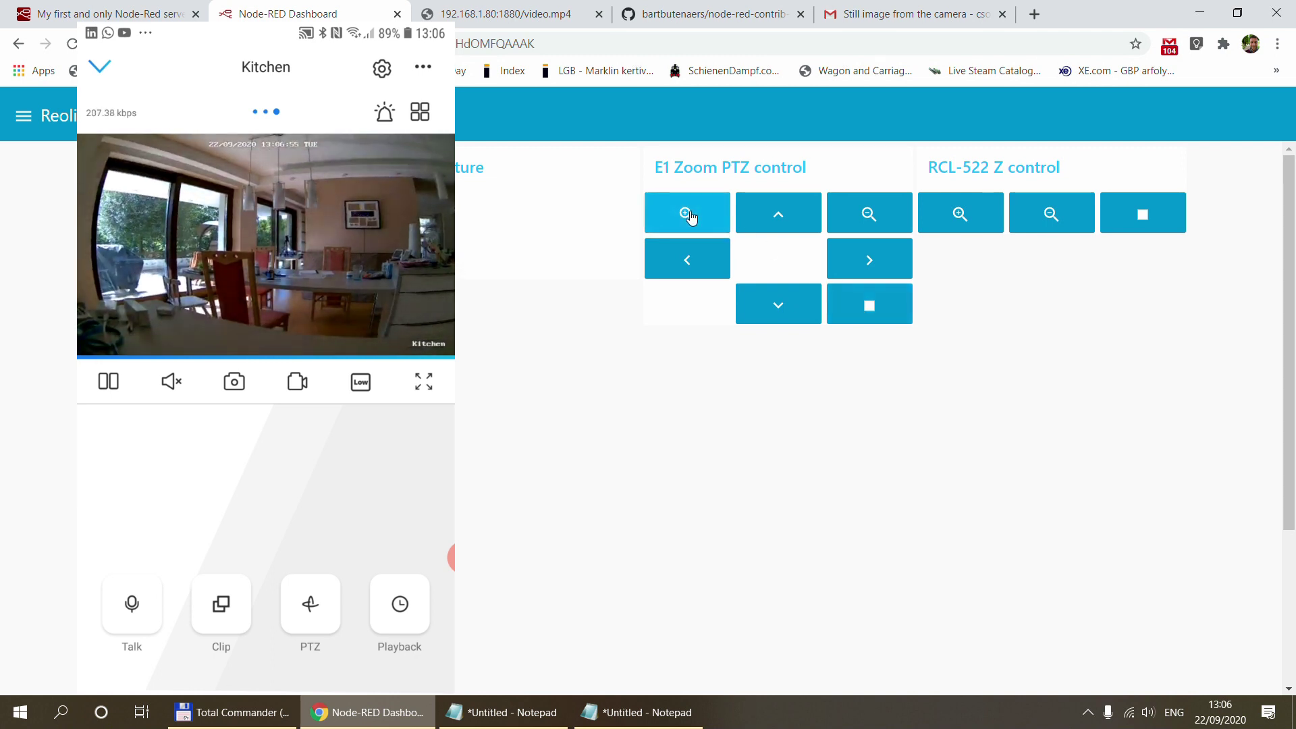
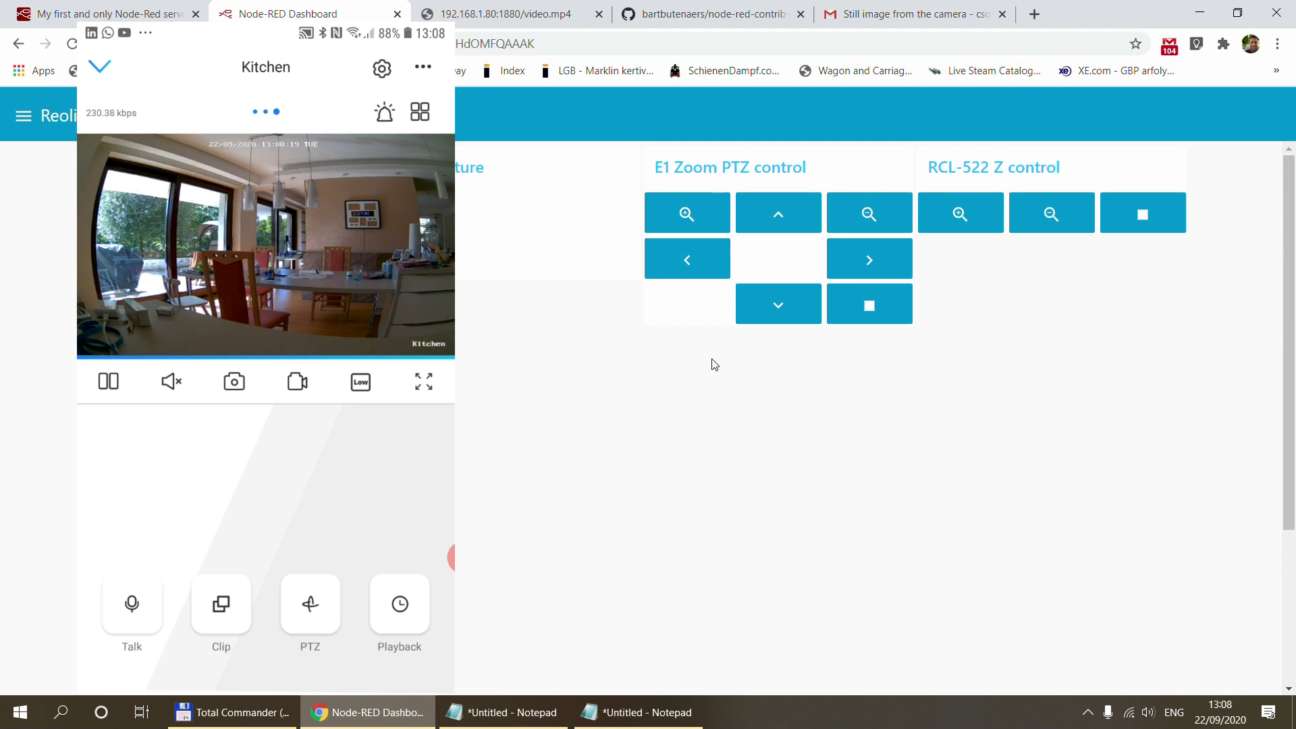
click(777, 214)
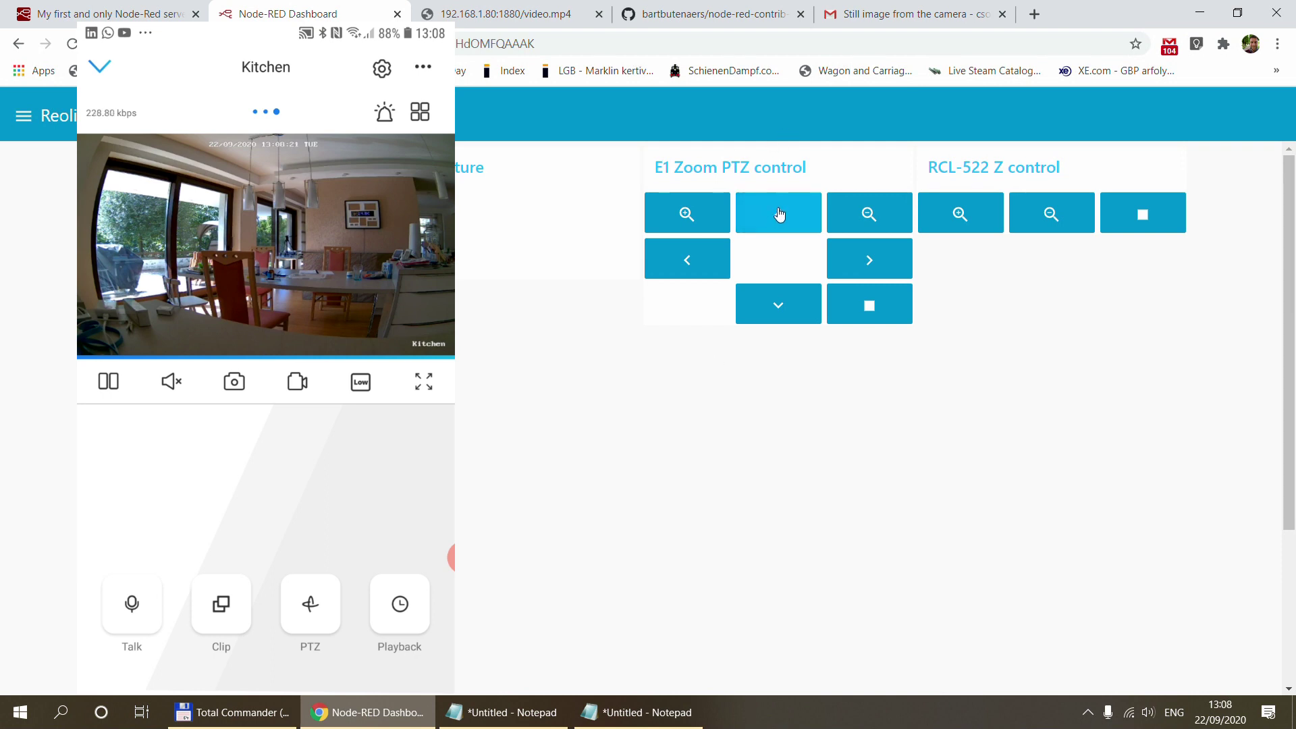
click(869, 304)
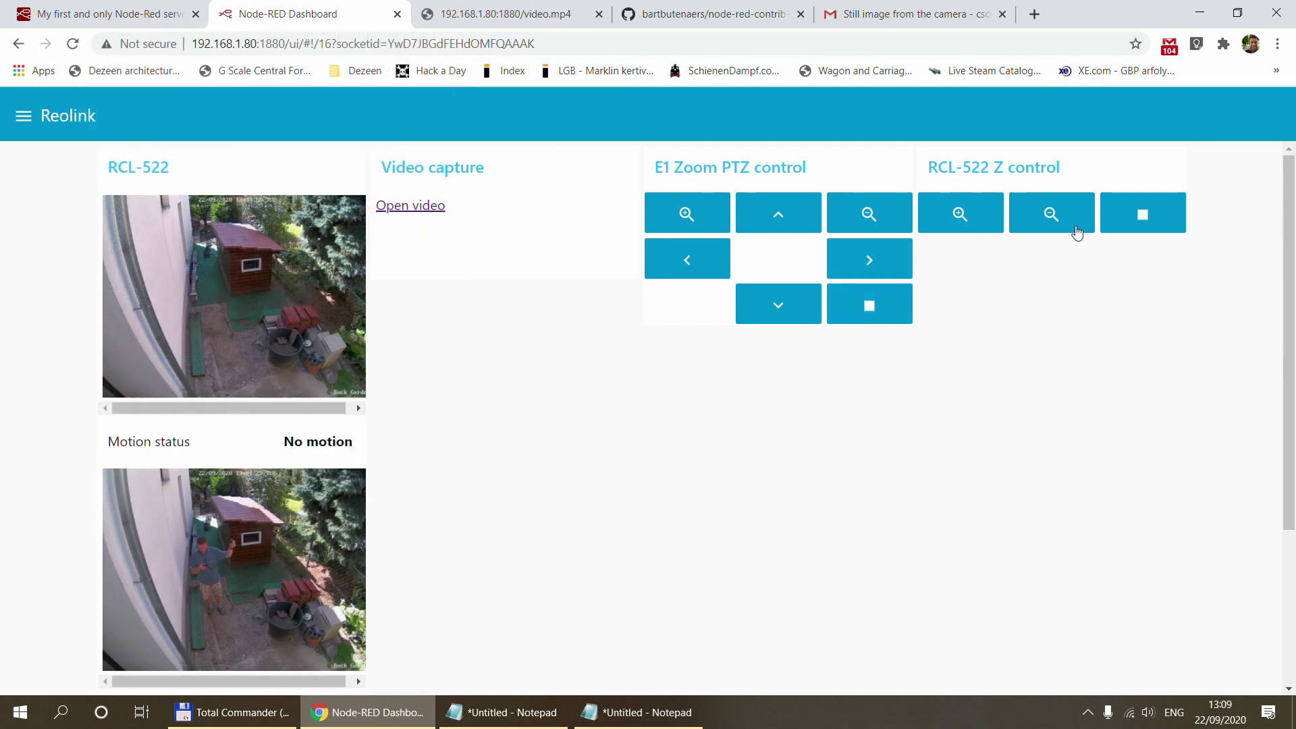
Return to the flow editor and look over the additional ONVIF flows for PTZ movement demos, home position and Device Node
click(108, 13)
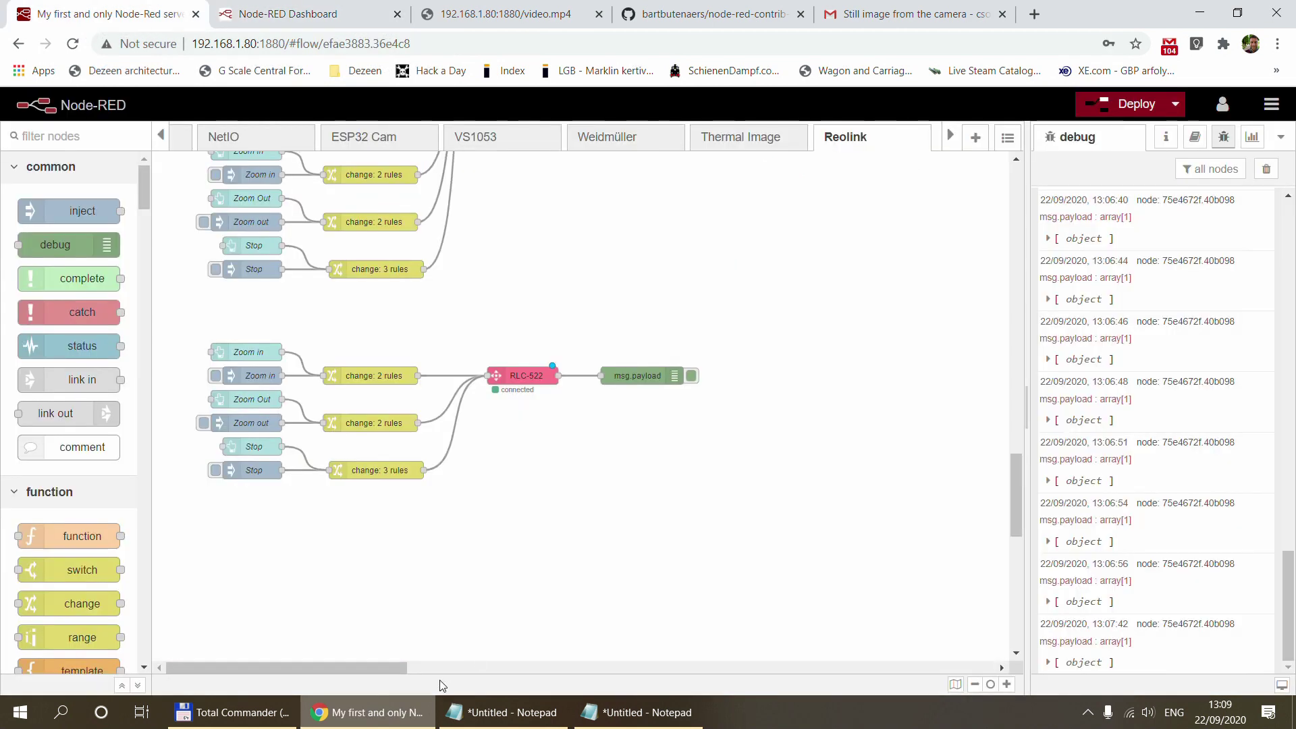
drag(344, 665, 663, 665)
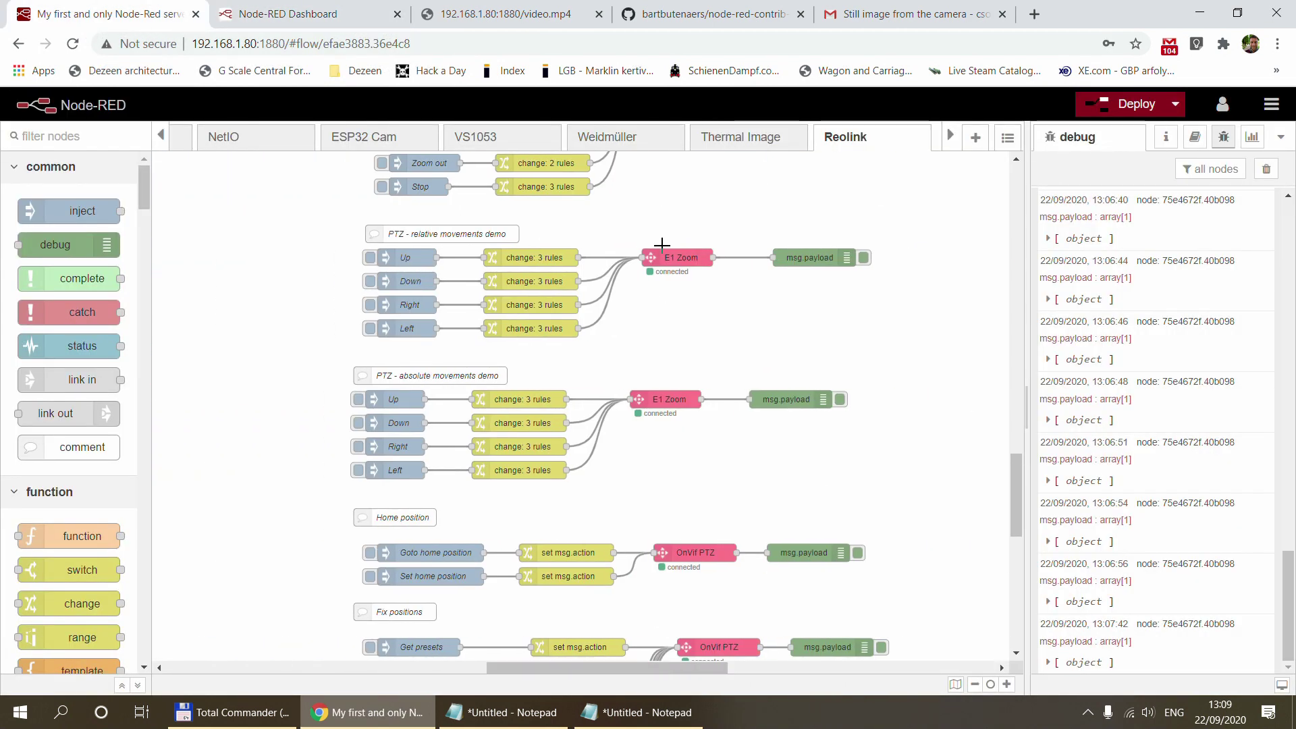
scroll(664, 254, down, 5)
scroll(664, 254, up, 15)
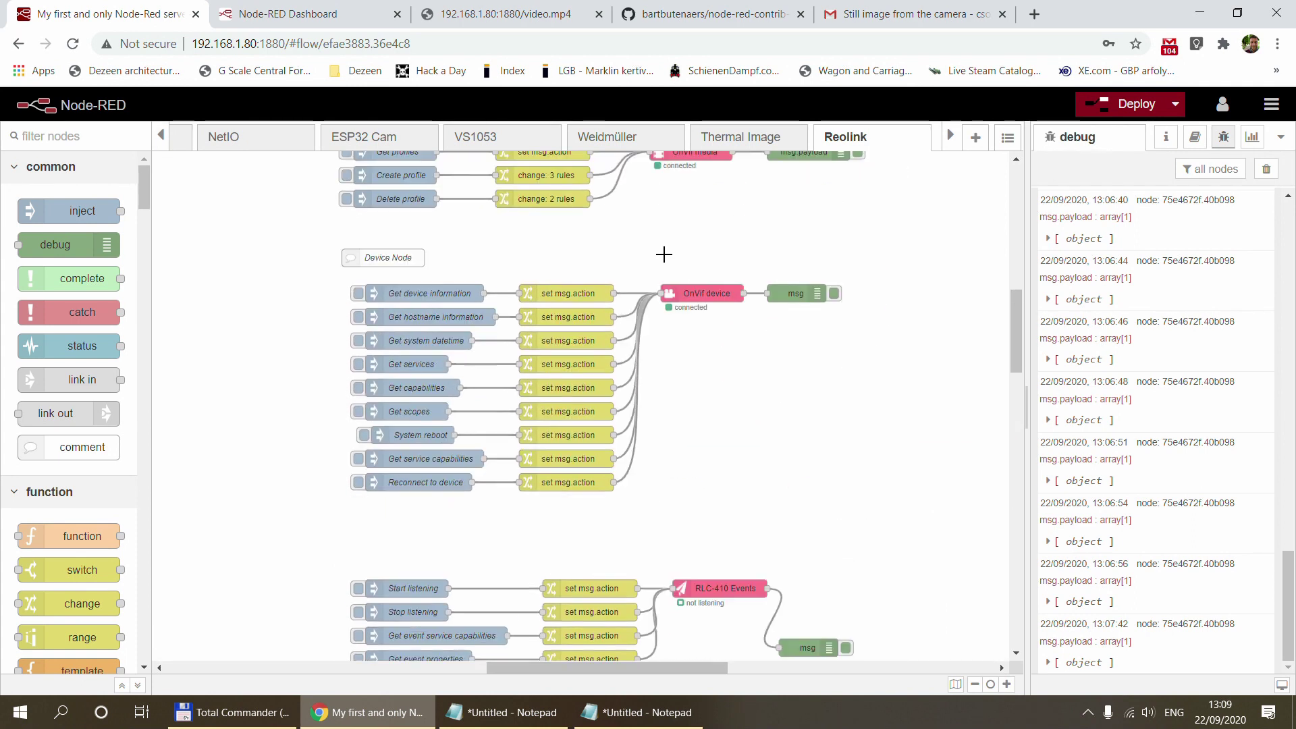
drag(679, 668, 357, 668)
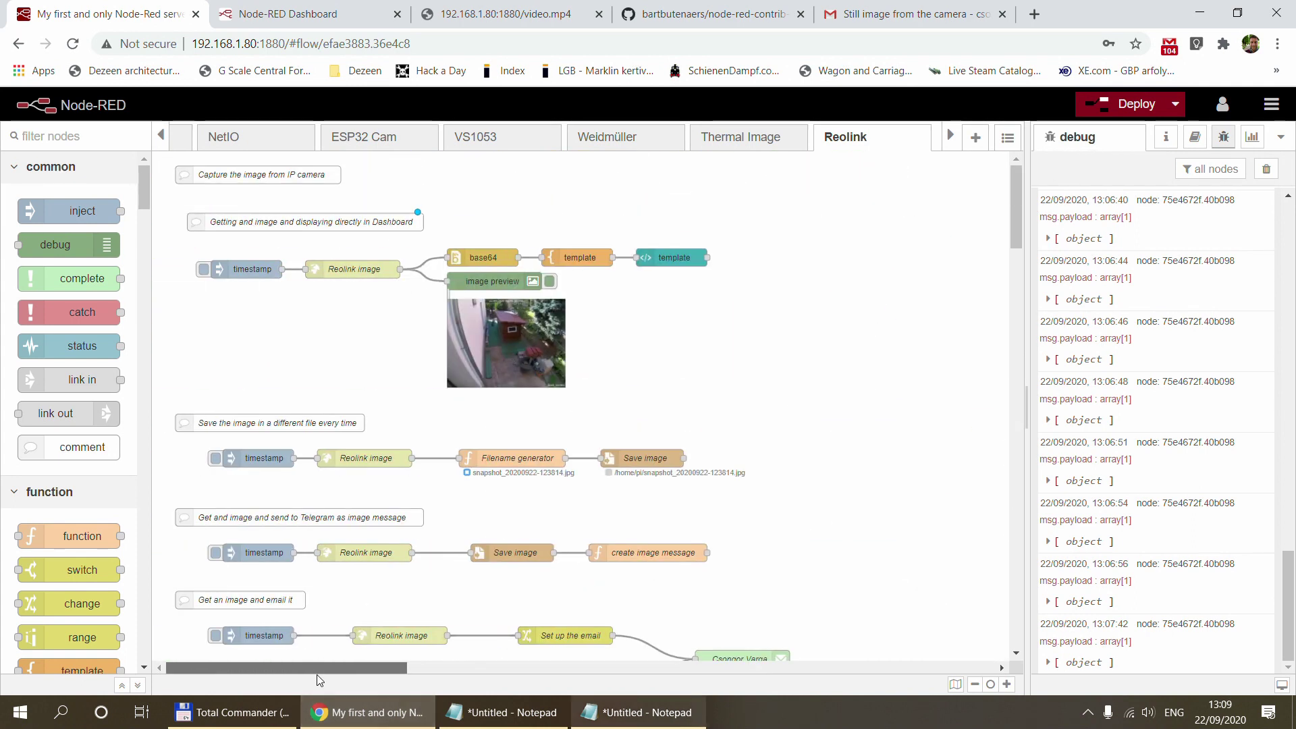
Review the main Reolink flows from image capture through ONVIF snapshots and Device Events to PTZ control
scroll(773, 365, down, 15)
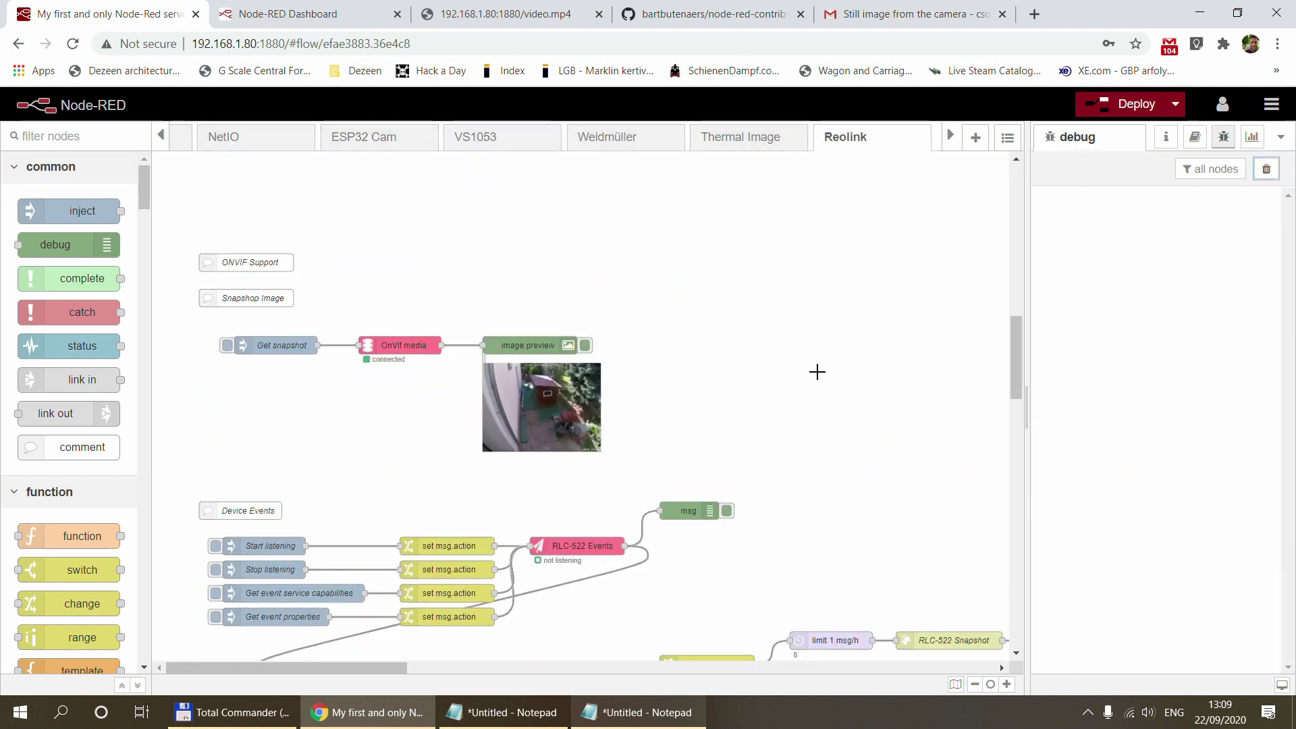
scroll(817, 371, up, 10)
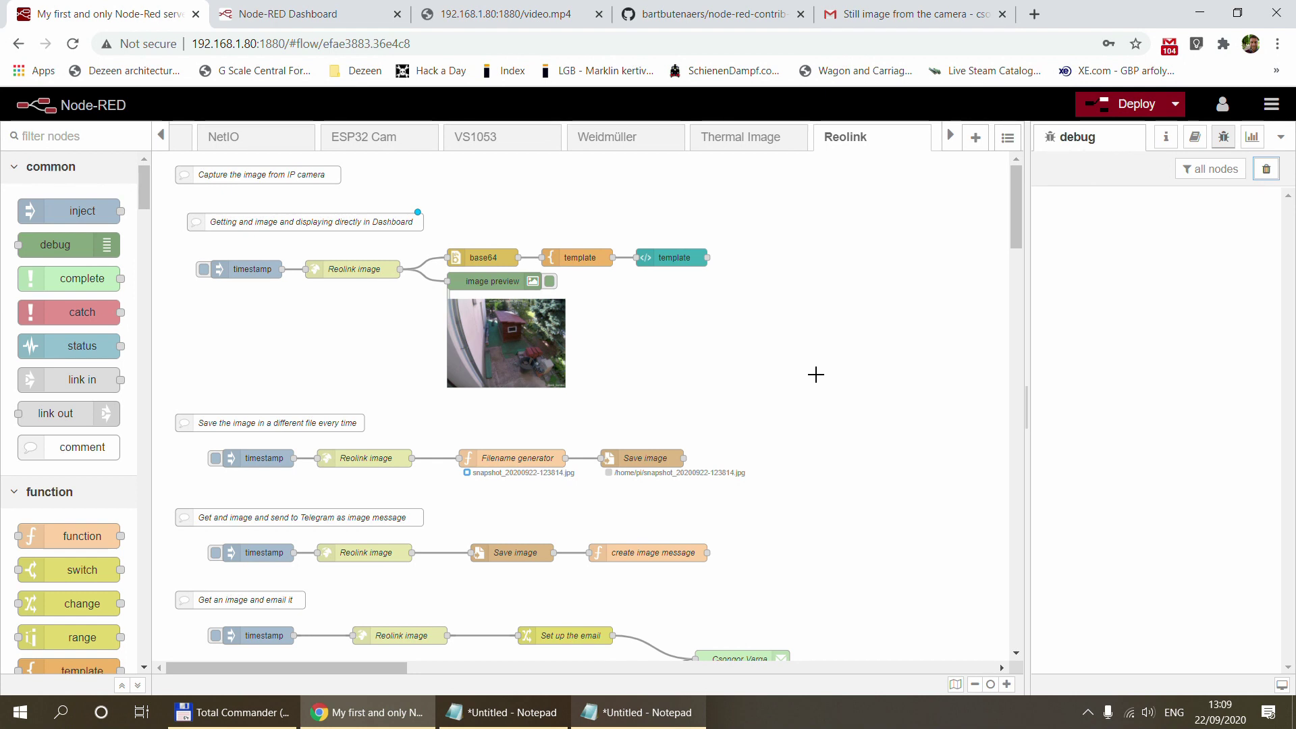
scroll(816, 375, down, 15)
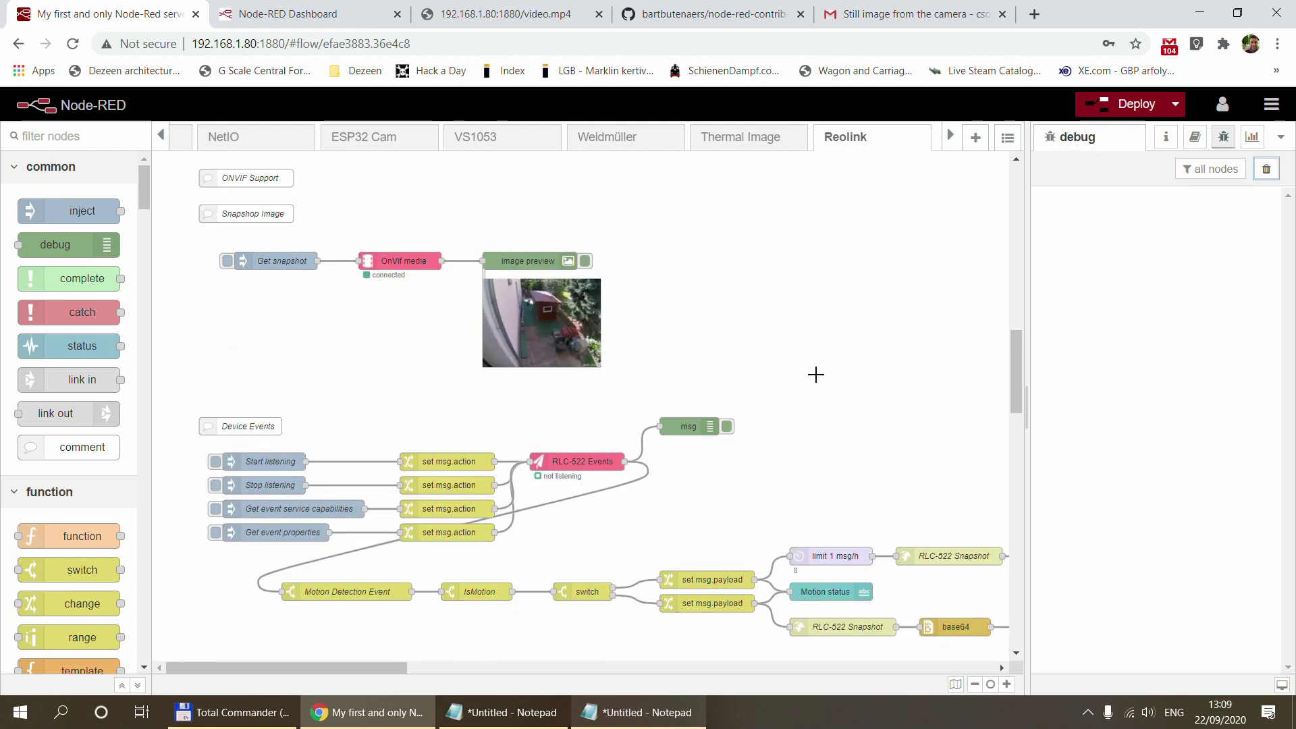
scroll(815, 375, down, 4)
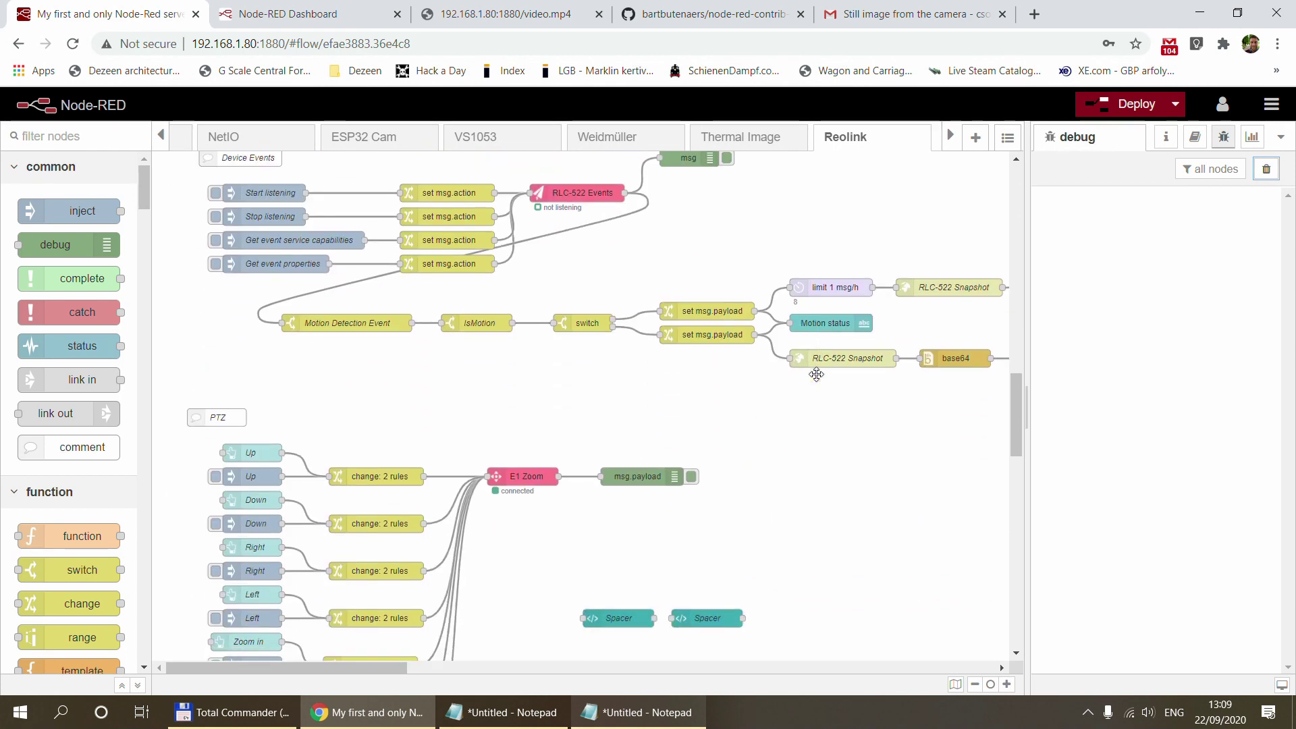
scroll(815, 375, down, 2)
scroll(814, 373, down, 3)
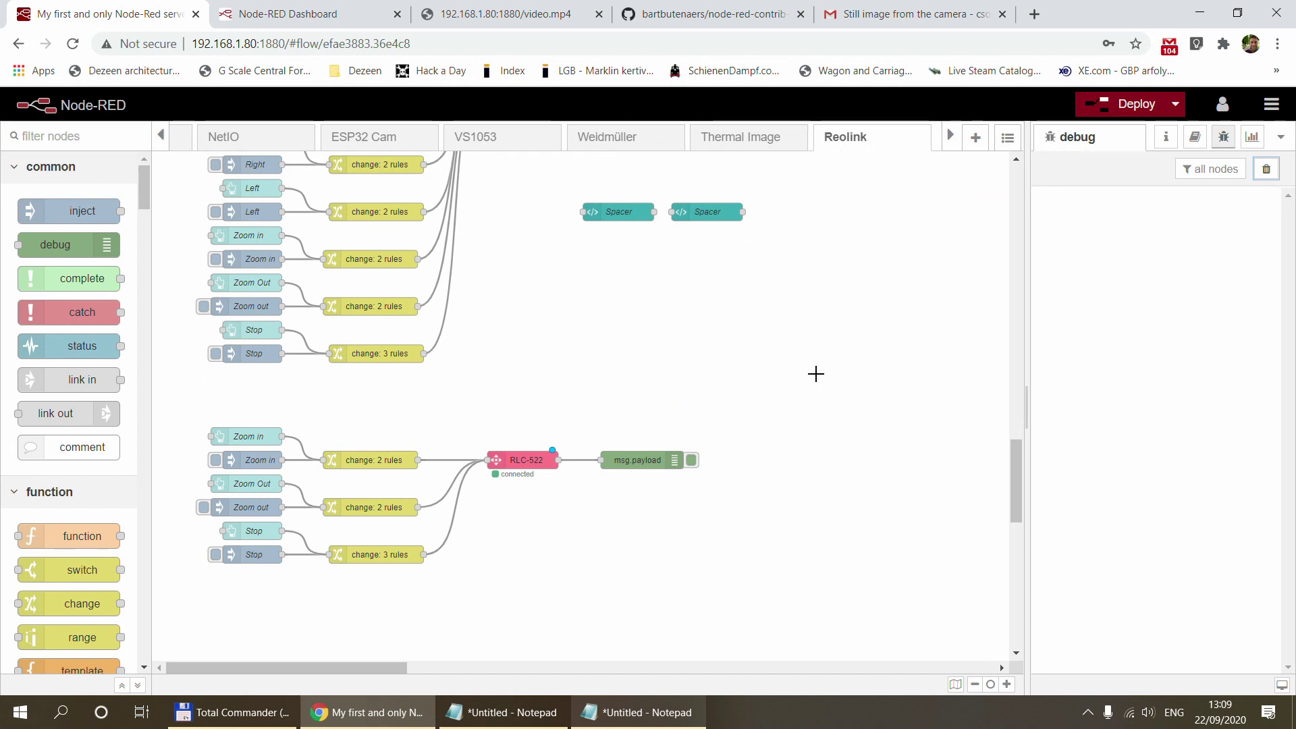
scroll(815, 374, up, 15)
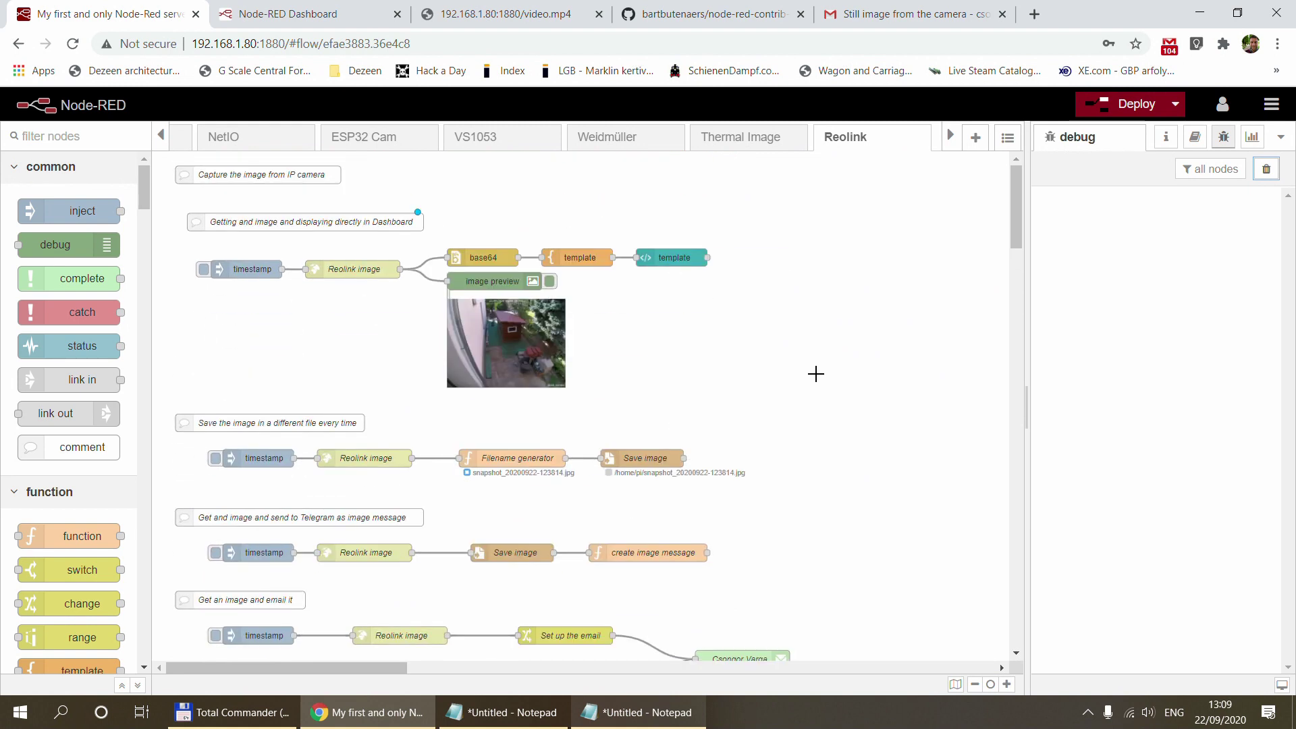
Read the notes in the "Capture the image from IP camera" and "Video stream" comment nodes, leaving both unchanged
double_click(252, 176)
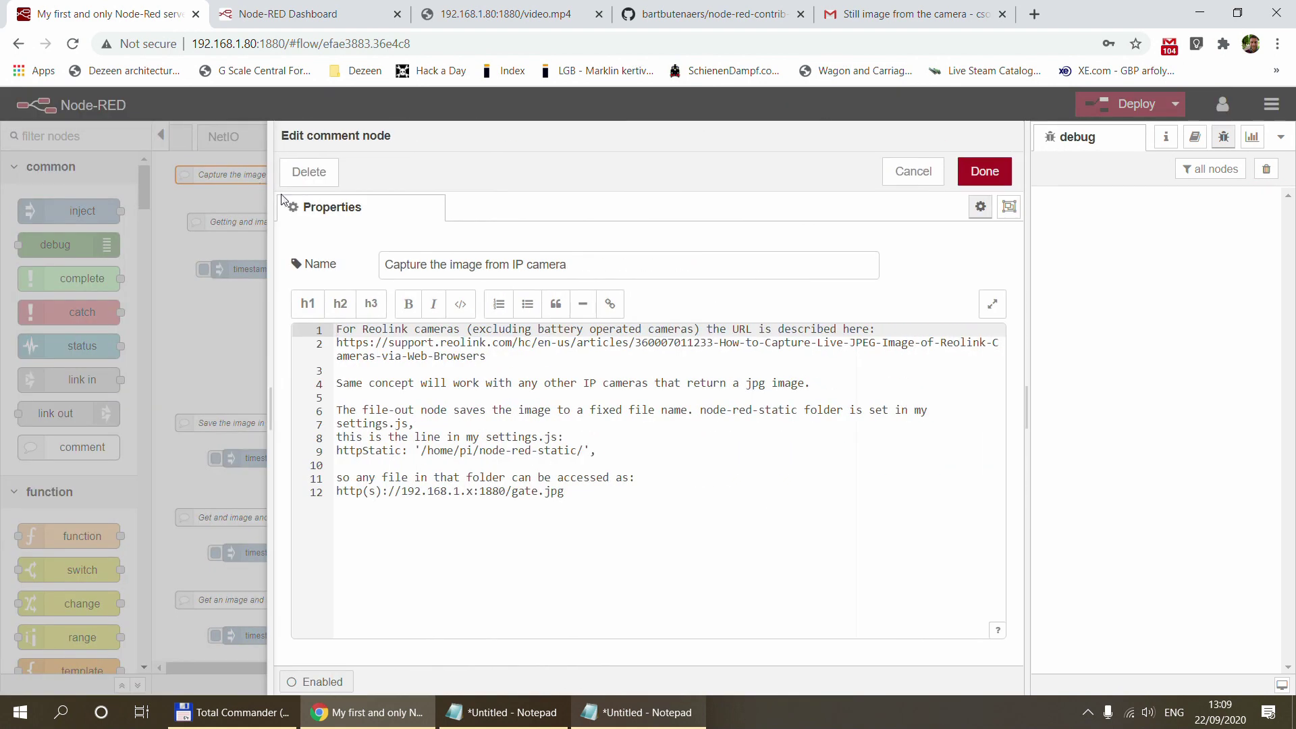
click(919, 177)
scroll(366, 408, down, 8)
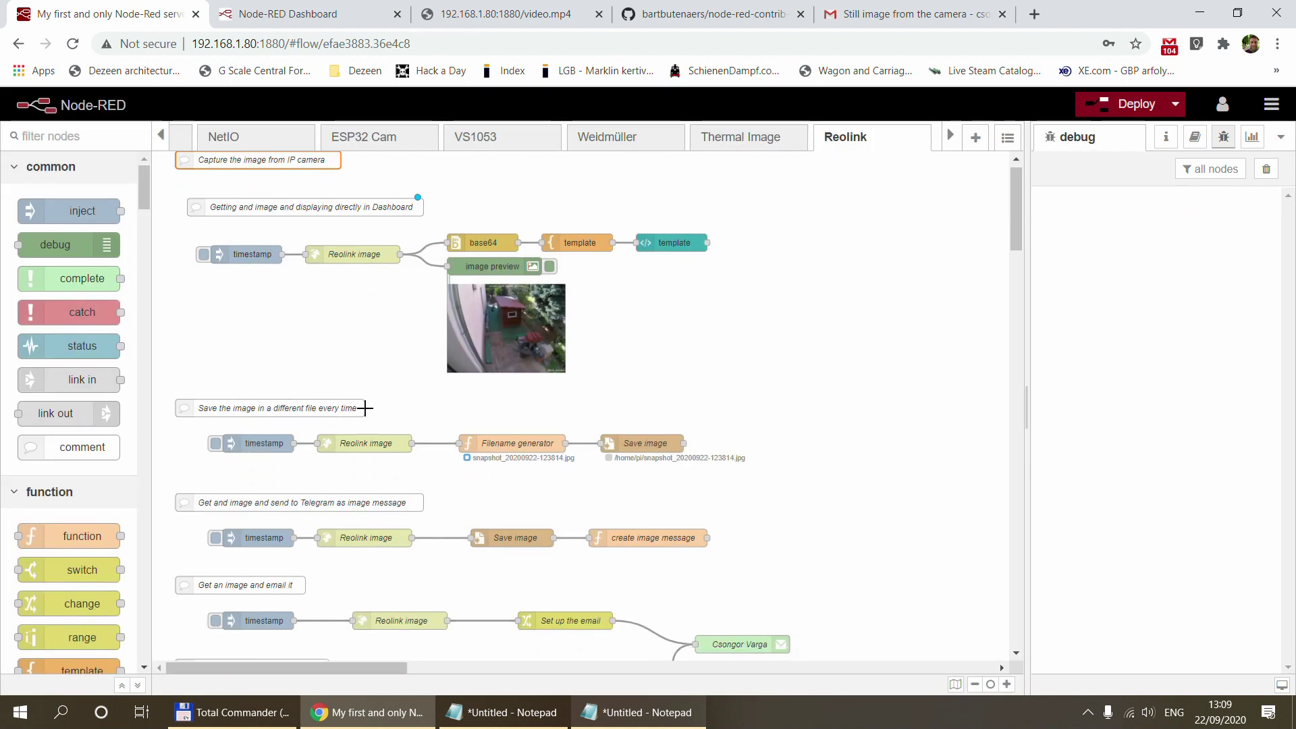
double_click(210, 328)
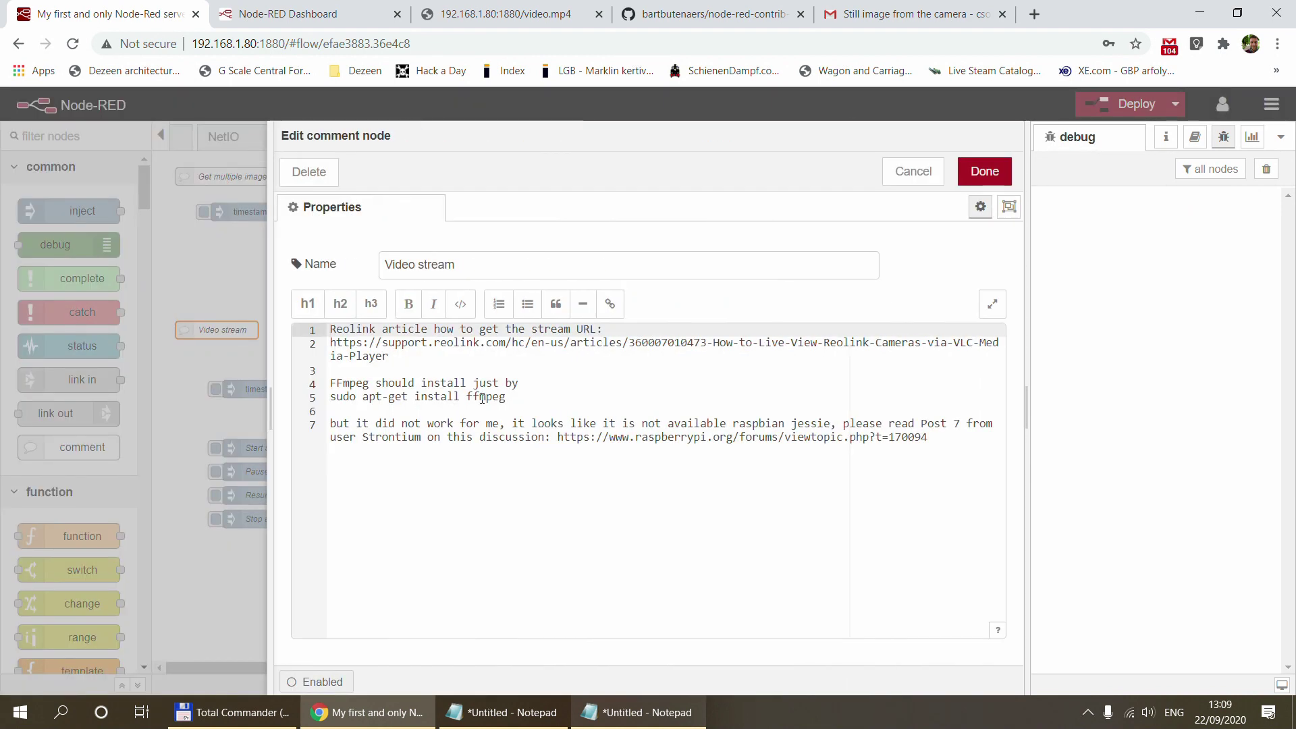
click(888, 178)
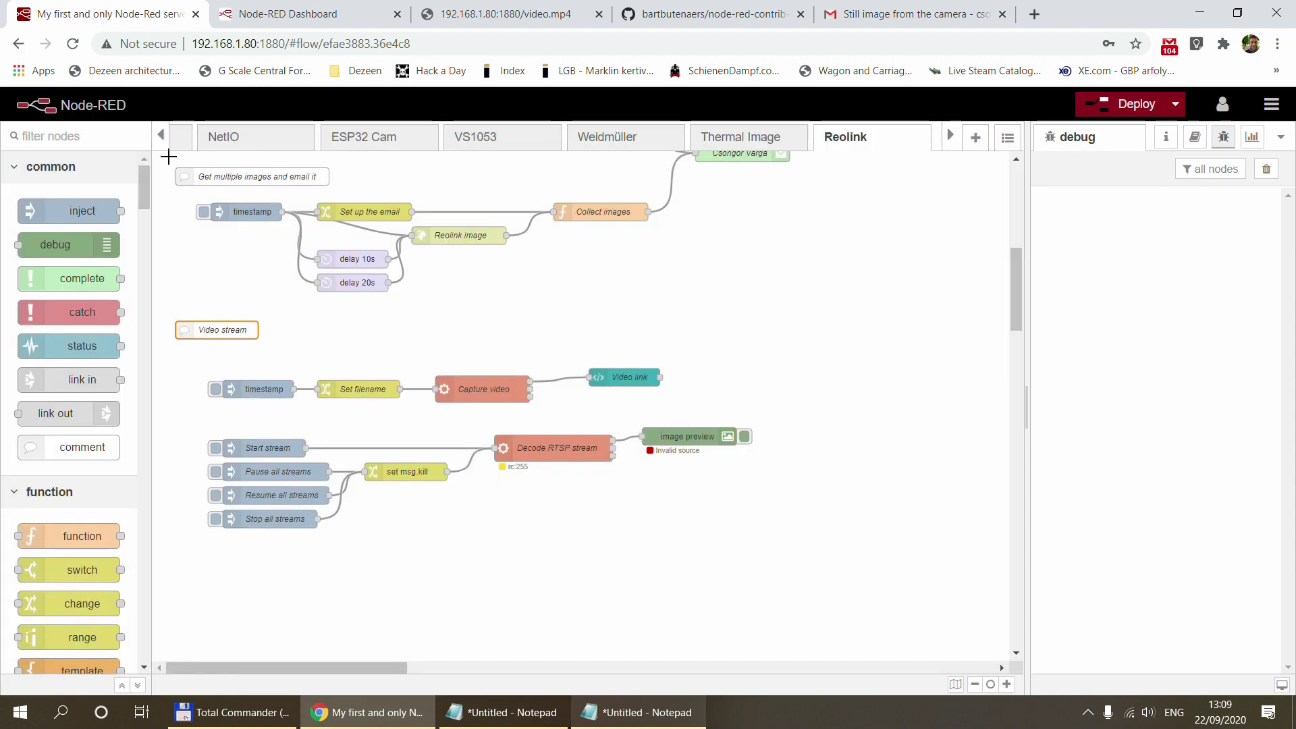